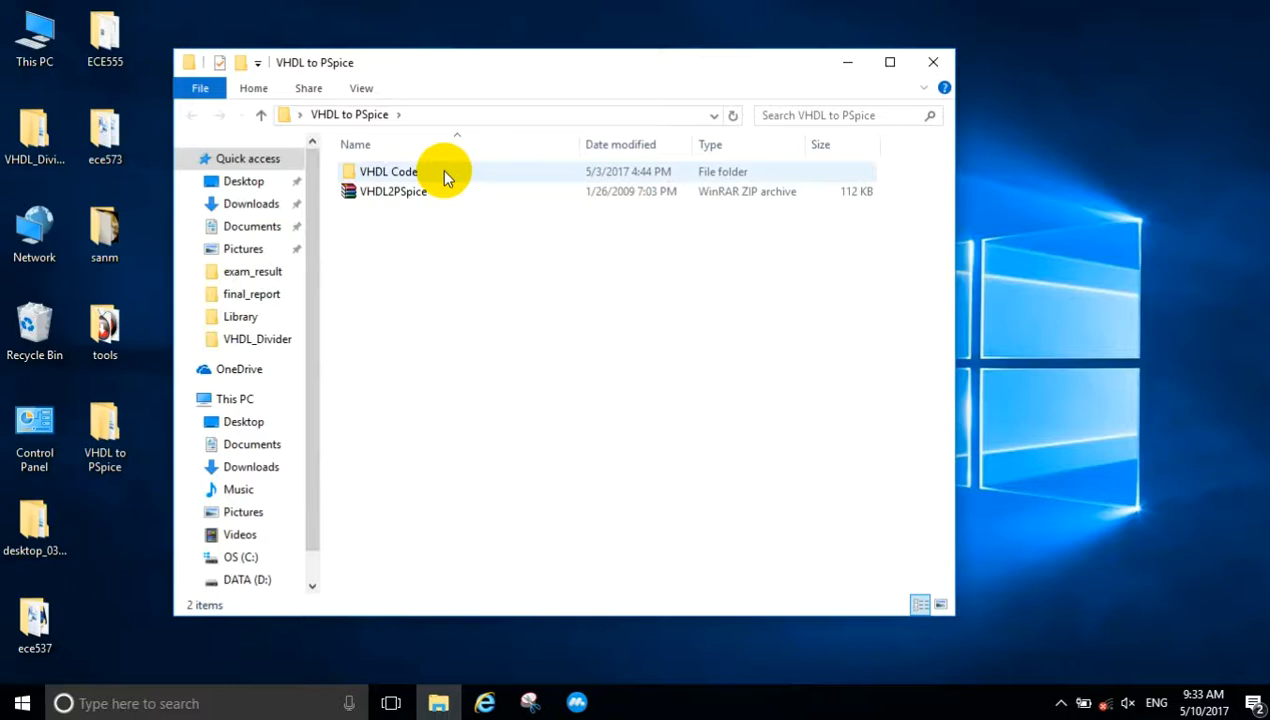
# Step: Extract the VHDL2PSpice archive into C:\Program Files and close the archive
pyautogui.doubleClick(437, 191)
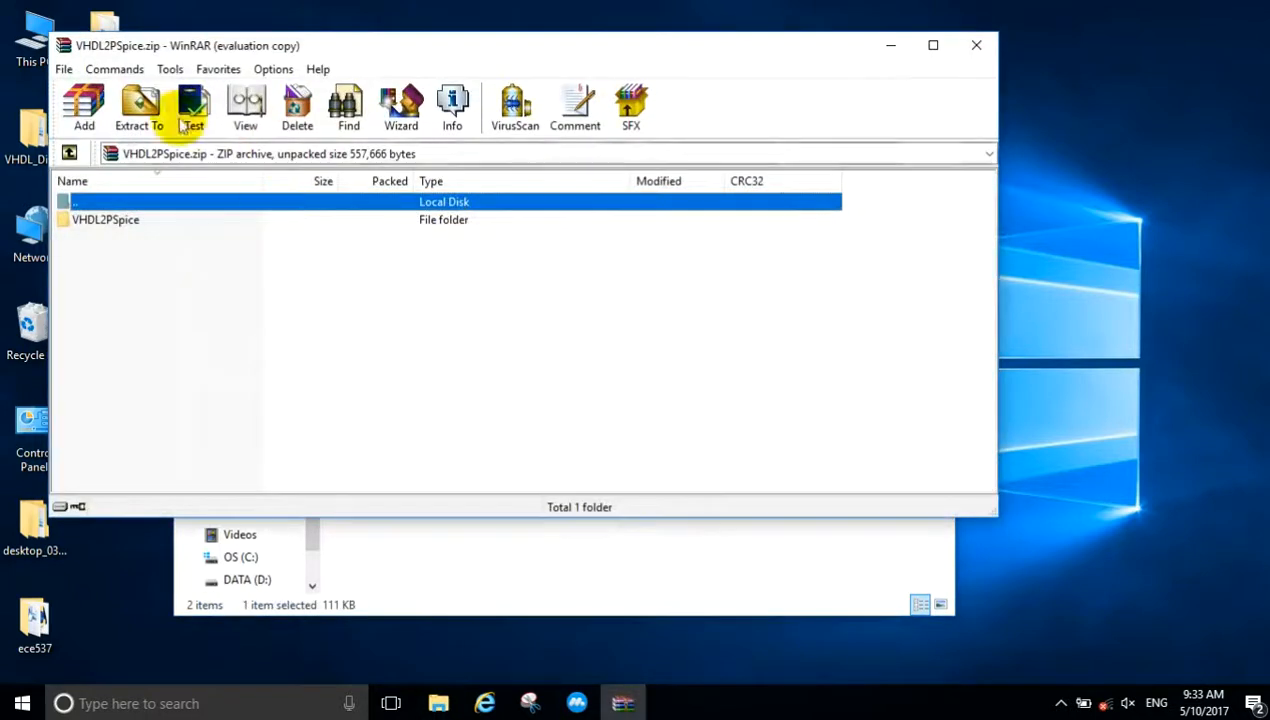
pyautogui.click(140, 108)
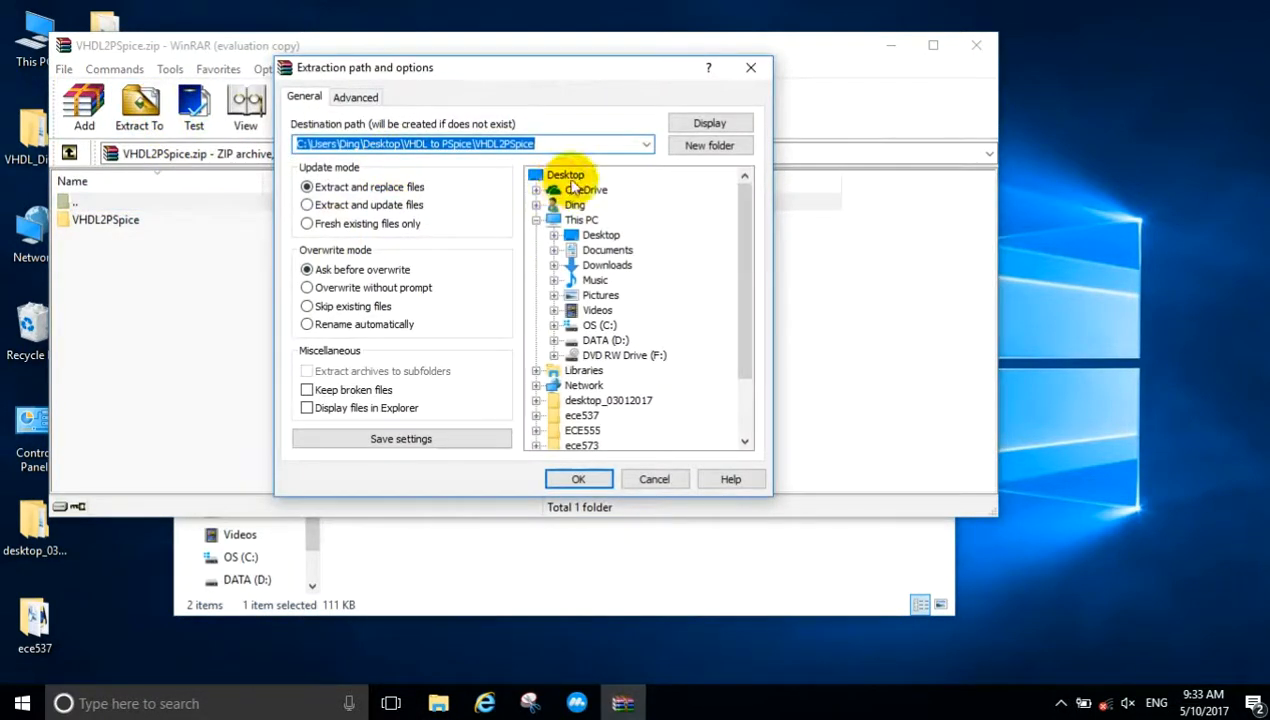
pyautogui.click(560, 175)
pyautogui.click(576, 236)
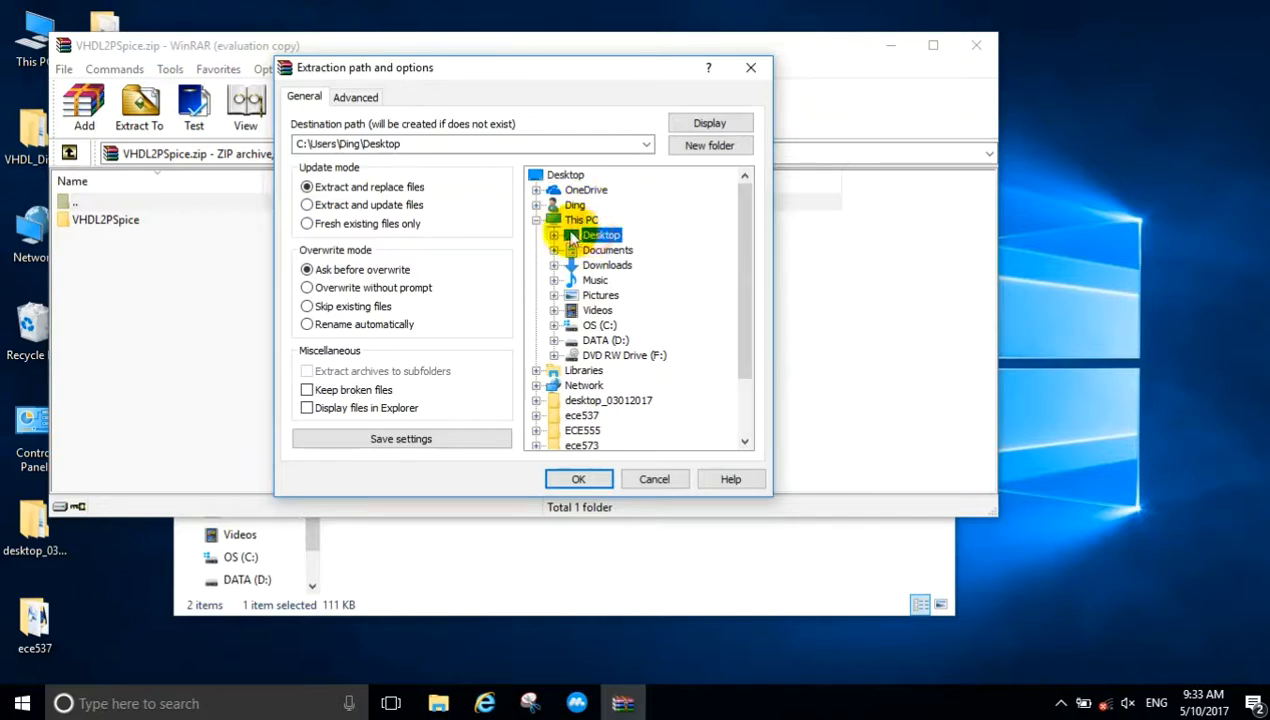
pyautogui.click(580, 219)
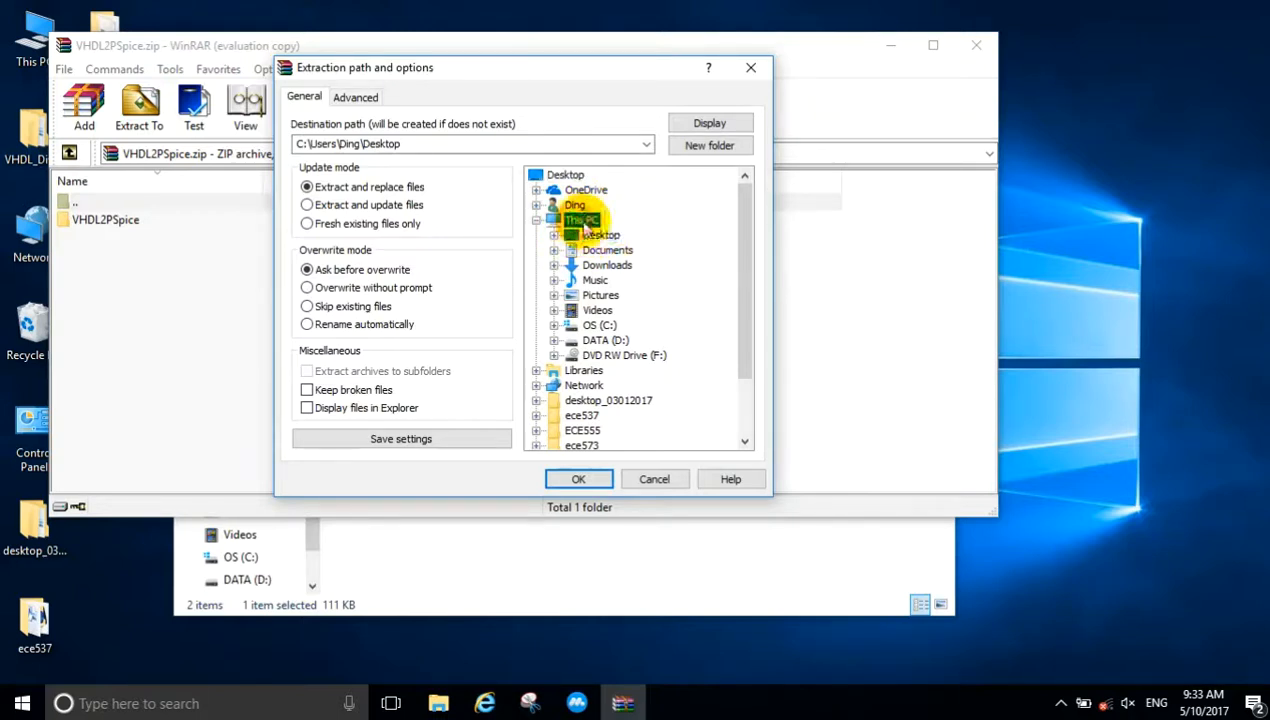
pyautogui.click(600, 325)
pyautogui.click(554, 325)
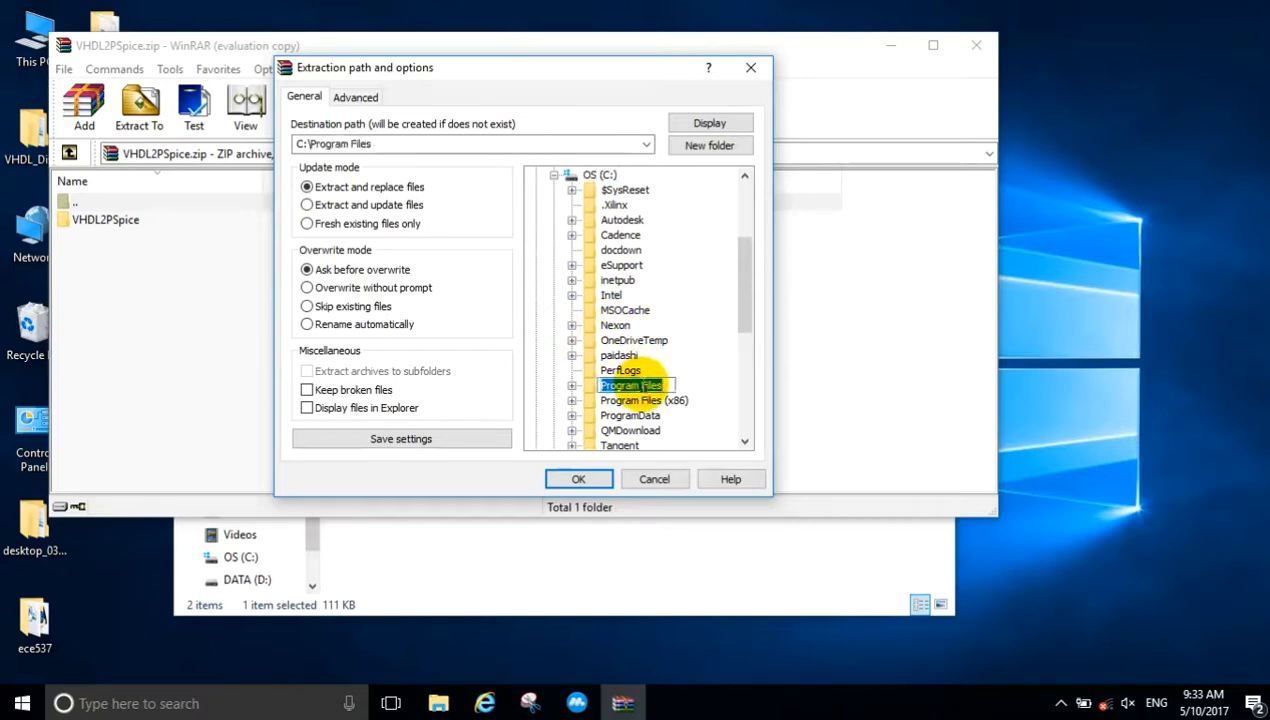
pyautogui.doubleClick(635, 385)
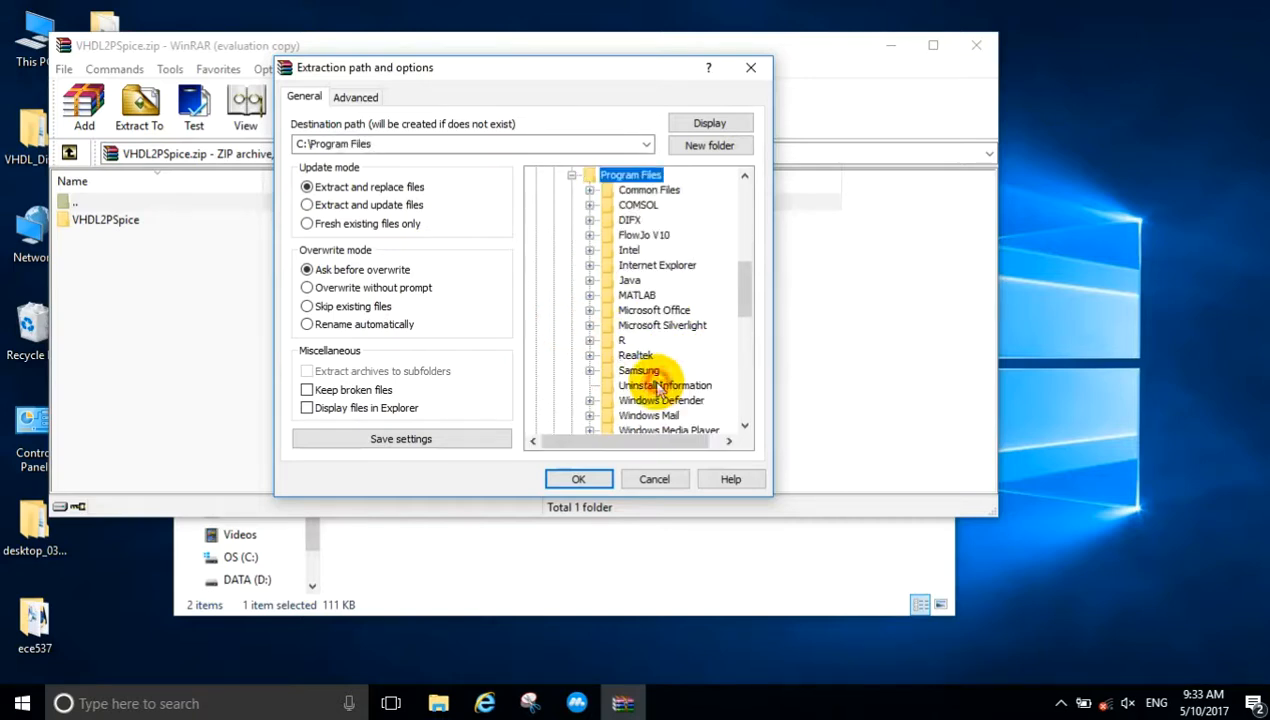
pyautogui.click(598, 480)
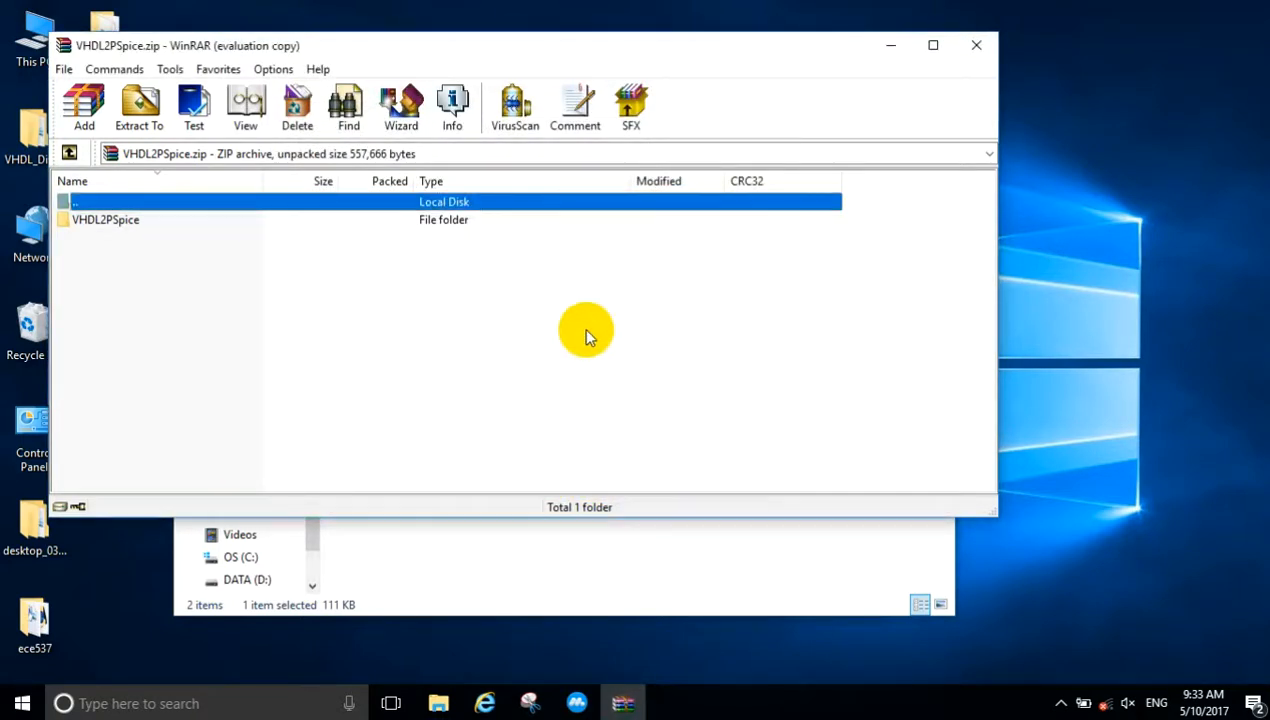
pyautogui.click(976, 47)
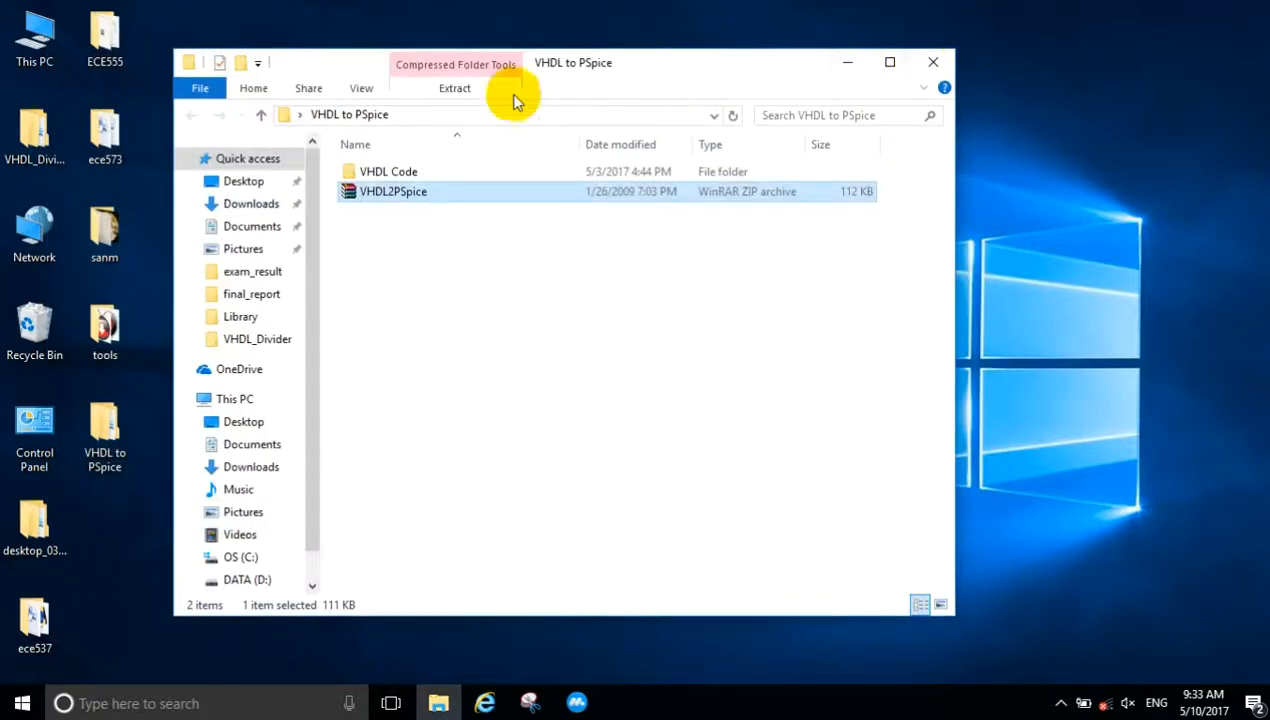
# Step: Look at the extracted VHDL2PSpice folder's contents in C:\Program Files, then minimize its window
pyautogui.doubleClick(30, 40)
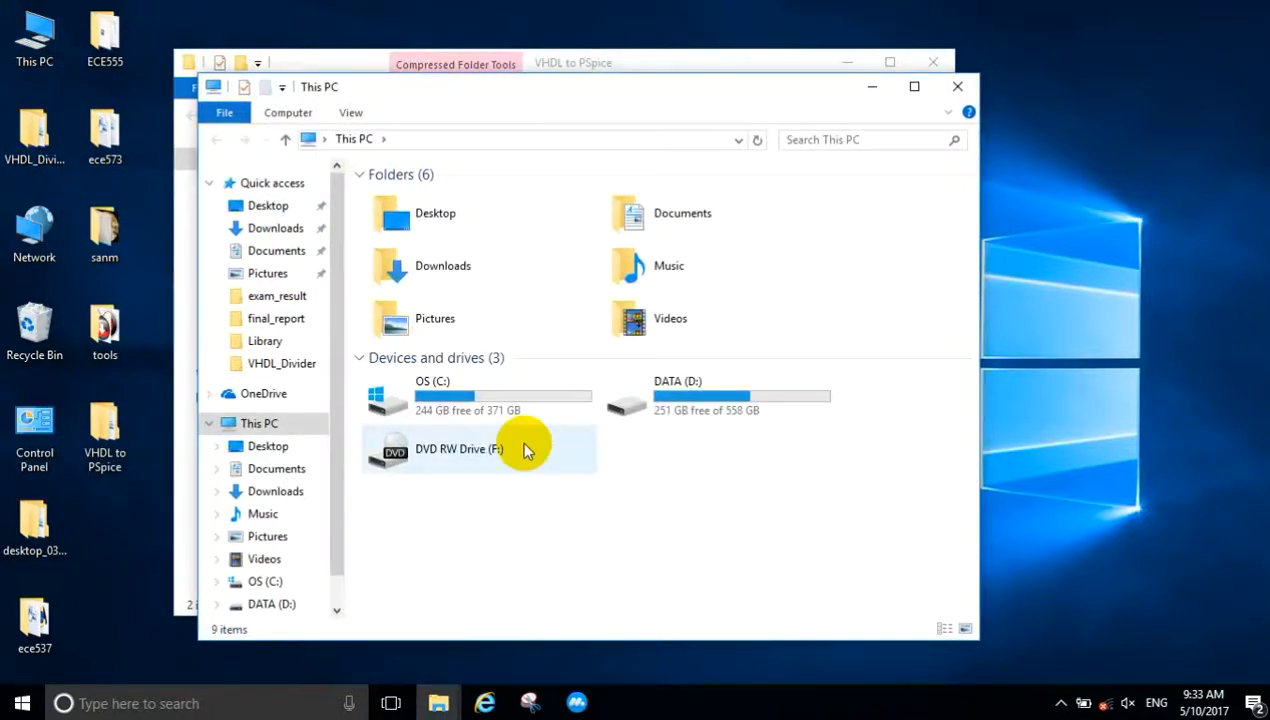
pyautogui.doubleClick(497, 397)
pyautogui.scroll(-1, 497, 395)
pyautogui.doubleClick(492, 419)
pyautogui.scroll(-1, 485, 428)
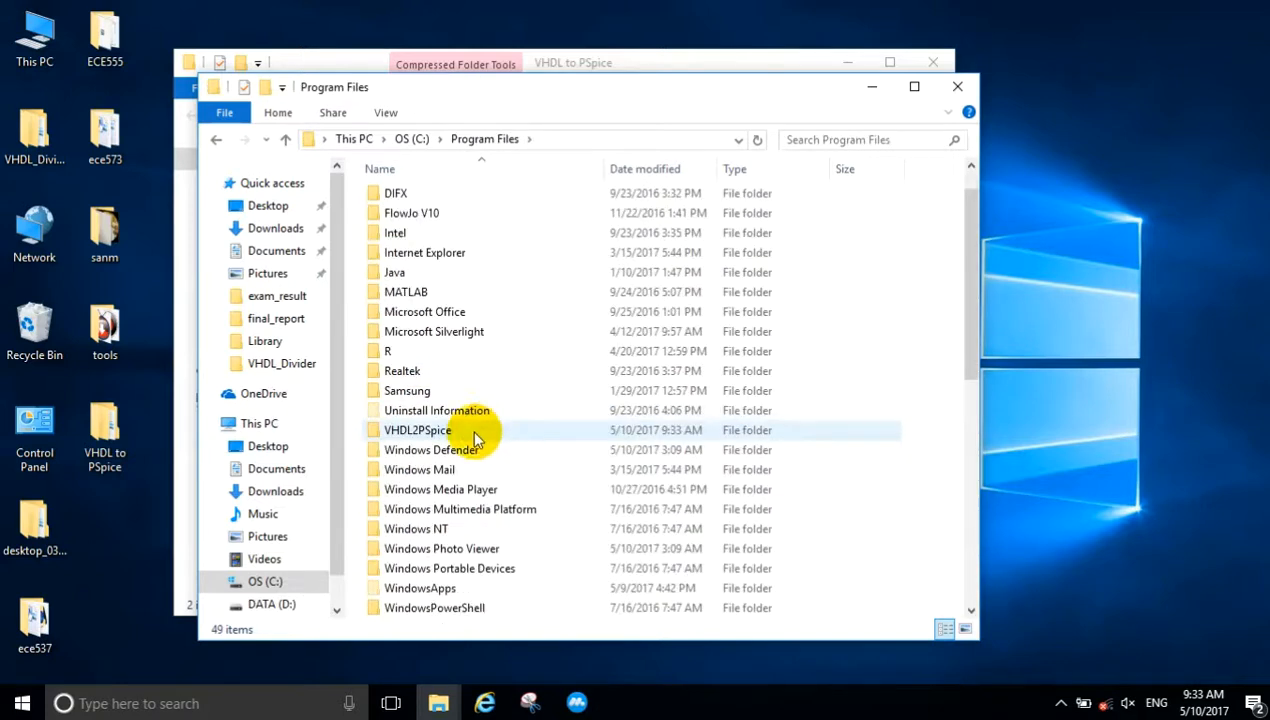
pyautogui.doubleClick(470, 430)
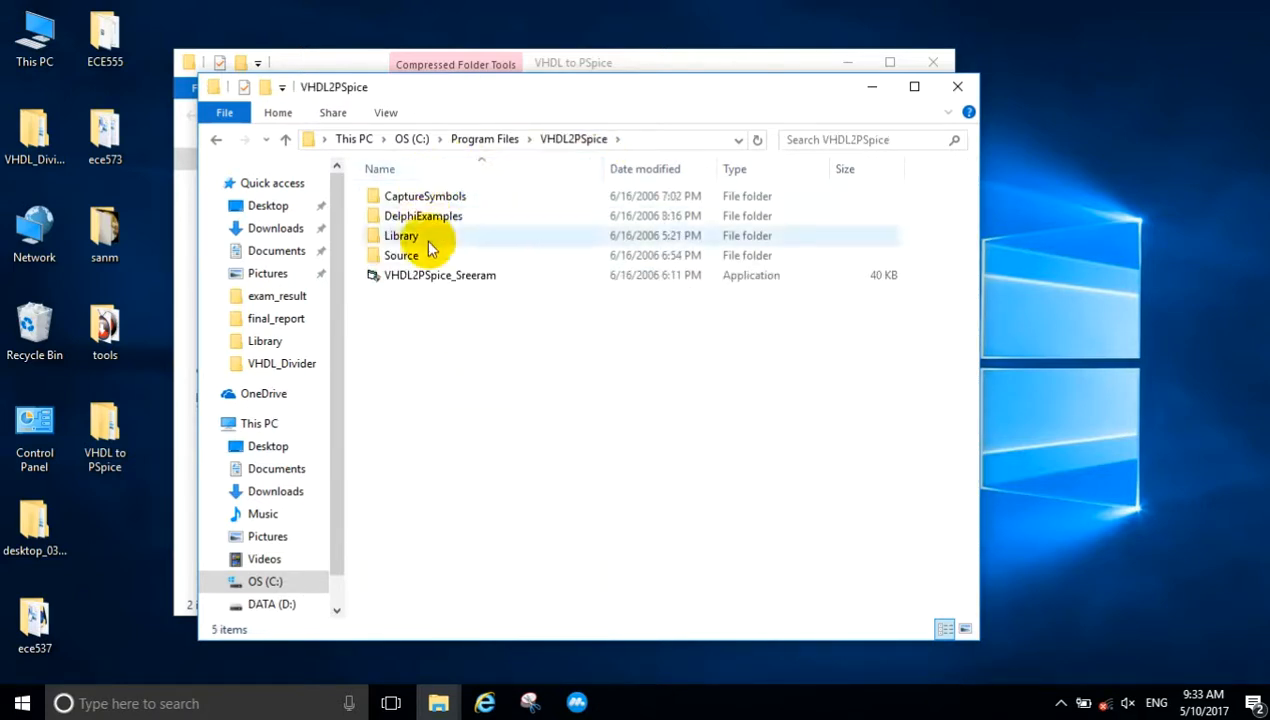
pyautogui.click(868, 88)
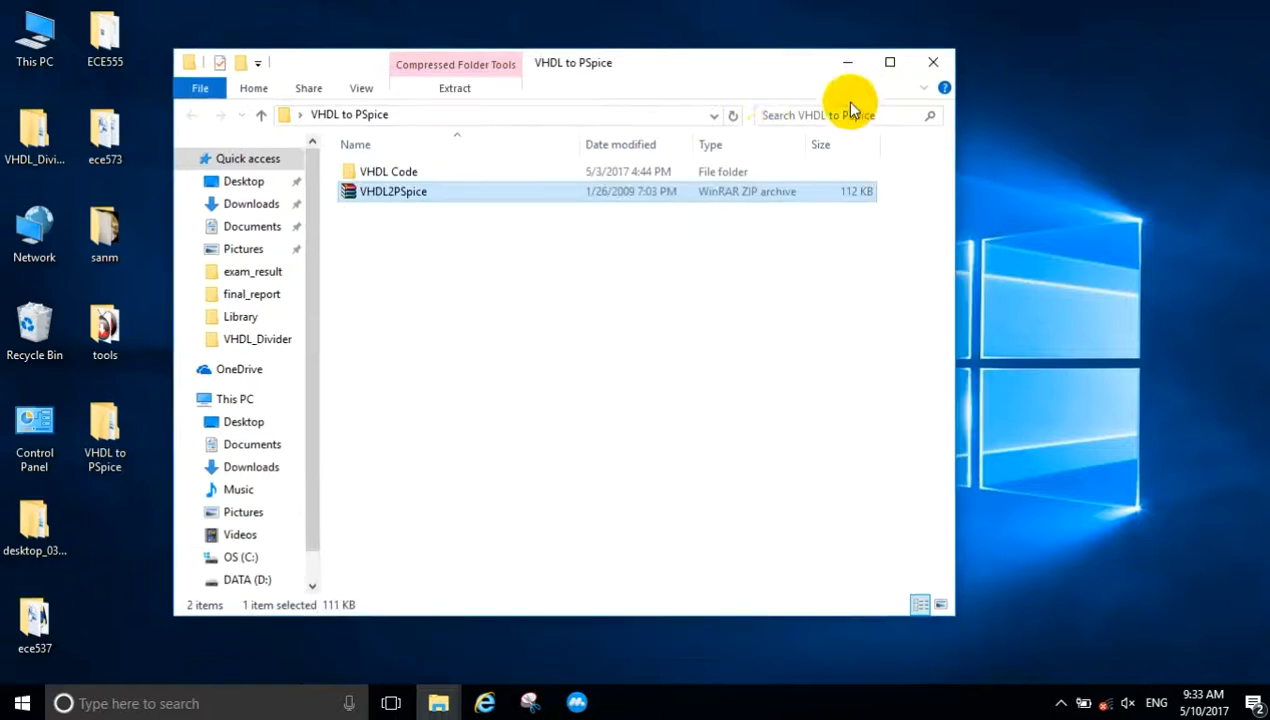
# Step: Launch Synplify Pro 9.6.1 from the Synplicity programs
pyautogui.click(20, 708)
pyautogui.scroll(-10, 211, 521)
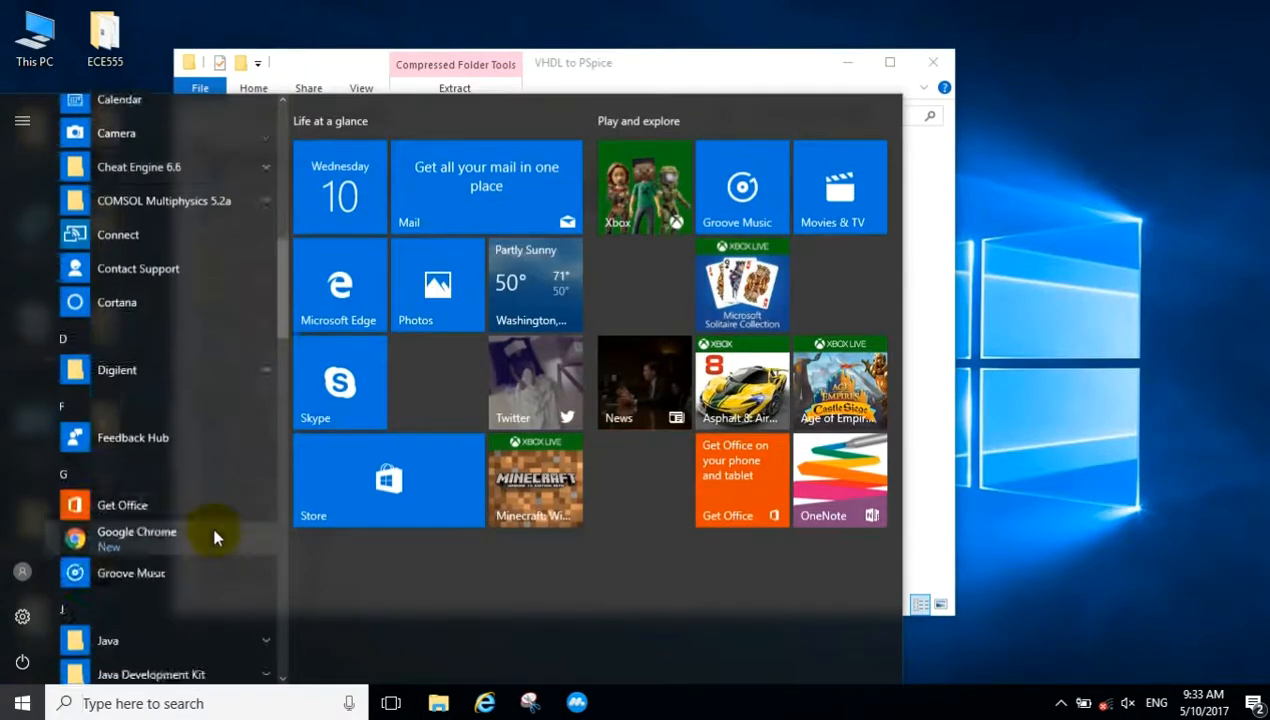
pyautogui.scroll(-8, 213, 535)
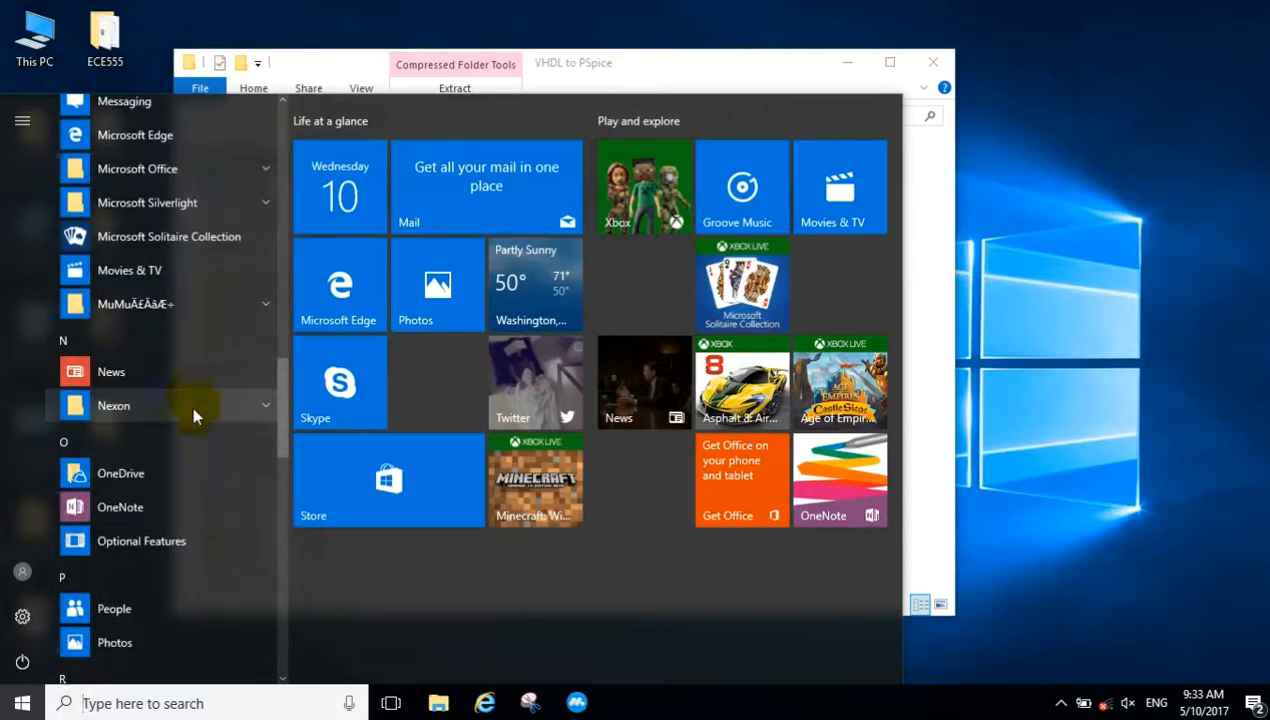
pyautogui.scroll(-5, 193, 400)
pyautogui.click(148, 451)
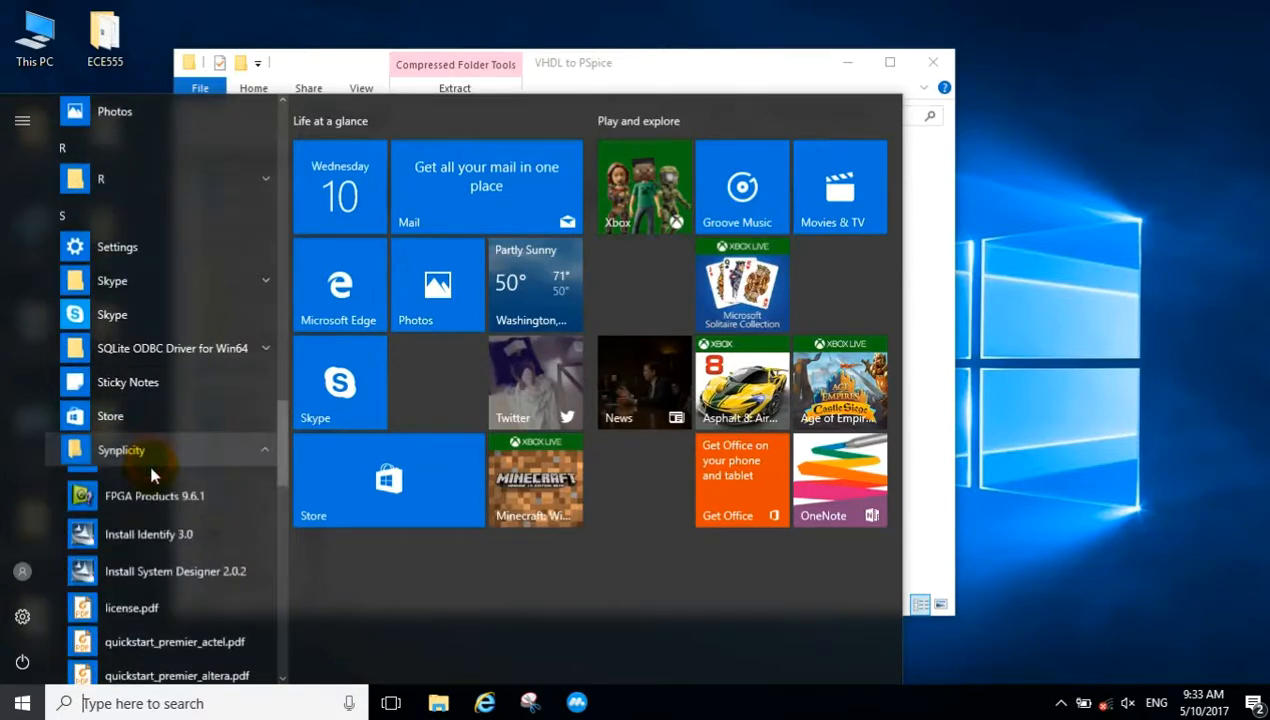
pyautogui.scroll(-5, 160, 480)
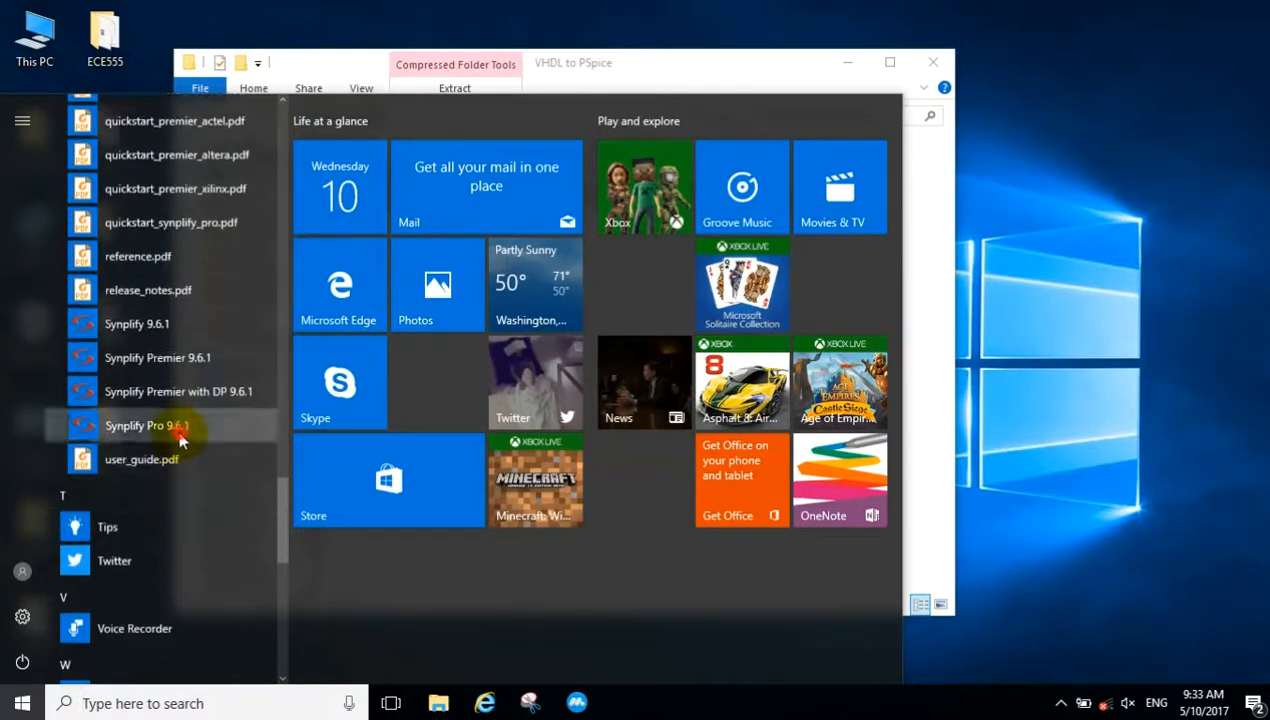
pyautogui.click(180, 437)
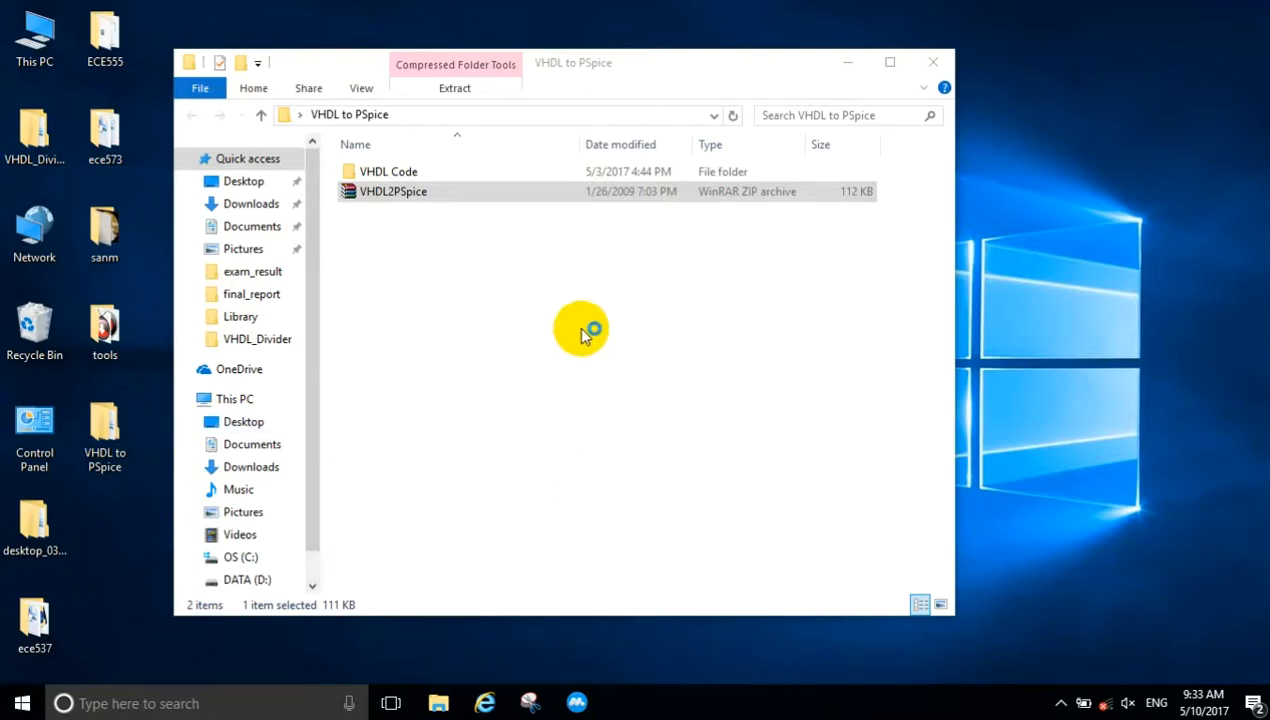
pyautogui.click(455, 315)
pyautogui.click(920, 238)
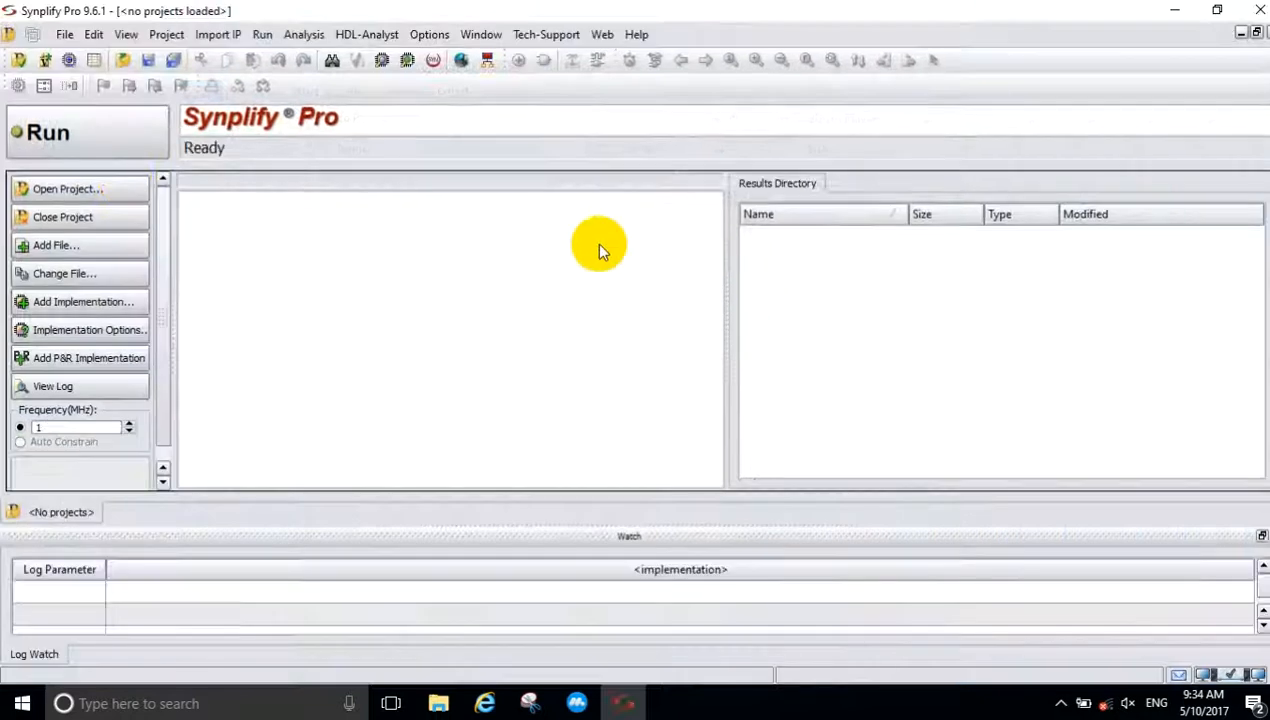
# Step: Create a new project file named vhdl_divider in the VHDL to PSpice folder on the desktop
pyautogui.click(64, 35)
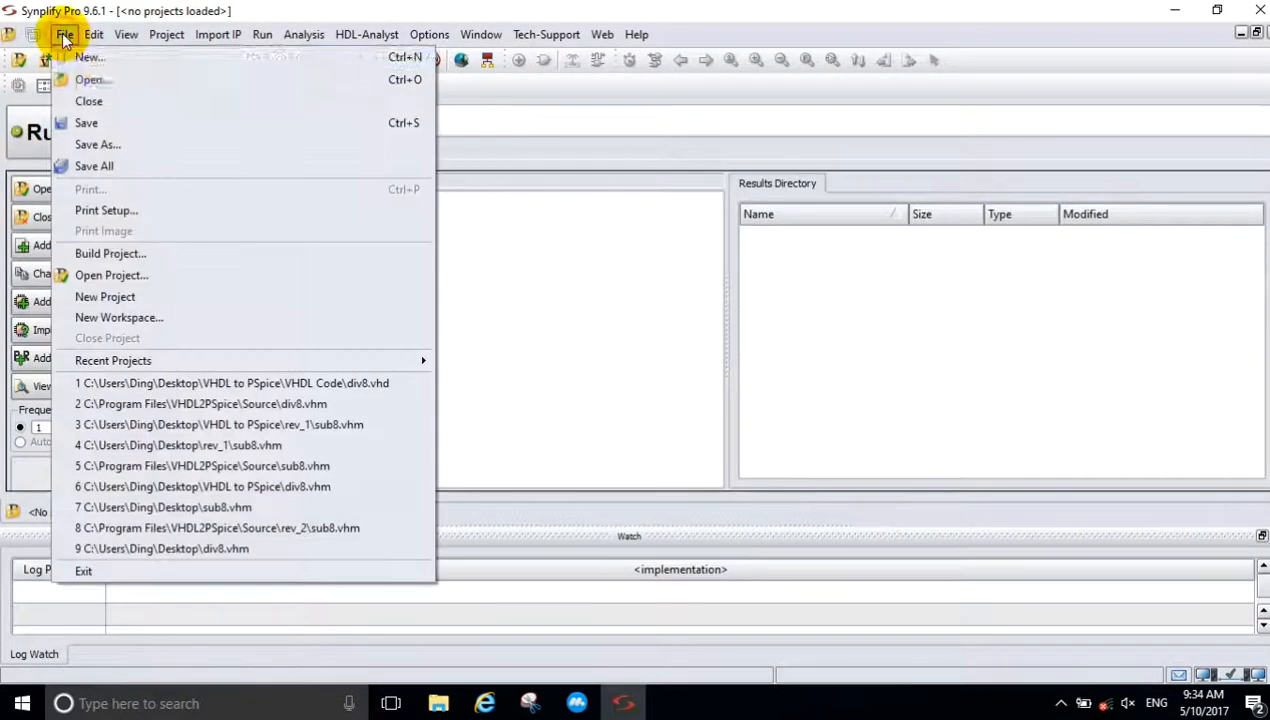
pyautogui.click(104, 57)
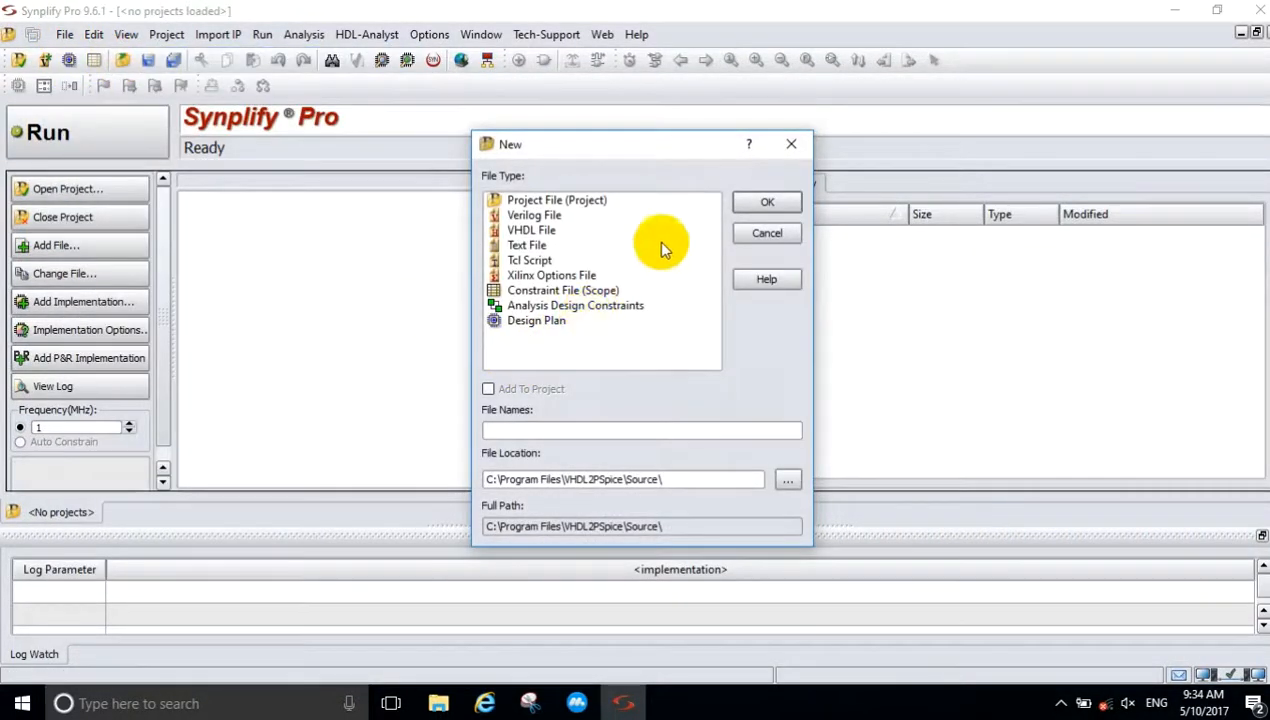
pyautogui.click(562, 201)
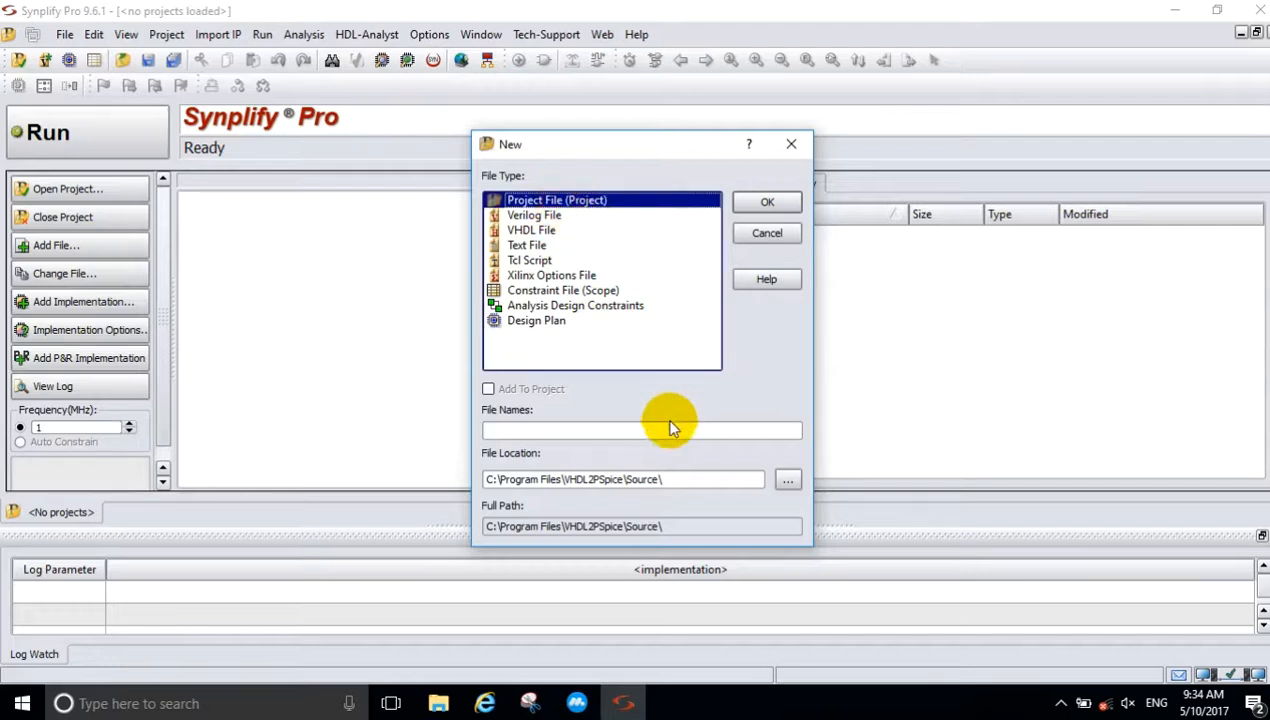
pyautogui.click(784, 479)
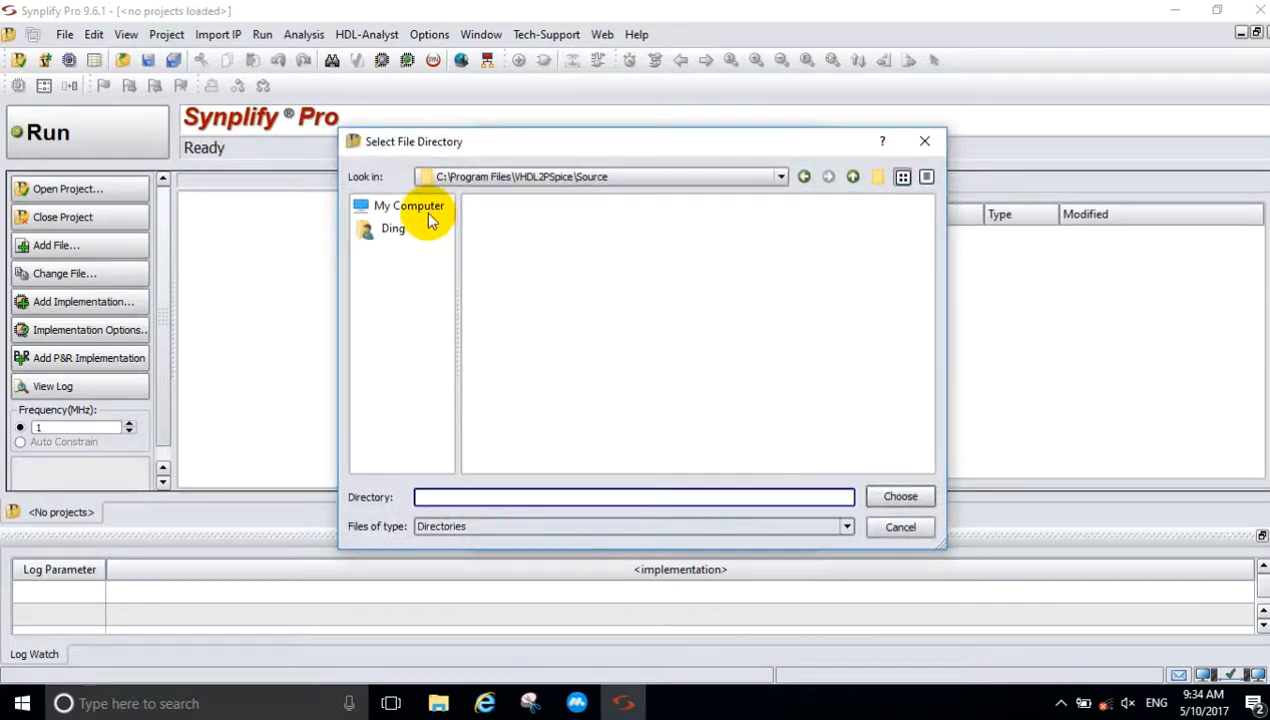
pyautogui.click(402, 205)
pyautogui.click(494, 206)
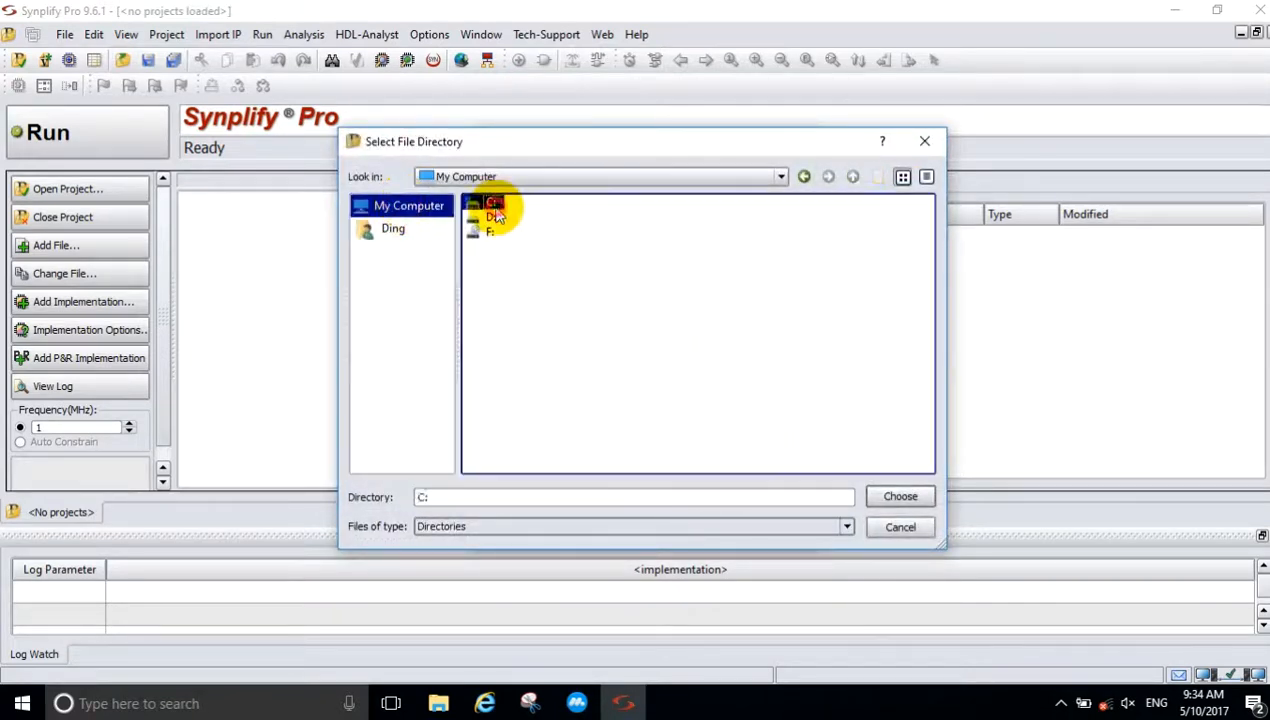
pyautogui.doubleClick(495, 208)
pyautogui.doubleClick(500, 412)
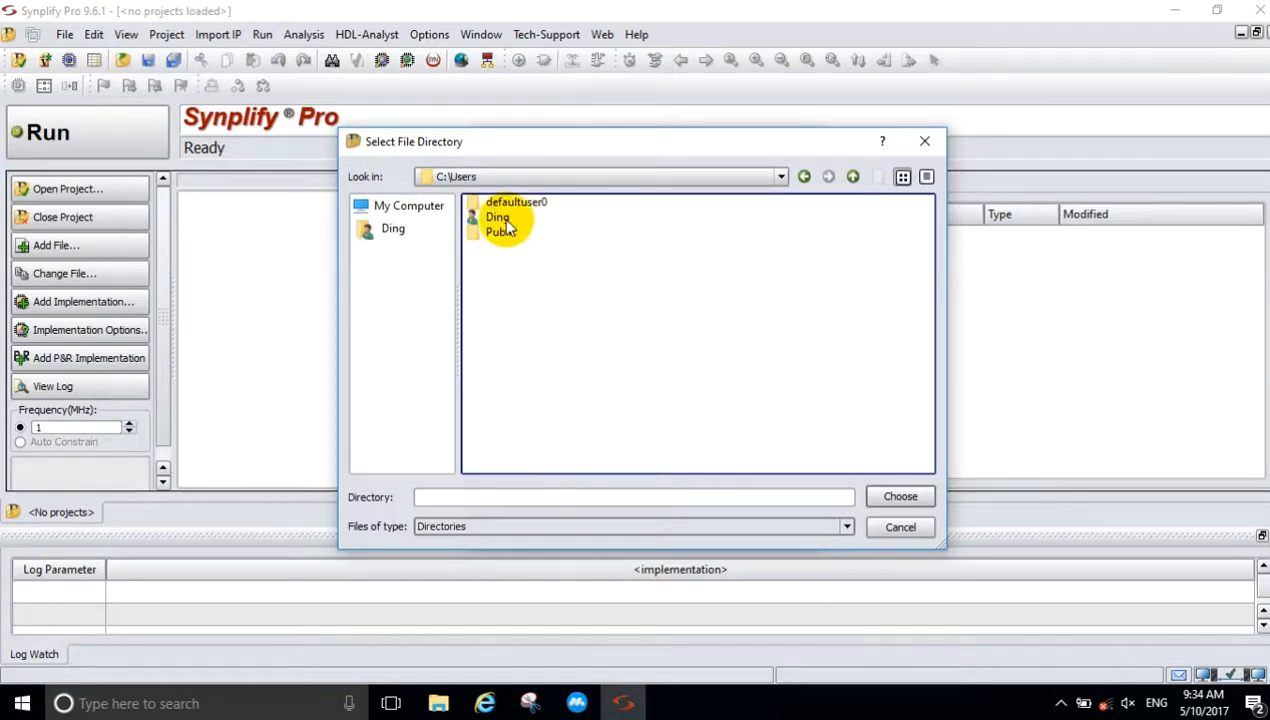
pyautogui.doubleClick(529, 220)
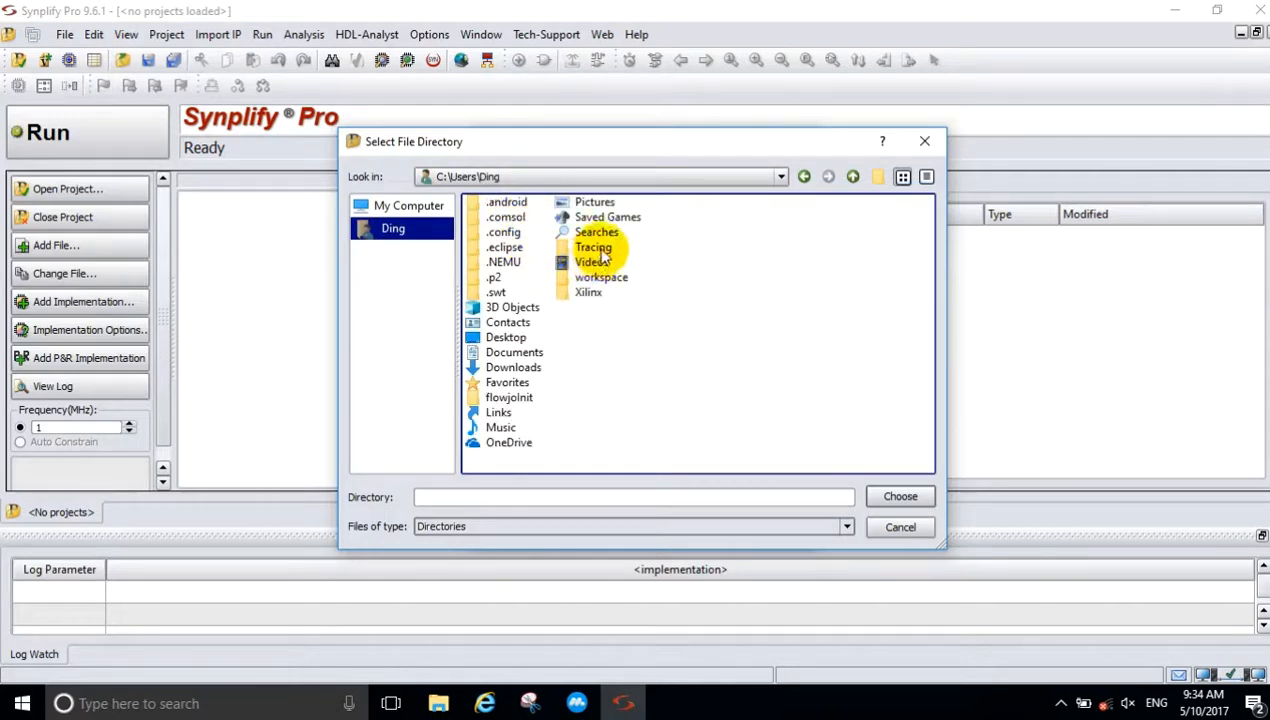
pyautogui.doubleClick(525, 338)
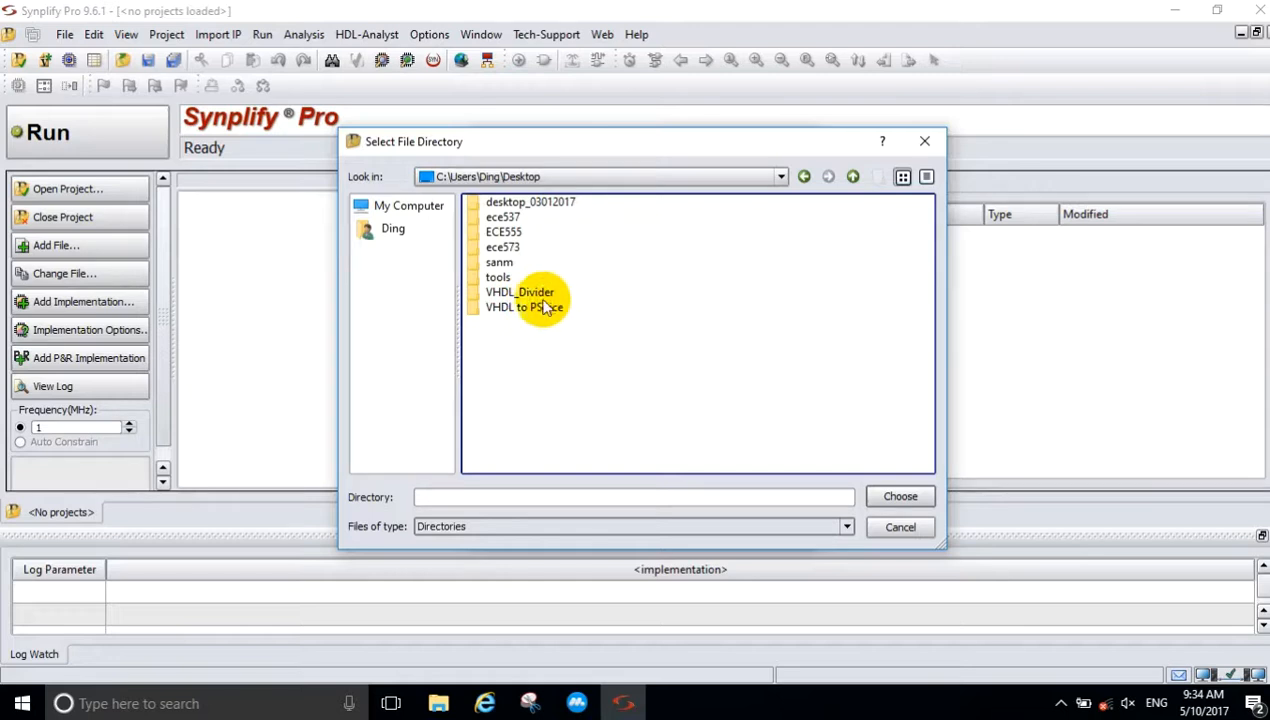
pyautogui.doubleClick(543, 312)
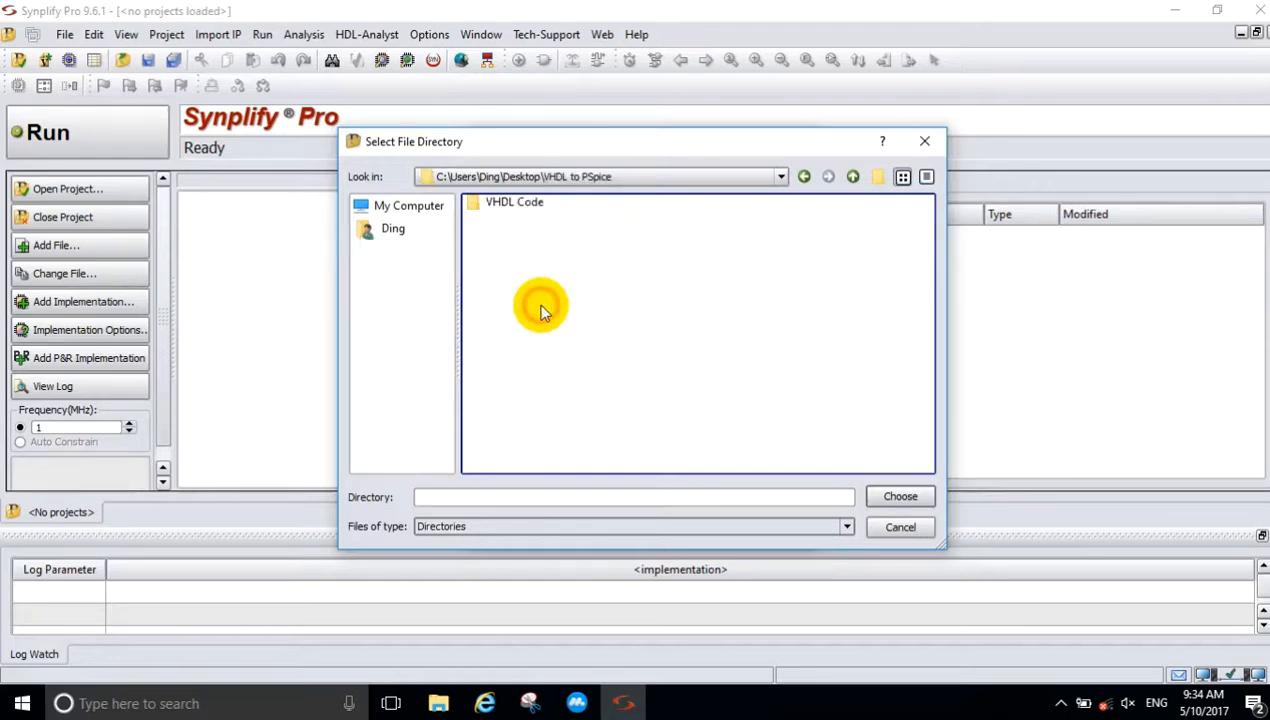
pyautogui.click(900, 498)
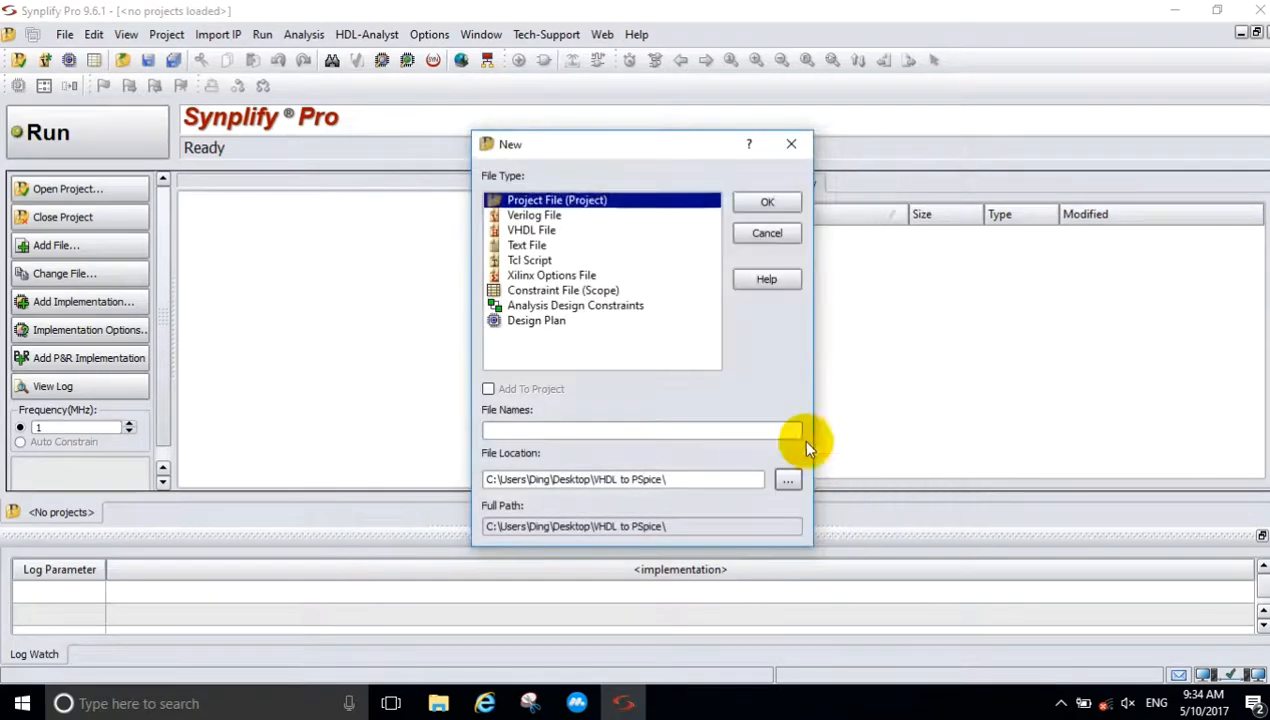
pyautogui.click(625, 426)
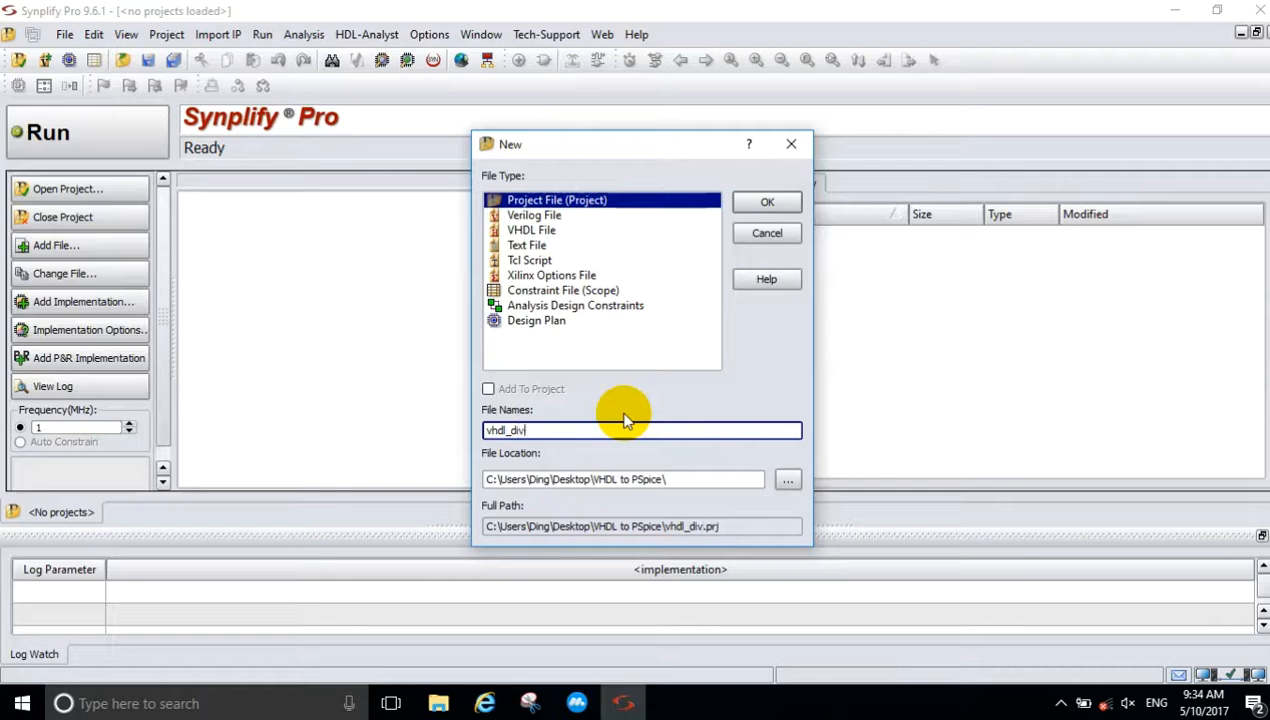
pyautogui.click(768, 203)
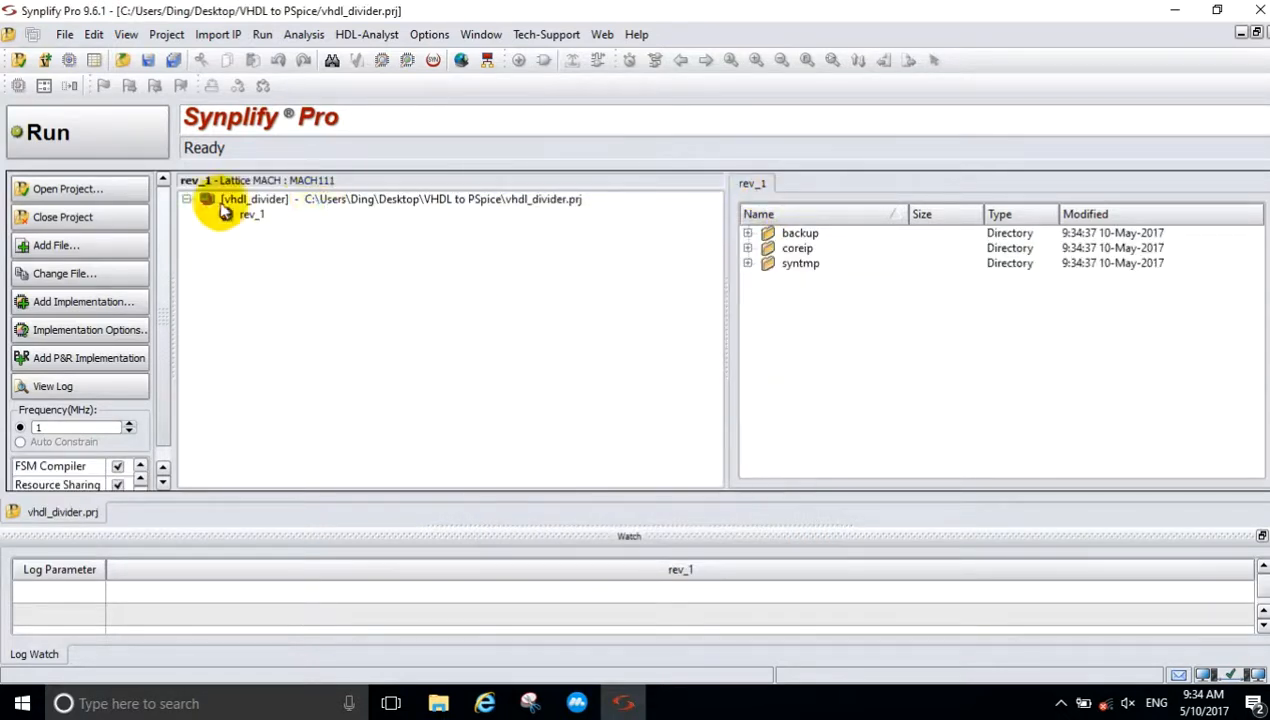
# Step: Add all the source files from the VHDL Code folder to the vhdl_divider project and expand its VHDL group
pyautogui.click(262, 203)
pyautogui.rightClick(262, 203)
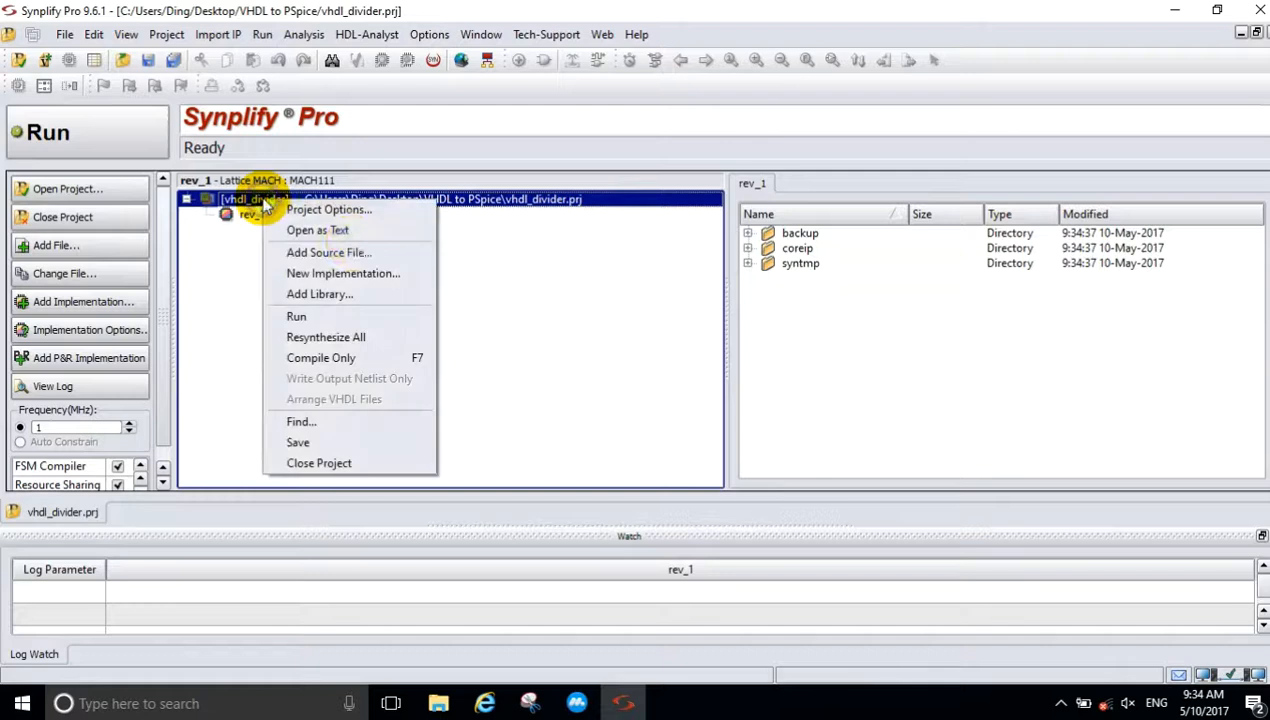
pyautogui.click(358, 256)
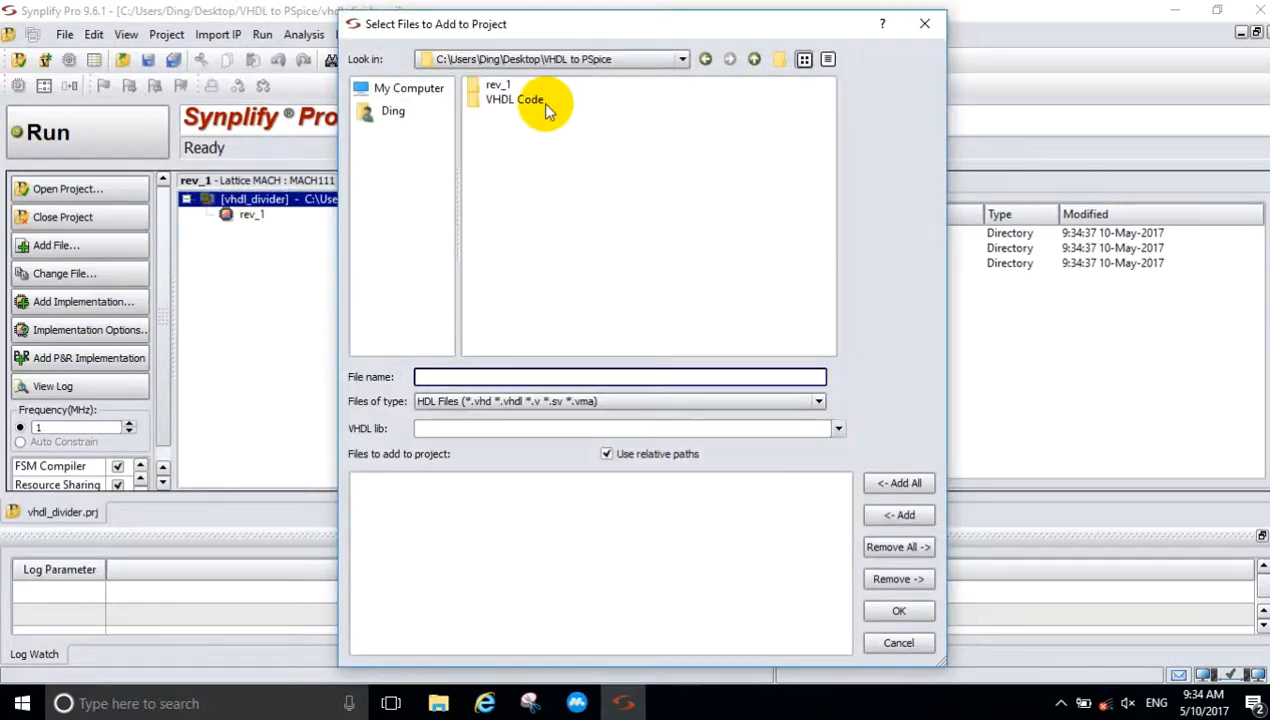
pyautogui.doubleClick(526, 102)
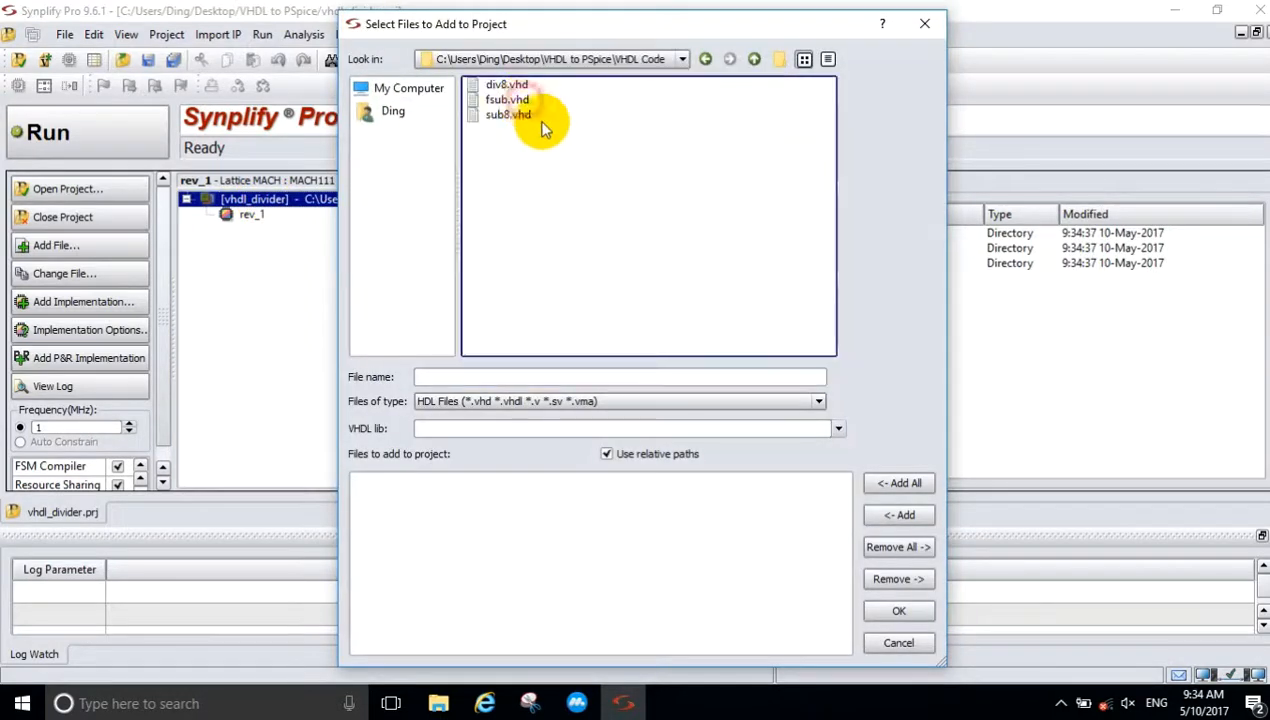
pyautogui.click(912, 484)
pyautogui.click(906, 606)
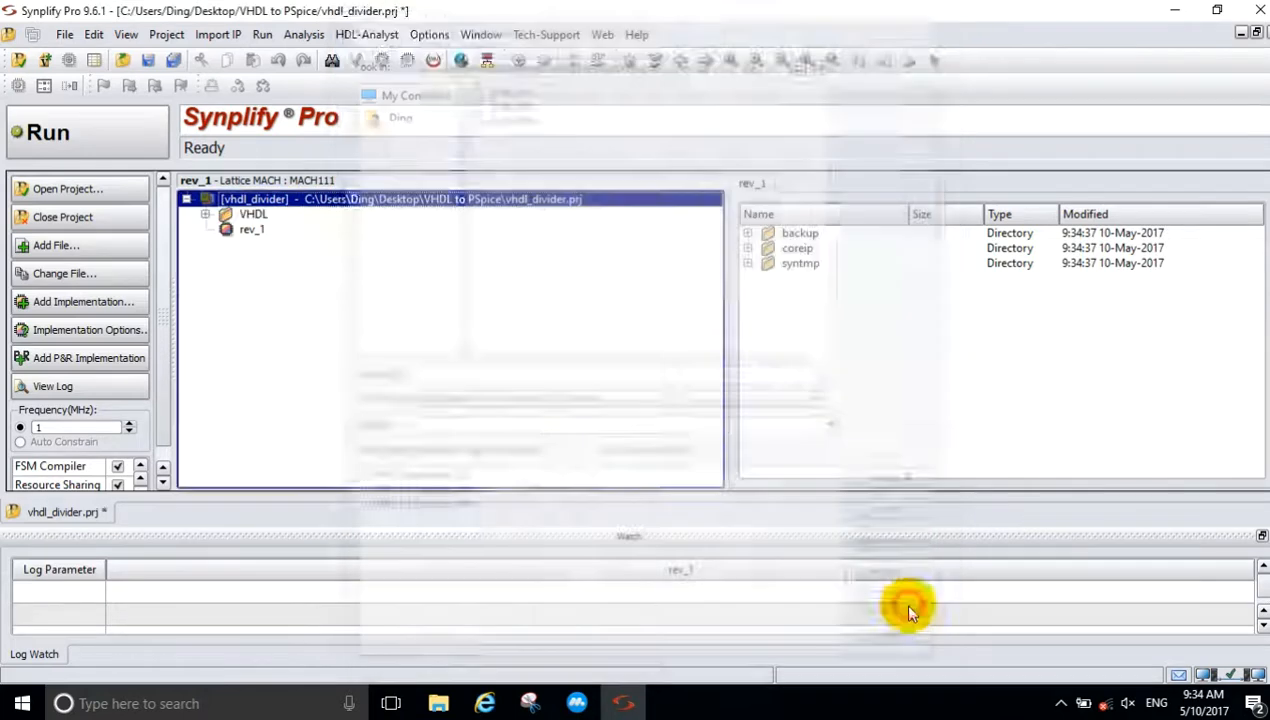
pyautogui.click(204, 216)
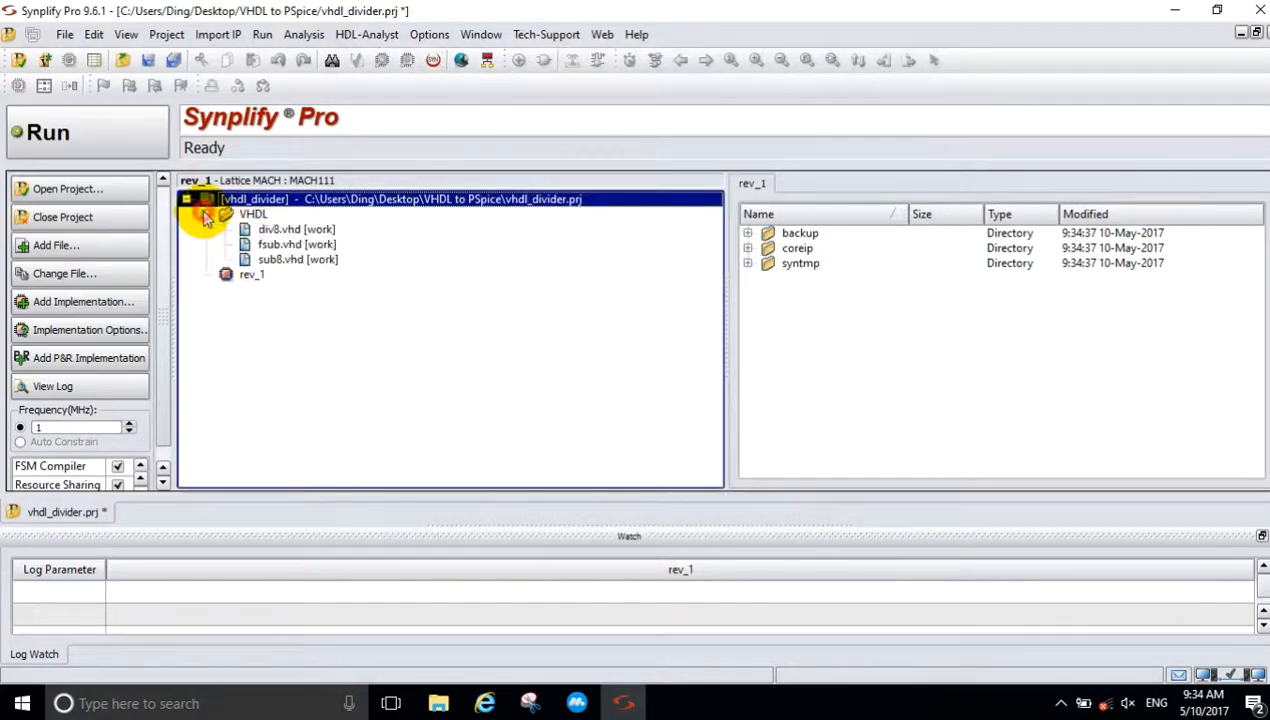
# Step: Set the rev_1 implementation options to disable I/O insertion and write a mapped VHDL netlist
pyautogui.click(247, 275)
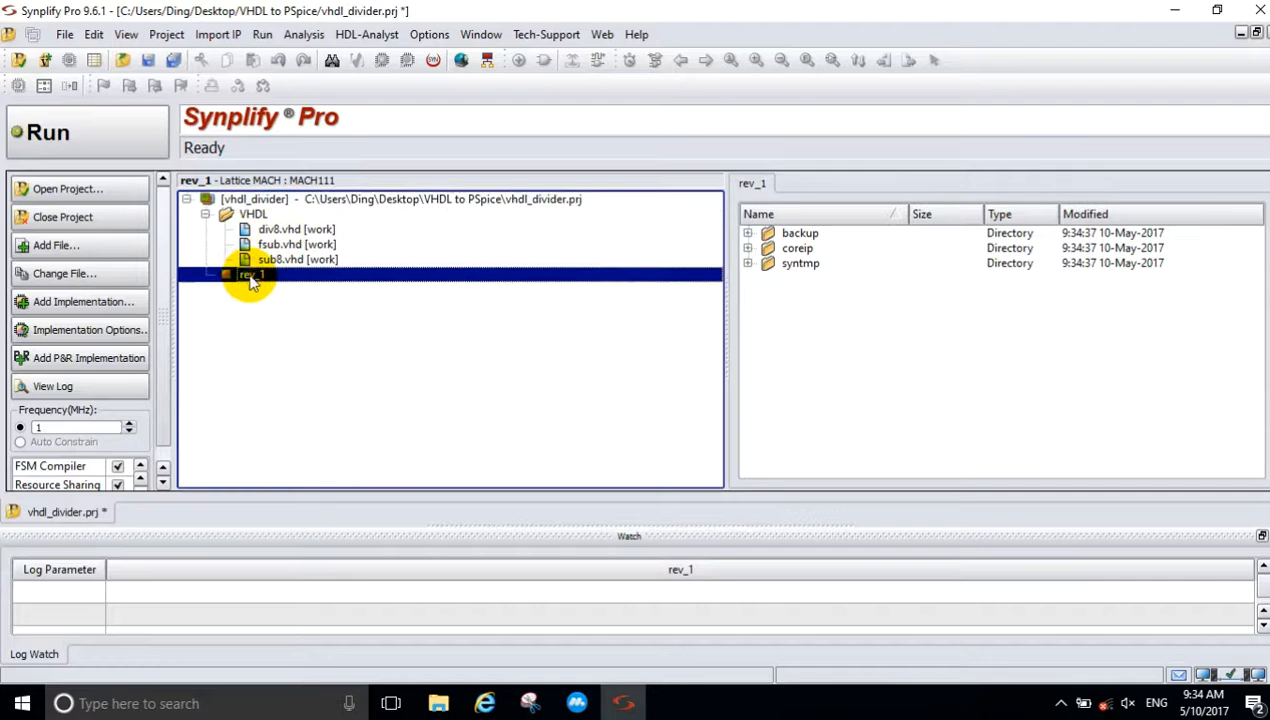
pyautogui.rightClick(250, 276)
pyautogui.click(284, 288)
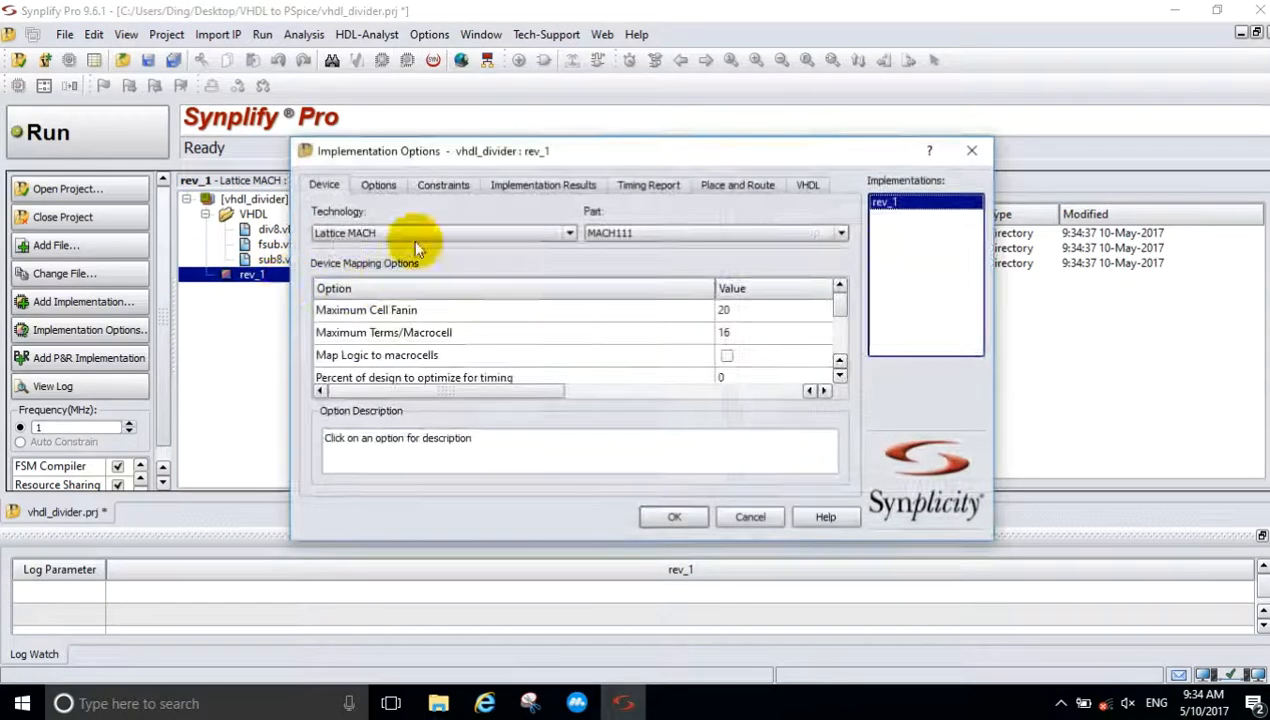
pyautogui.scroll(-1, 628, 340)
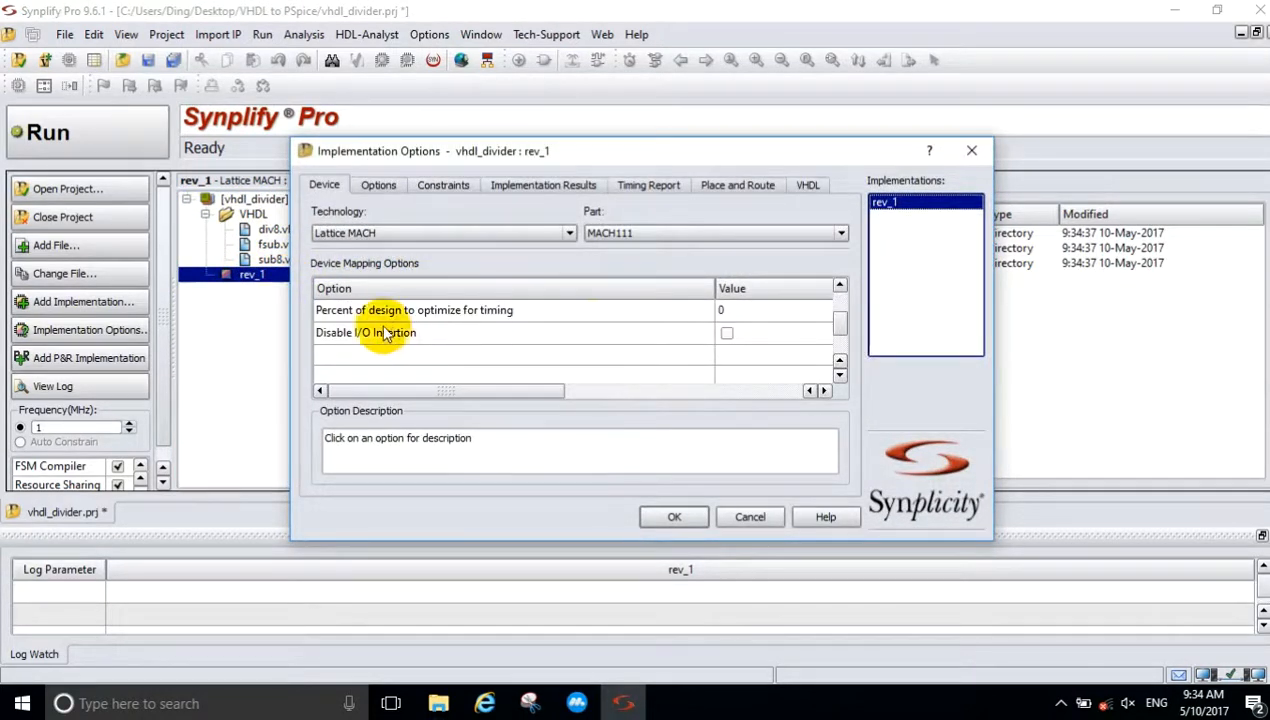
pyautogui.click(725, 337)
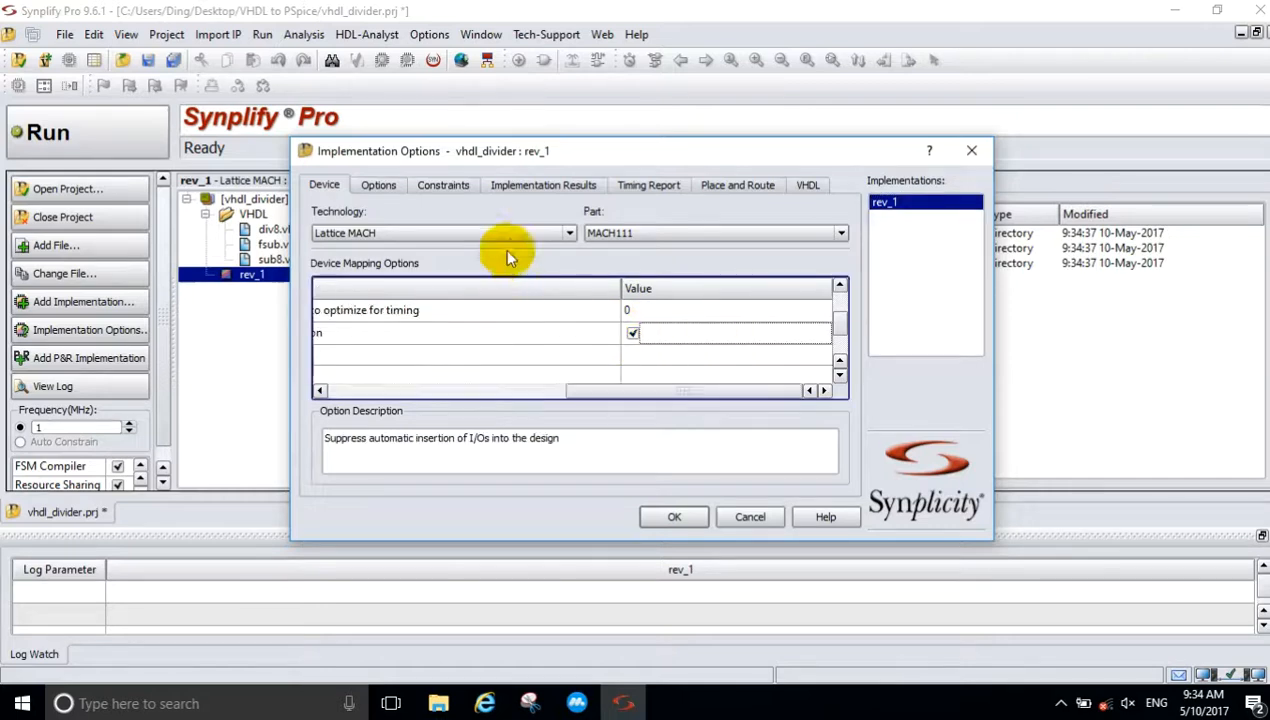
pyautogui.click(516, 187)
pyautogui.click(326, 445)
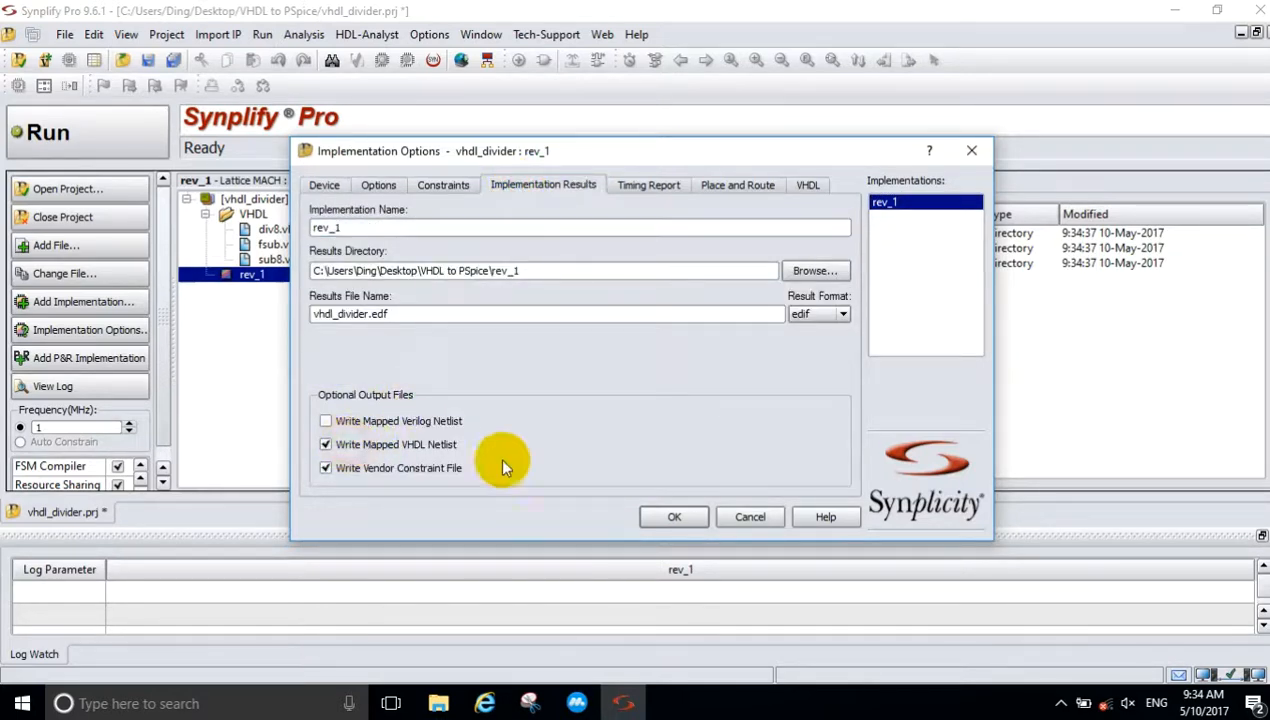
pyautogui.click(680, 516)
# Step: Run synthesis on the vhdl_divider project and open the generated sub8.vhm netlist
pyautogui.click(66, 128)
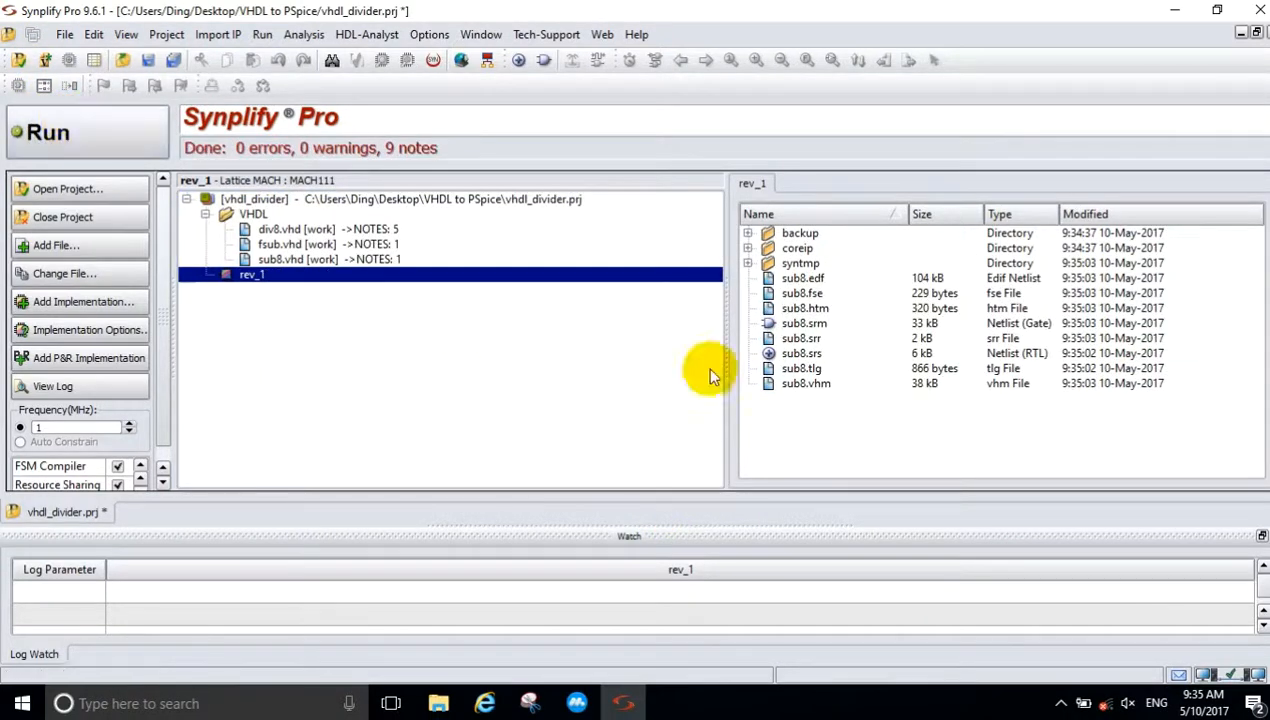
pyautogui.click(818, 388)
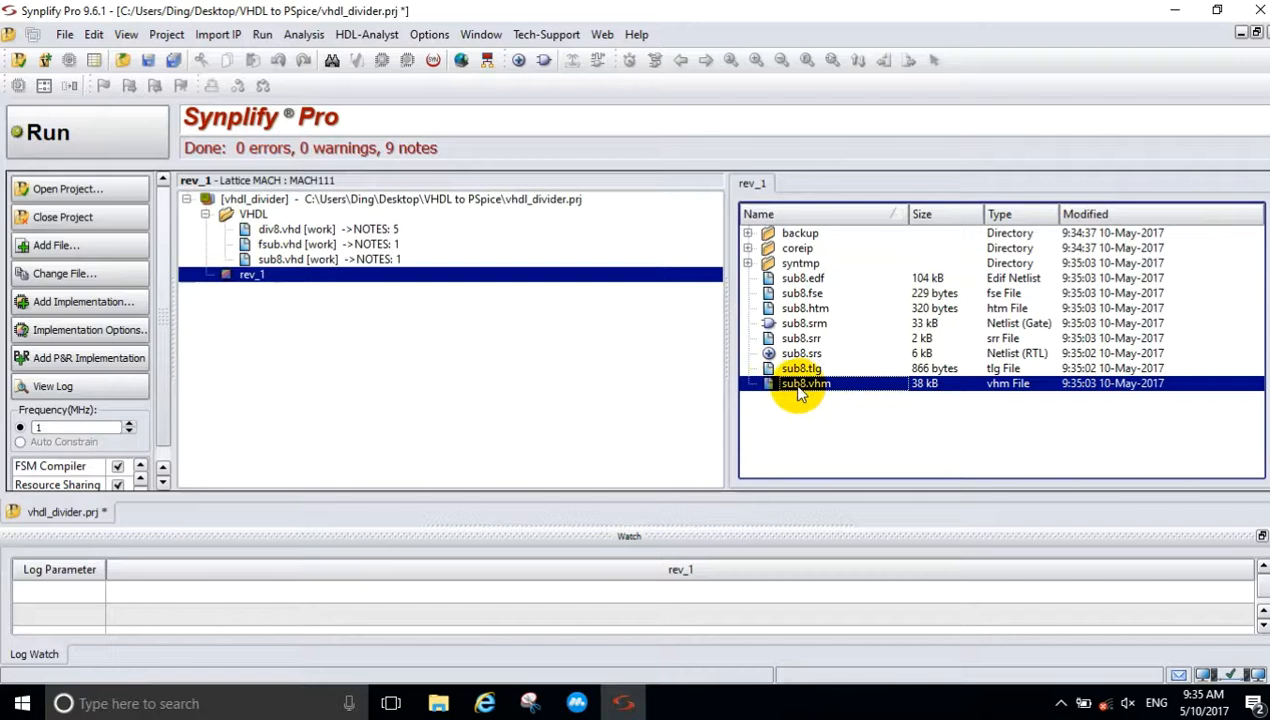
pyautogui.doubleClick(798, 388)
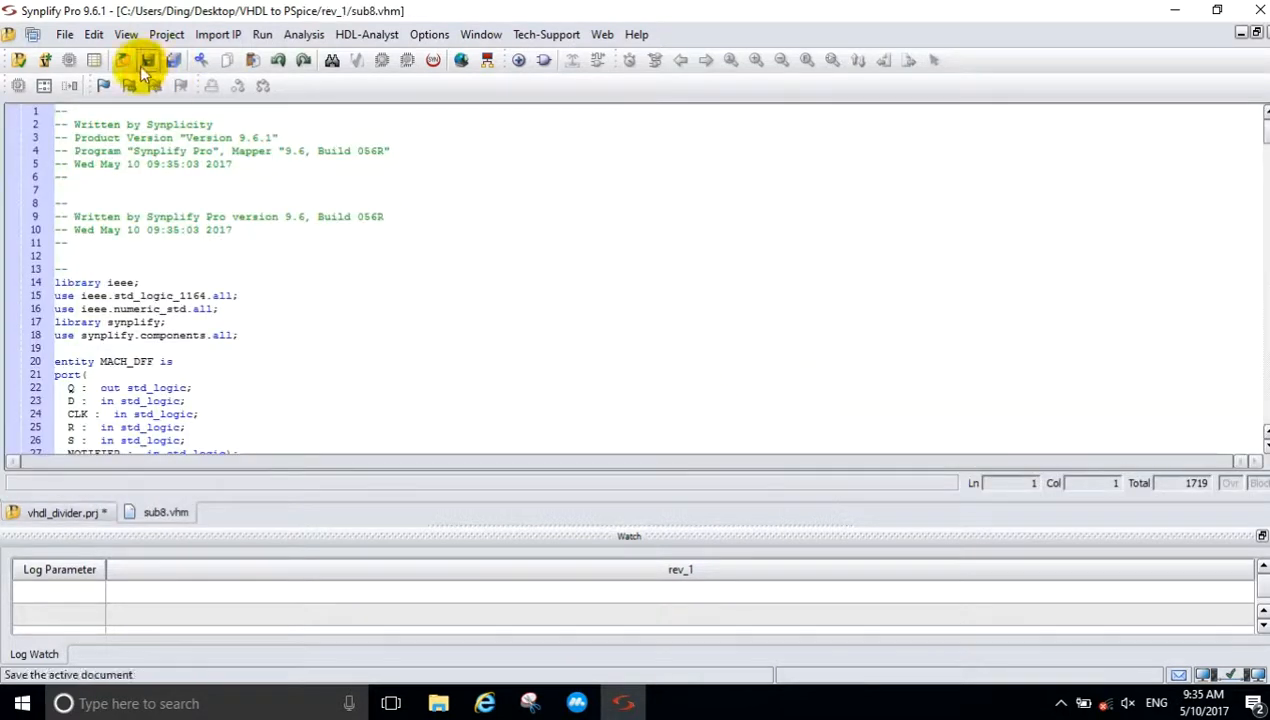
# Step: Save the netlist under the name div8.vhm in C:\Program Files\VHDL2PSpice\Source
pyautogui.click(64, 34)
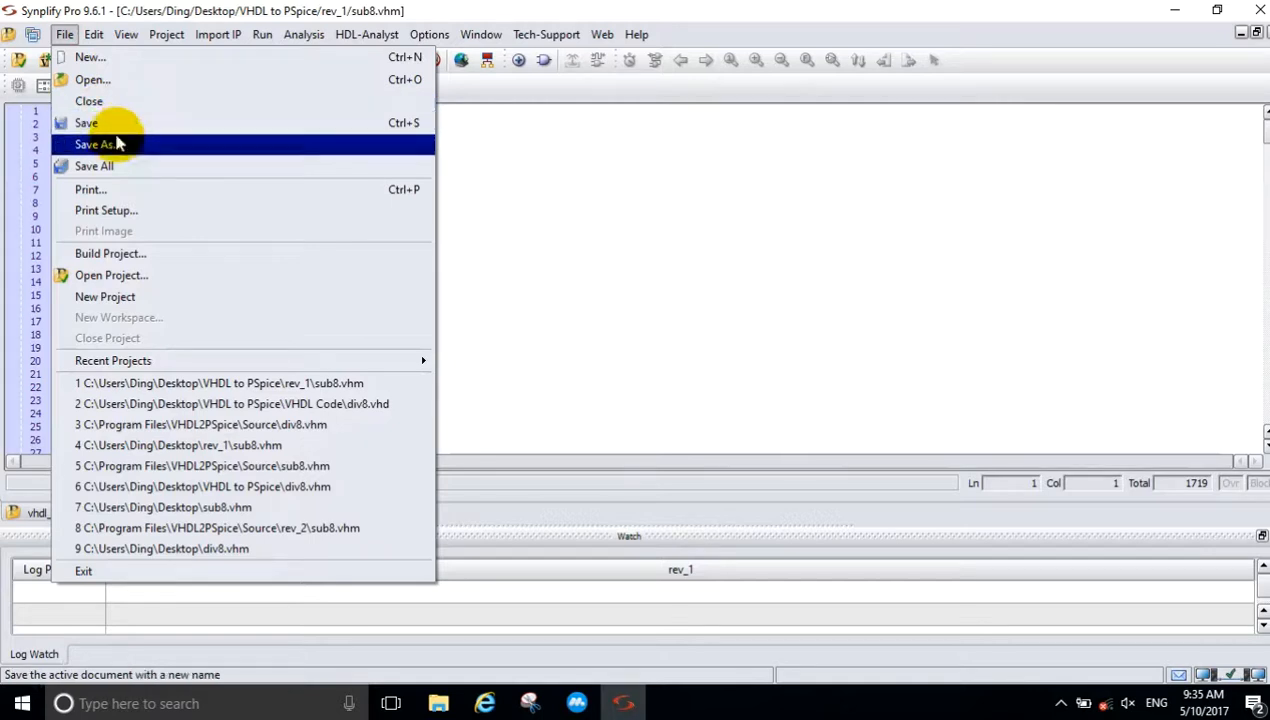
pyautogui.click(110, 145)
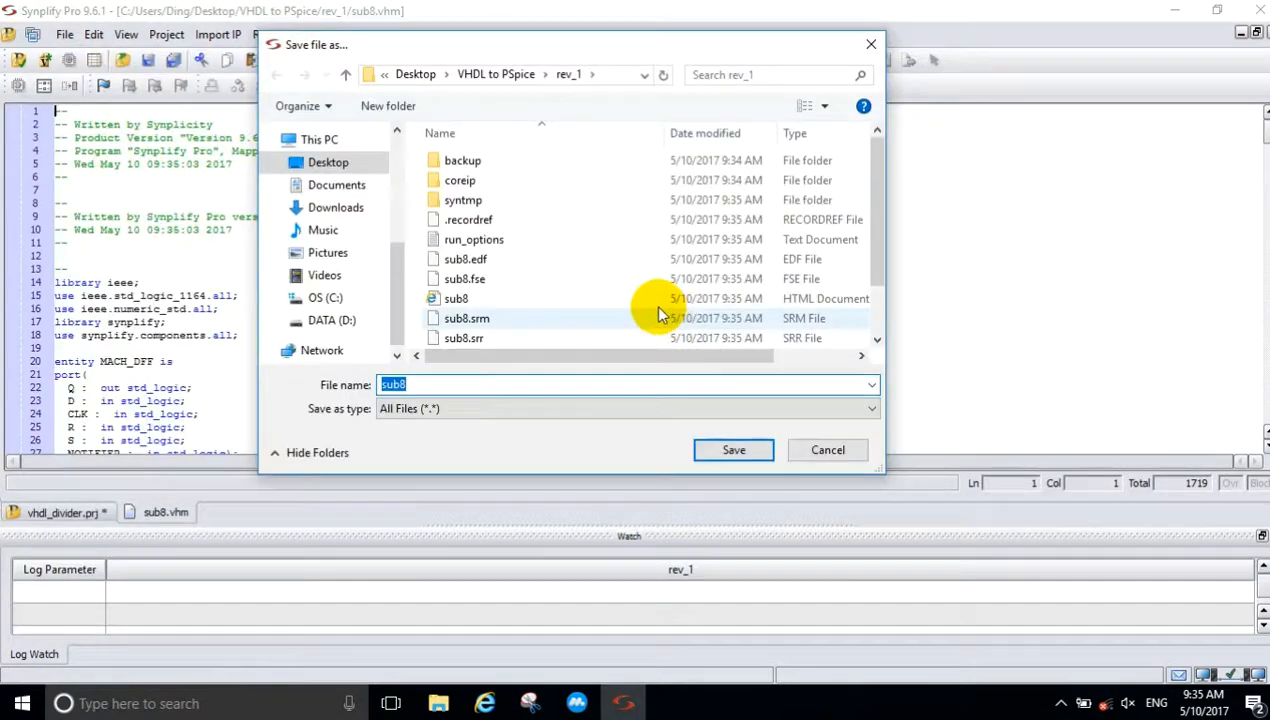
pyautogui.click(330, 299)
pyautogui.scroll(-3, 629, 300)
pyautogui.doubleClick(510, 261)
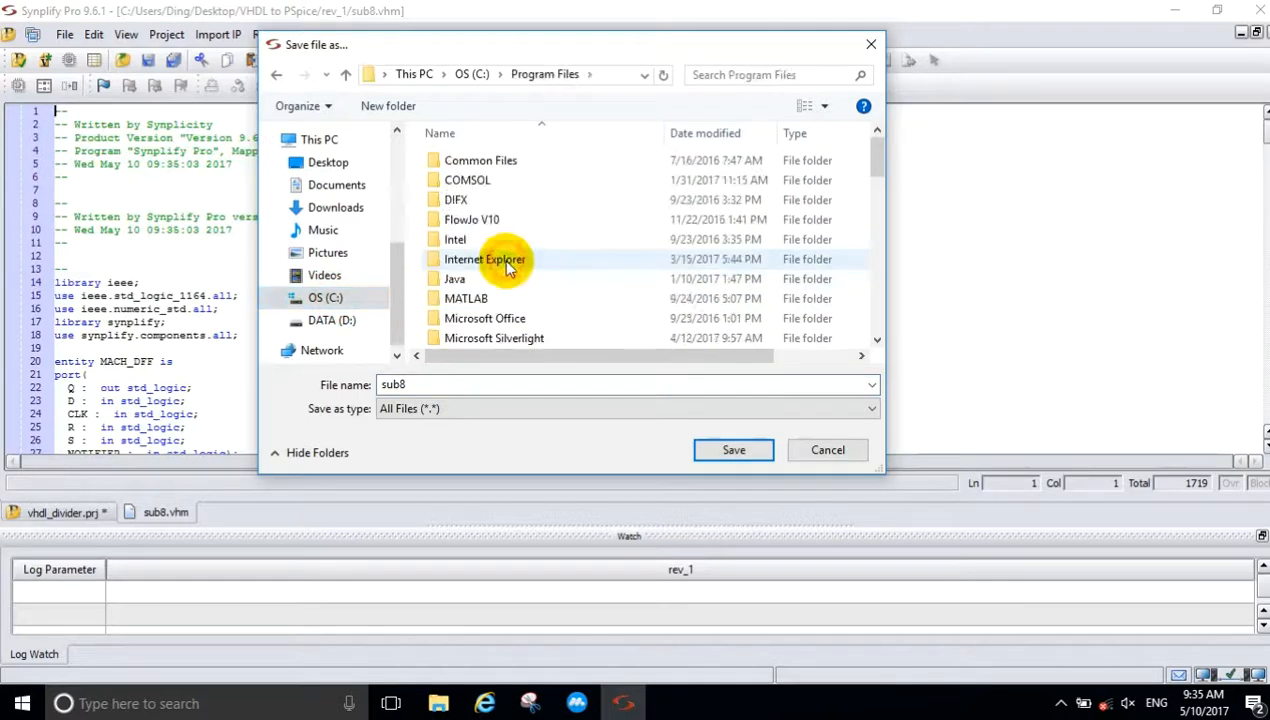
pyautogui.scroll(-1, 529, 281)
pyautogui.scroll(-1, 514, 284)
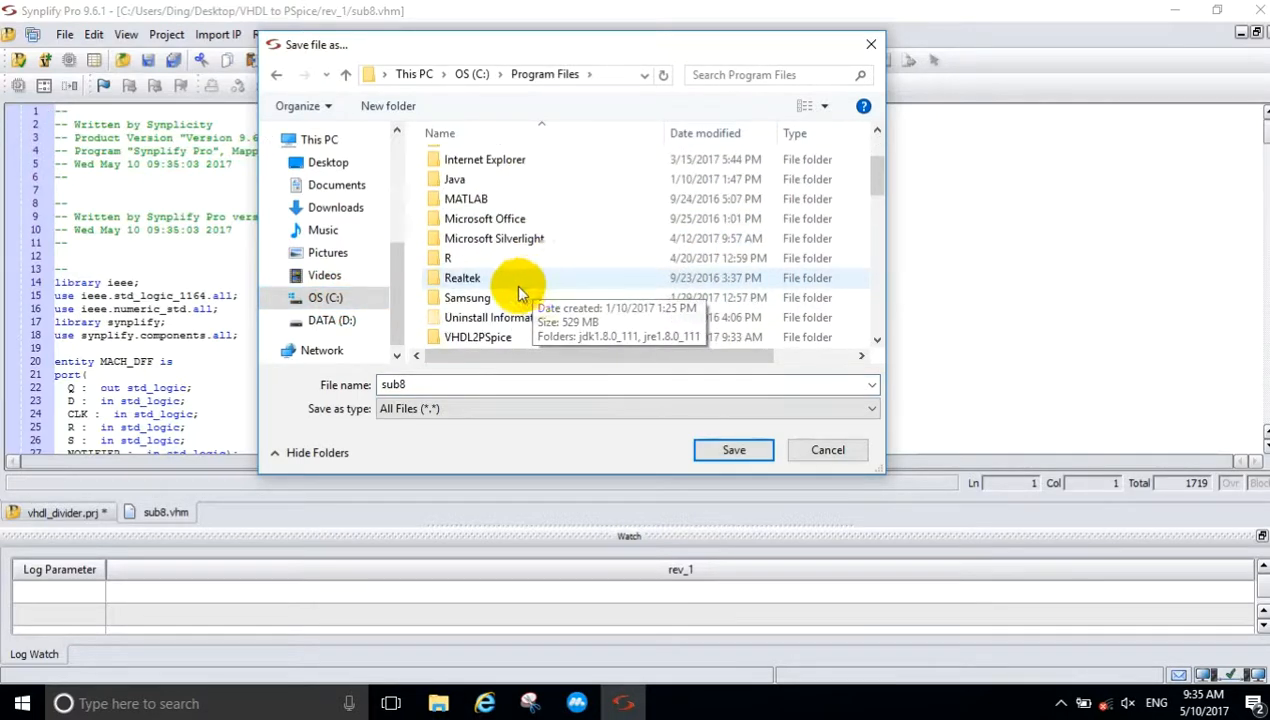
pyautogui.doubleClick(496, 338)
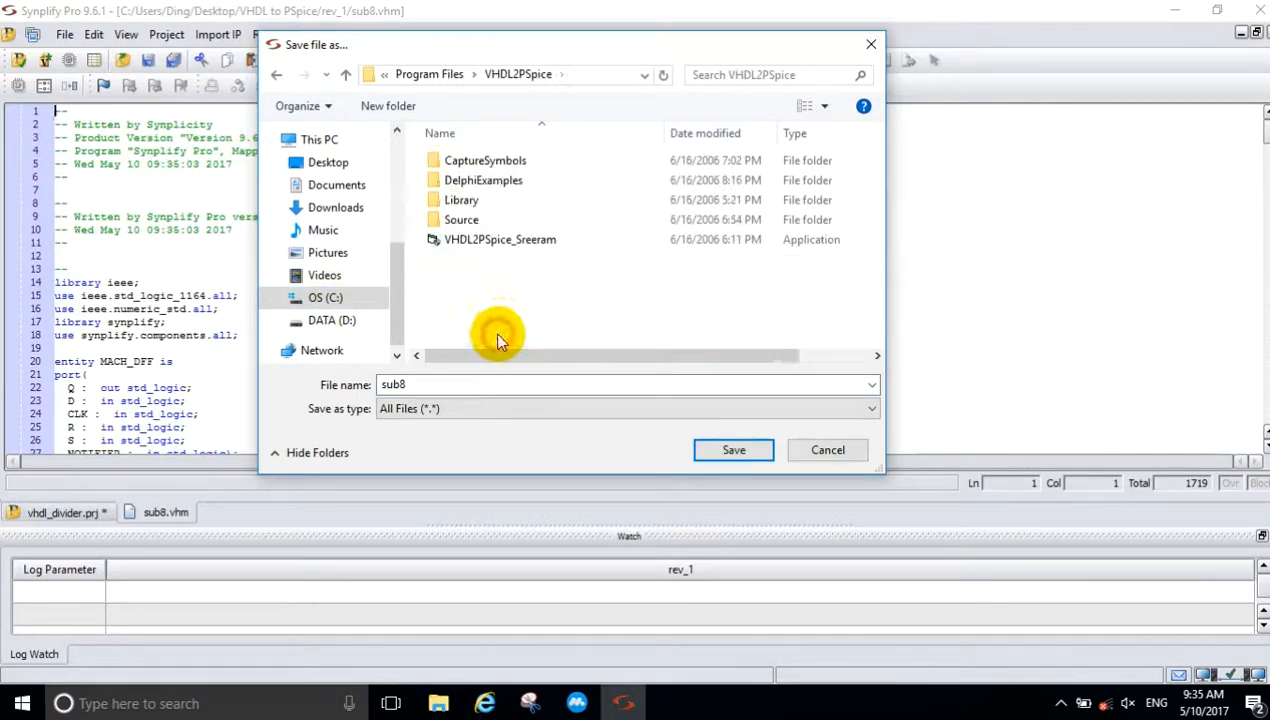
pyautogui.doubleClick(495, 218)
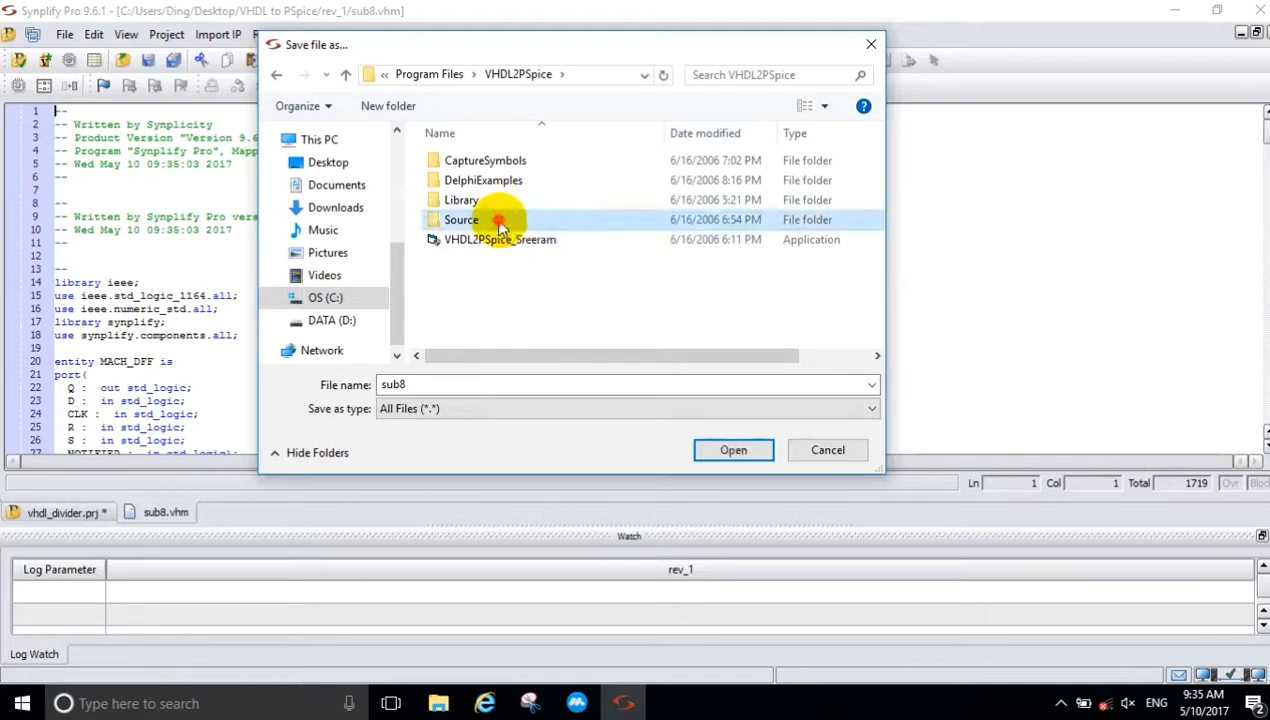
pyautogui.doubleClick(425, 384)
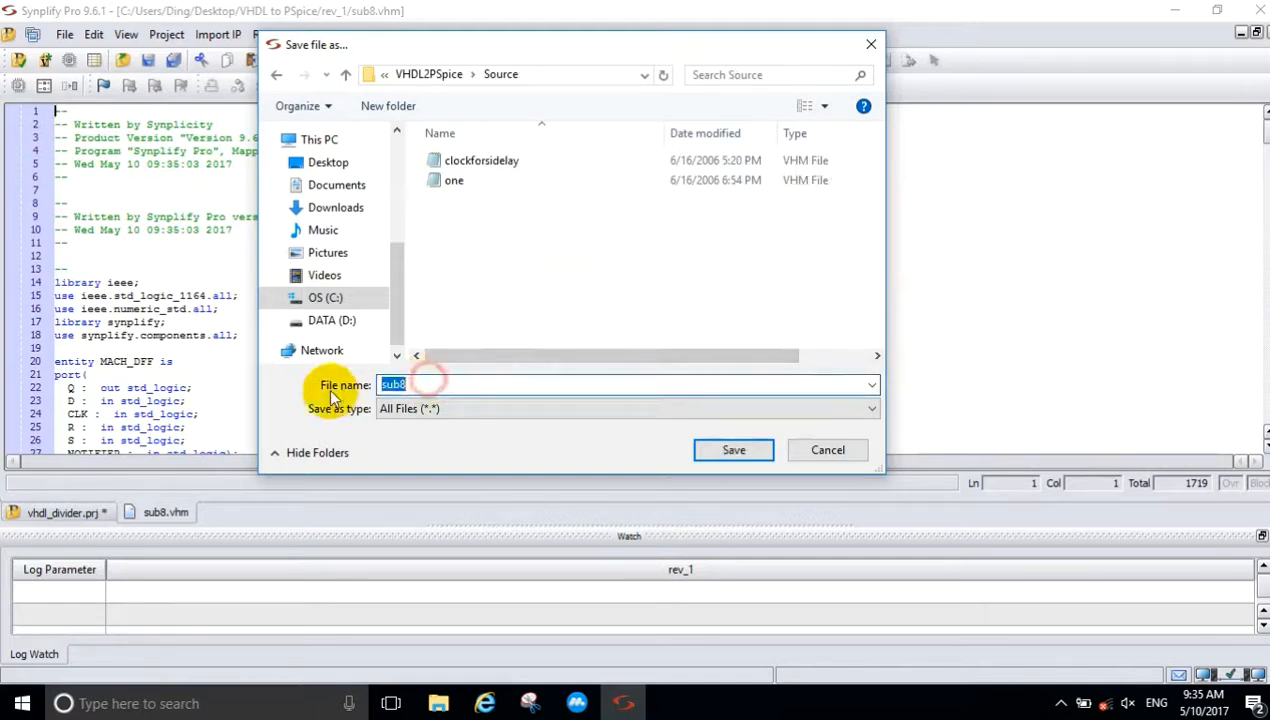
pyautogui.write('div8.v')
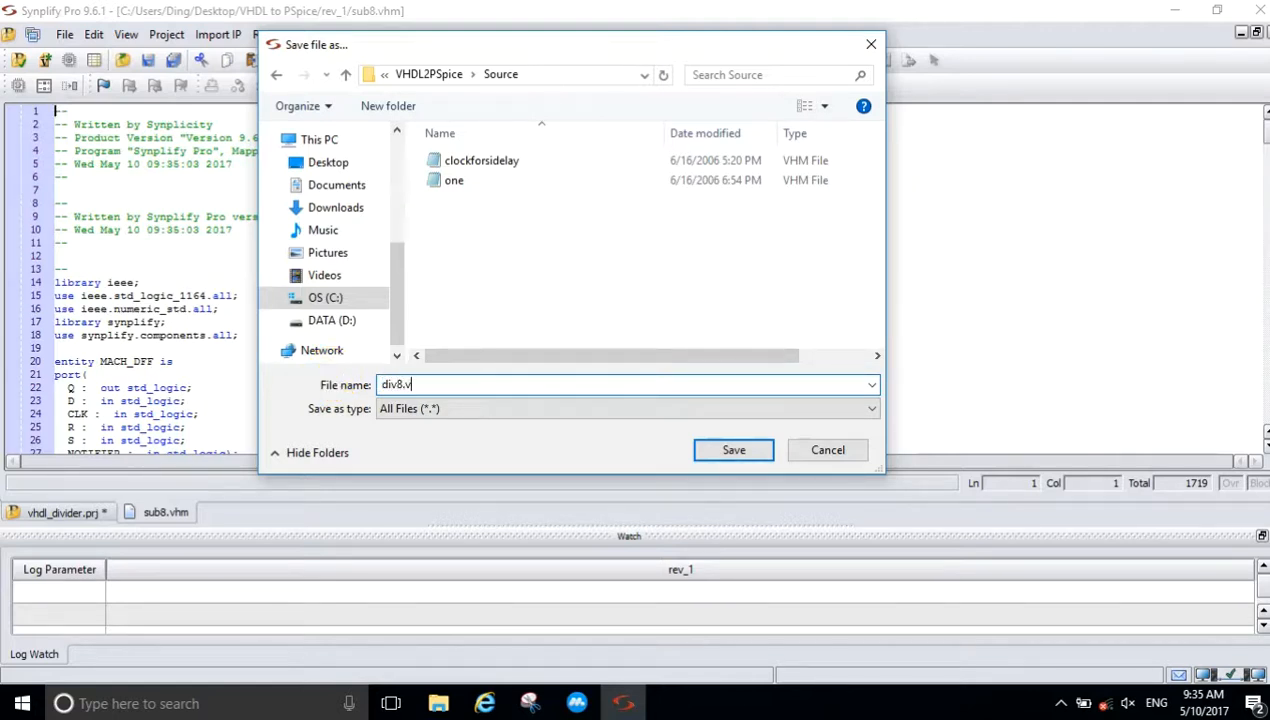
pyautogui.write('hm')
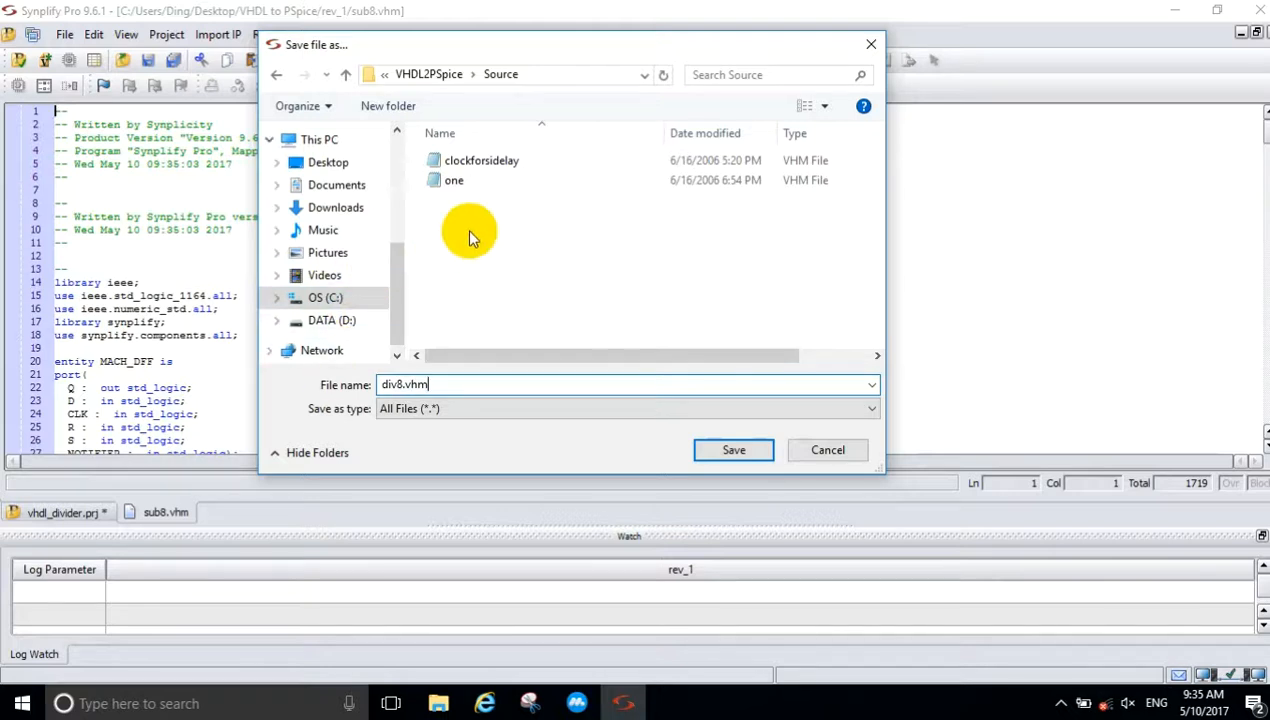
pyautogui.click(729, 450)
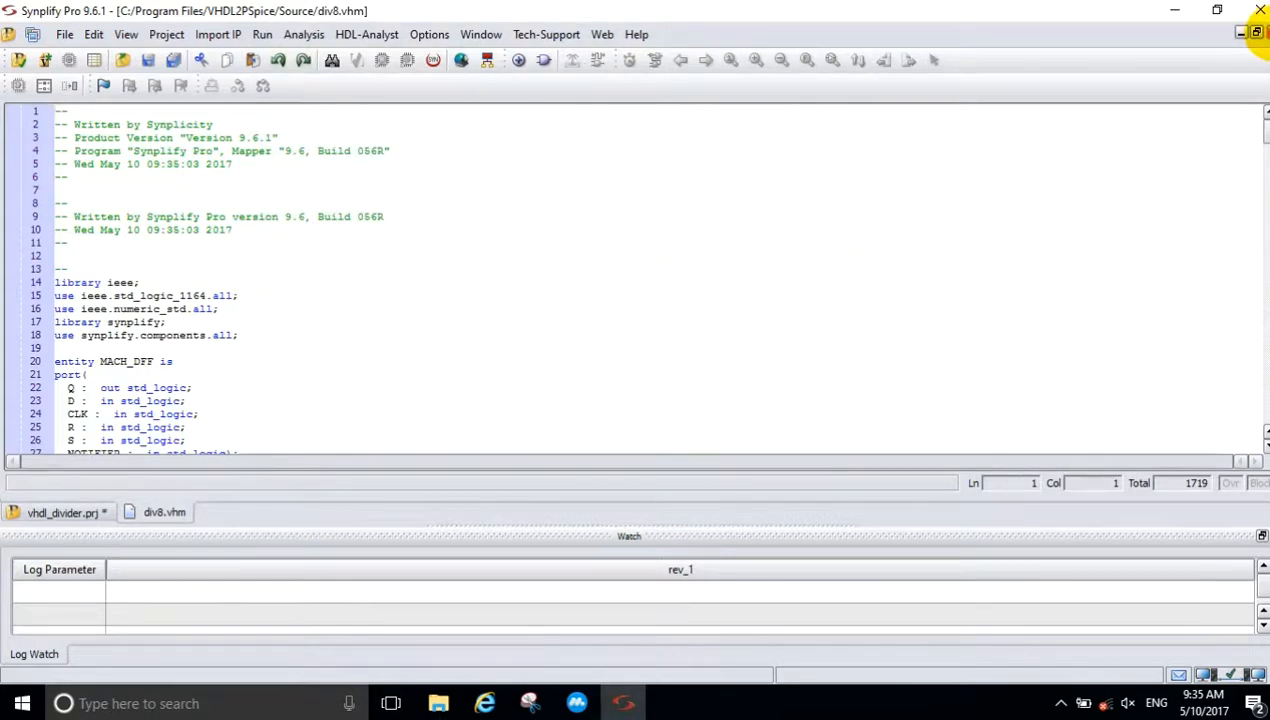
# Step: Close the div8.vhm file and minimize the Synplify Pro window
pyautogui.click(1262, 32)
pyautogui.click(1172, 10)
pyautogui.click(617, 412)
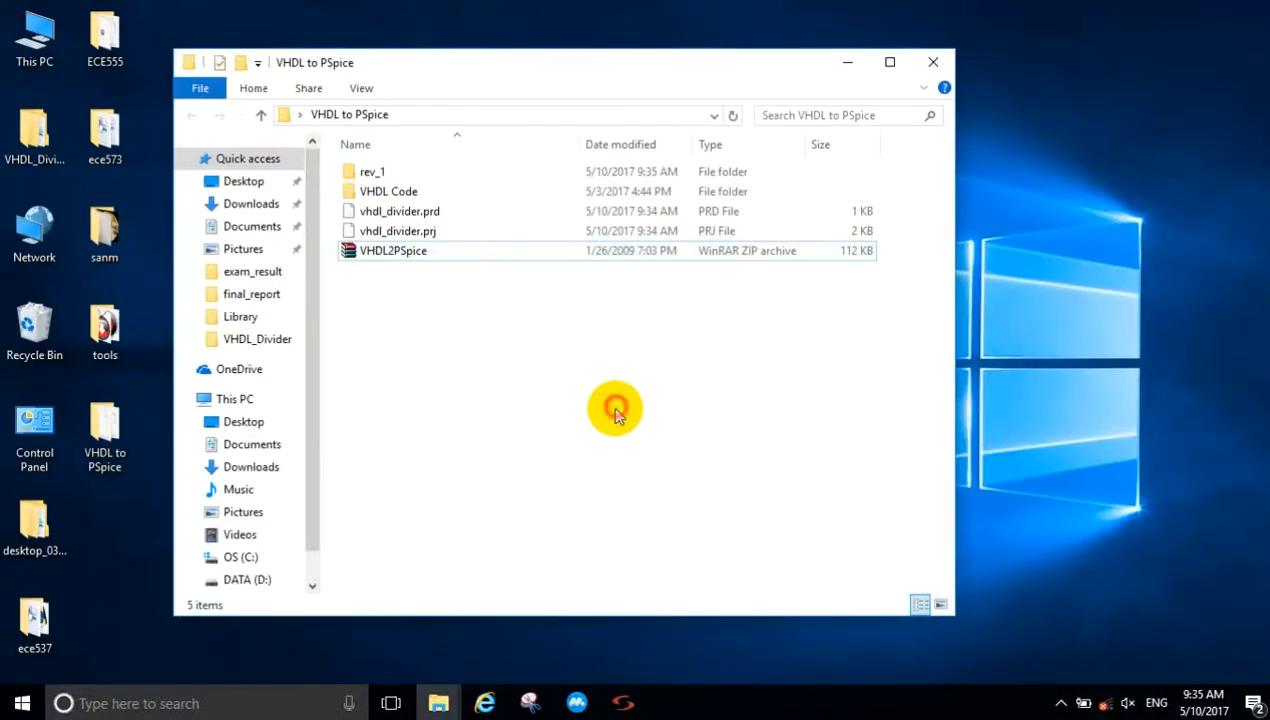
# Step: Switch to the VHDL2PSpice folder window and run VHDL2PSpice_Sreeram as administrator
pyautogui.click(438, 703)
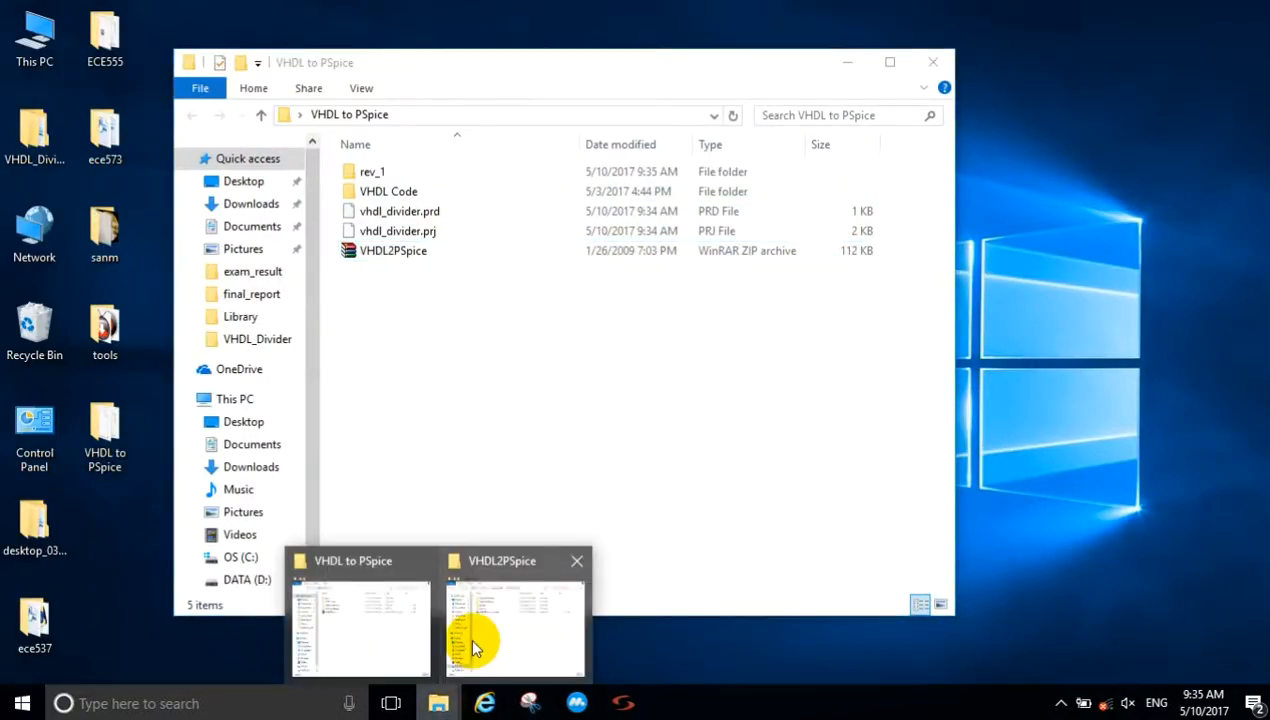
pyautogui.click(474, 648)
pyautogui.click(430, 280)
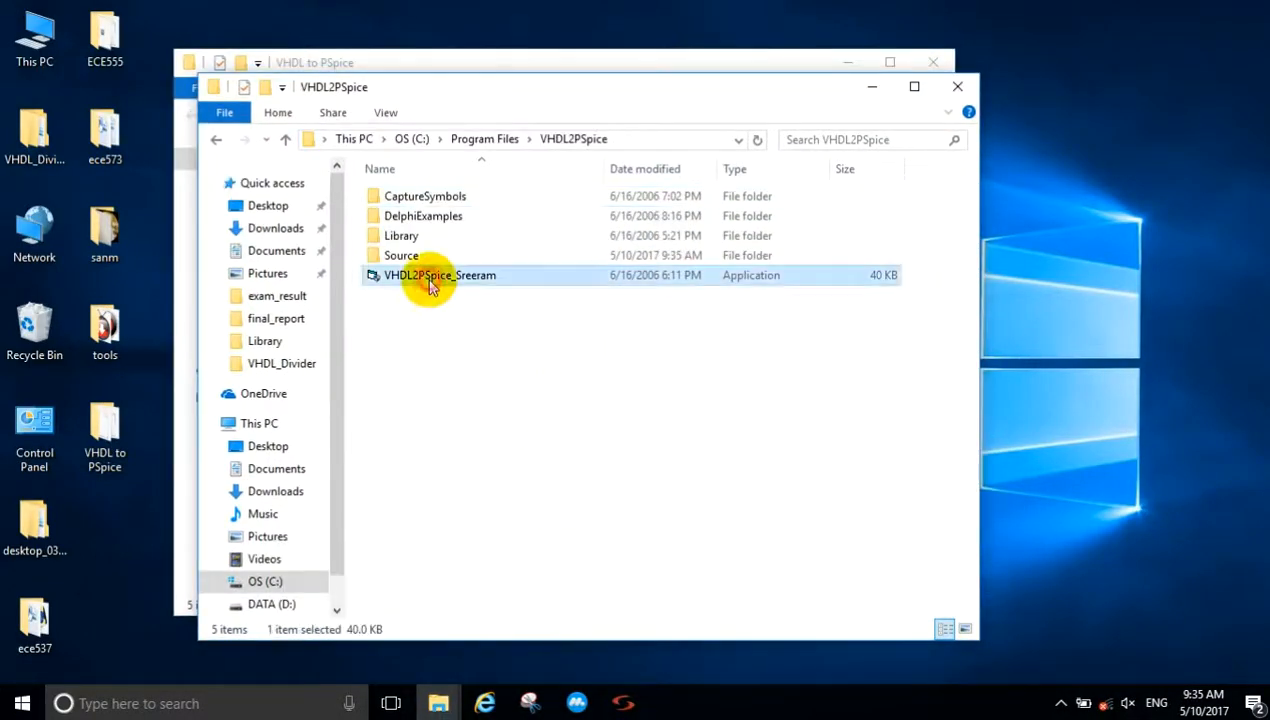
pyautogui.rightClick(428, 280)
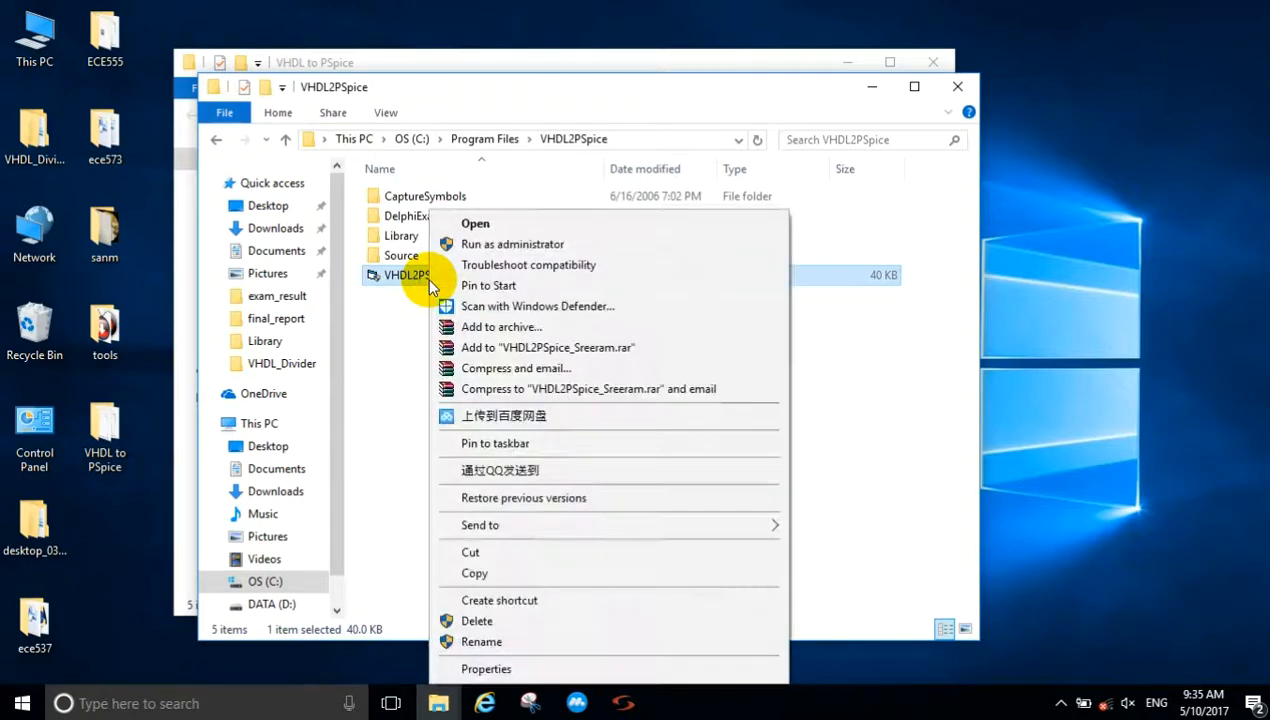
pyautogui.click(537, 249)
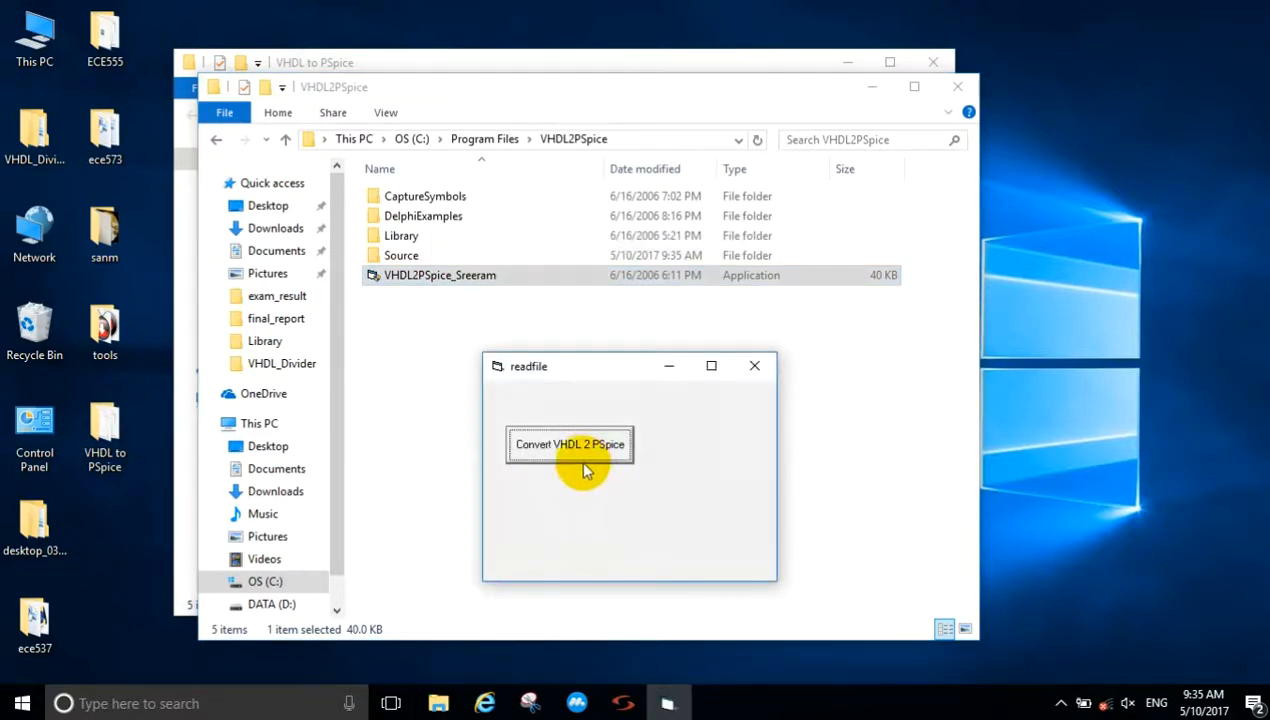
# Step: Start the VHDL to PSpice conversion and supply the name of the div8 file from the Source folder as the VHDL file
pyautogui.click(583, 464)
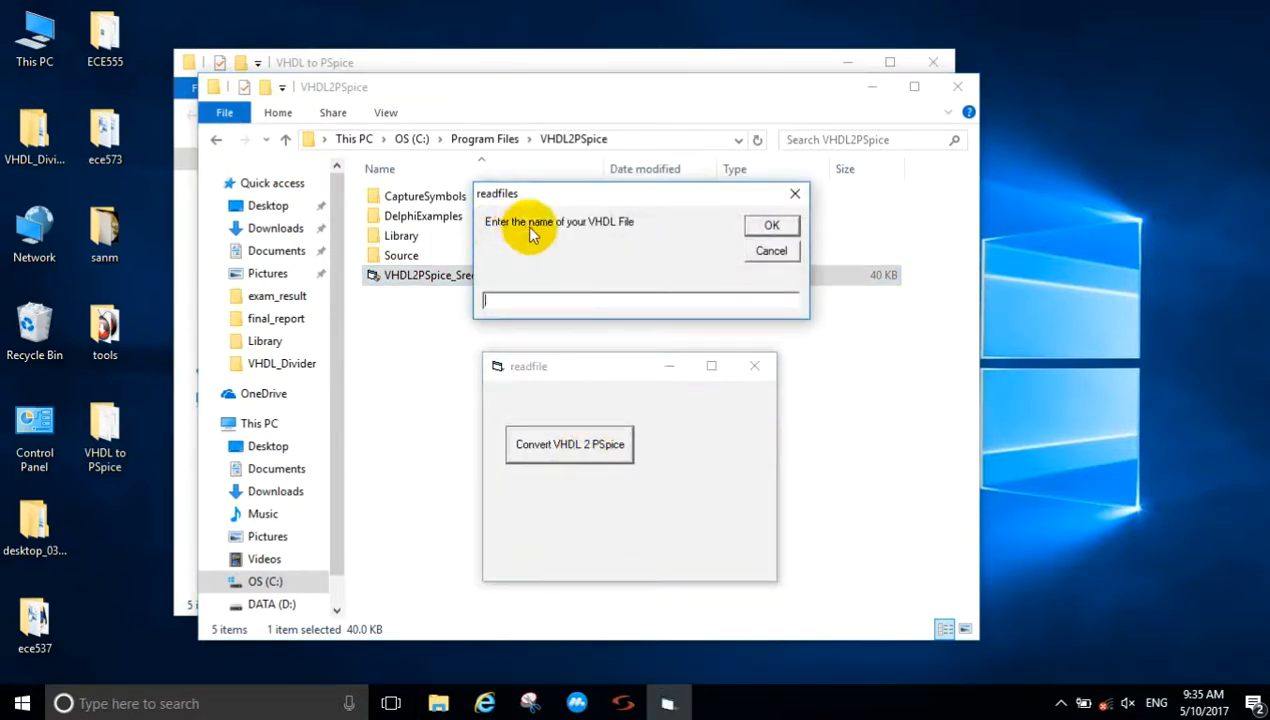
pyautogui.doubleClick(404, 257)
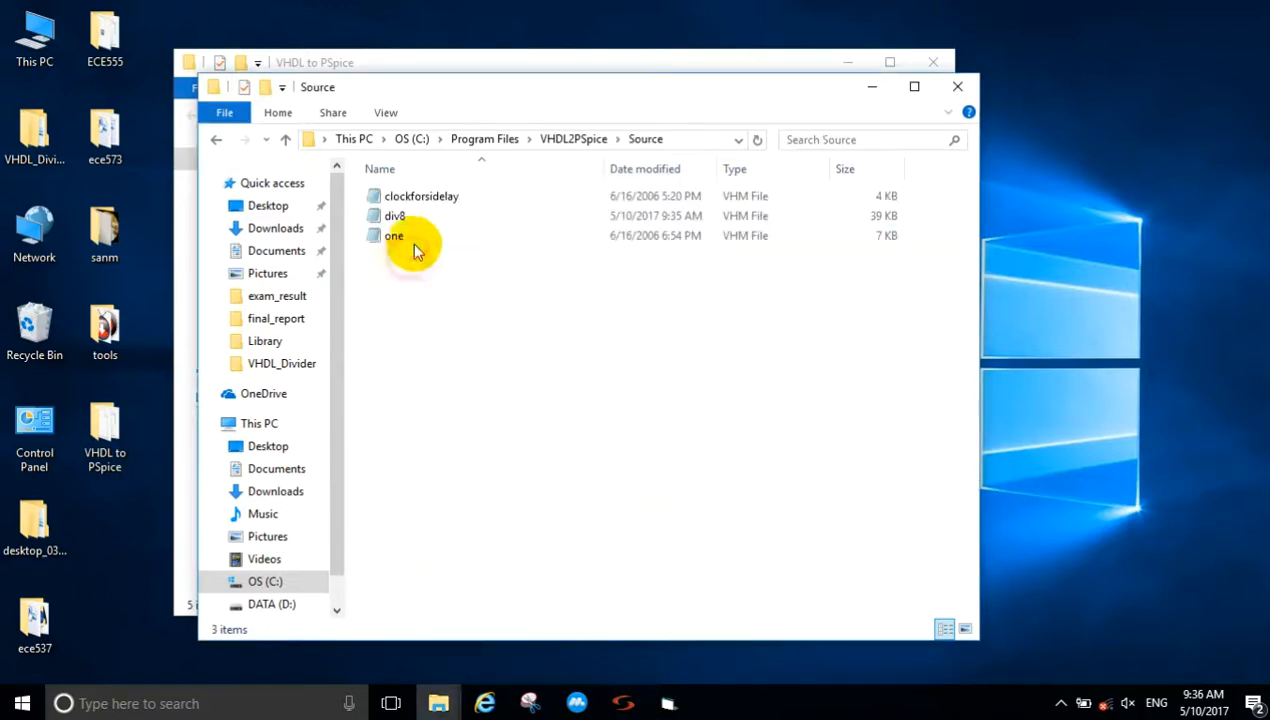
pyautogui.click(398, 218)
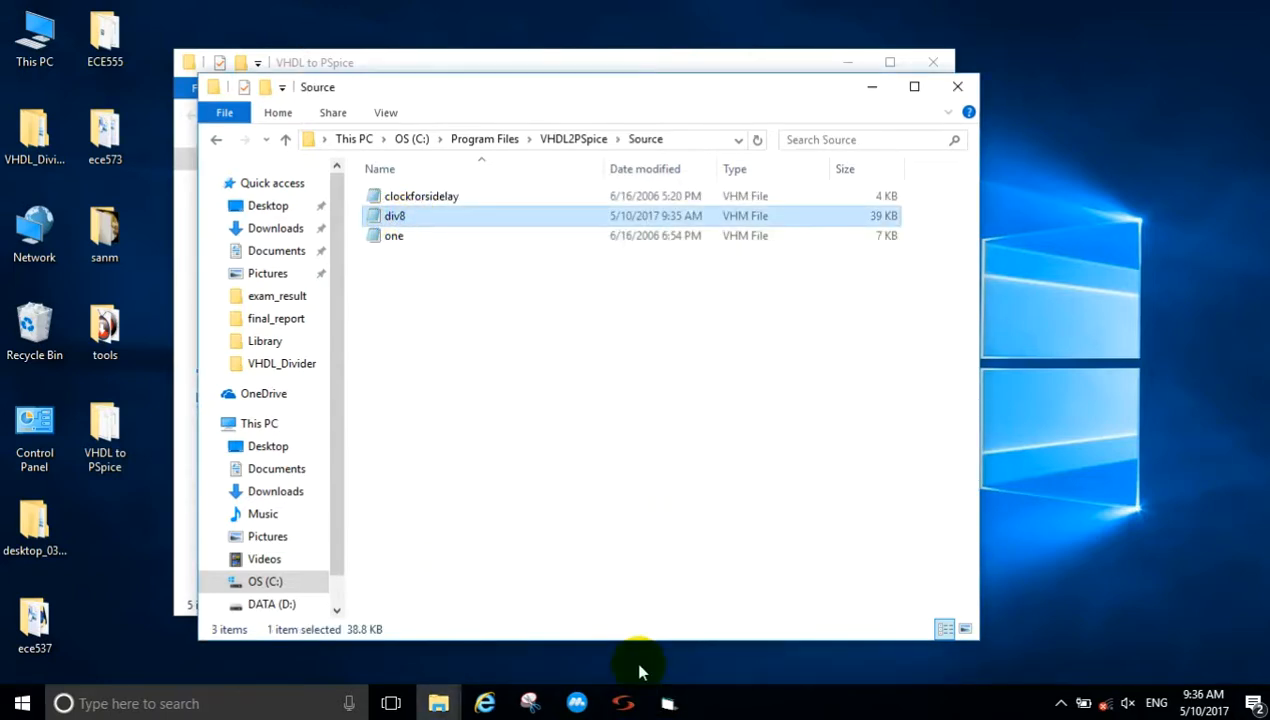
pyautogui.click(668, 703)
pyautogui.click(578, 302)
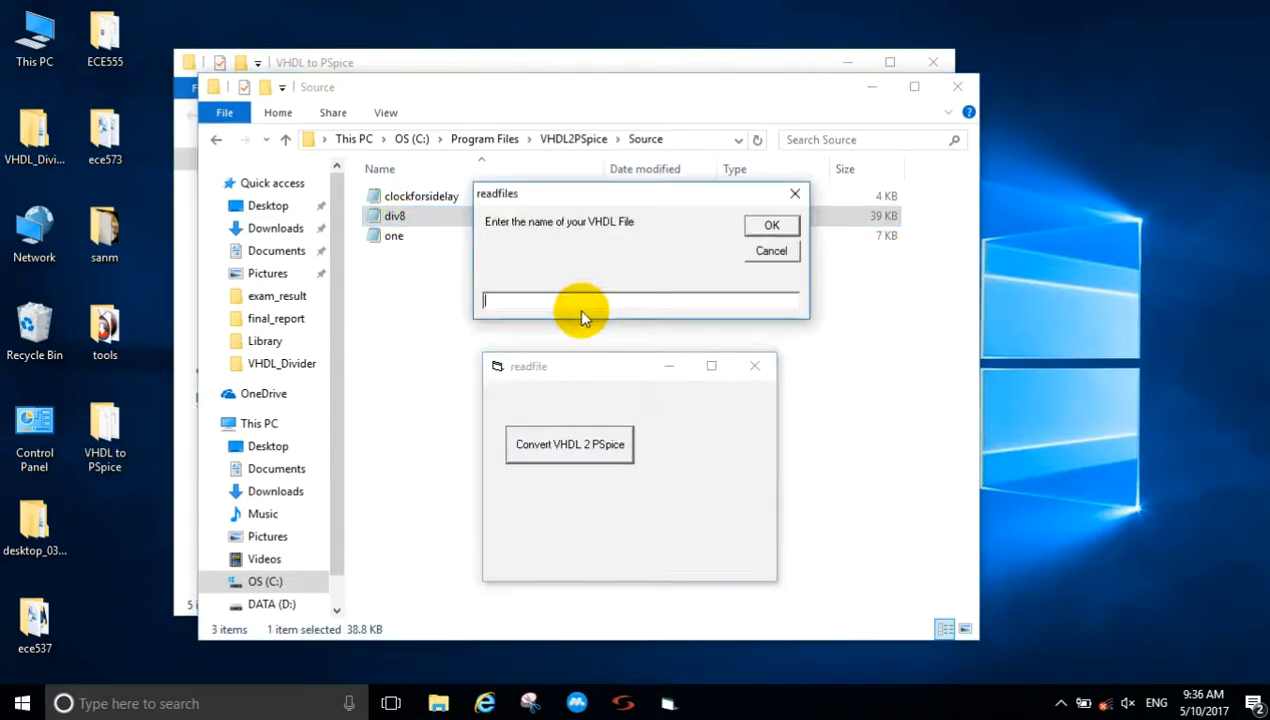
pyautogui.write('div')
pyautogui.click(752, 227)
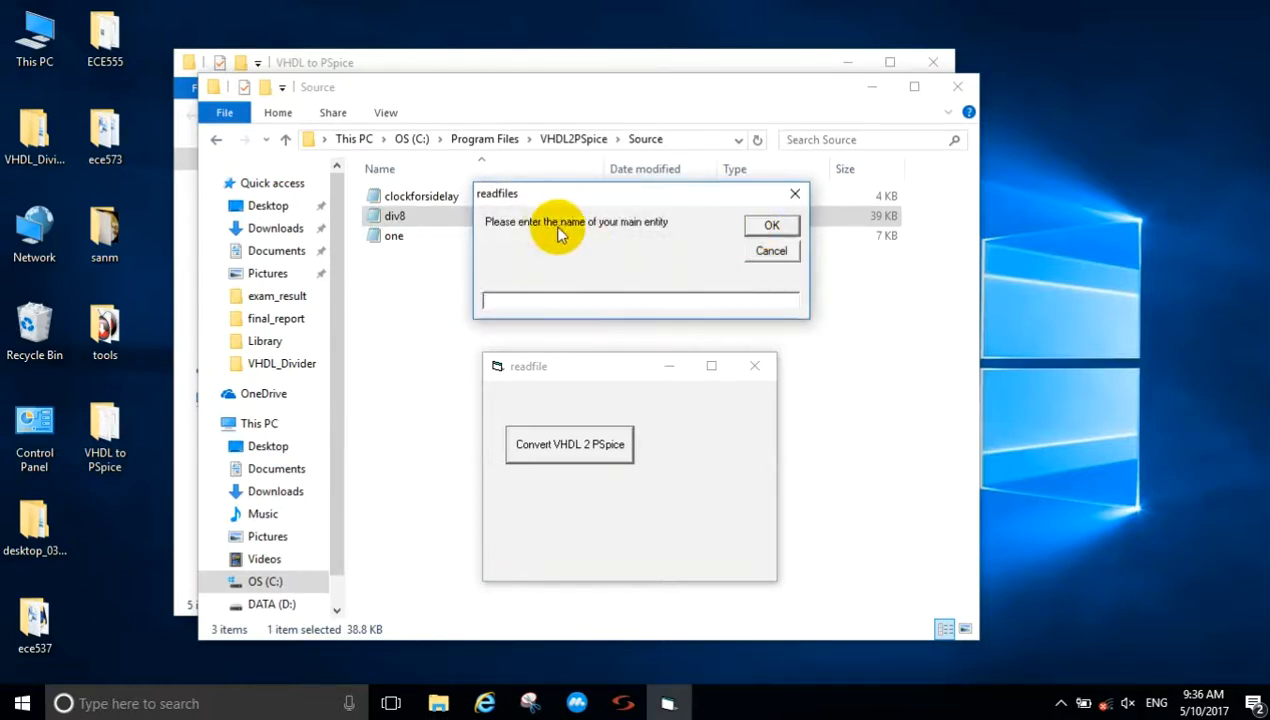
# Step: Look up the entity declaration of div8.vhd in Synplify Pro and submit div8 as the main entity name in the VHDL2PSpice converter
pyautogui.click(624, 697)
pyautogui.click(297, 230)
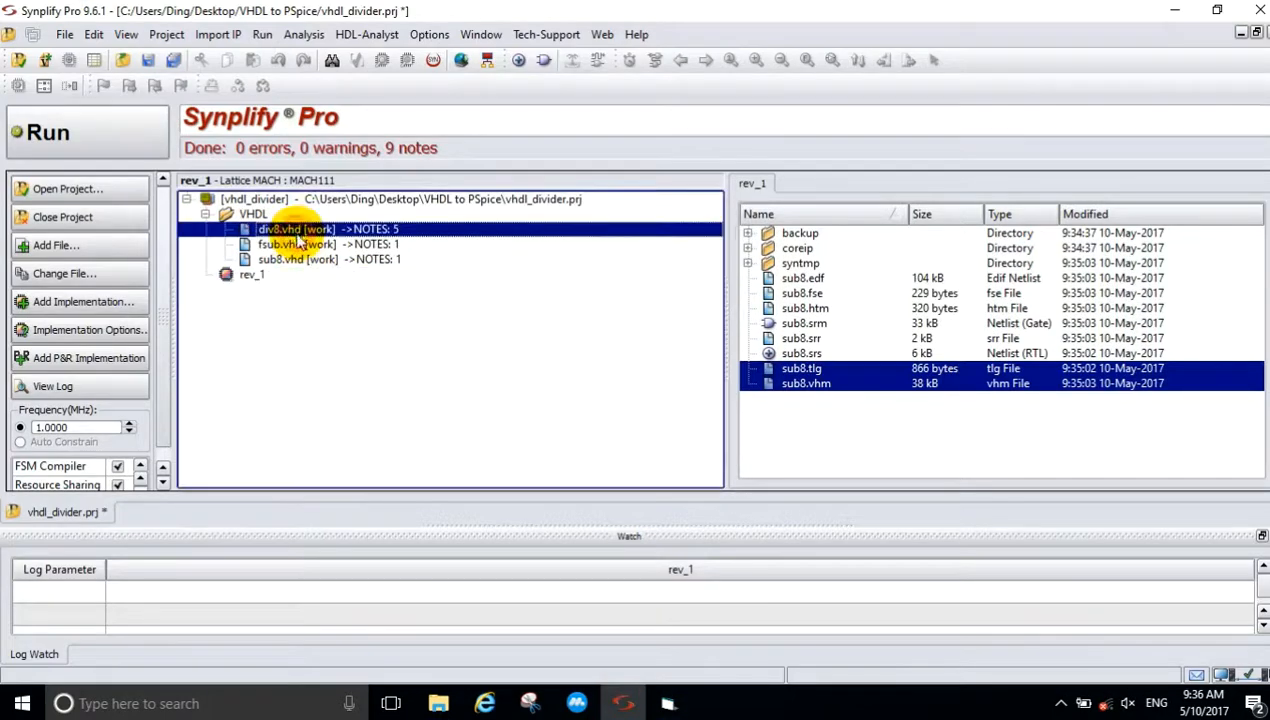
pyautogui.doubleClick(297, 231)
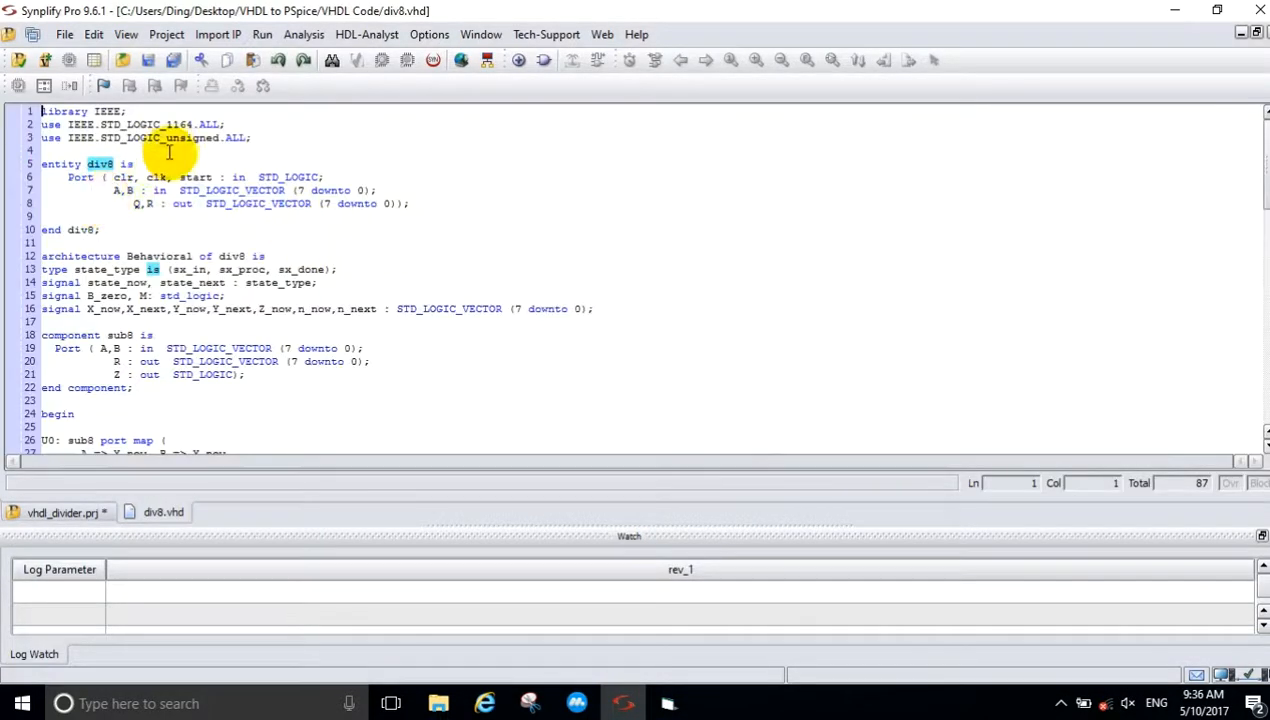
pyautogui.click(23, 162)
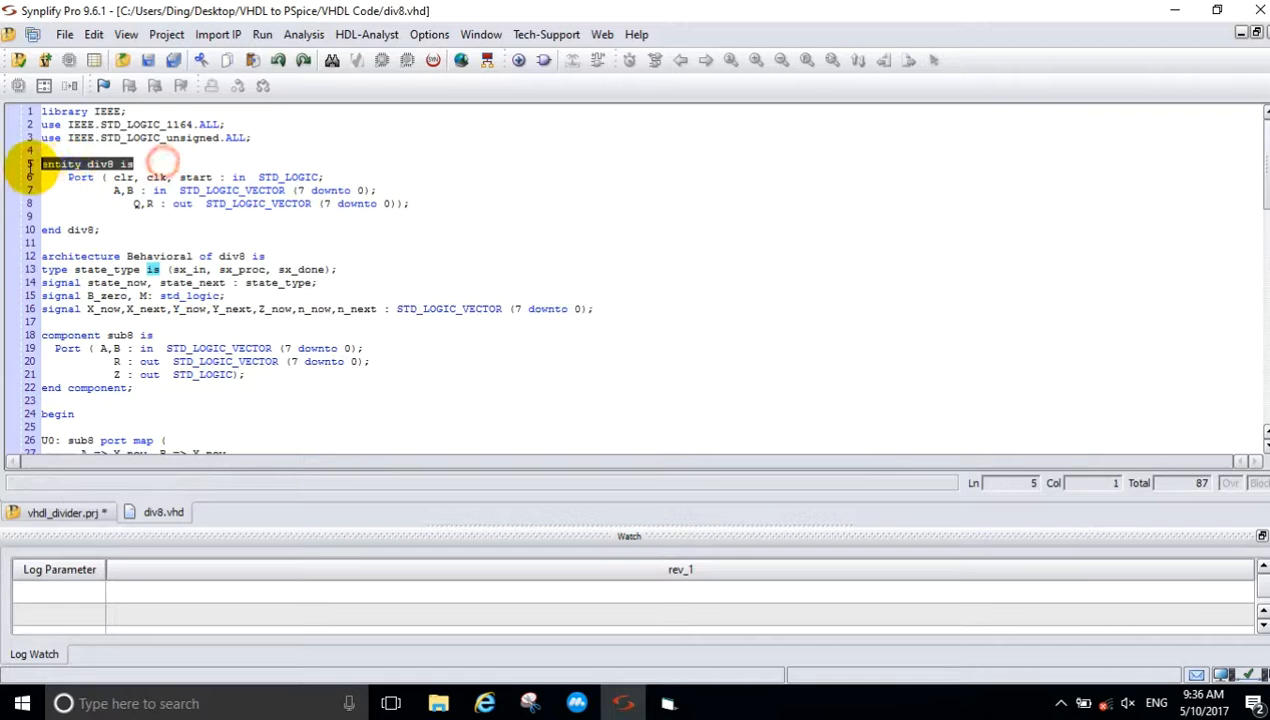
pyautogui.click(113, 163)
pyautogui.click(211, 177)
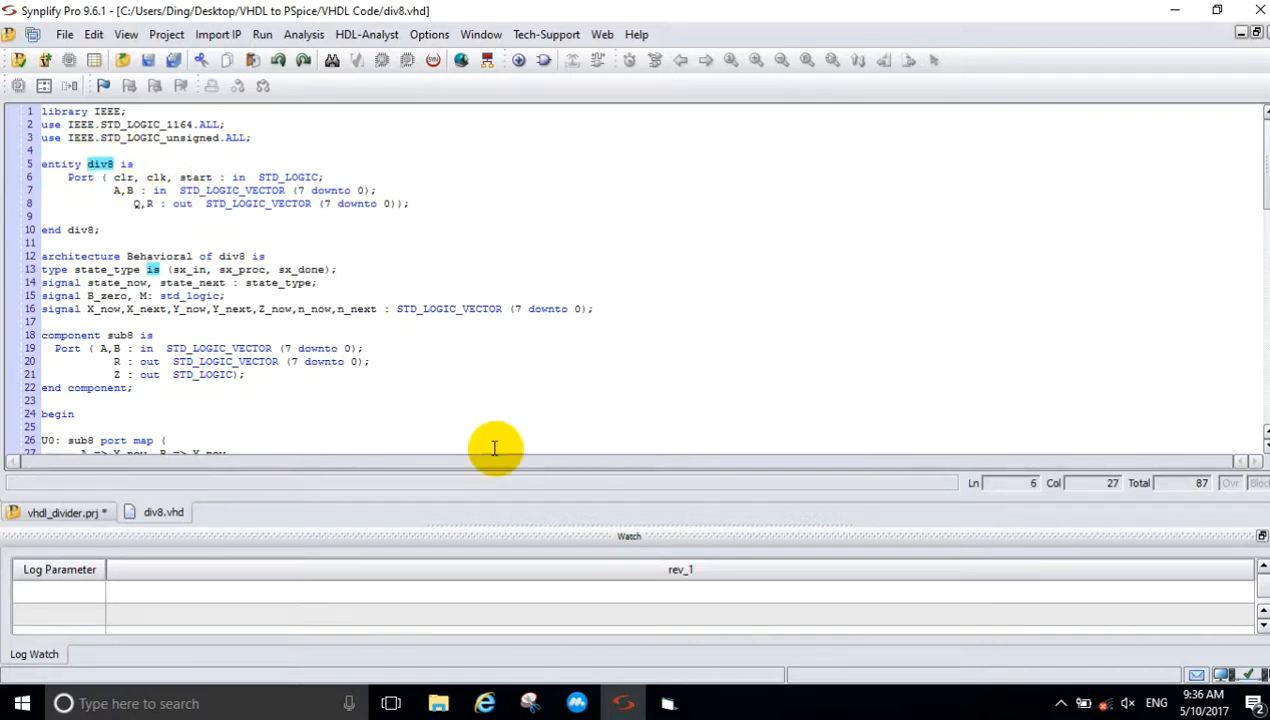
pyautogui.click(665, 697)
pyautogui.click(553, 299)
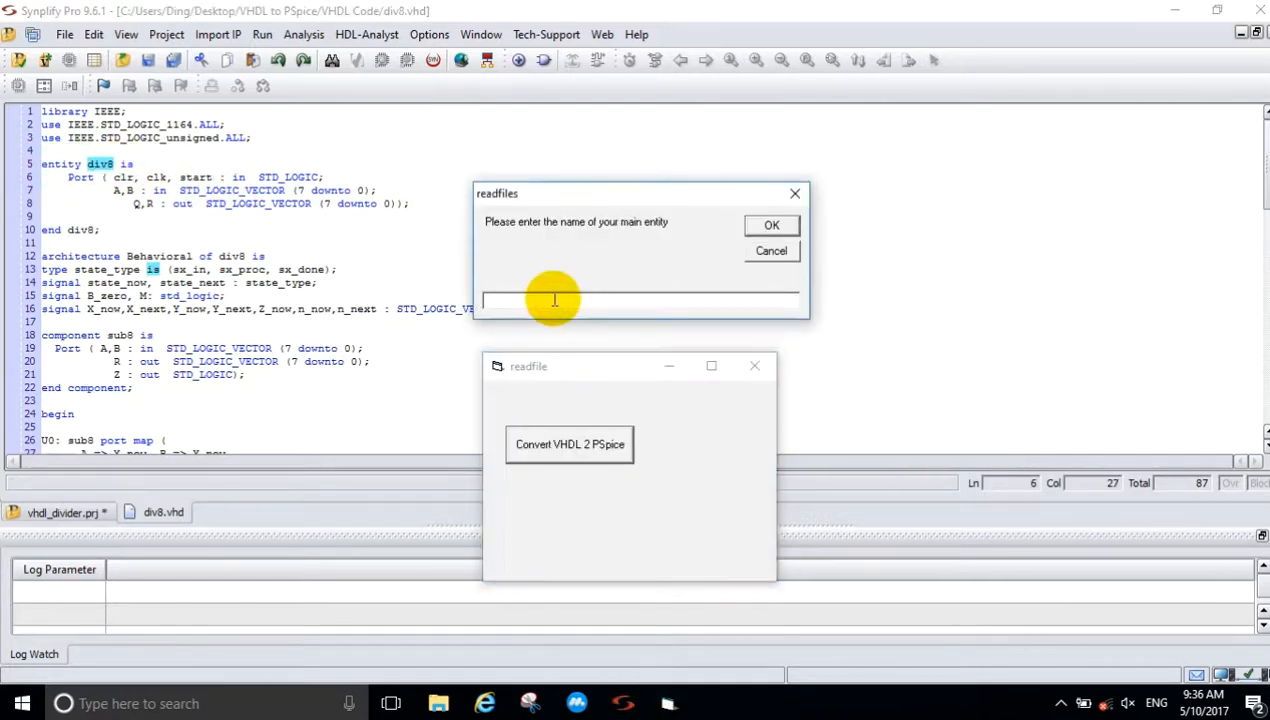
pyautogui.write('div8')
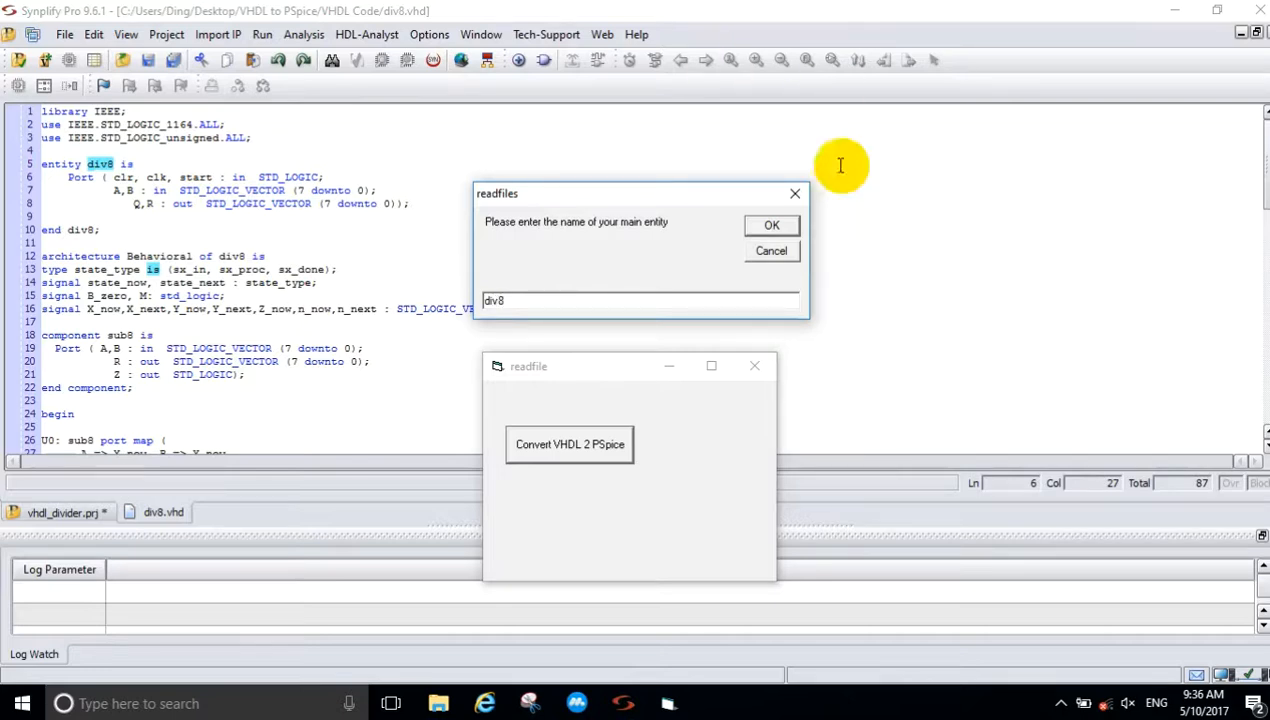
pyautogui.click(771, 225)
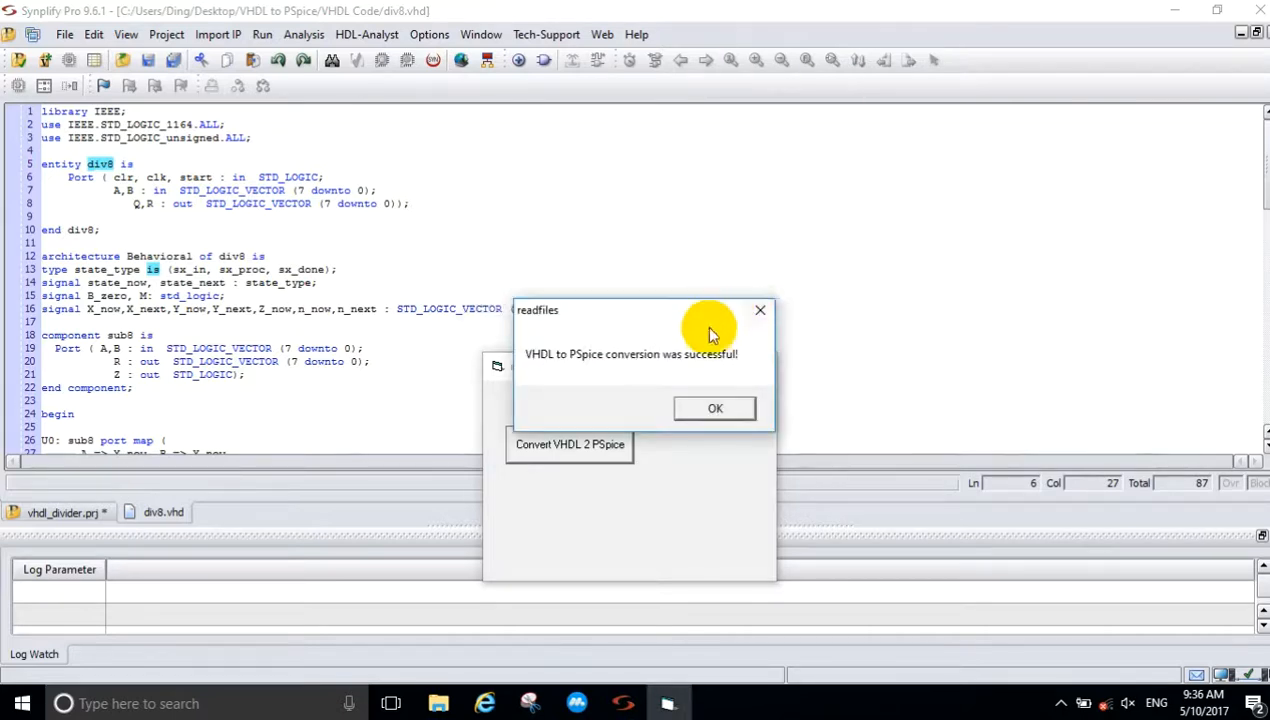
# Step: Dismiss the conversion message, close the VHDL2PSpice converter, and clear the Synplify Pro and folder windows from the desktop
pyautogui.click(720, 409)
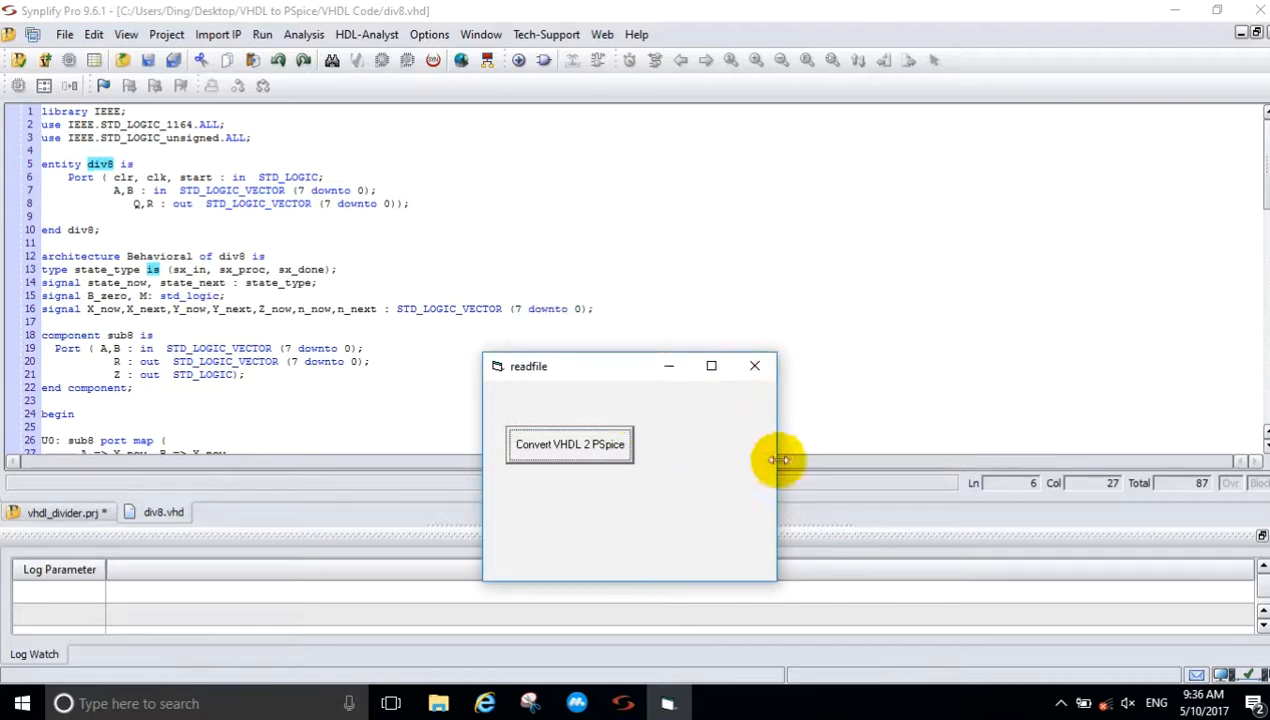
pyautogui.click(757, 369)
pyautogui.click(1250, 10)
pyautogui.click(872, 88)
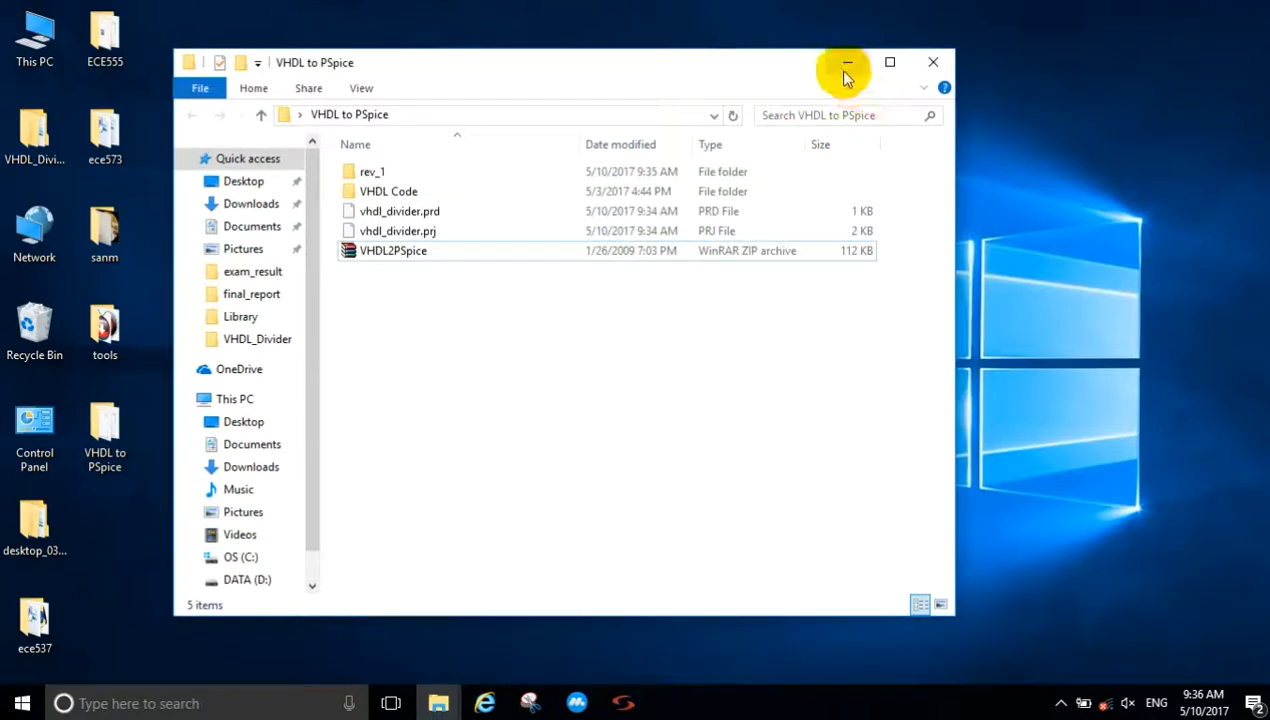
pyautogui.click(847, 64)
# Step: Run Capture CIS from Cadence Release 17.2-2016 as administrator
pyautogui.scroll(-5, 150, 400)
pyautogui.scroll(3, 180, 320)
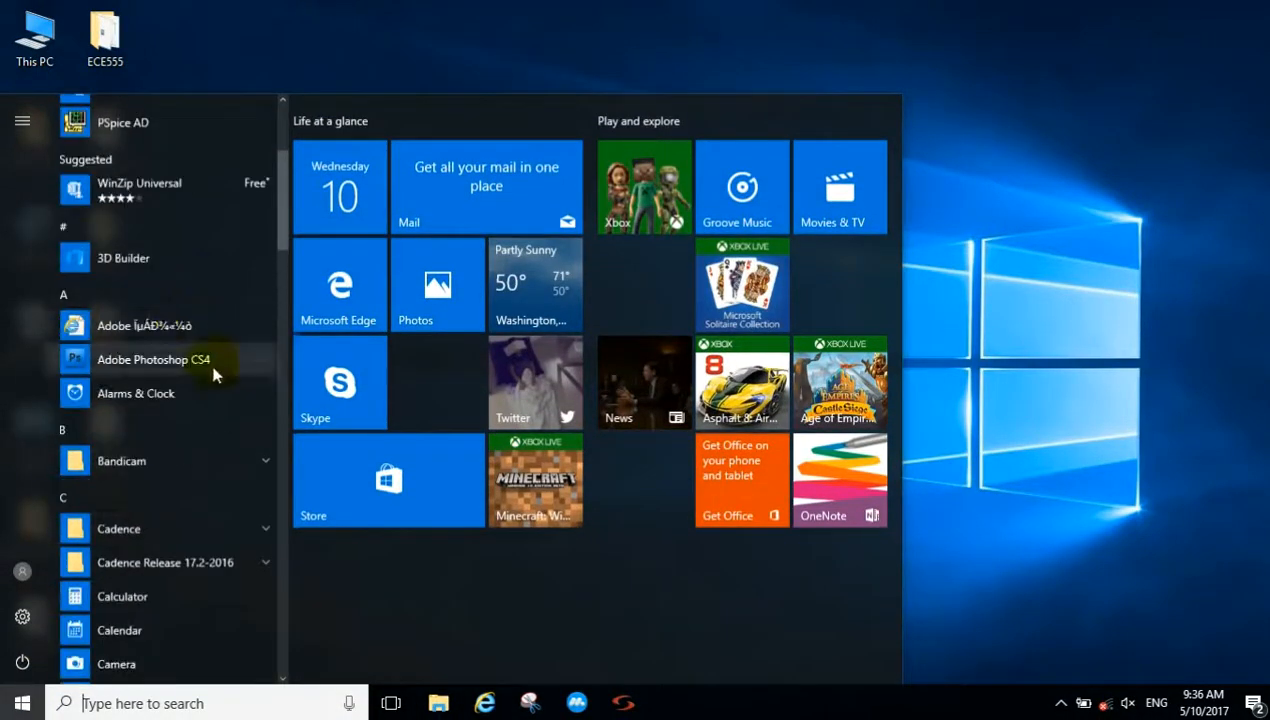
pyautogui.click(220, 562)
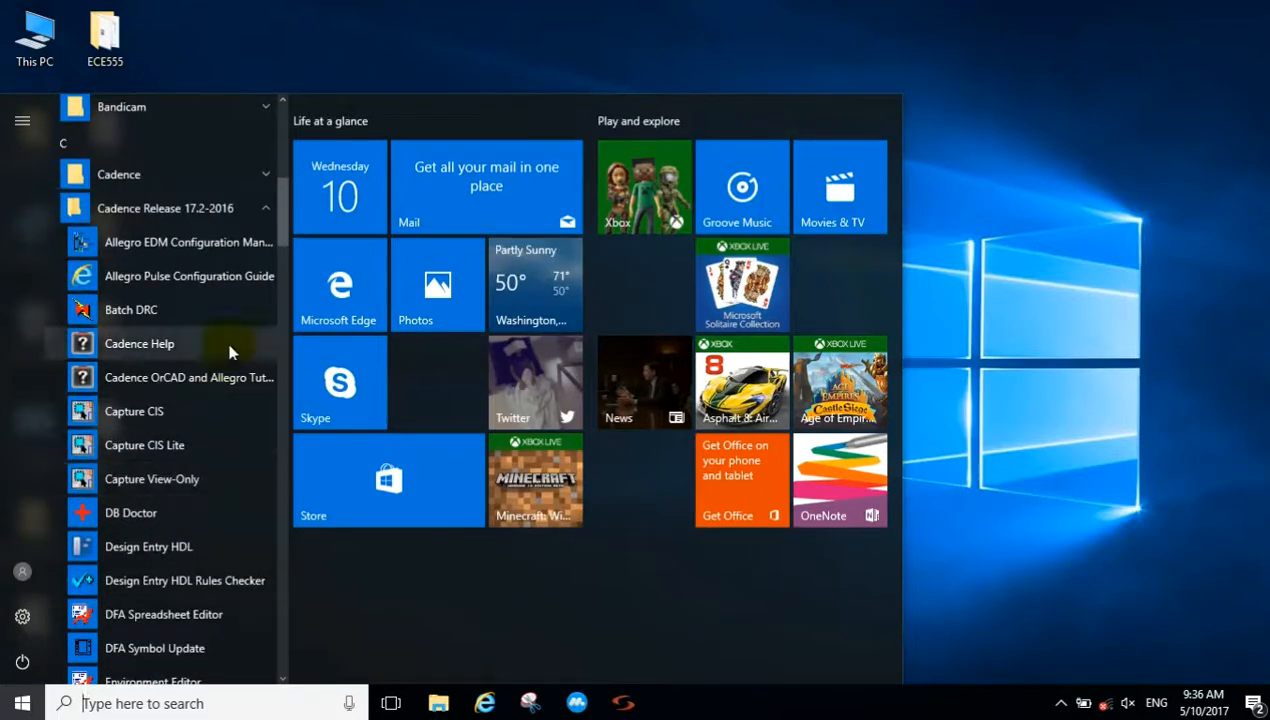
pyautogui.rightClick(210, 420)
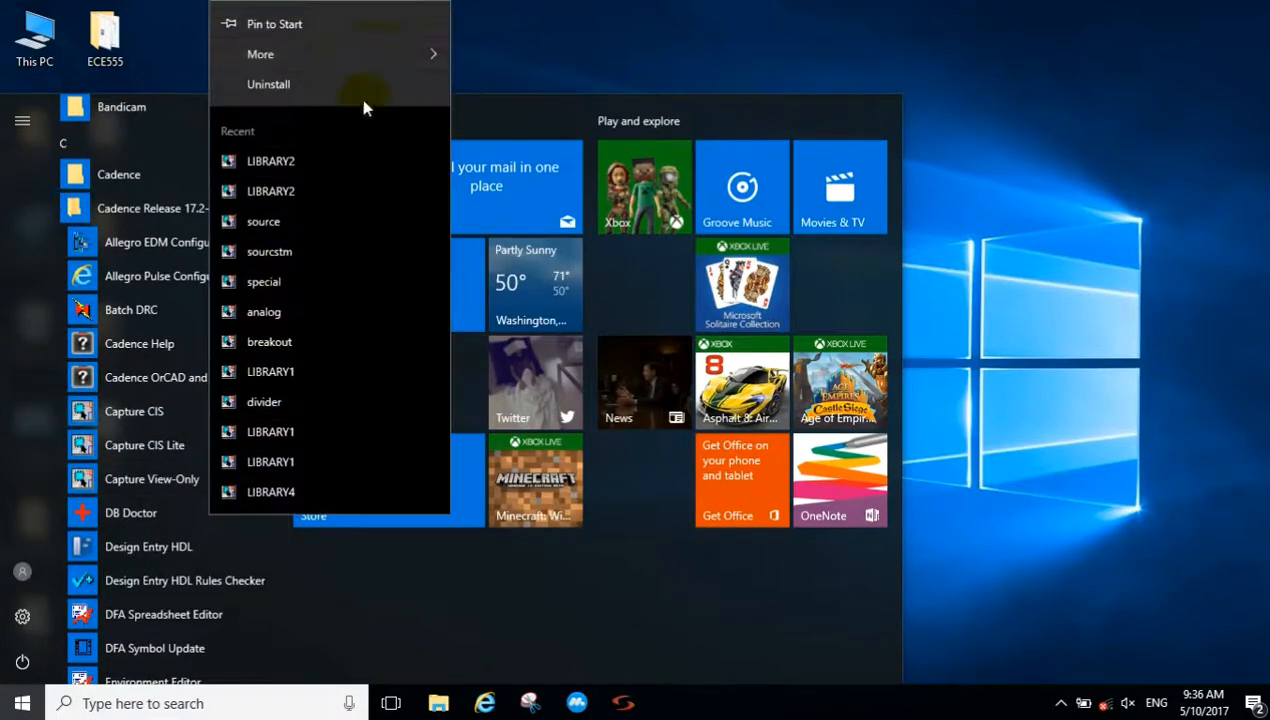
pyautogui.moveTo(381, 54)
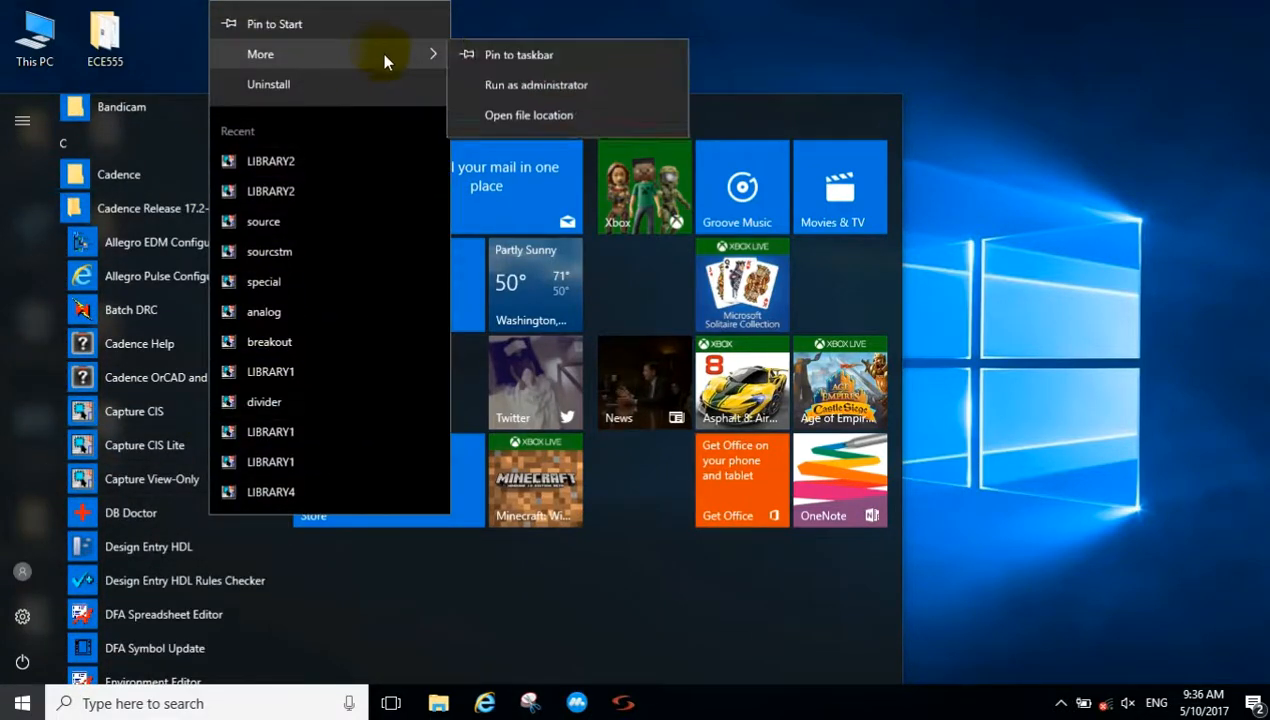
pyautogui.click(546, 93)
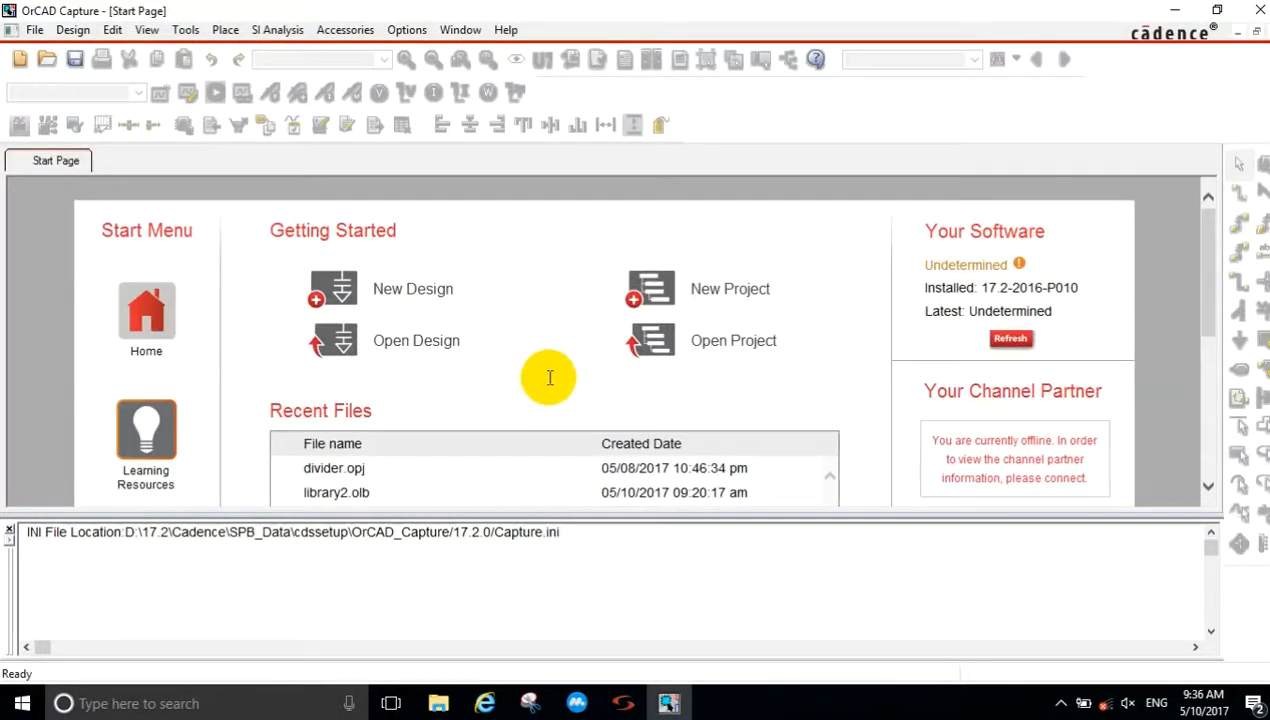
# Step: Create a new Capture library
pyautogui.click(35, 29)
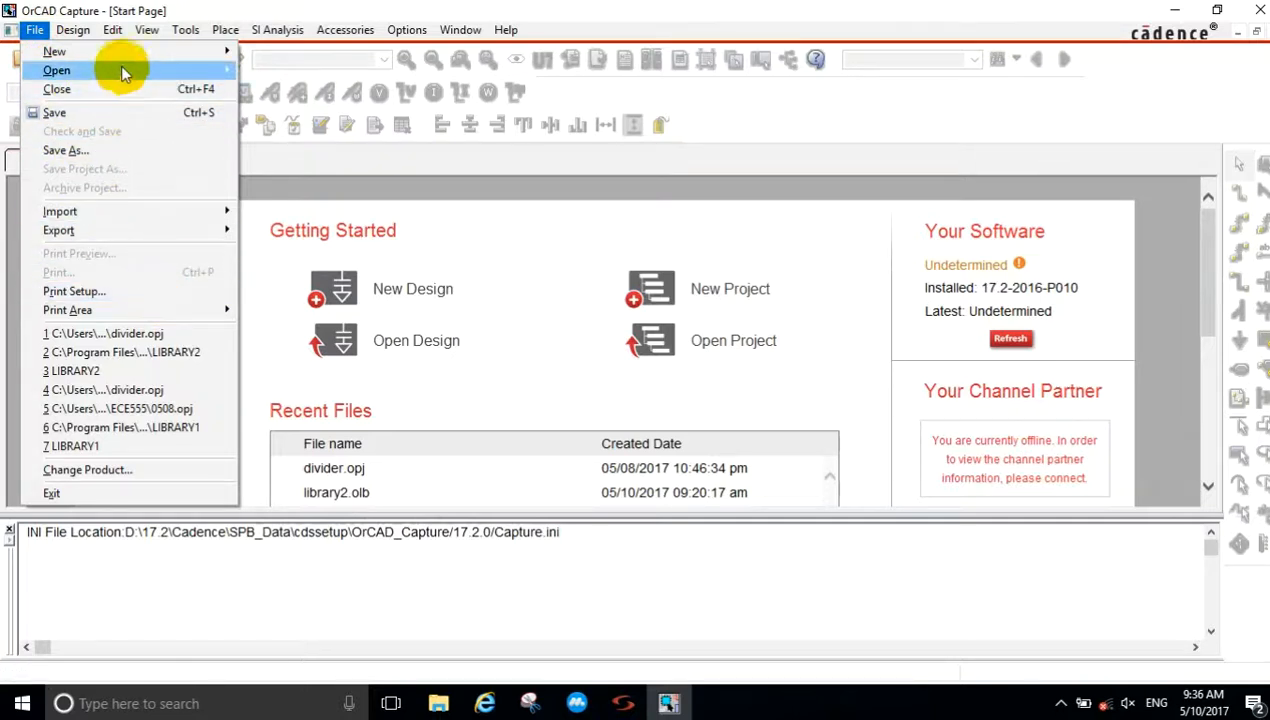
pyautogui.moveTo(170, 51)
pyautogui.click(283, 90)
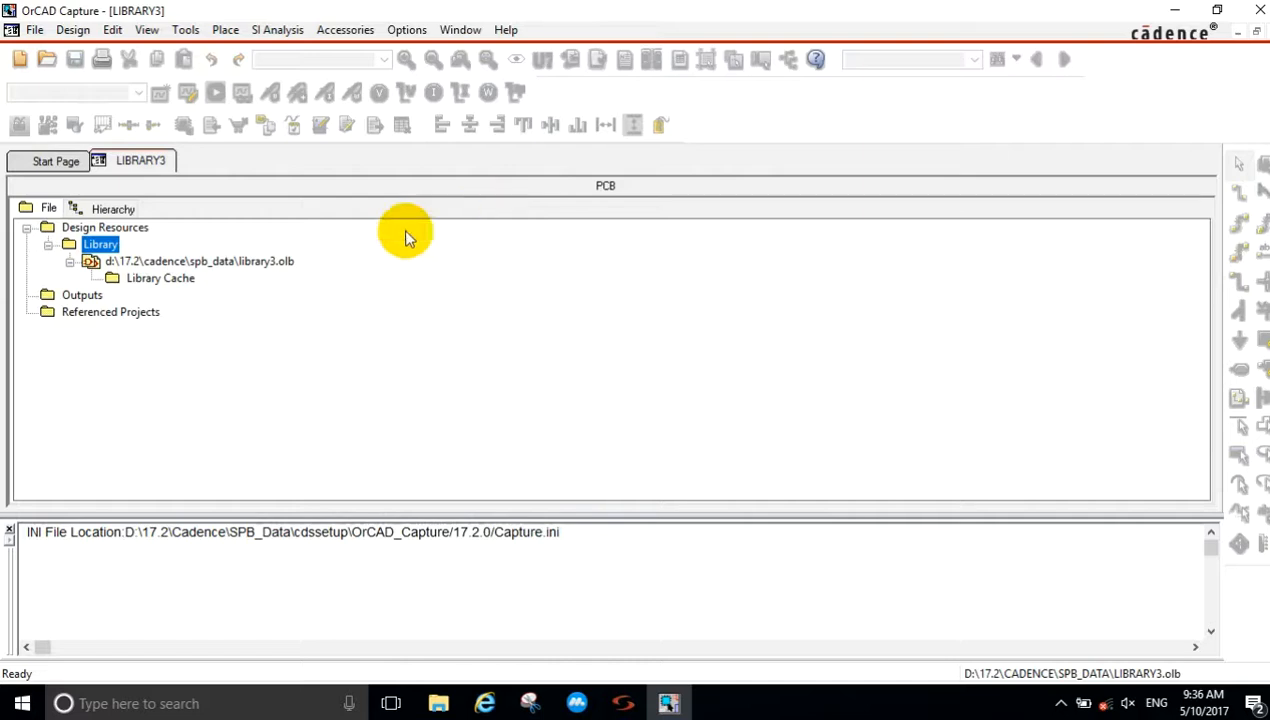
# Step: Start saving a copy of the new library's .olb file and browse to C:\Program Files\VHDL2PSpice\CaptureSymbols as the destination
pyautogui.click(255, 264)
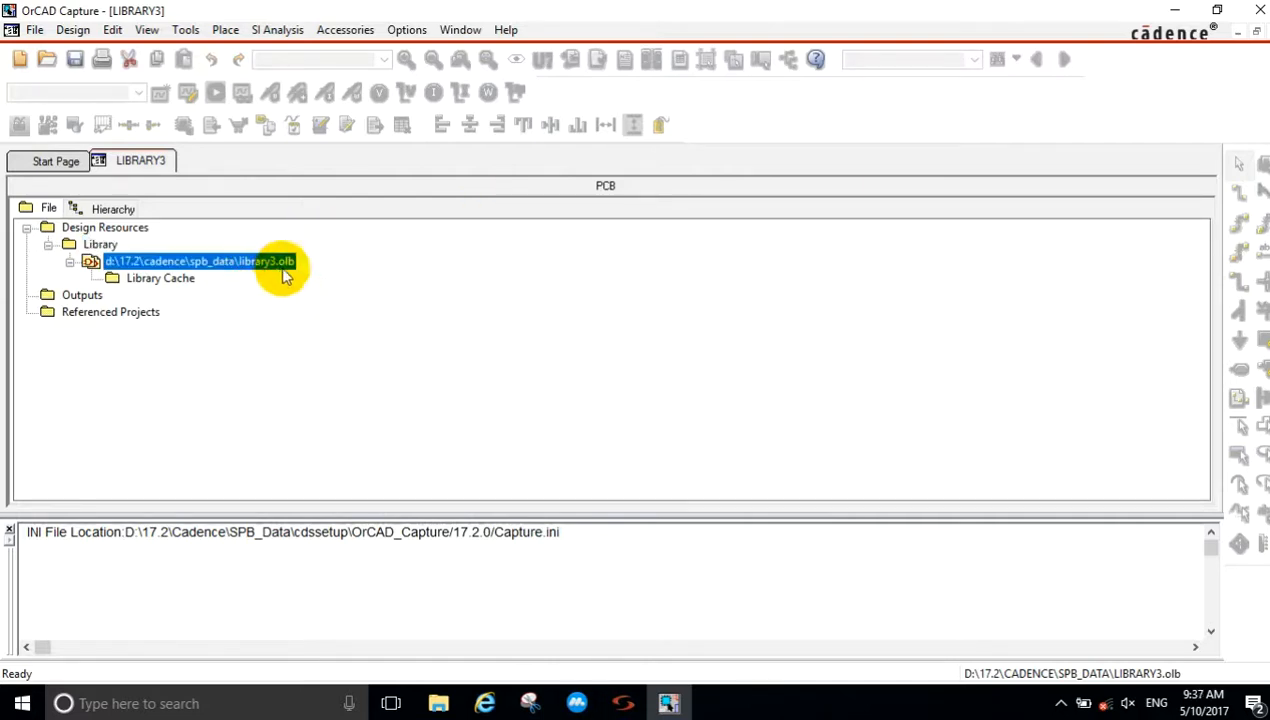
pyautogui.click(35, 30)
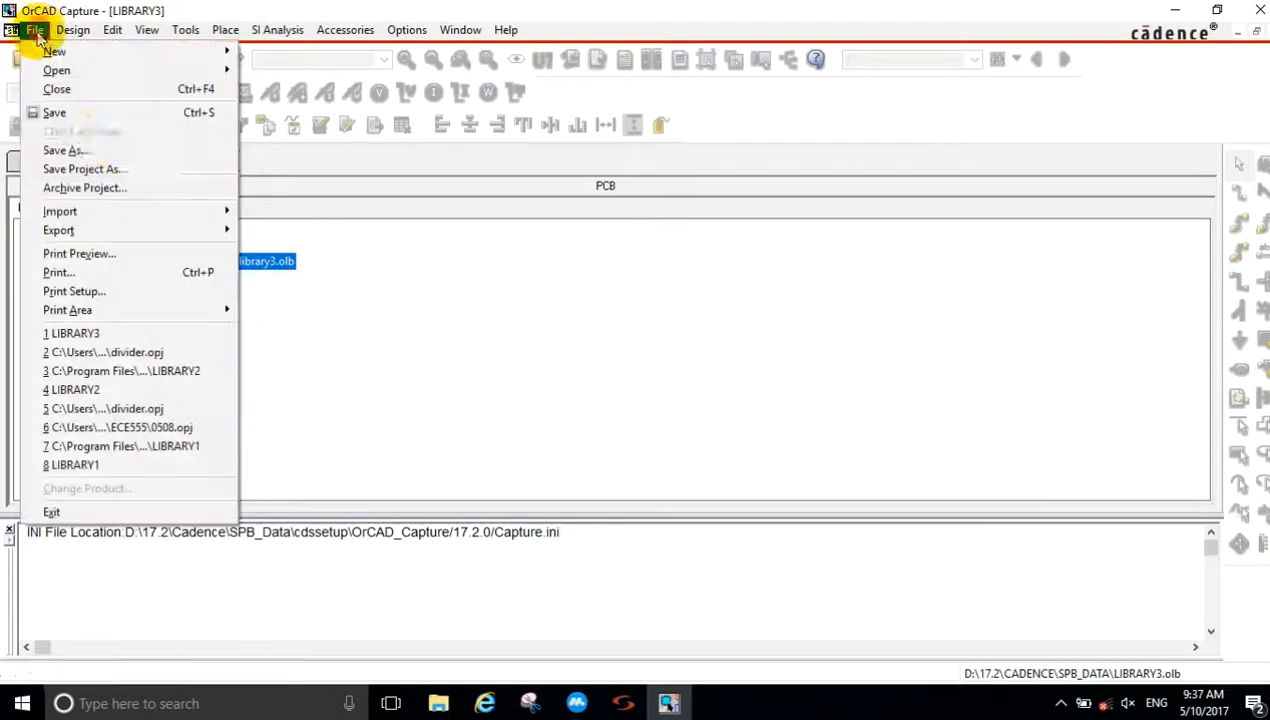
pyautogui.click(117, 155)
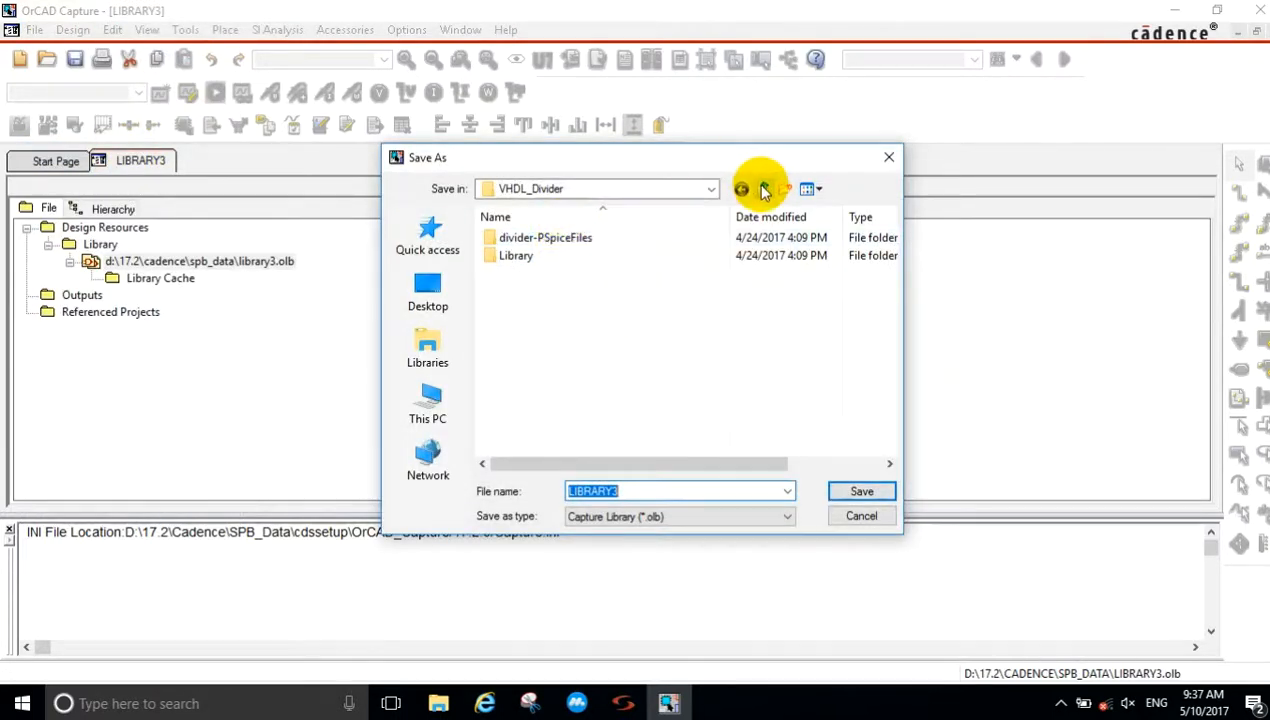
pyautogui.click(460, 300)
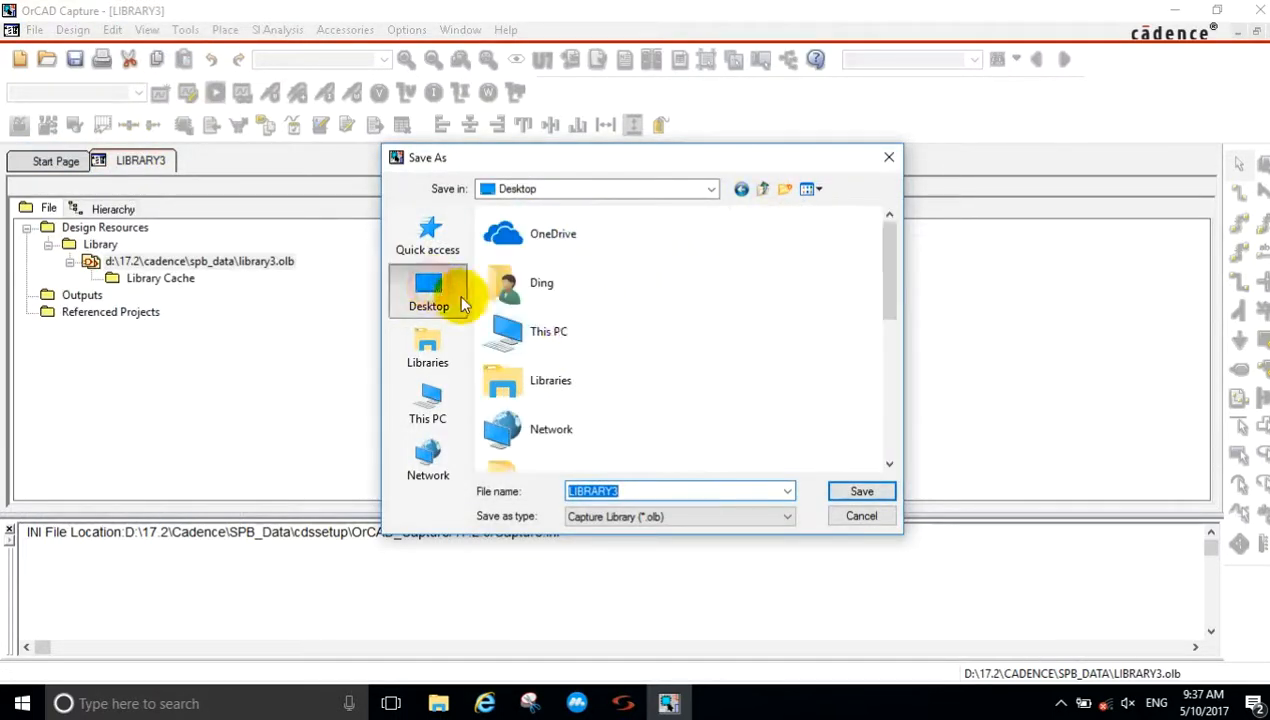
pyautogui.doubleClick(565, 340)
pyautogui.scroll(-4, 570, 340)
pyautogui.doubleClick(565, 340)
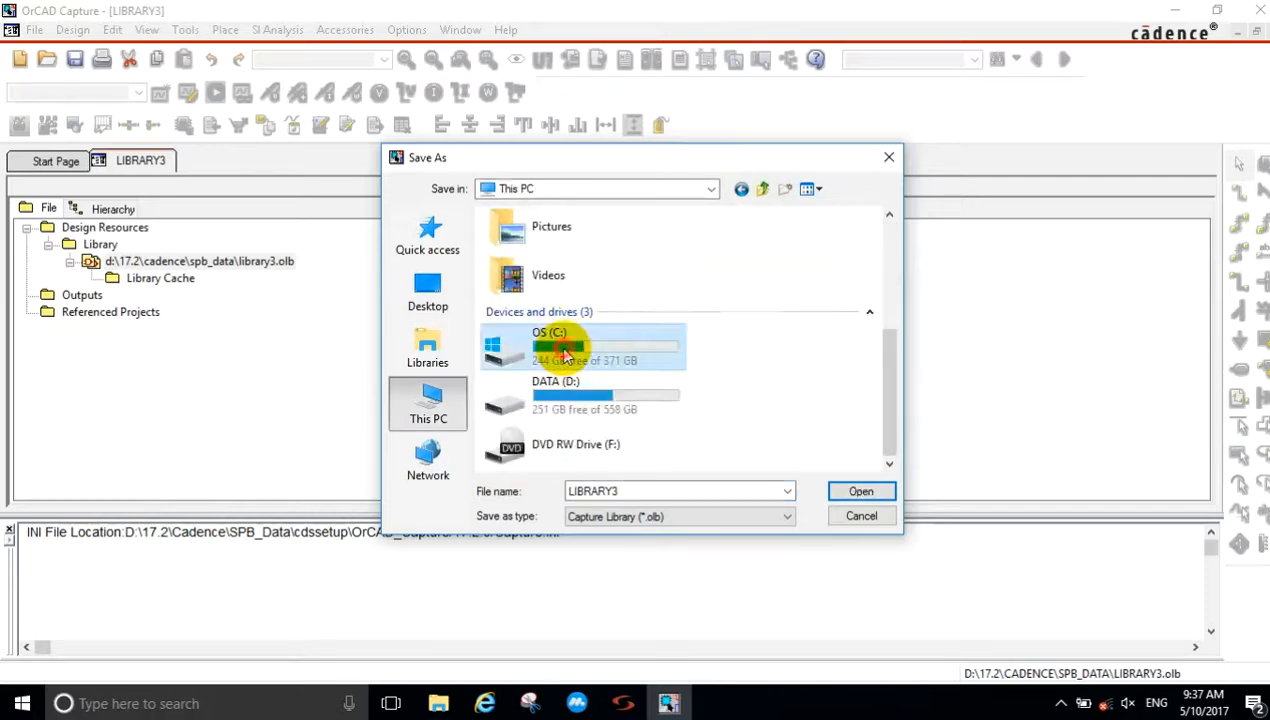
pyautogui.scroll(-1, 565, 352)
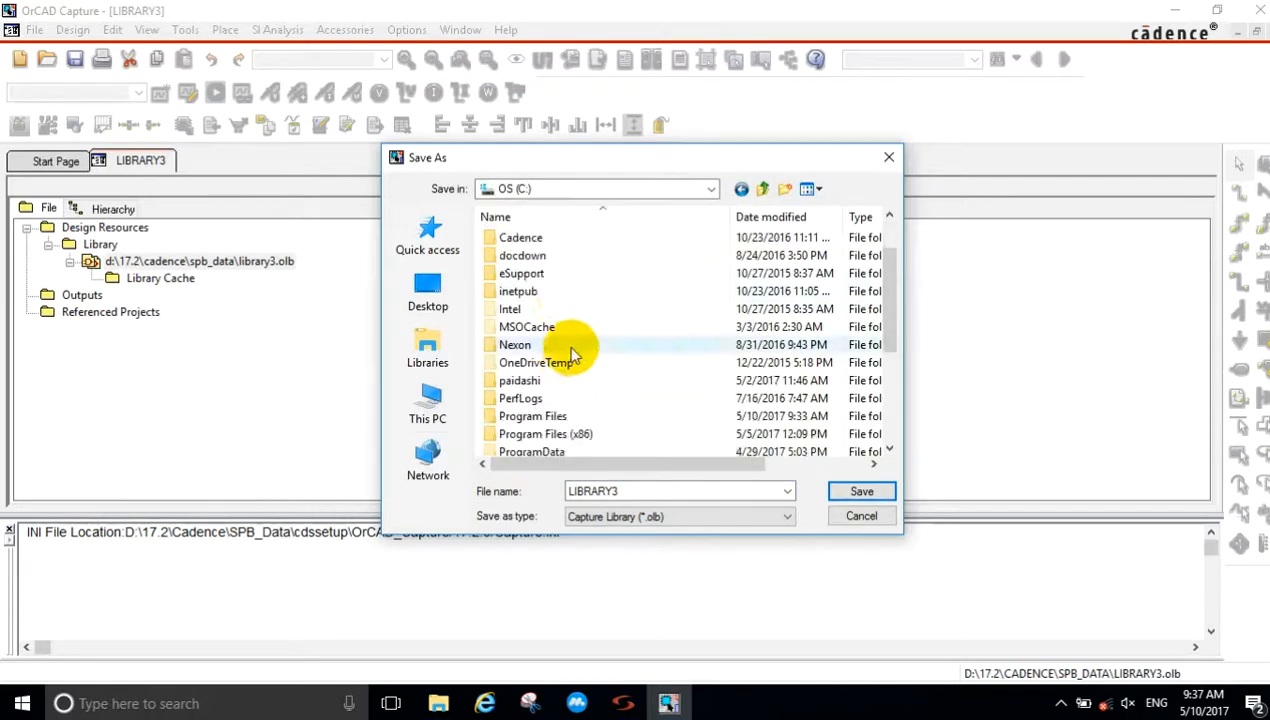
pyautogui.doubleClick(555, 415)
pyautogui.scroll(-1, 600, 385)
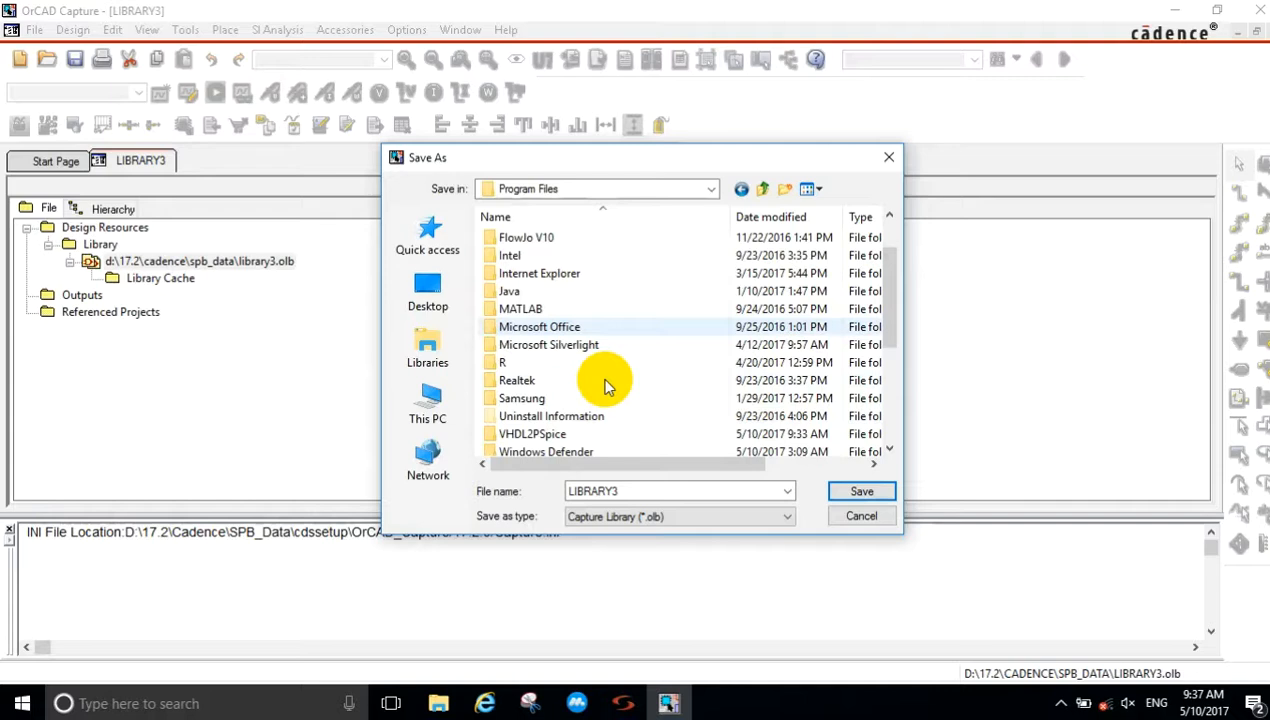
pyautogui.doubleClick(585, 436)
pyautogui.click(562, 246)
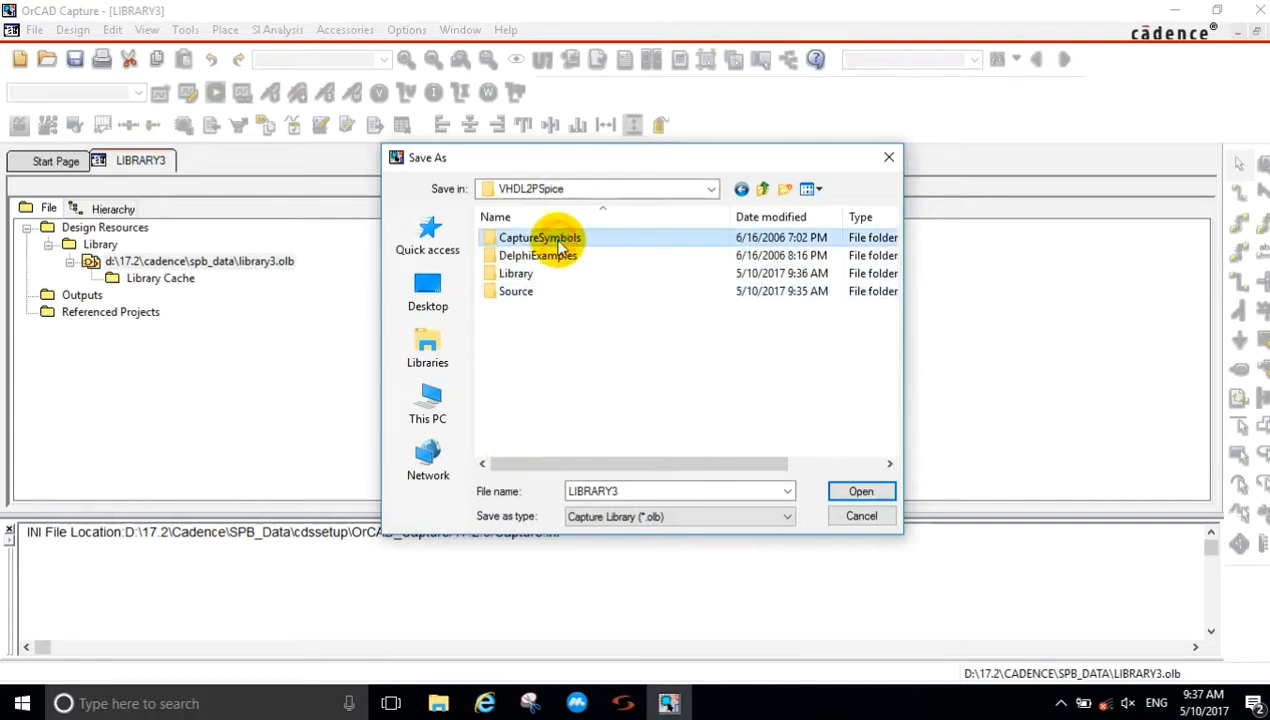
pyautogui.doubleClick(558, 246)
# Step: Name the Capture library divider_VHDL and save it in the CaptureSymbols folder
pyautogui.moveTo(628, 490); pyautogui.dragTo(556, 490)
pyautogui.write('divider_VHDL')
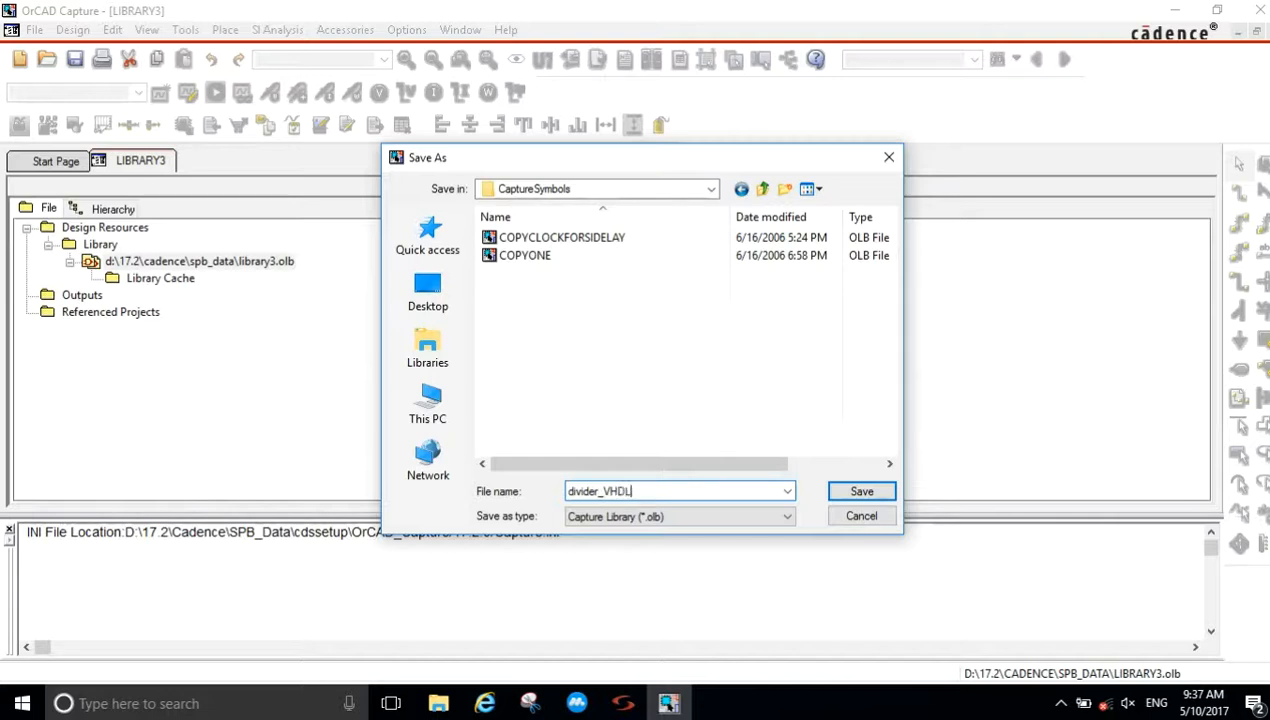
pyautogui.click(862, 492)
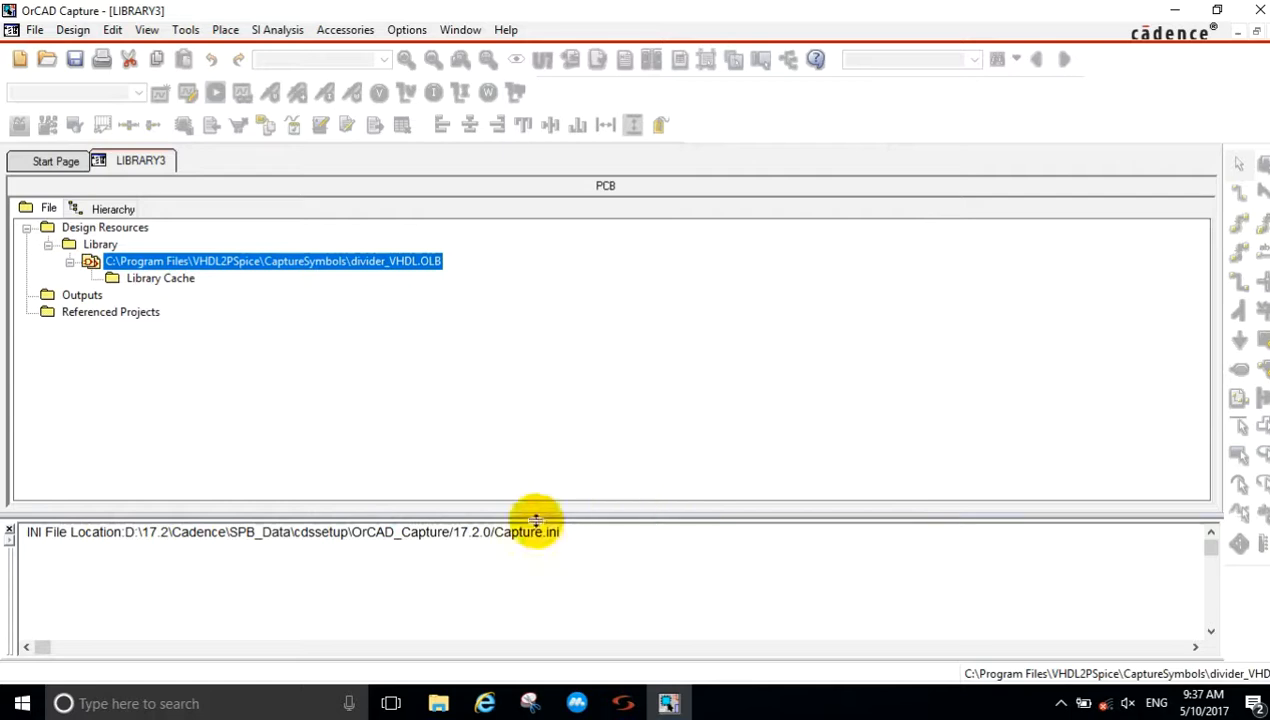
# Step: Switch to the VHDL2PSpice folder in File Explorer and check the CaptureSymbols folder for the saved divider_VHDL library
pyautogui.moveTo(447, 705)
pyautogui.click(482, 636)
pyautogui.click(570, 139)
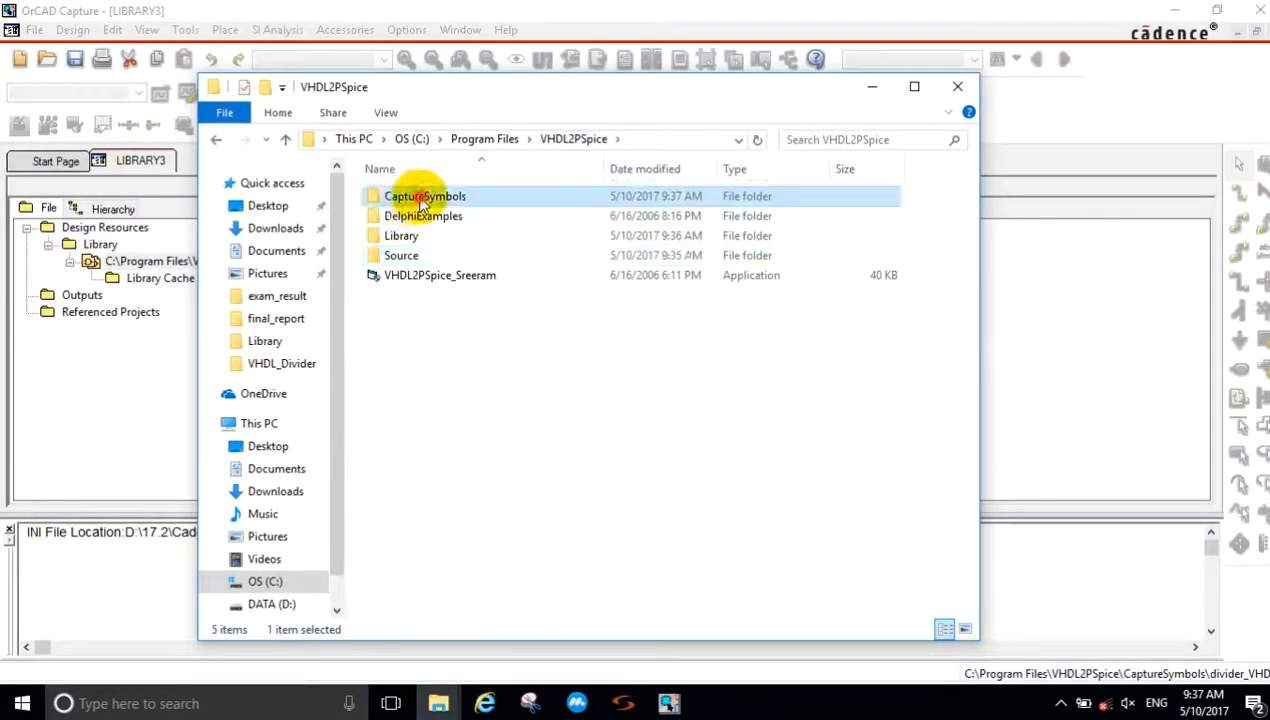
pyautogui.doubleClick(437, 196)
pyautogui.click(470, 295)
pyautogui.click(630, 437)
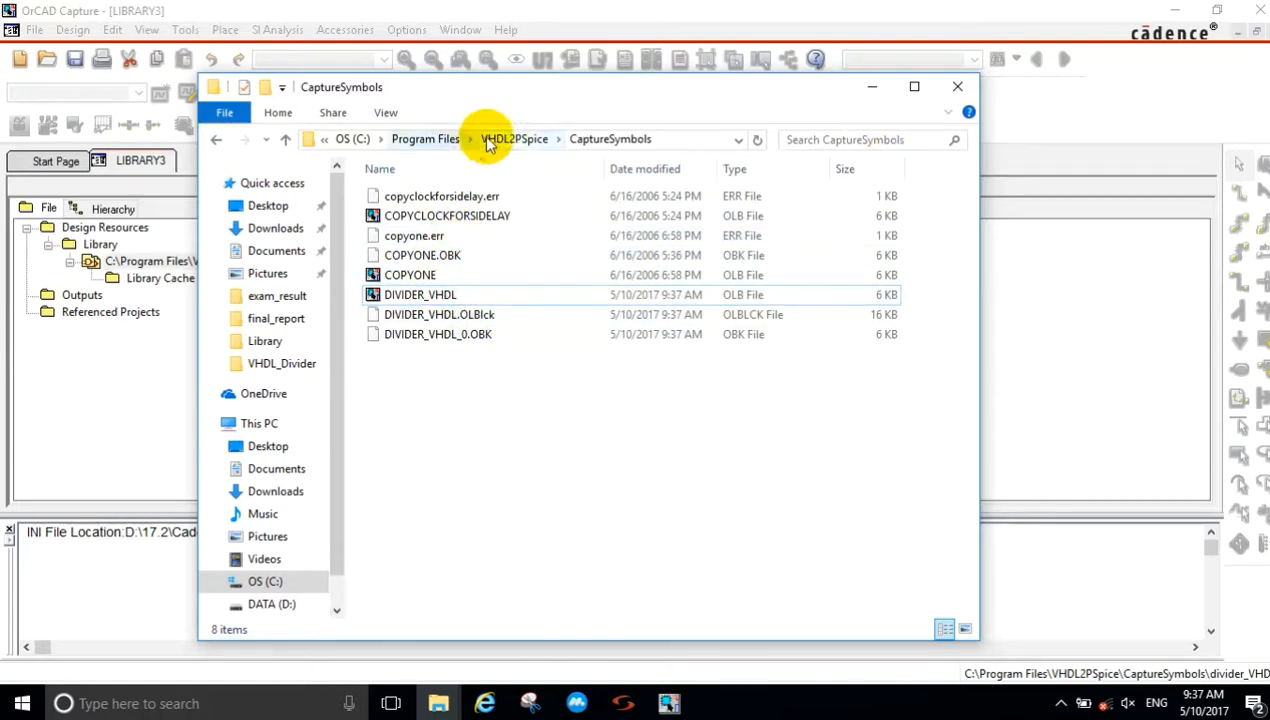
# Step: Close OrCAD Capture and run Model Editor from Cadence Release 17.2-2016 as administrator, with Capture as the design entry tool
pyautogui.click(1258, 8)
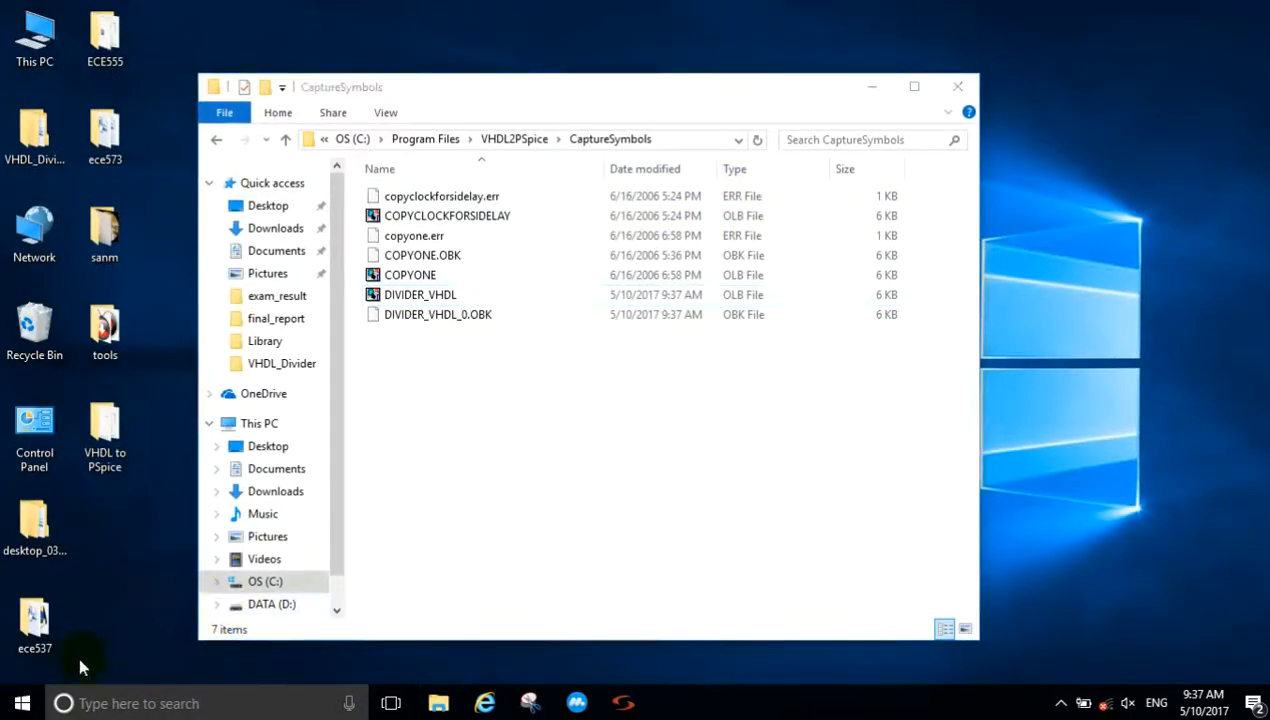
pyautogui.click(22, 703)
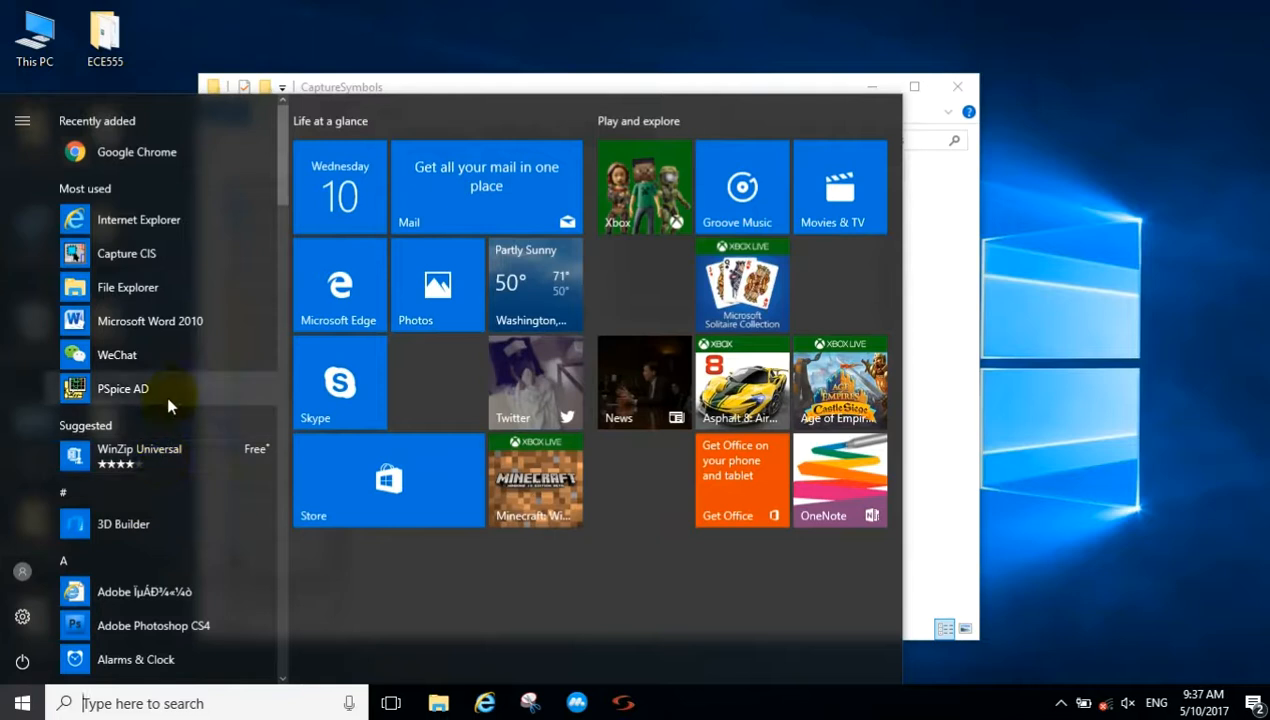
pyautogui.scroll(-3, 170, 490)
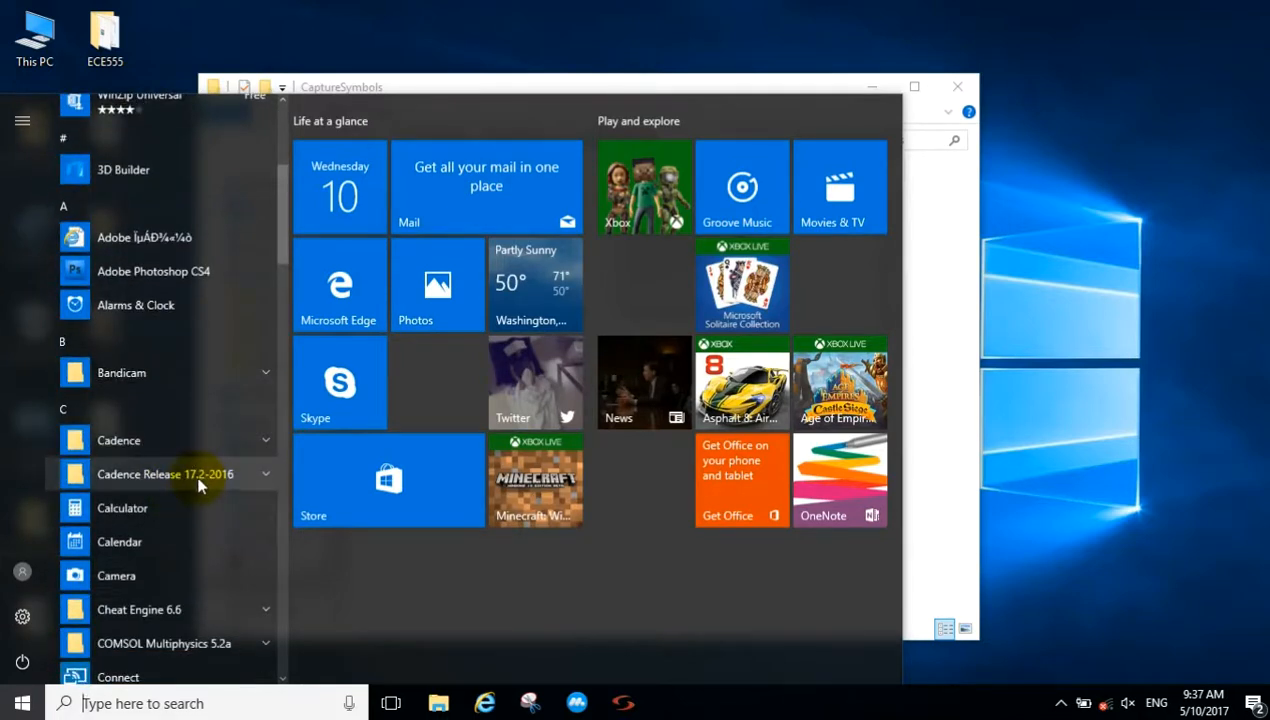
pyautogui.click(199, 481)
pyautogui.scroll(-7, 199, 485)
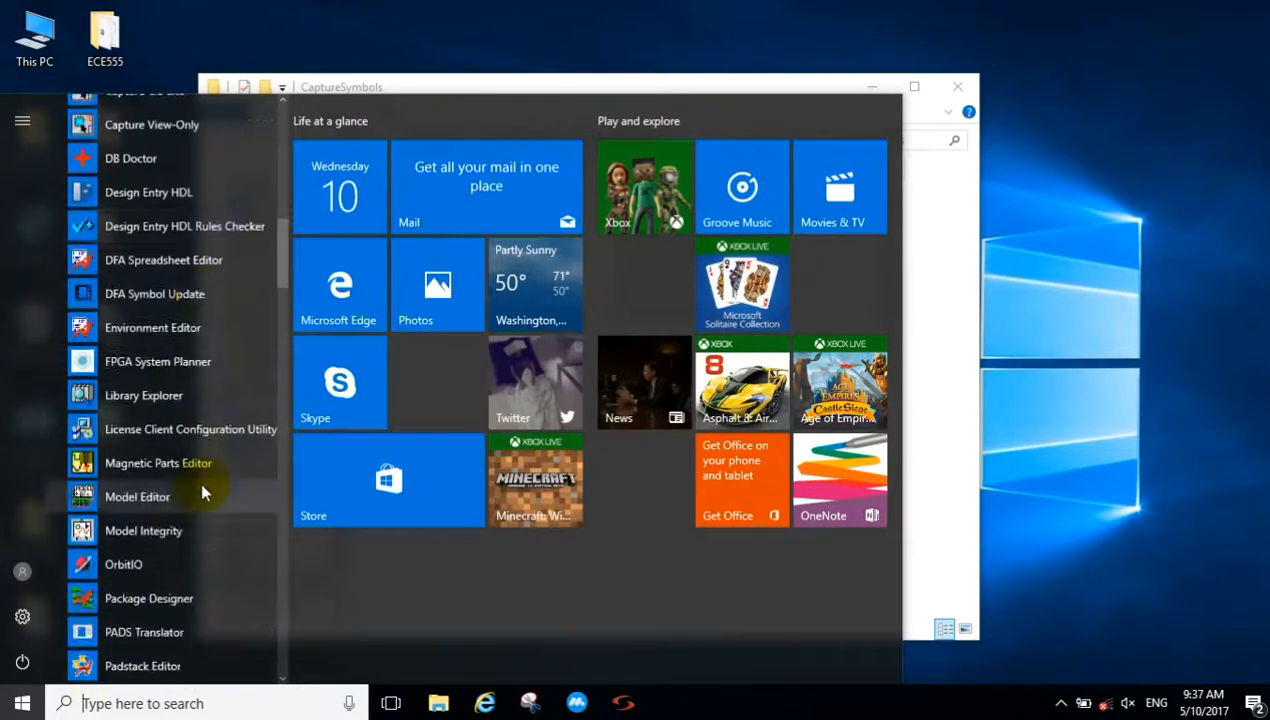
pyautogui.rightClick(140, 497)
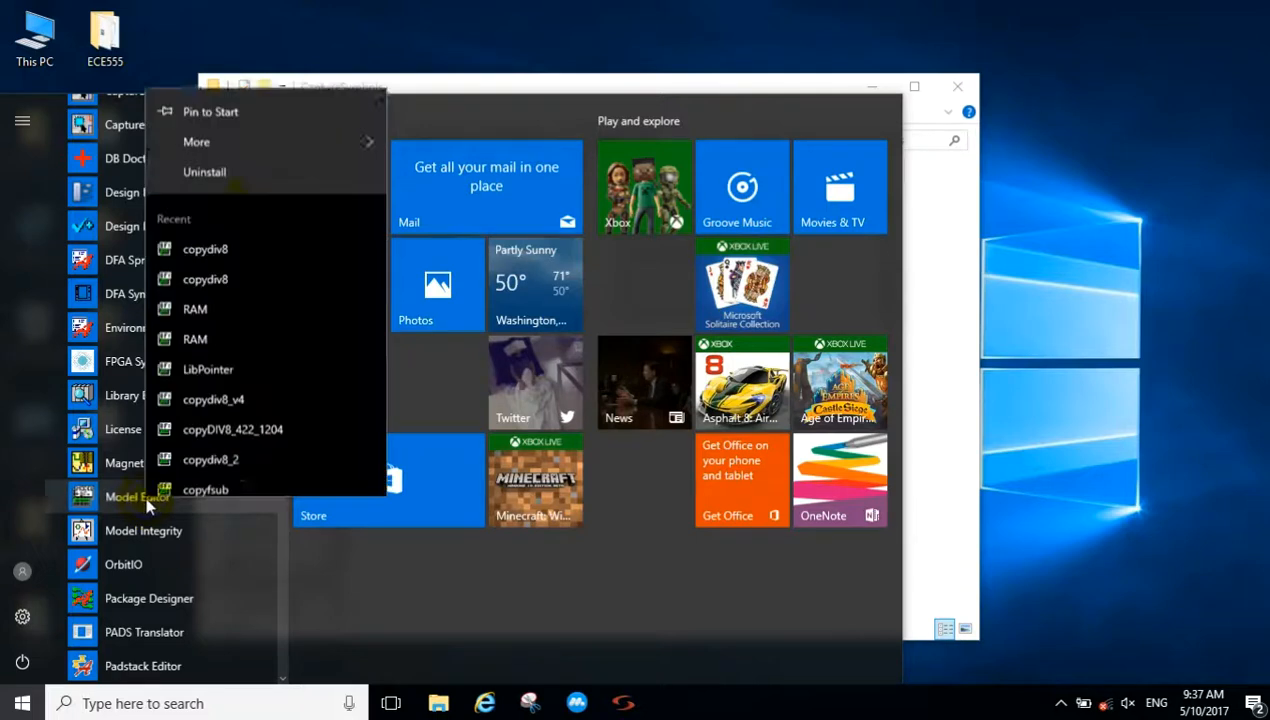
pyautogui.moveTo(286, 97)
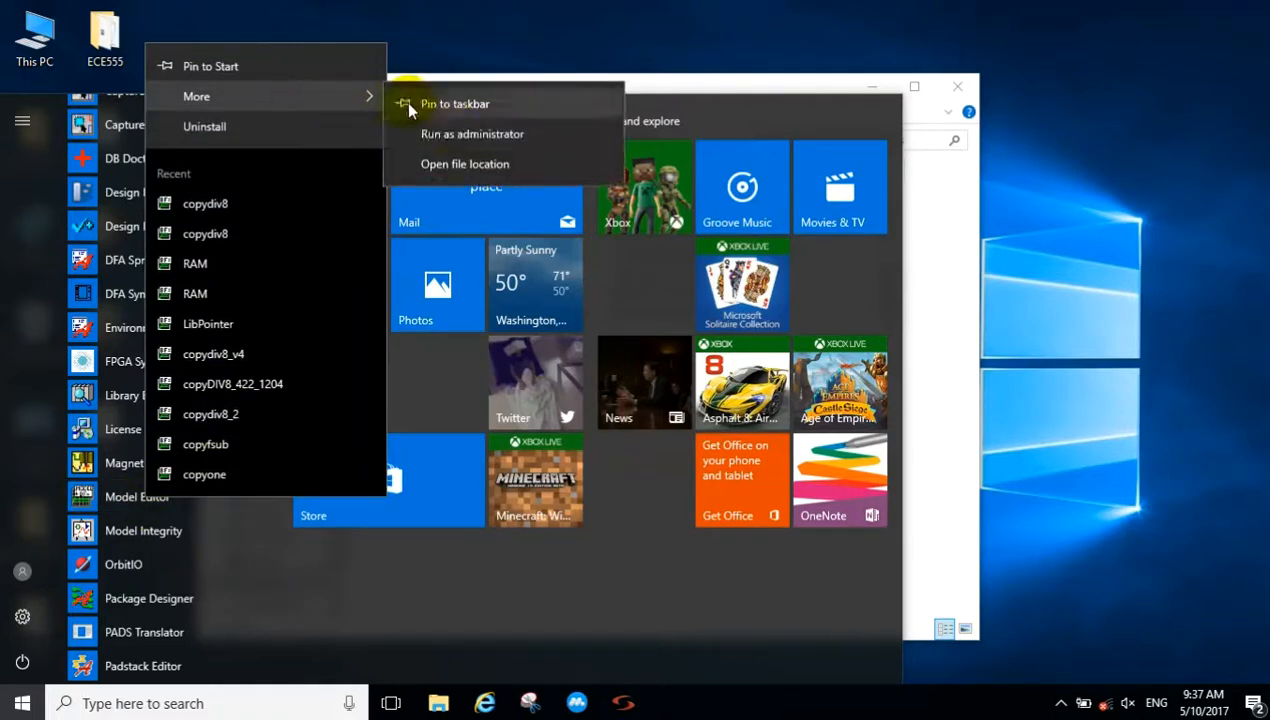
pyautogui.click(474, 137)
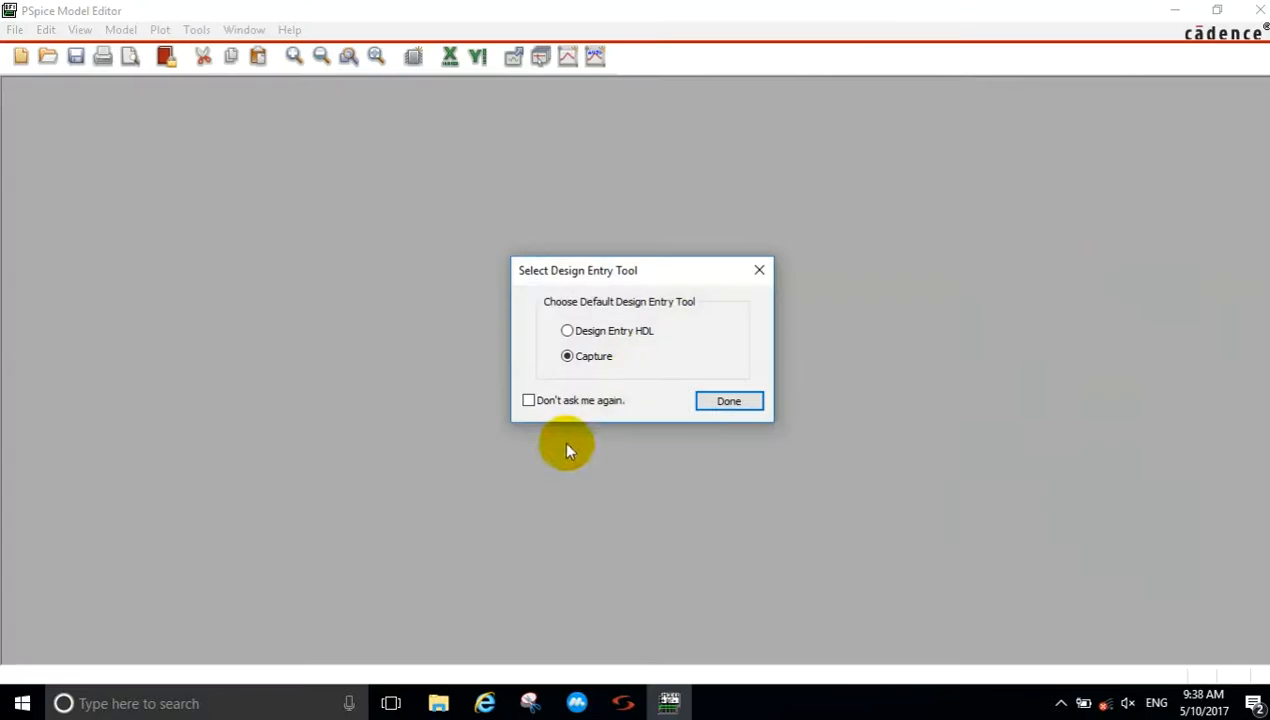
pyautogui.click(728, 400)
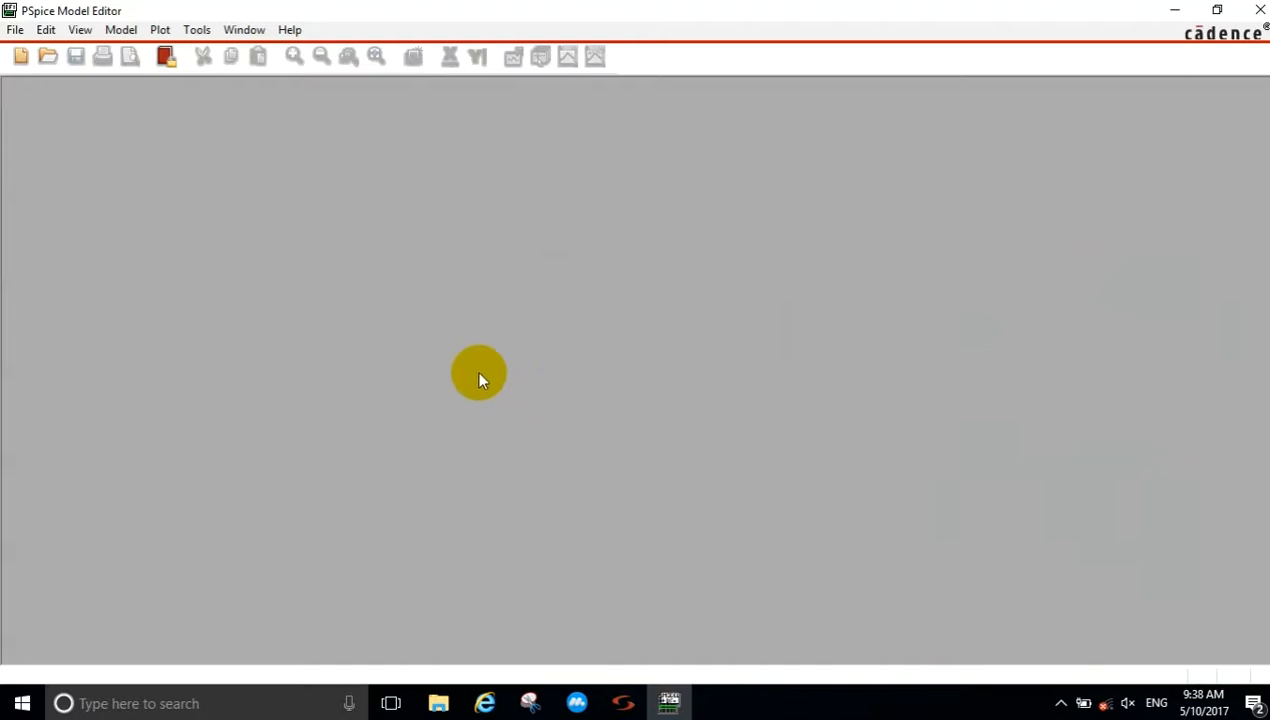
# Step: Open the copydiv8 model library from the Library folder of VHDL2PSpice
pyautogui.click(15, 30)
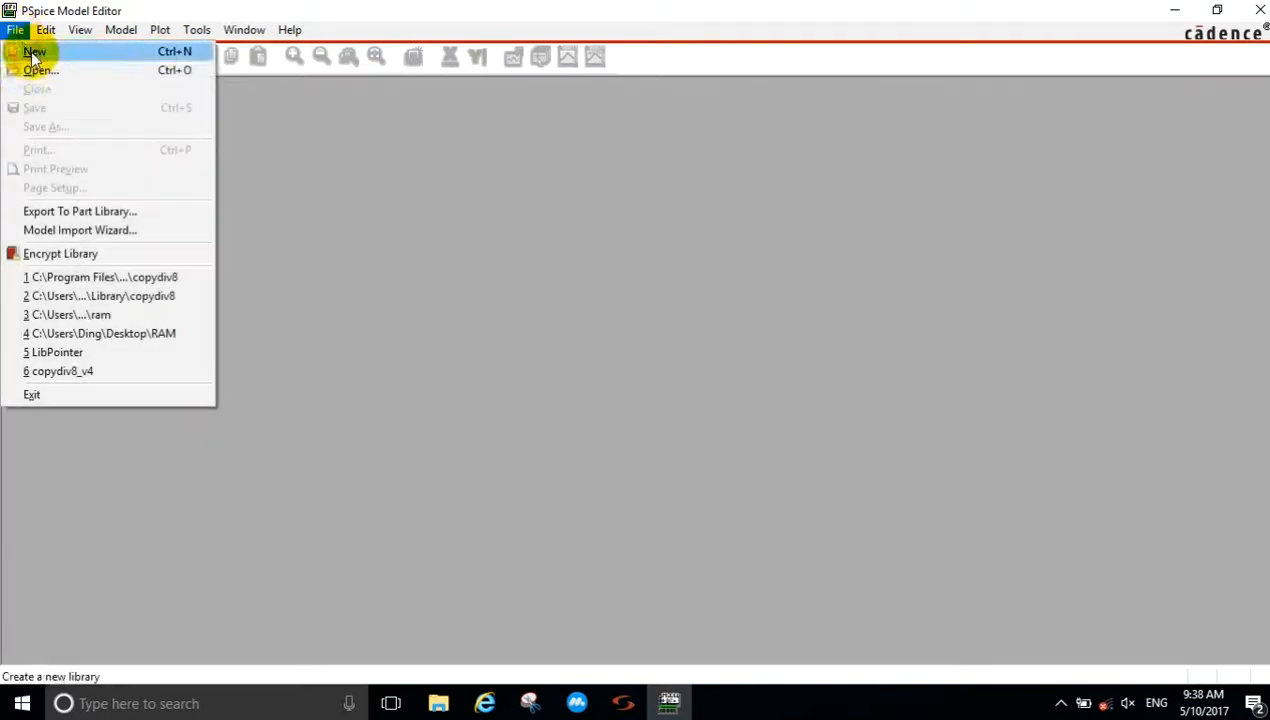
pyautogui.click(35, 68)
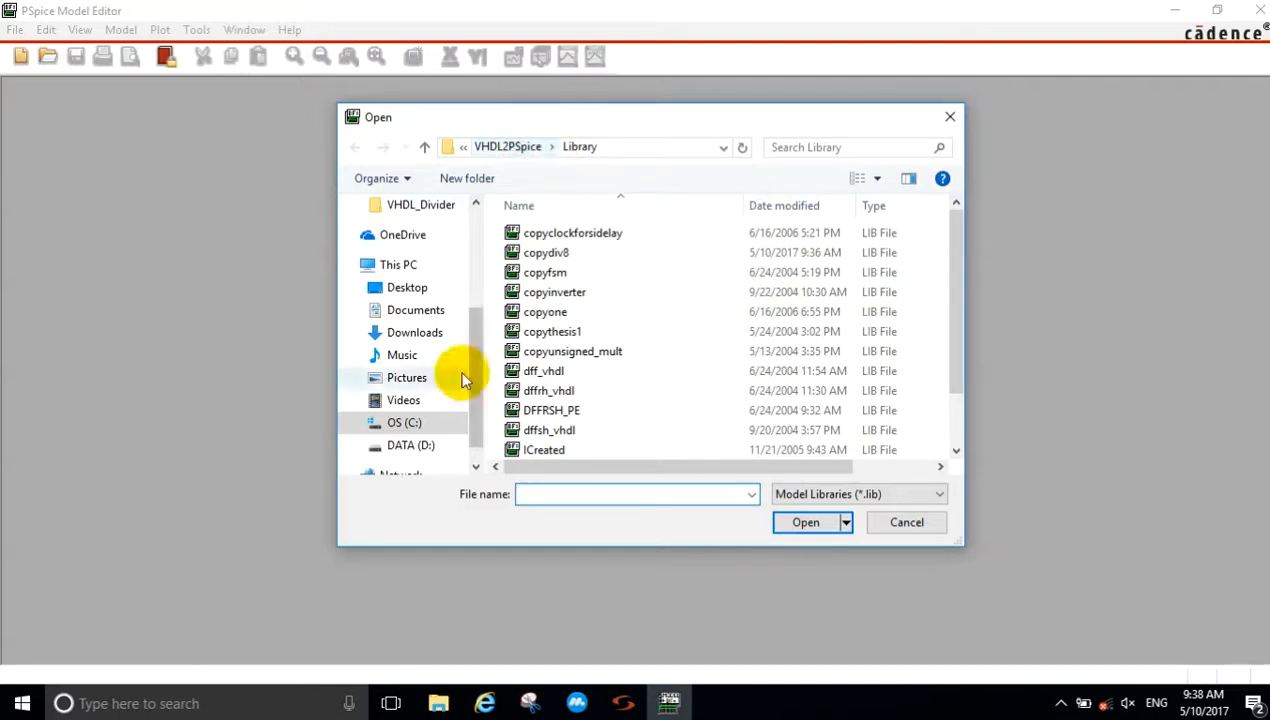
pyautogui.click(532, 148)
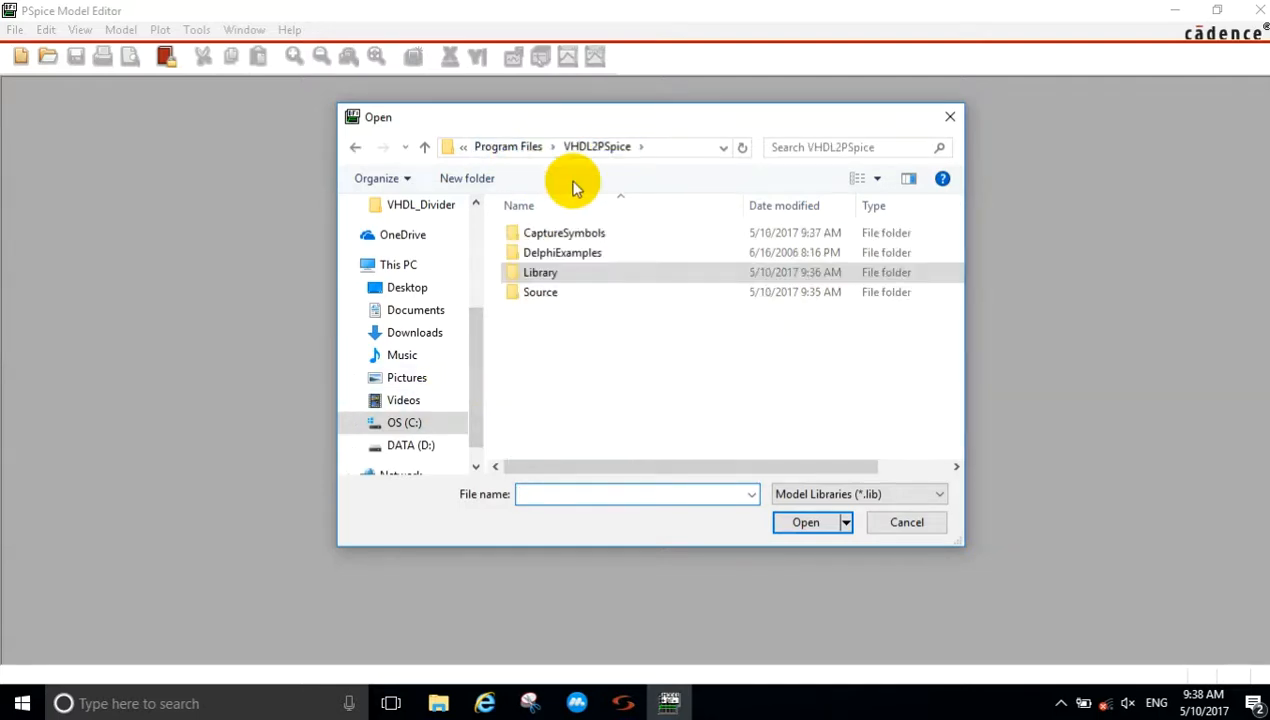
pyautogui.doubleClick(540, 273)
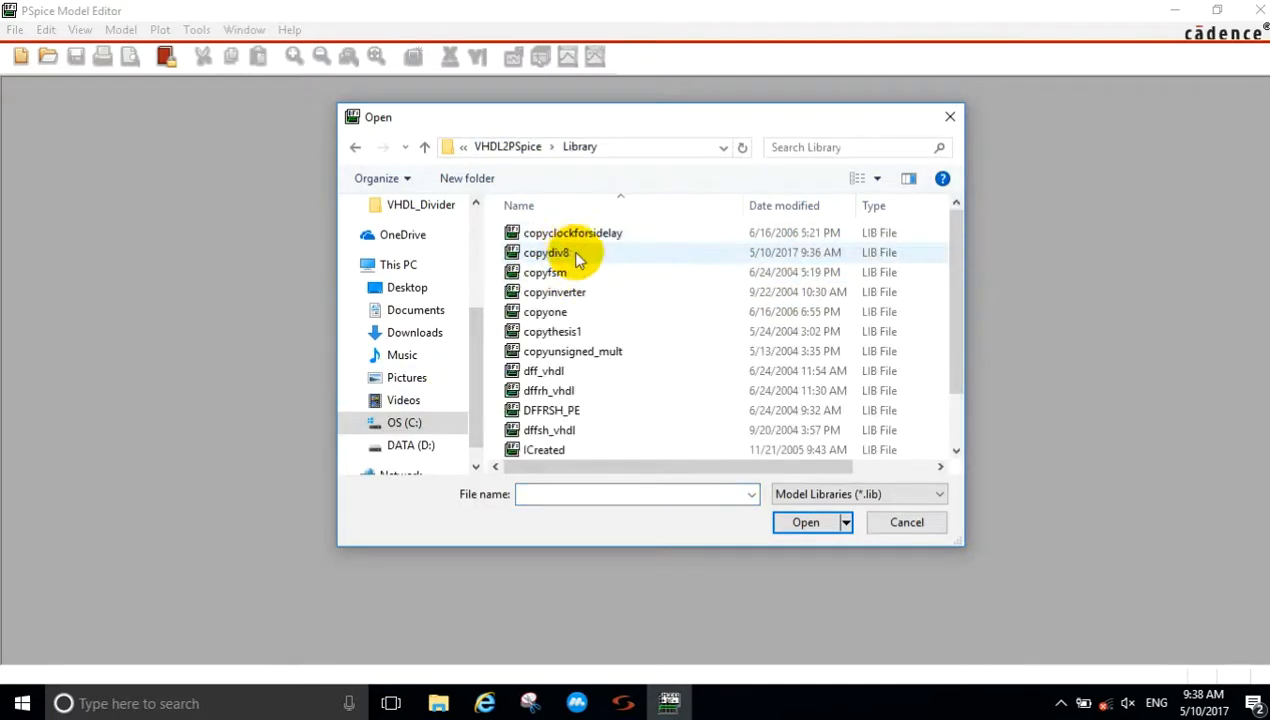
pyautogui.click(547, 253)
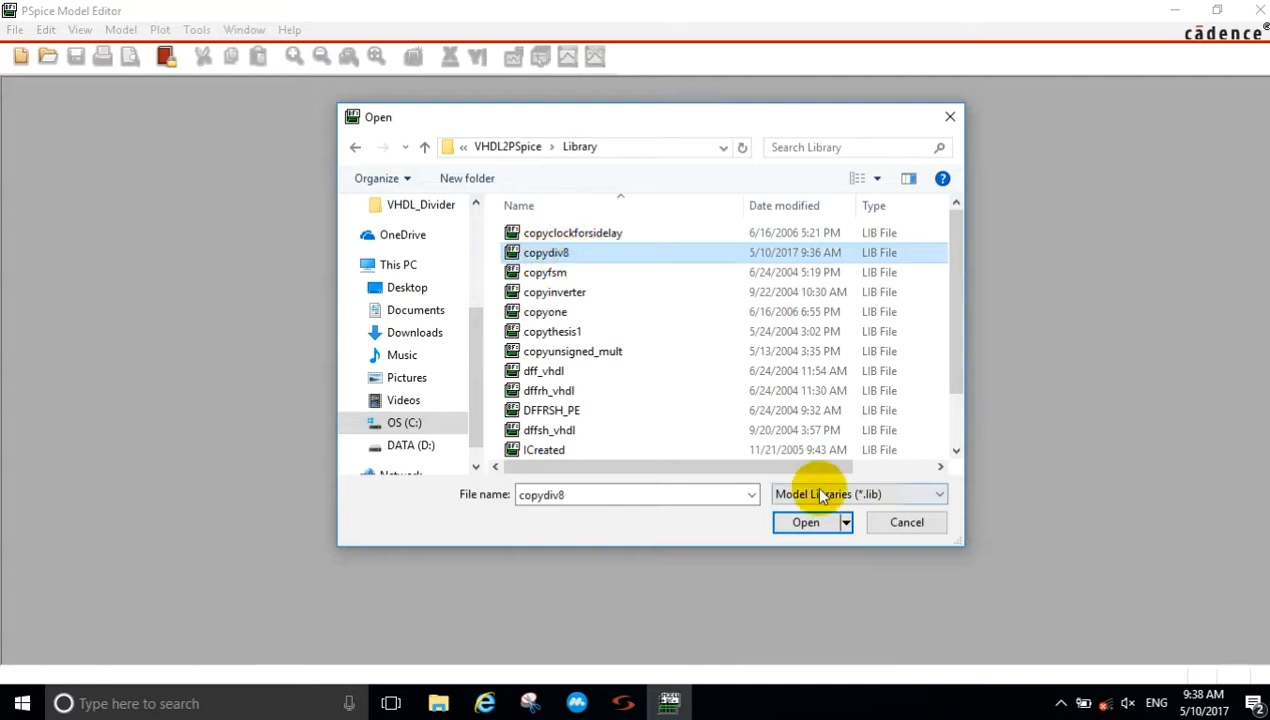
pyautogui.click(812, 522)
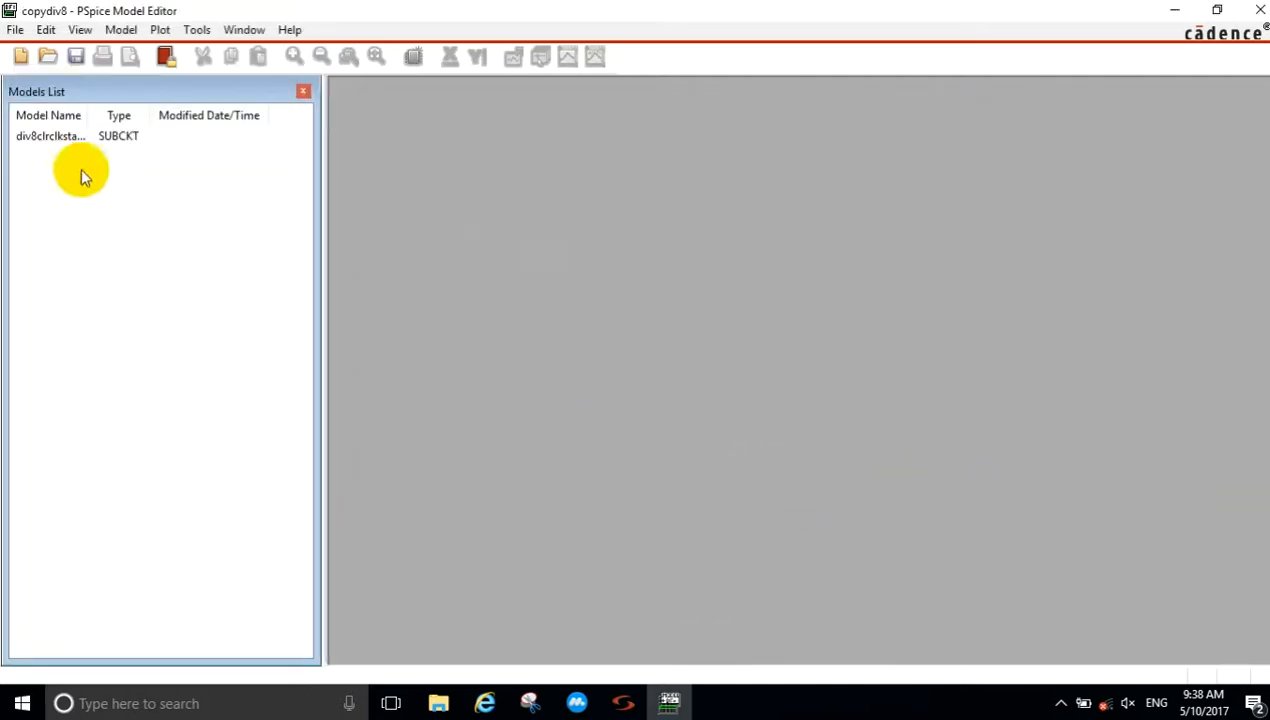
# Step: Open the div8clrclkstartA model text and separate div8, clr, clk, start and A with spaces in the .subckt line
pyautogui.click(48, 136)
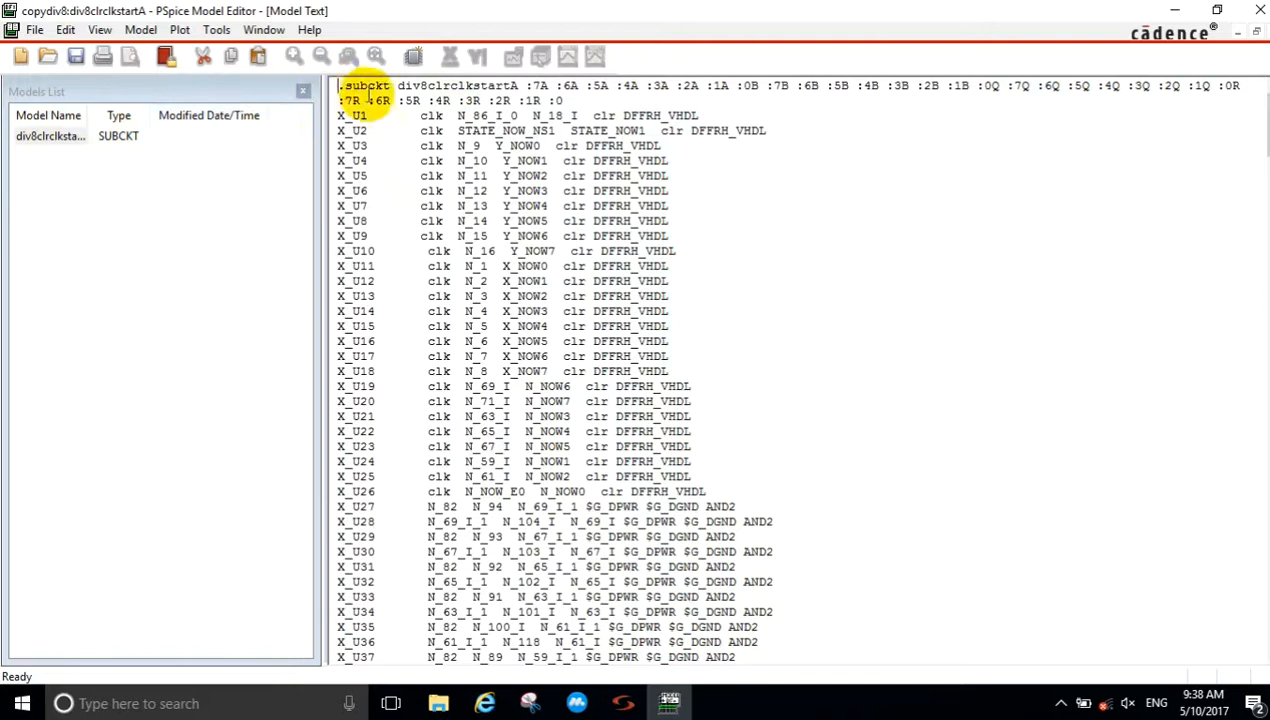
pyautogui.click(430, 87)
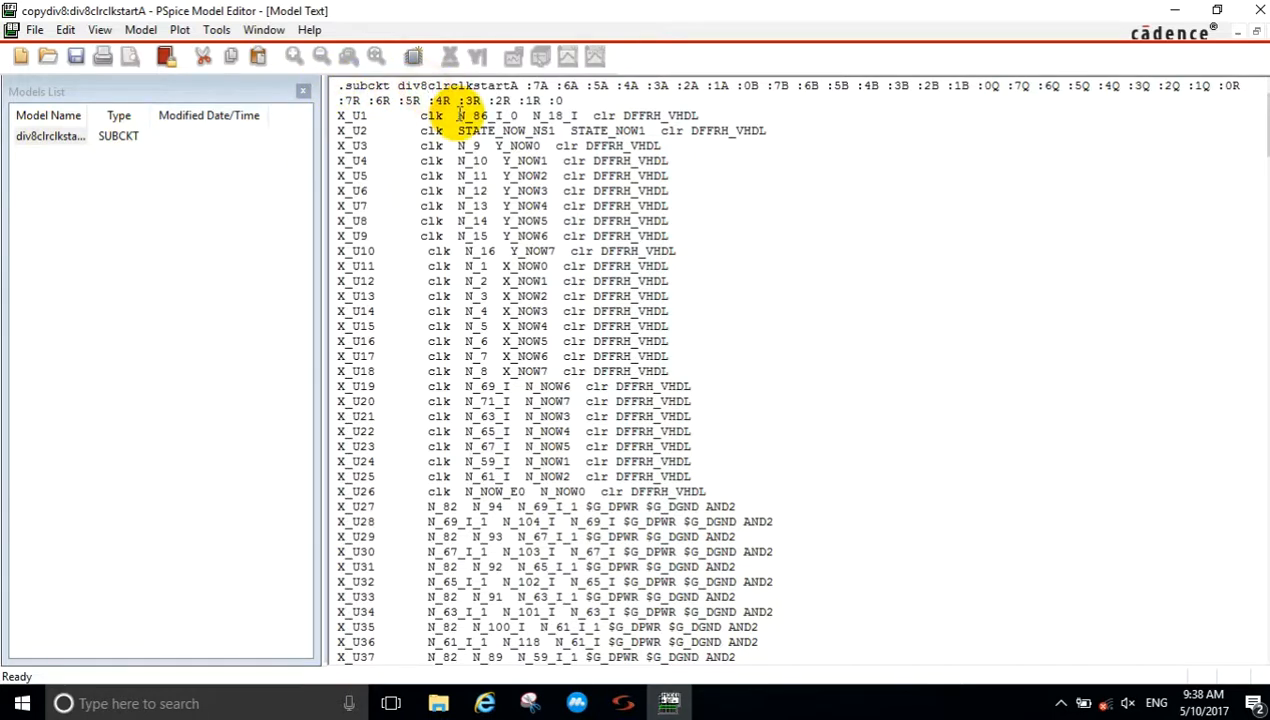
pyautogui.click(458, 87)
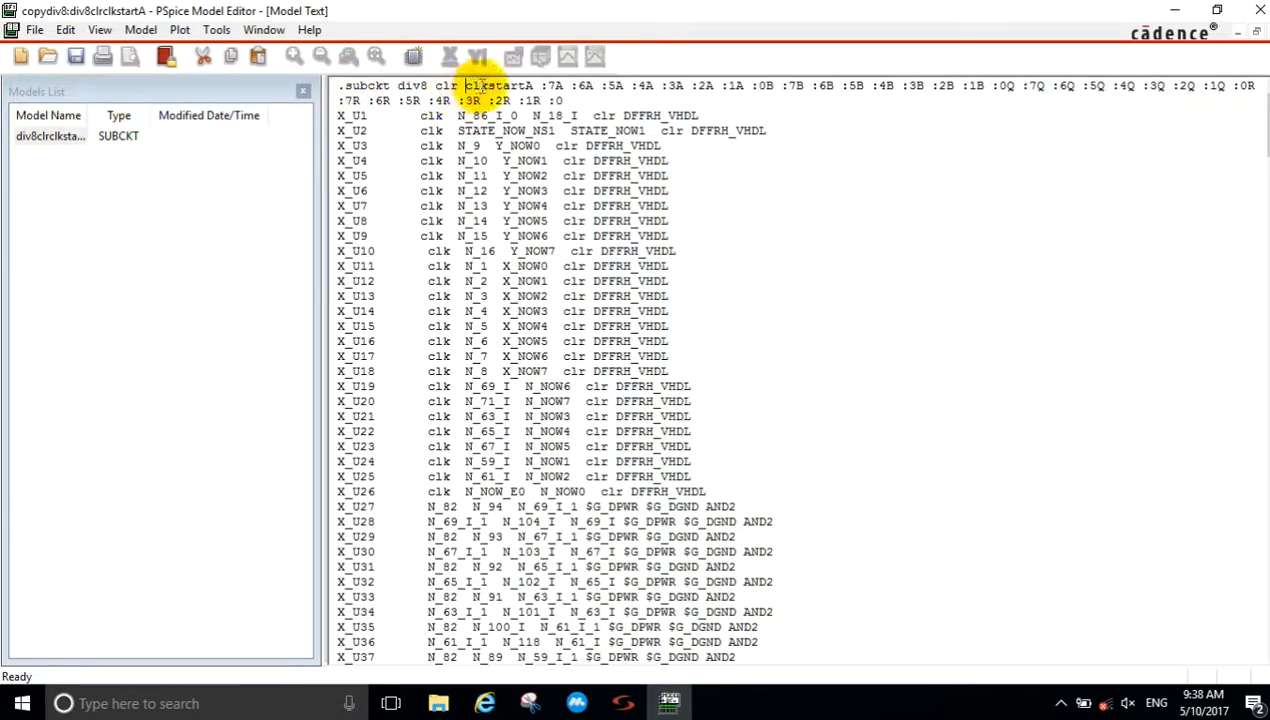
pyautogui.click(489, 87)
pyautogui.click(532, 87)
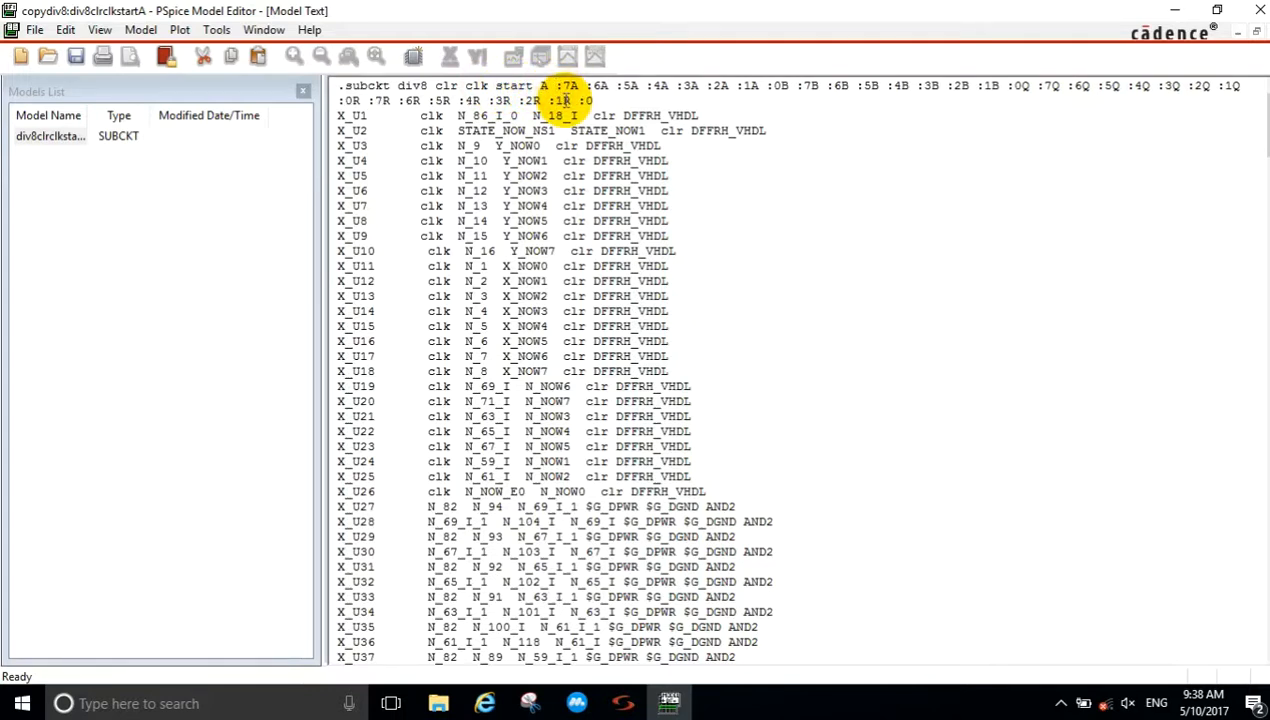
# Step: Correct the spacing of the first four A pins in the .subckt line so they read A:7 A:6 A:5 A:4
pyautogui.click(552, 87)
pyautogui.press('BackSpace')
pyautogui.click(562, 87)
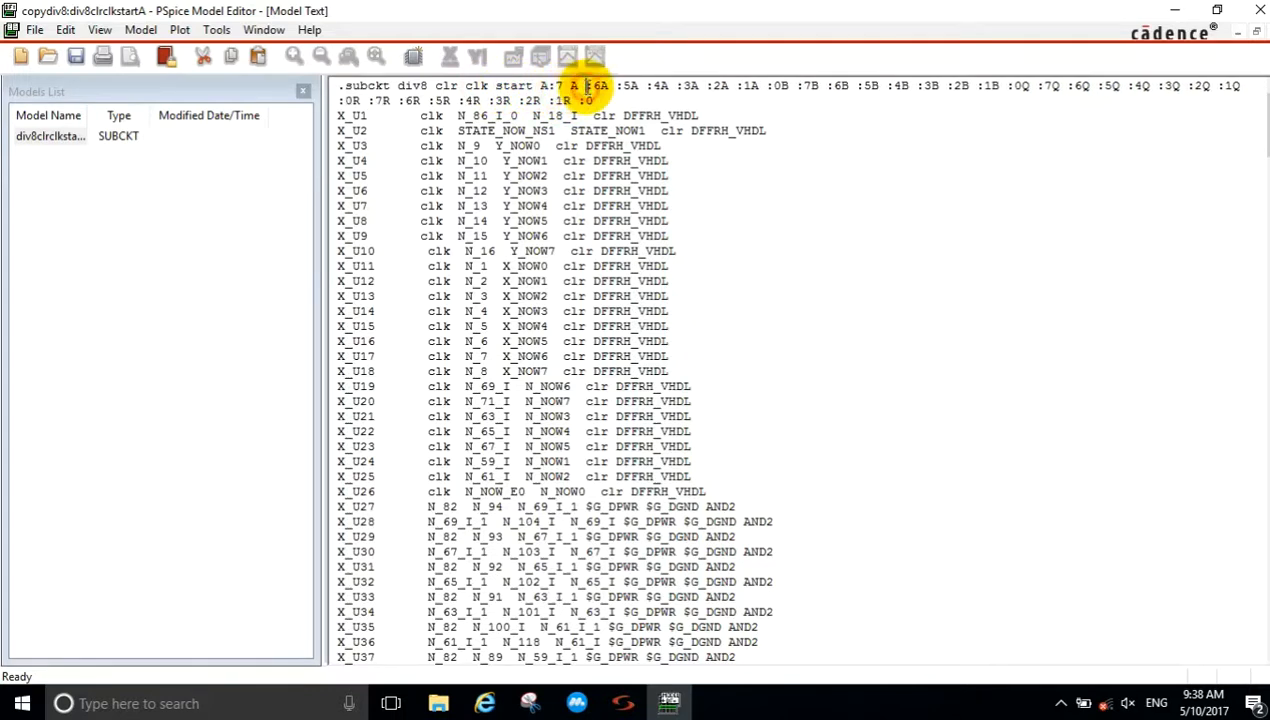
pyautogui.click(587, 87)
pyautogui.press('BackSpace')
pyautogui.click(601, 87)
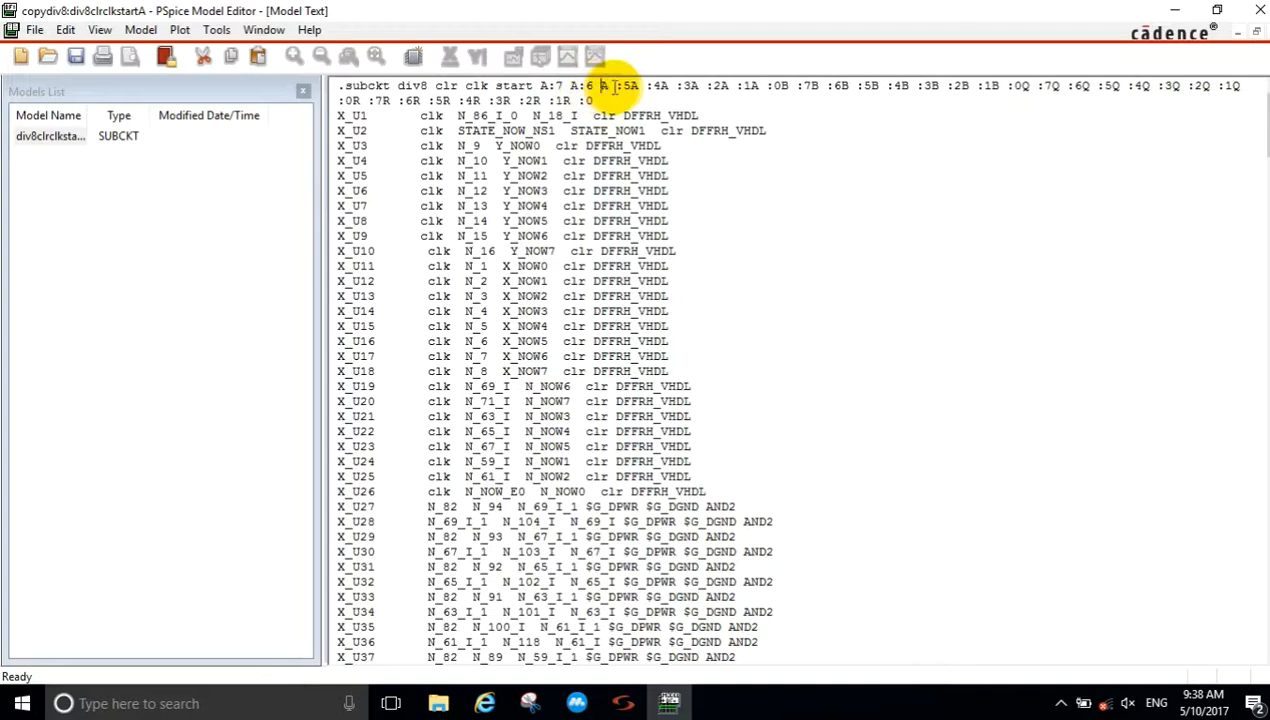
pyautogui.click(616, 87)
pyautogui.press('BackSpace')
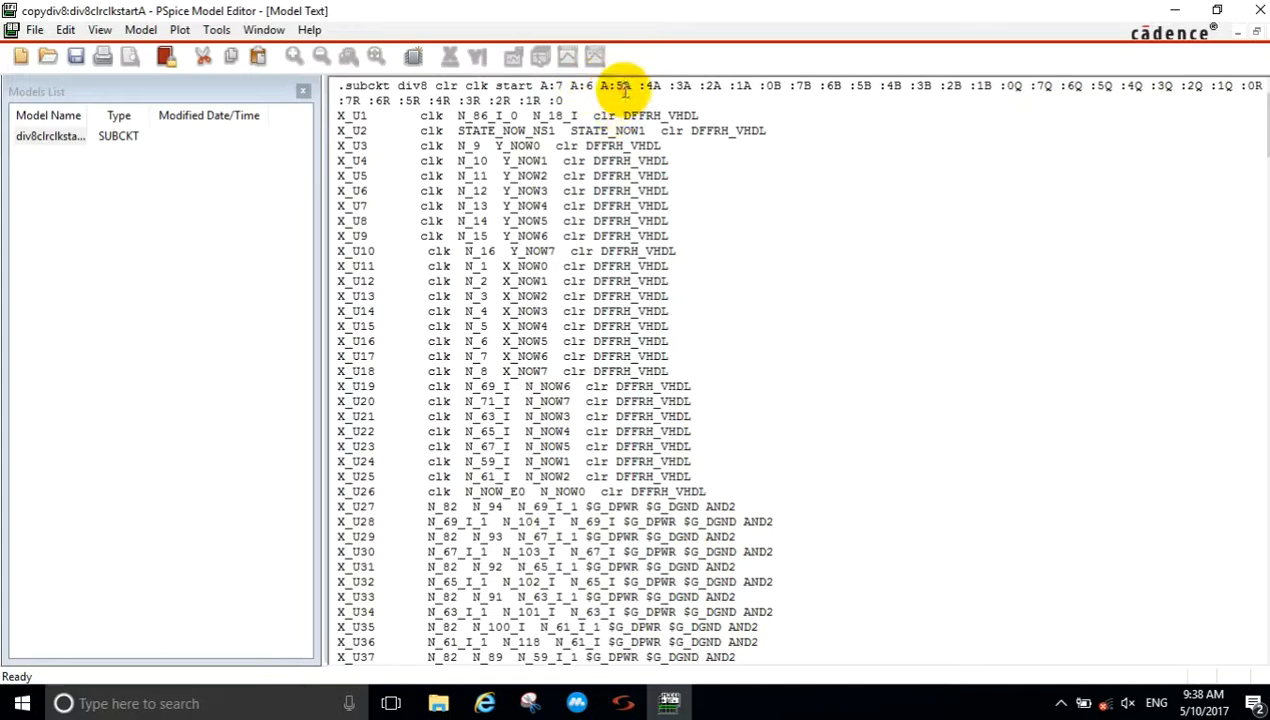
pyautogui.click(627, 87)
pyautogui.click(646, 87)
pyautogui.press('BackSpace')
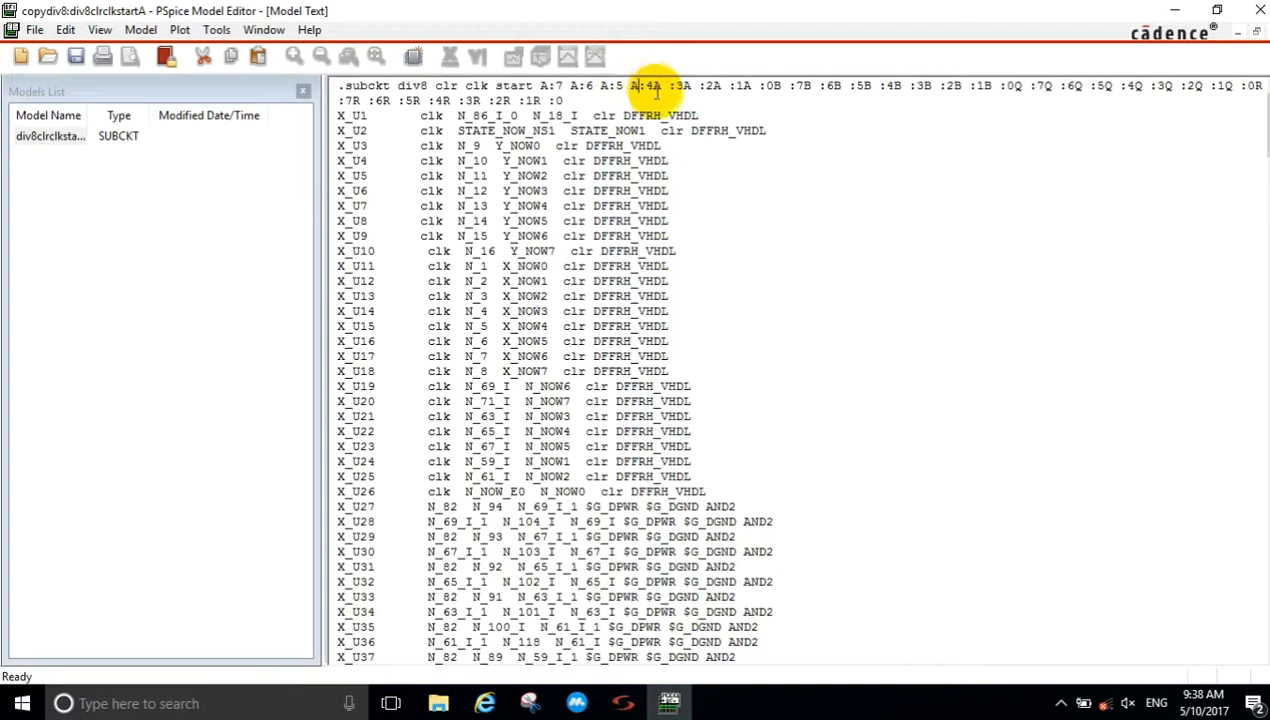
pyautogui.click(658, 87)
# Step: Correct the spacing of the remaining A pins in the .subckt line to A:3 A:2 A:1 A:0
pyautogui.click(679, 87)
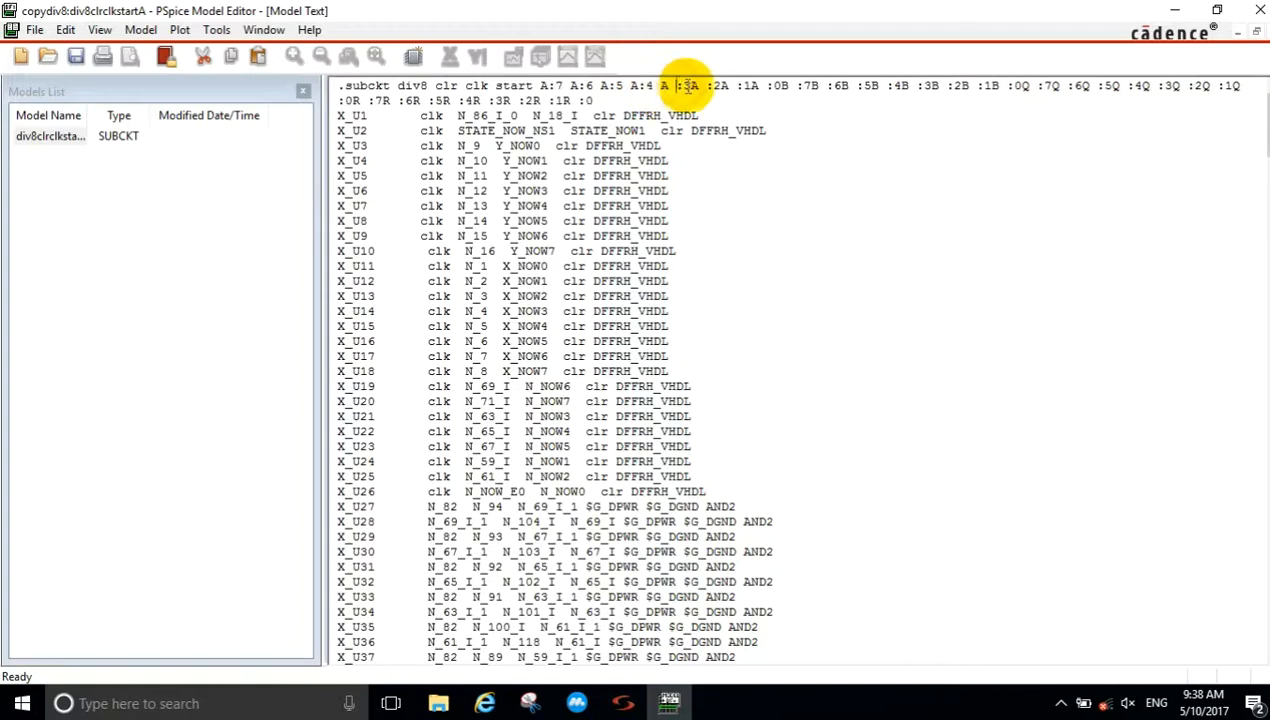
pyautogui.press('BackSpace')
pyautogui.click(684, 87)
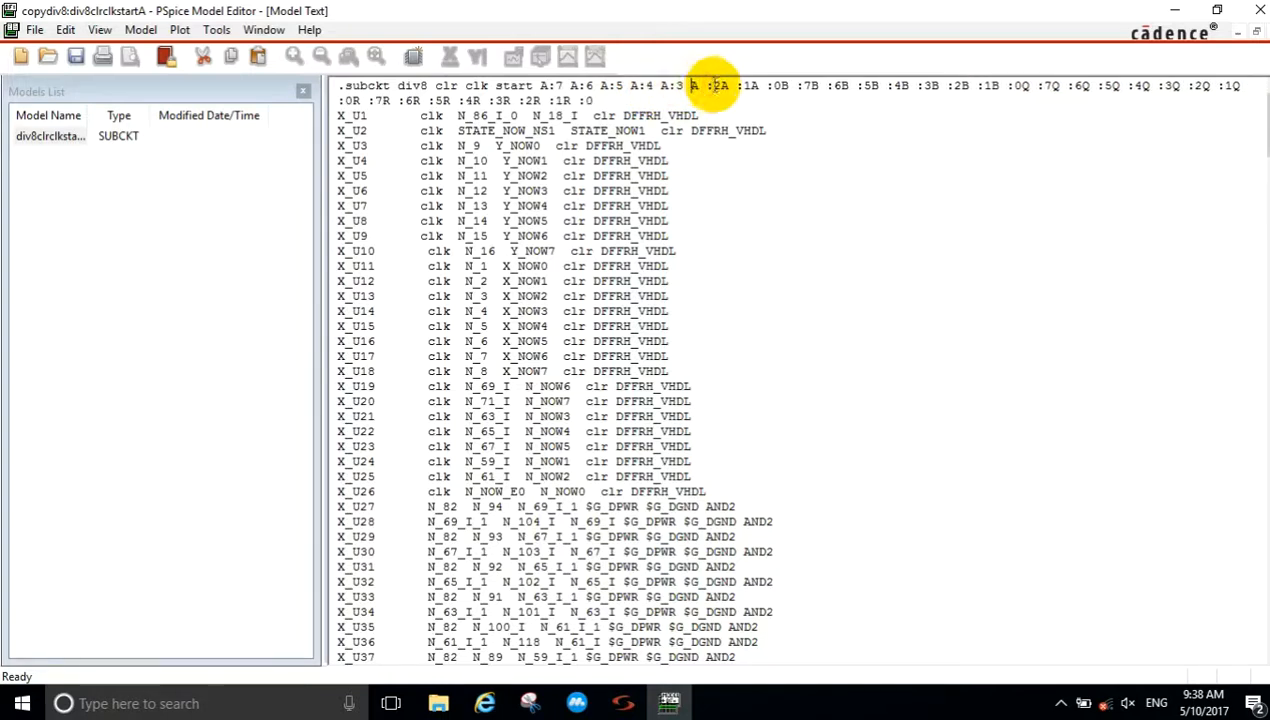
pyautogui.press('BackSpace')
pyautogui.click(712, 87)
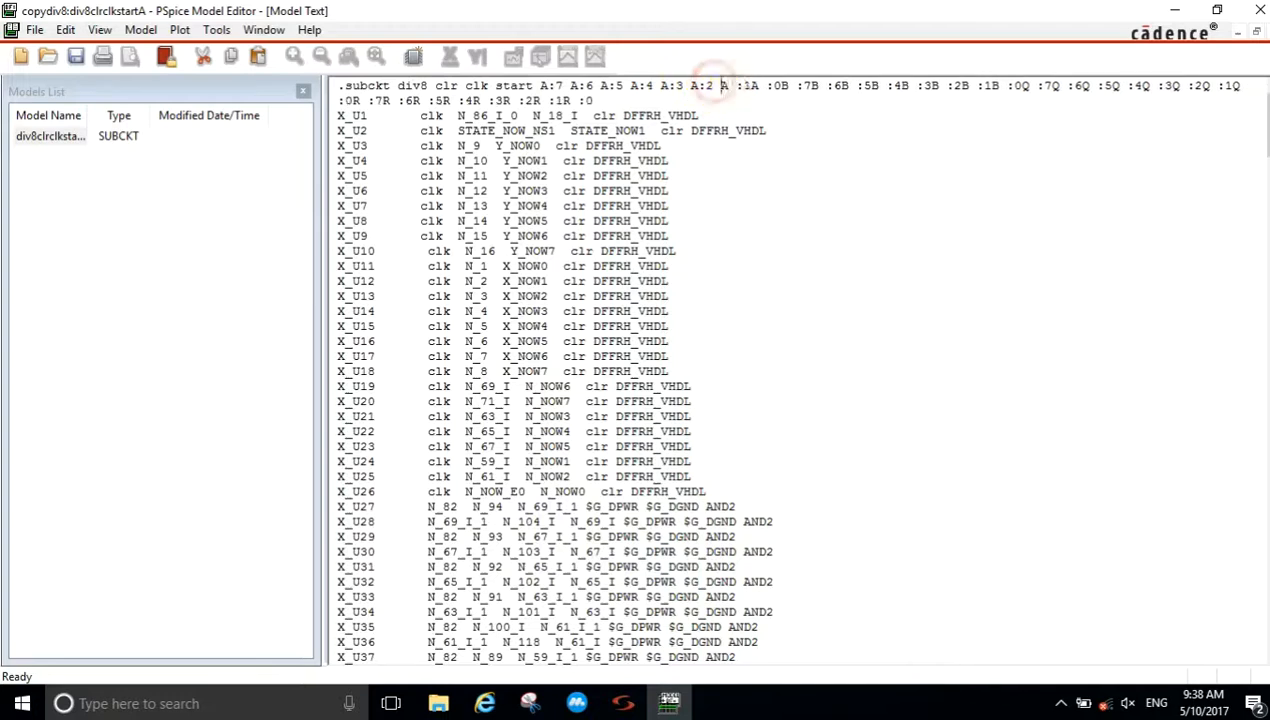
pyautogui.press('BackSpace')
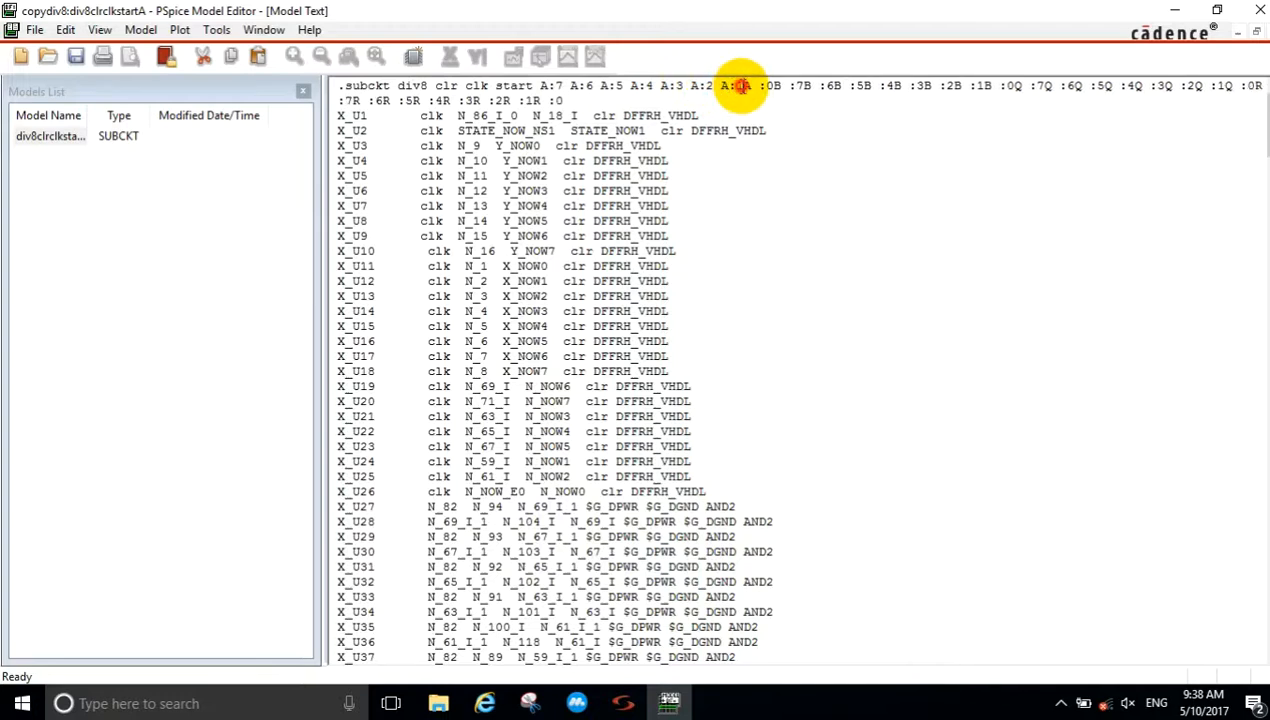
pyautogui.click(745, 87)
pyautogui.press('BackSpace')
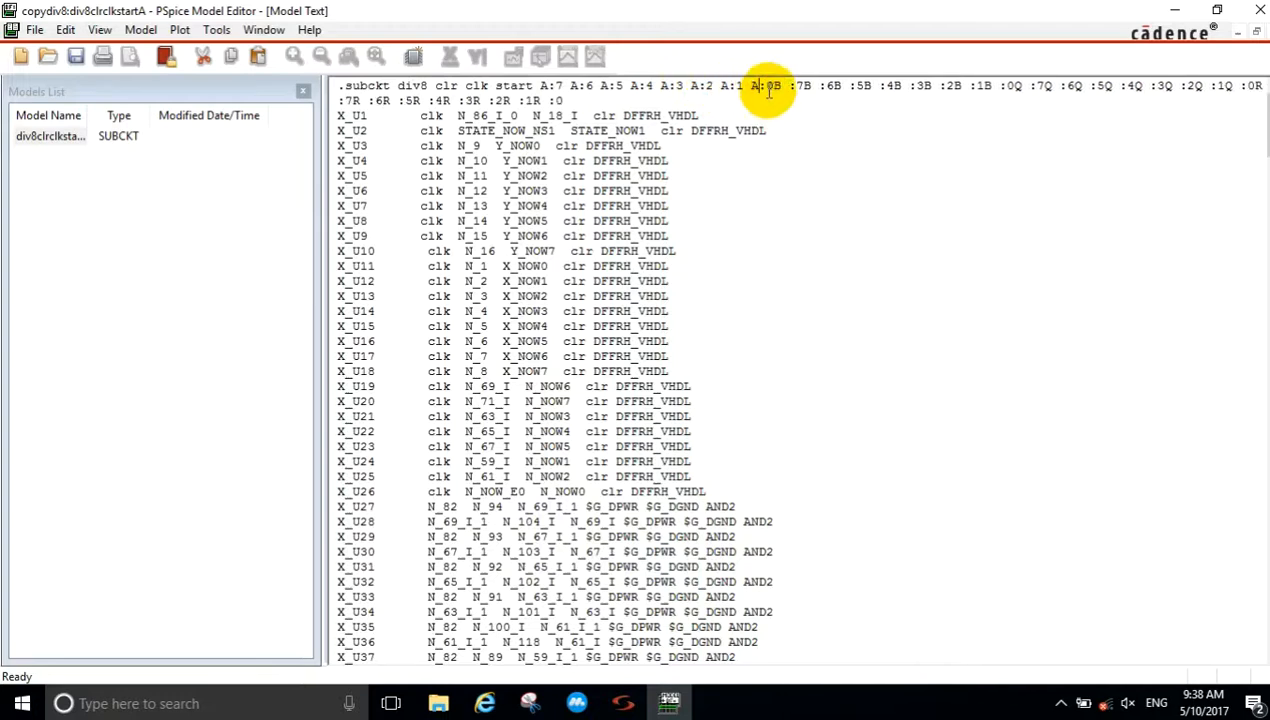
pyautogui.click(782, 87)
# Step: Correct the spacing of the first four B pins in the .subckt line so they read B:7 B:6 B:5 B:4
pyautogui.click(796, 87)
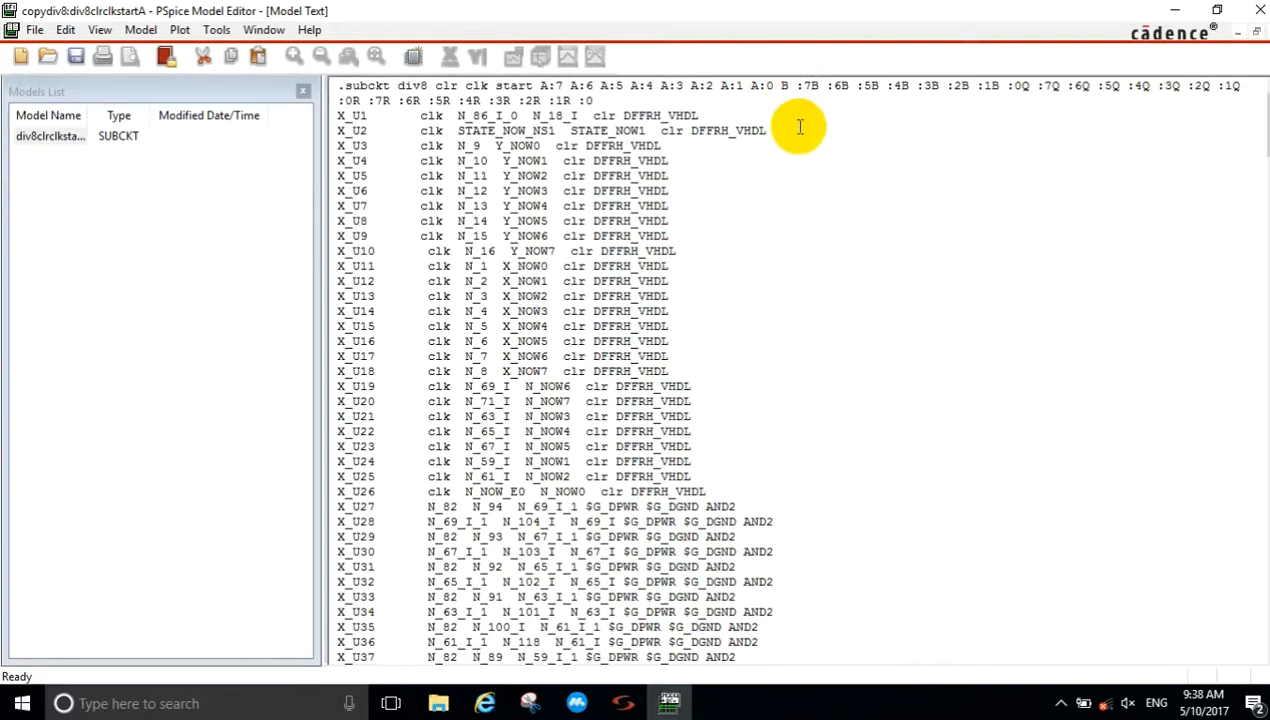
pyautogui.press('BackSpace')
pyautogui.click(805, 86)
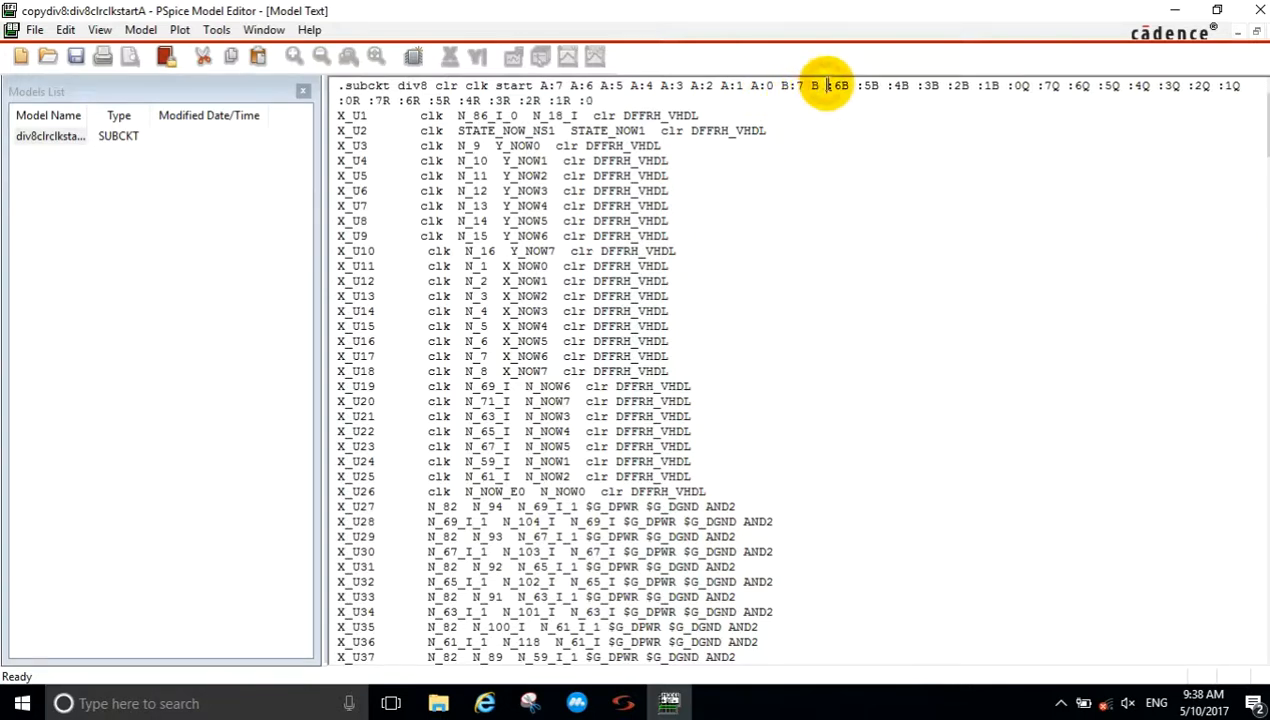
pyautogui.press('BackSpace')
pyautogui.click(833, 86)
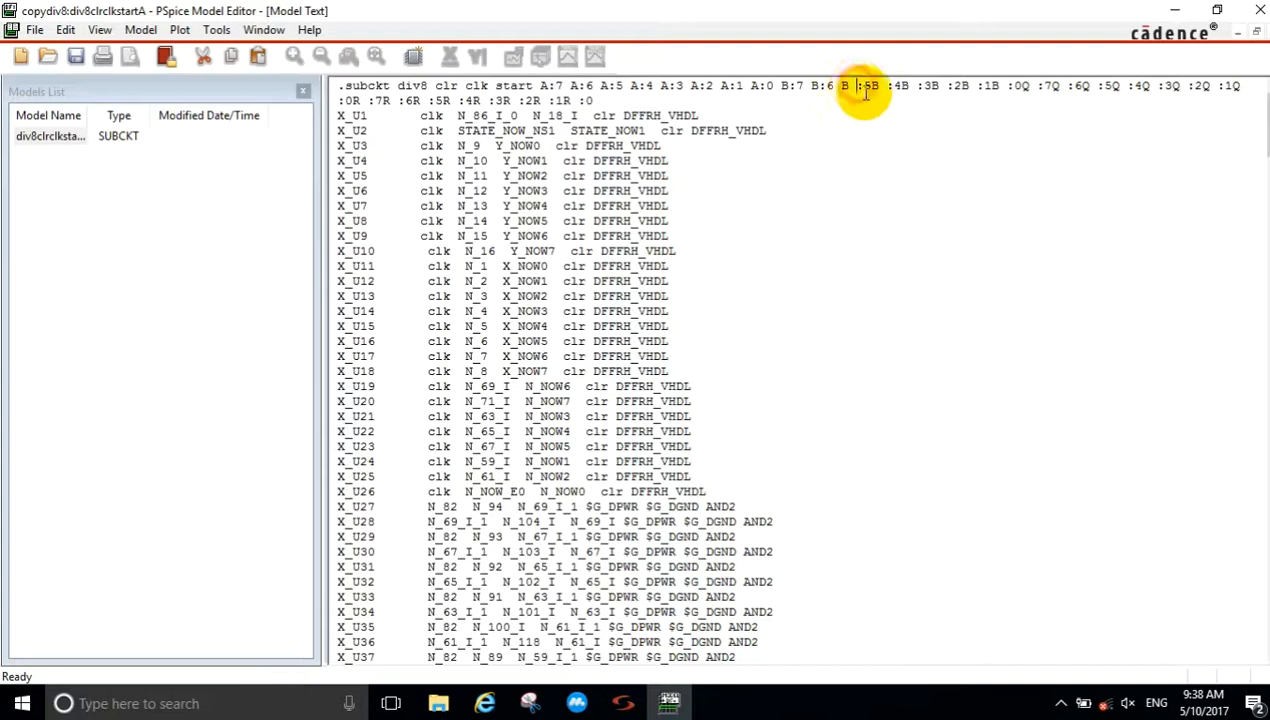
pyautogui.press('BackSpace')
pyautogui.click(866, 86)
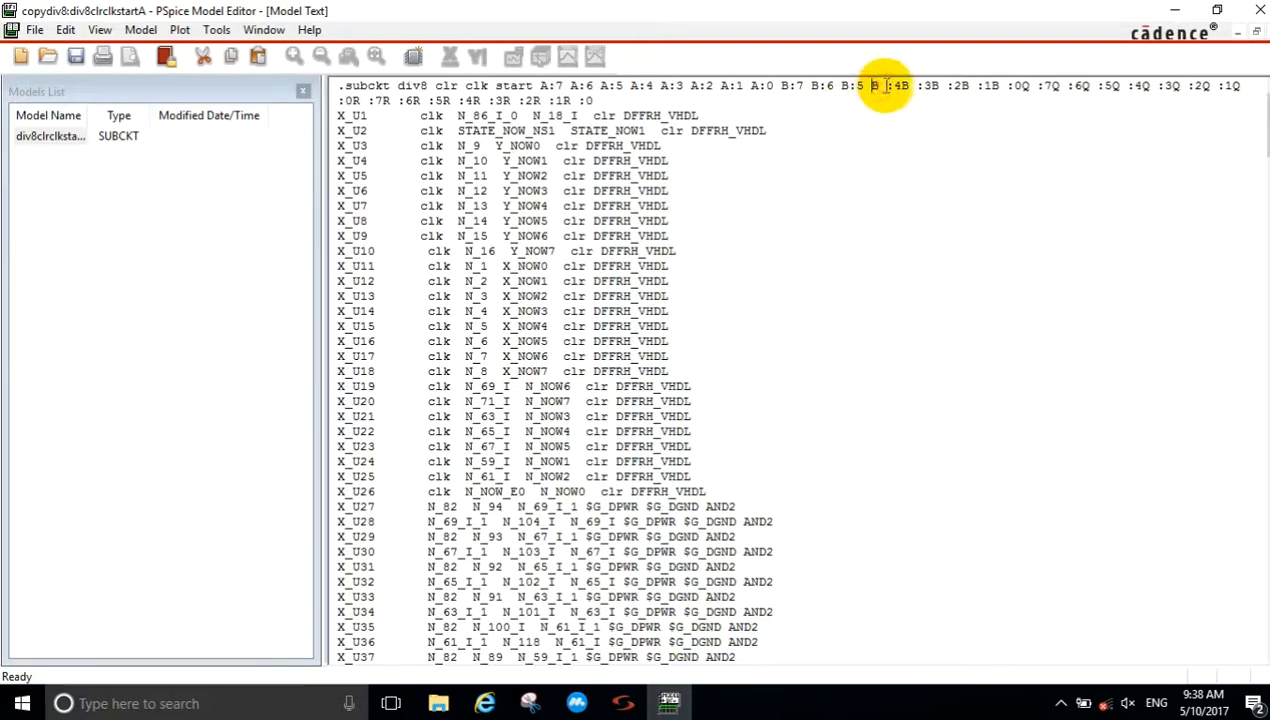
pyautogui.press('BackSpace')
pyautogui.click(893, 86)
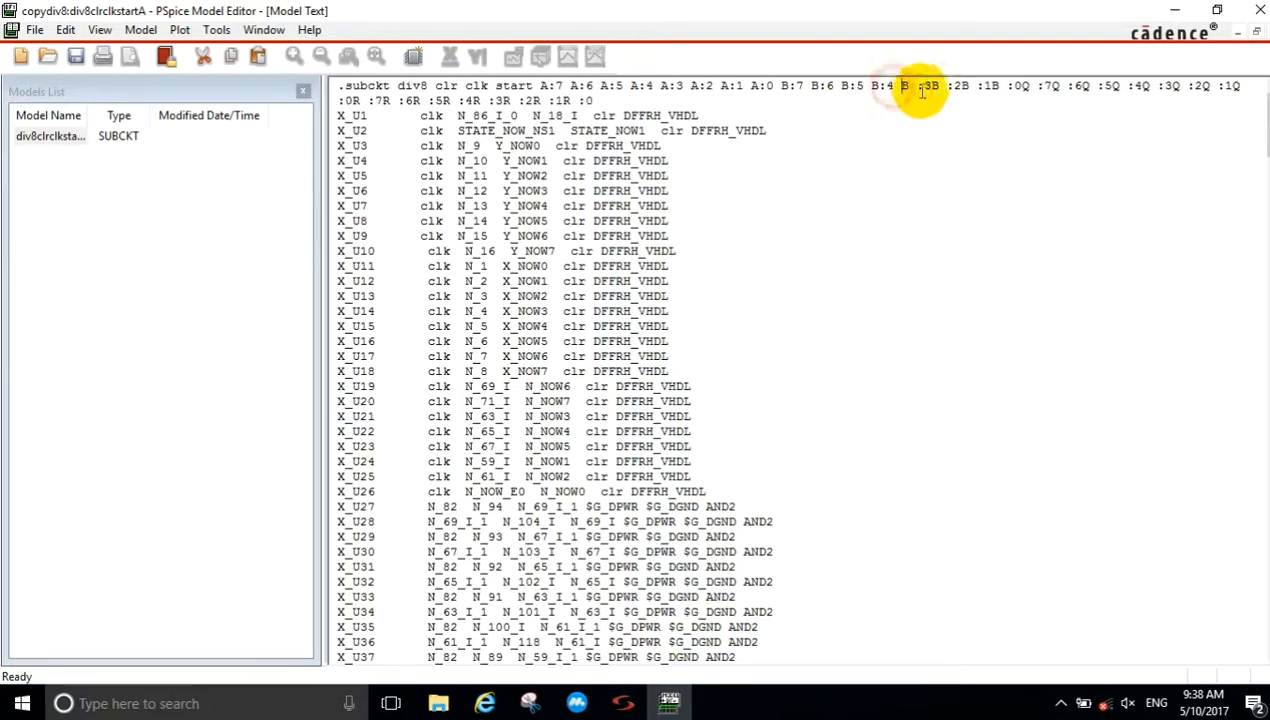
# Step: Correct the spacing of the remaining B pins in the .subckt line to B:3 B:2 B:1 B:0
pyautogui.press('BackSpace')
pyautogui.click(925, 86)
pyautogui.press('BackSpace')
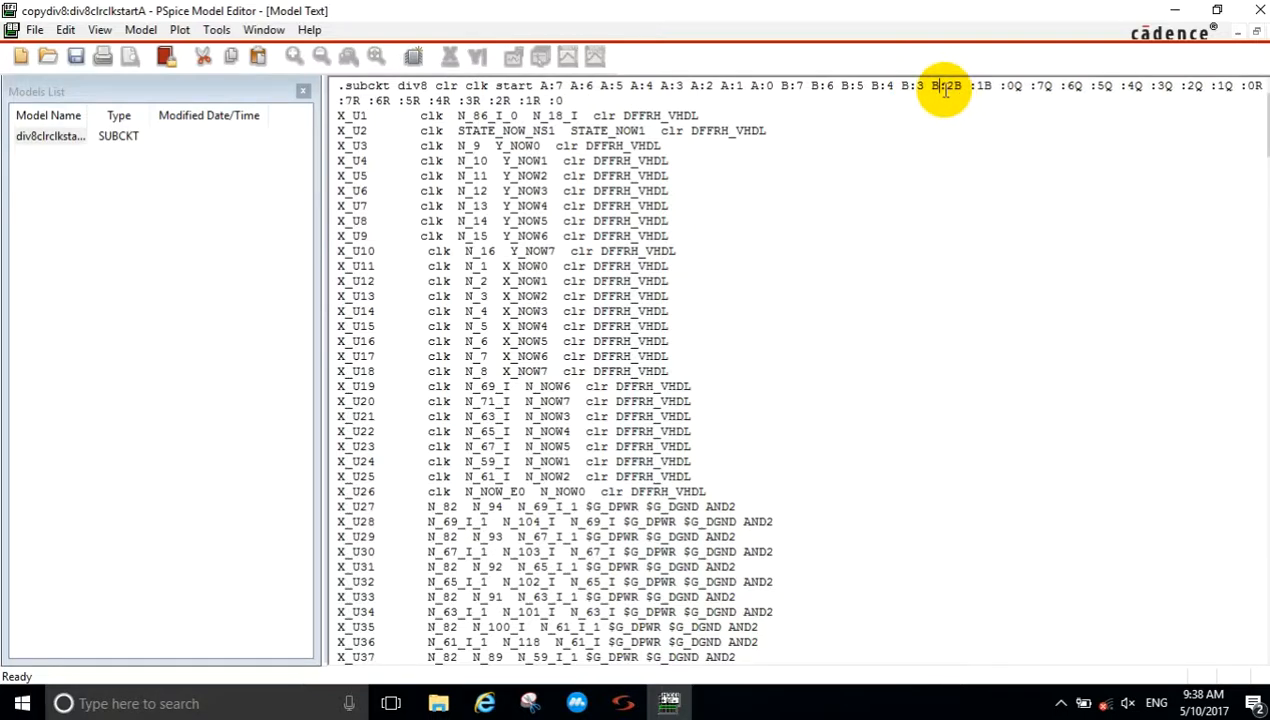
pyautogui.click(956, 86)
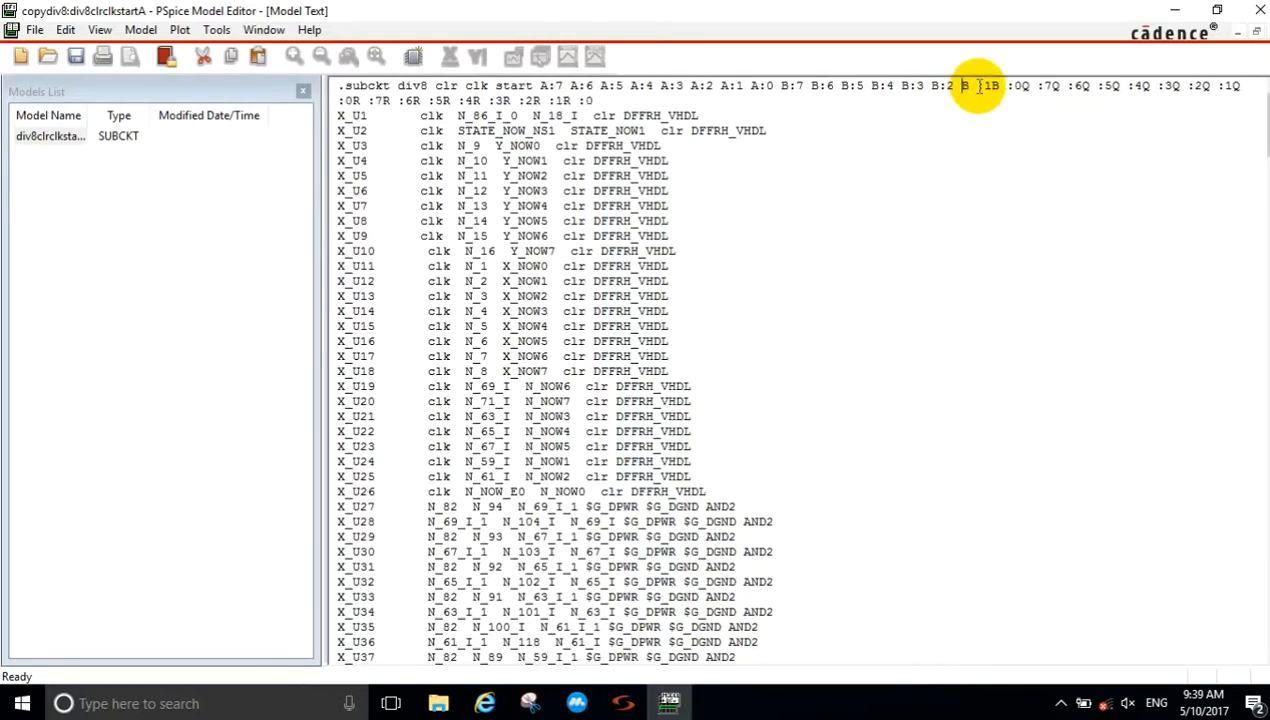
pyautogui.press('BackSpace')
pyautogui.click(985, 86)
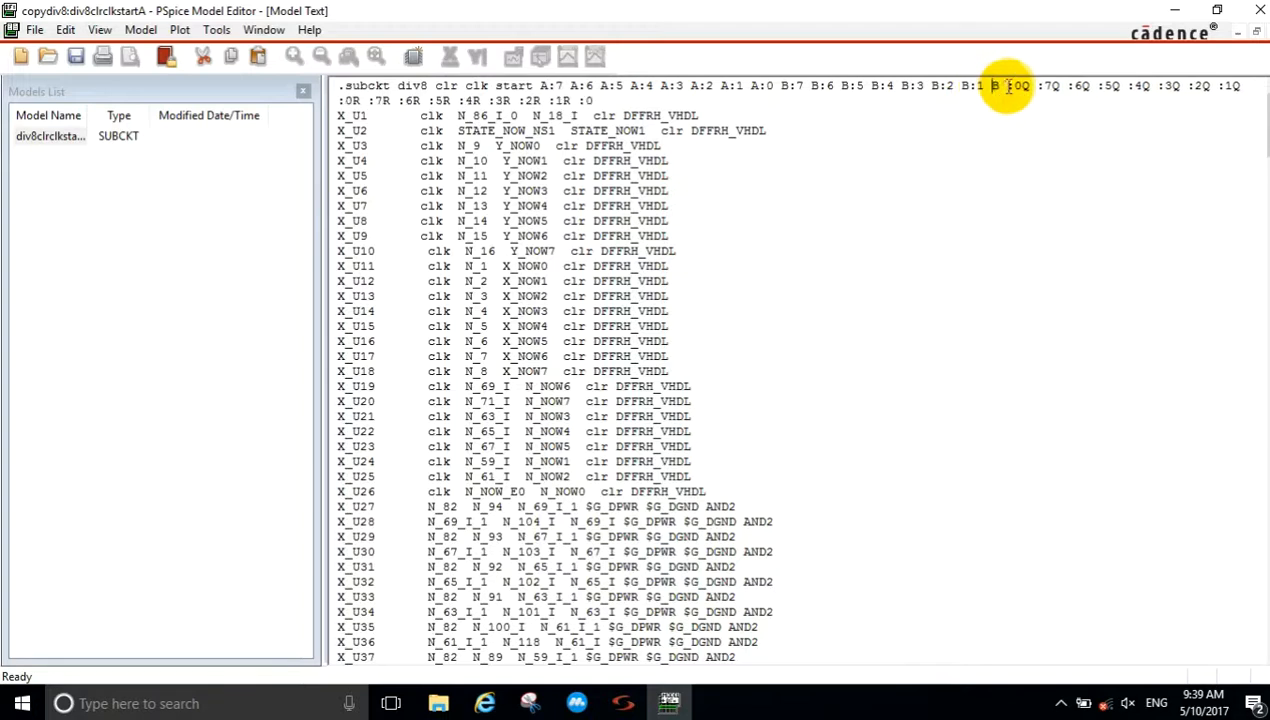
pyautogui.press('BackSpace')
pyautogui.click(1015, 86)
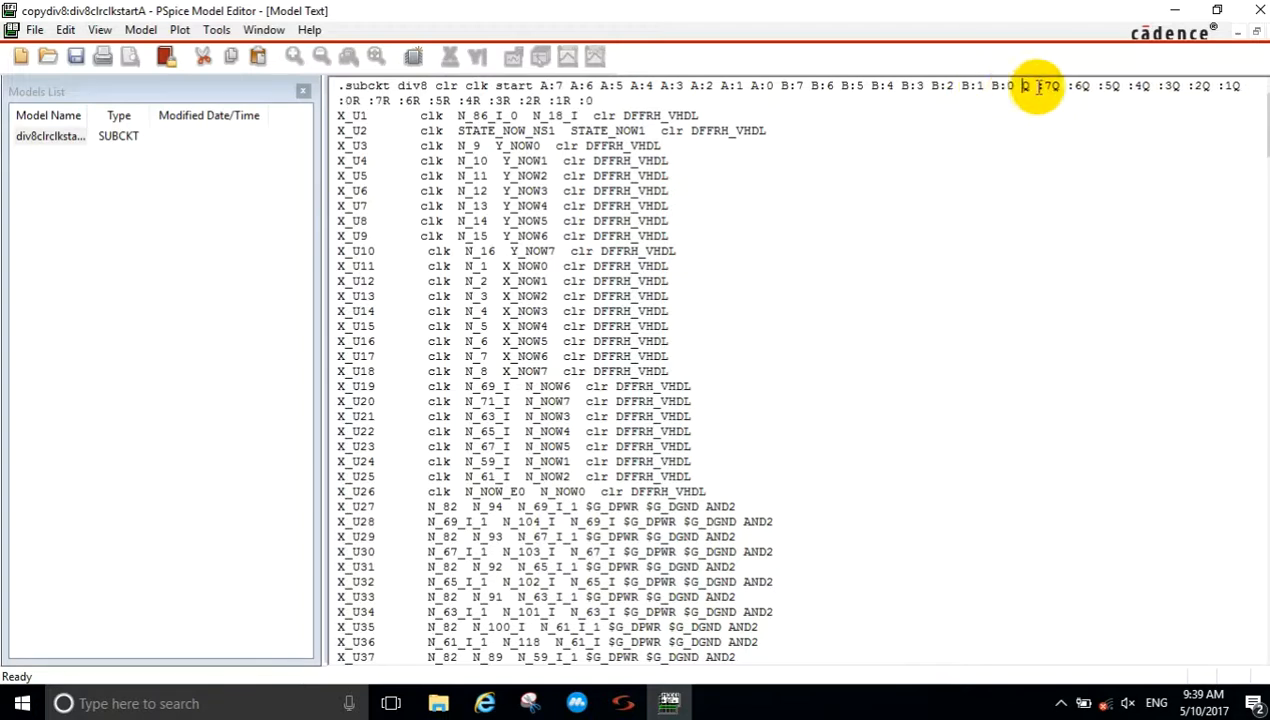
# Step: Correct the spacing of the first four Q pins in the .subckt line so they read Q:7 Q:6 Q:5 Q:4
pyautogui.press('BackSpace')
pyautogui.click(1044, 86)
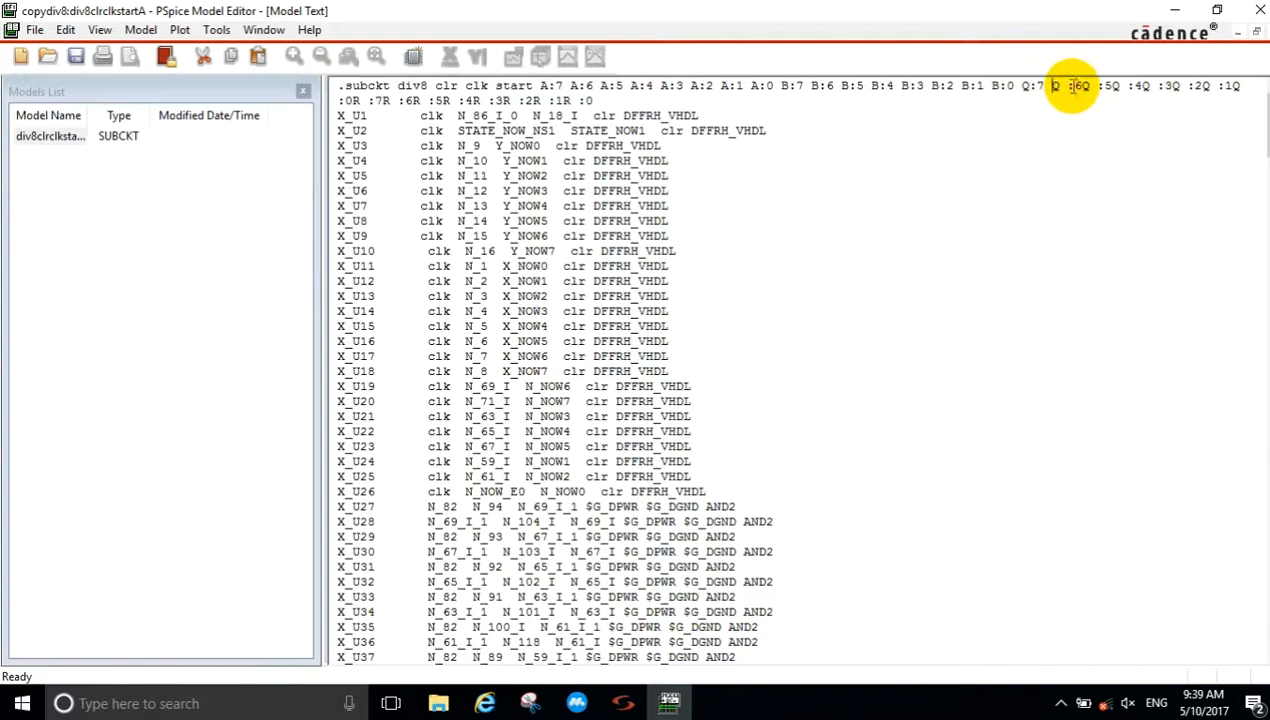
pyautogui.press('Right')
pyautogui.press('Delete')
pyautogui.click(1075, 86)
pyautogui.click(1097, 86)
pyautogui.press('BackSpace')
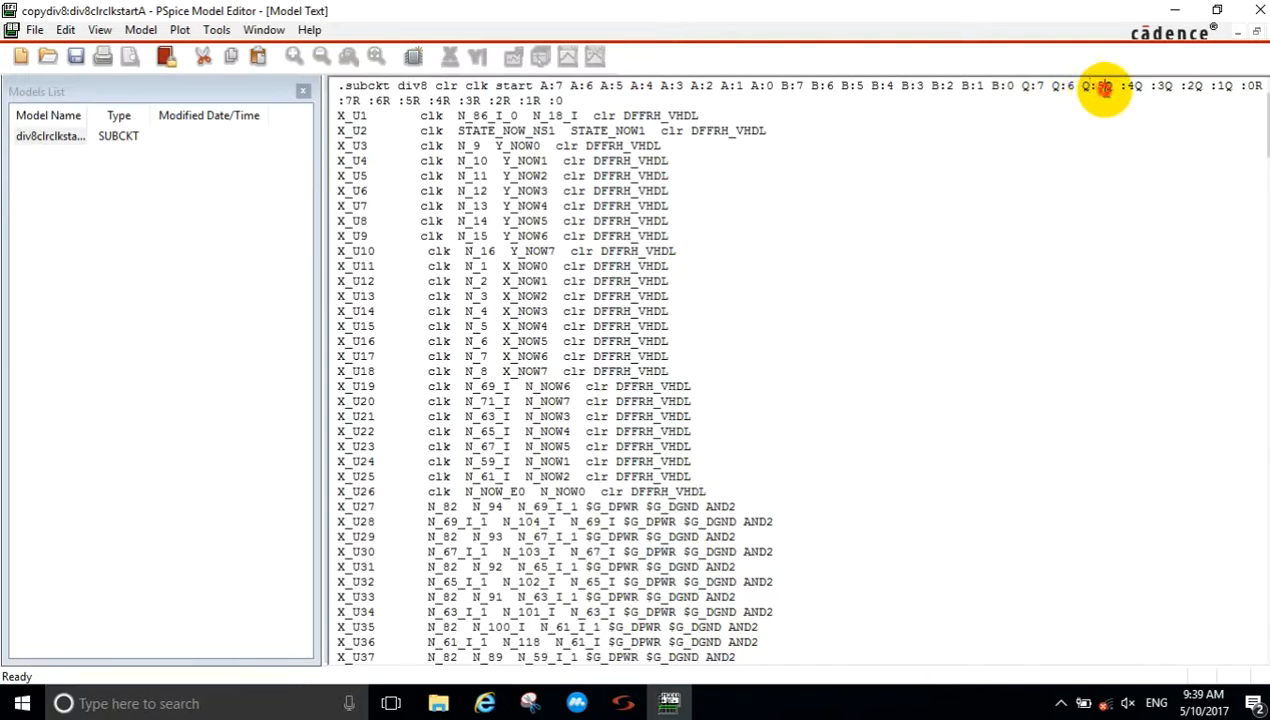
pyautogui.click(1105, 86)
pyautogui.click(1127, 86)
pyautogui.press('BackSpace')
pyautogui.click(1135, 86)
# Step: Correct the spacing of the remaining Q pins in the .subckt line to Q:3 Q:2 Q:1 Q:0
pyautogui.press('BackSpace')
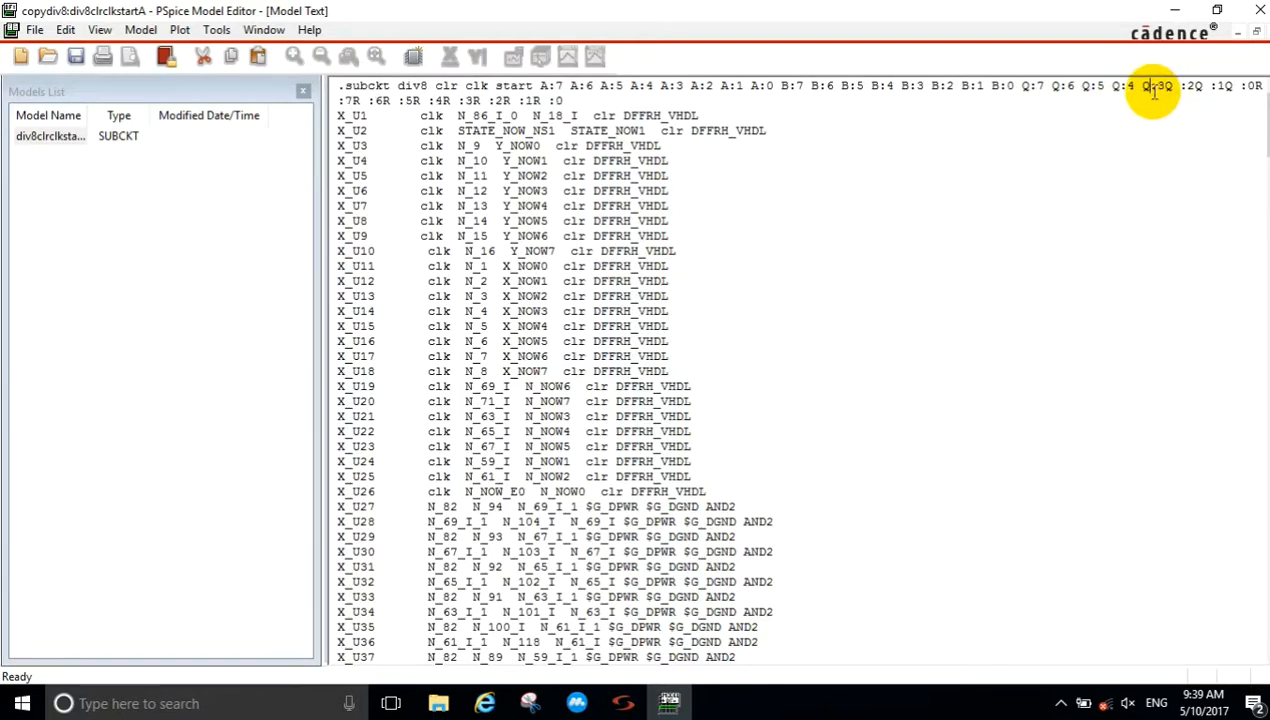
pyautogui.click(1161, 86)
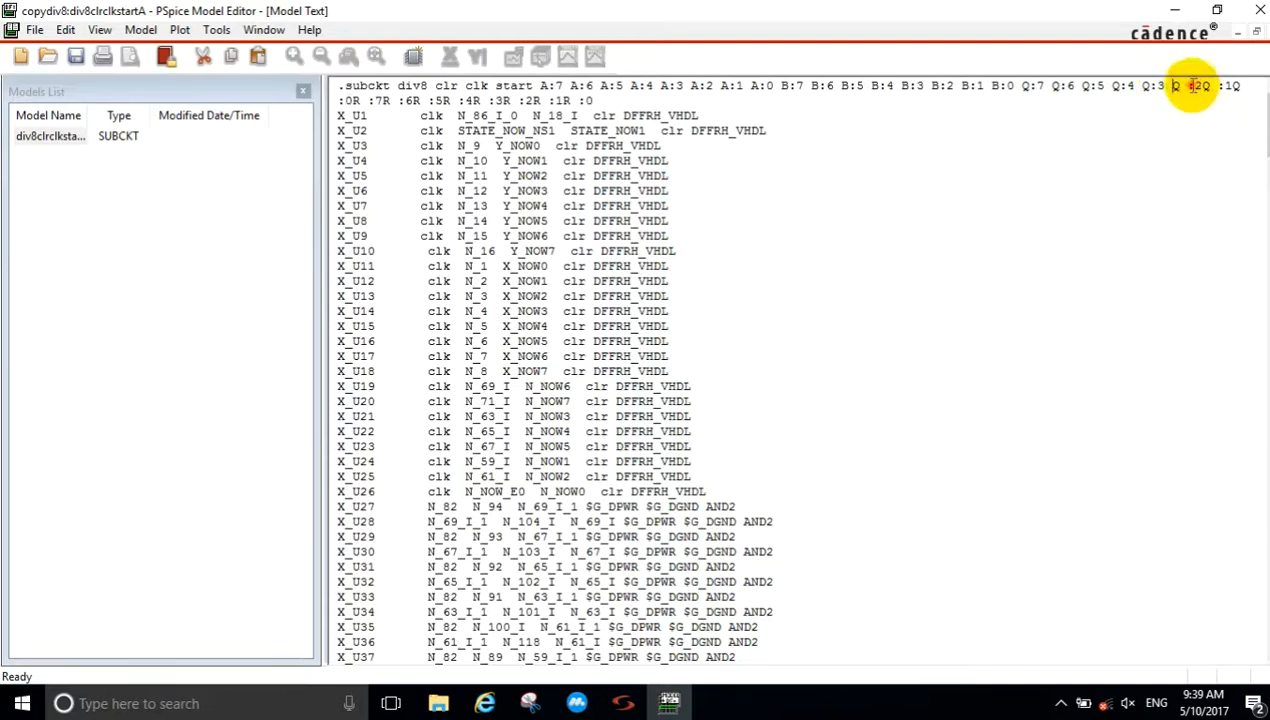
pyautogui.press('BackSpace')
pyautogui.click(1196, 86)
pyautogui.click(1216, 86)
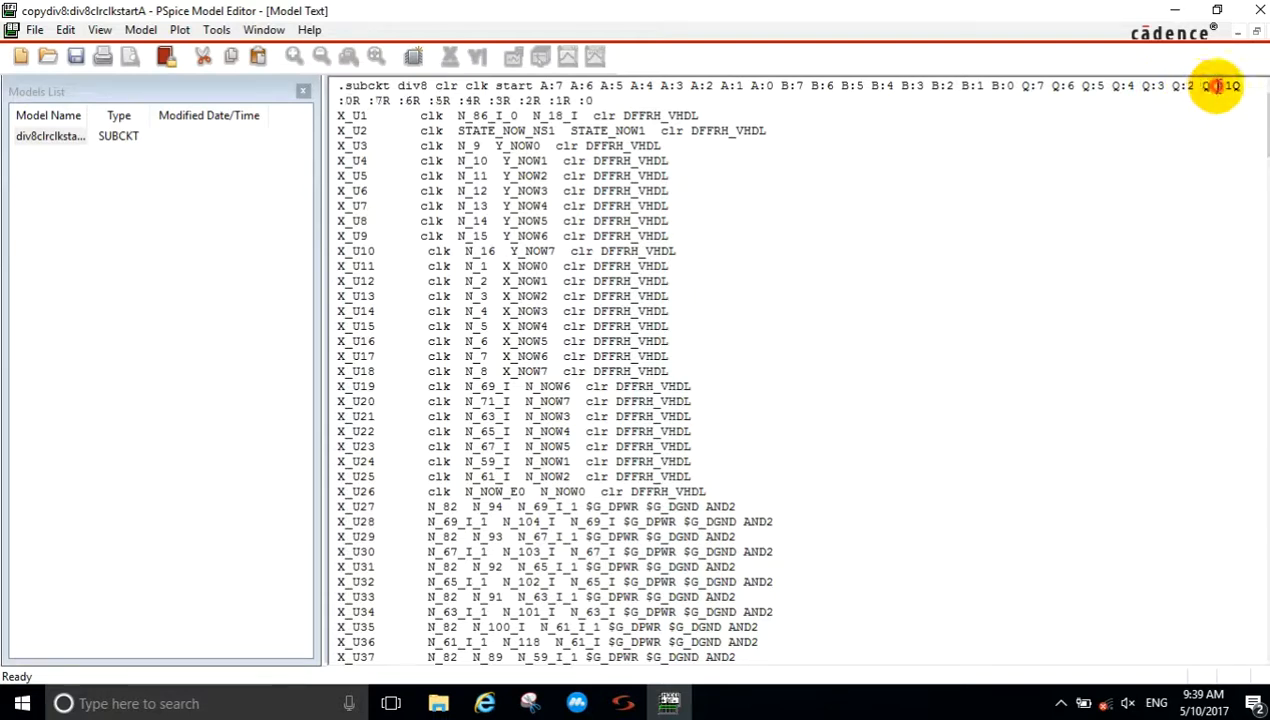
pyautogui.press('BackSpace')
pyautogui.click(1226, 86)
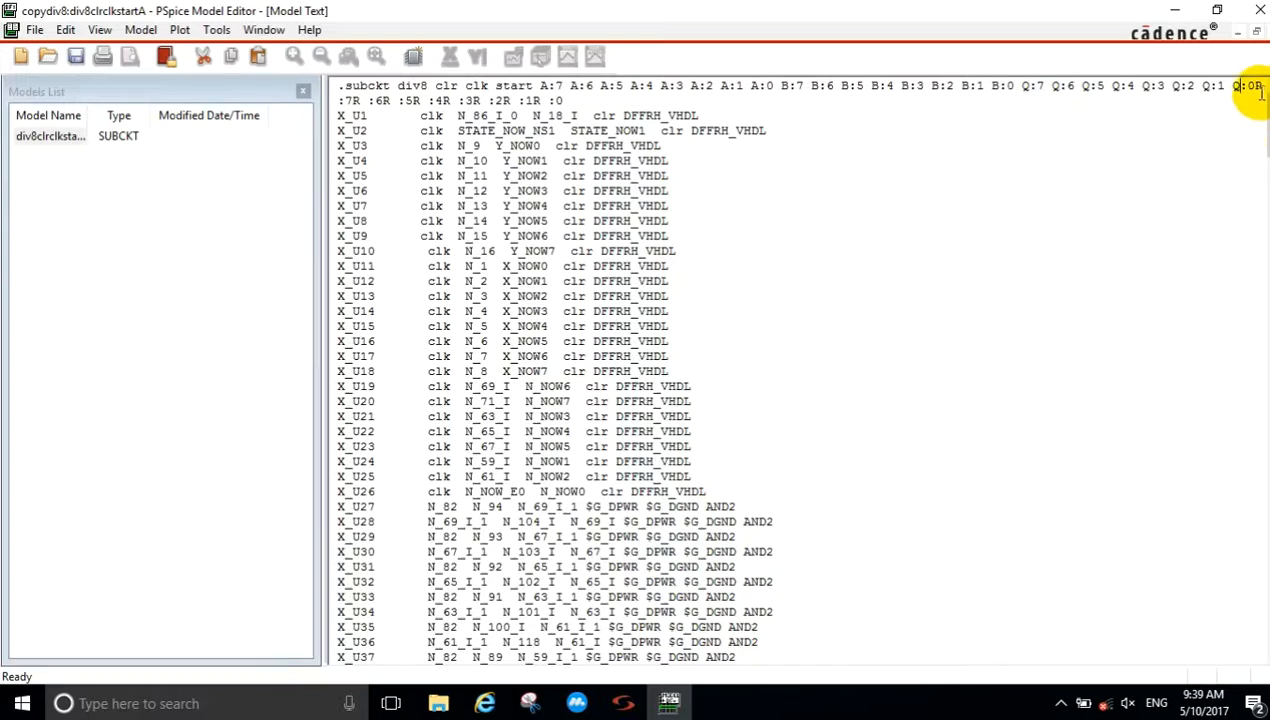
pyautogui.press('BackSpace')
# Step: Correct the spacing of the first four R pins in the .subckt line so they read R:7 R:6 R:5 R:4
pyautogui.click(368, 100)
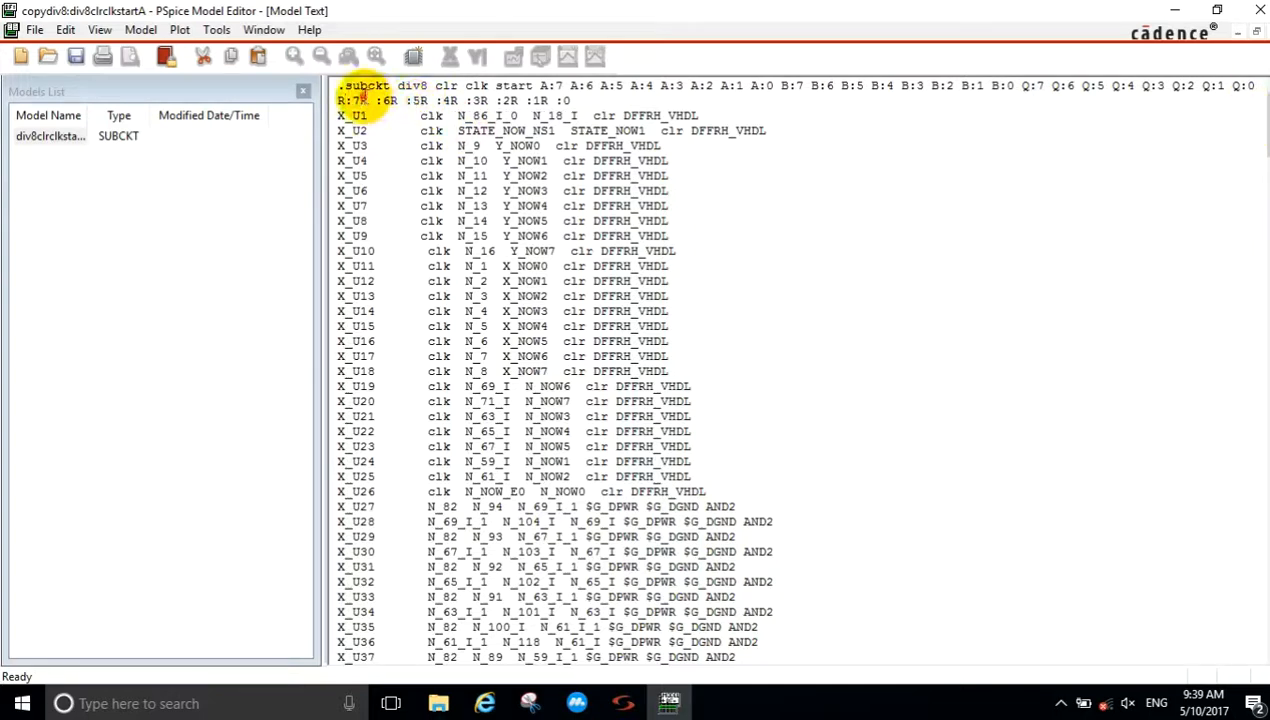
pyautogui.press('BackSpace')
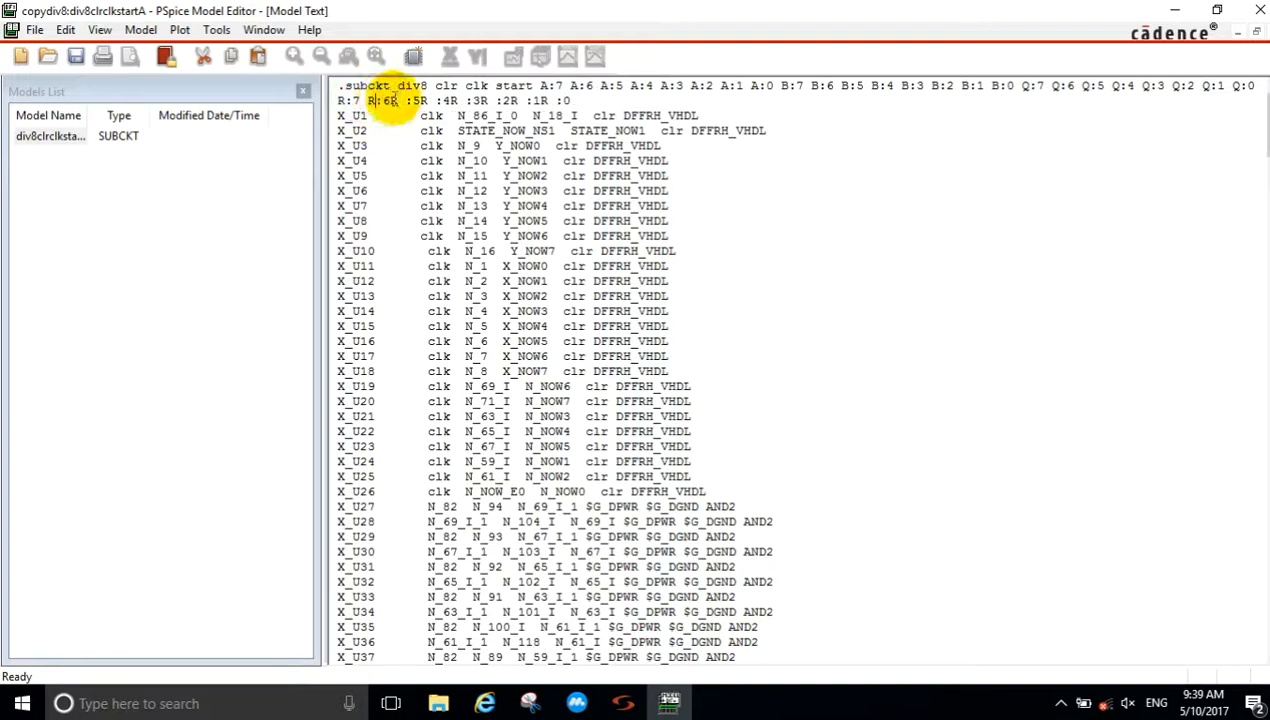
pyautogui.click(391, 100)
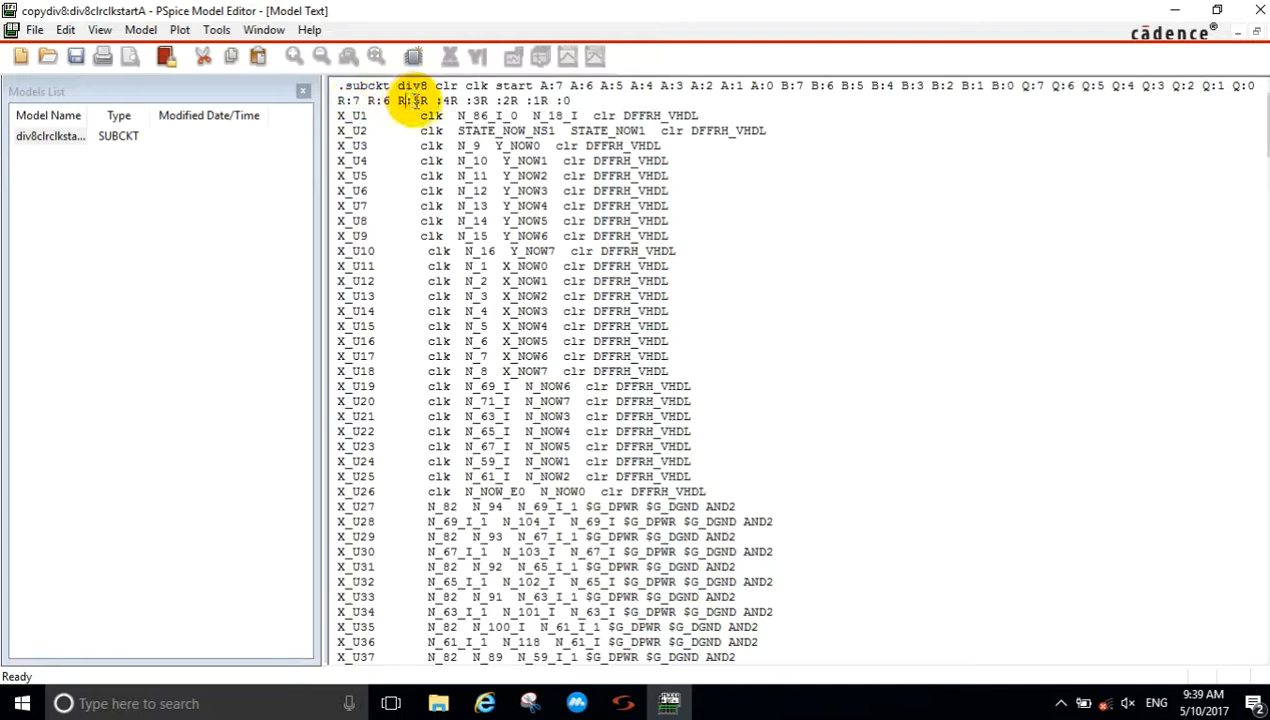
pyautogui.click(421, 100)
pyautogui.click(441, 100)
pyautogui.press('BackSpace')
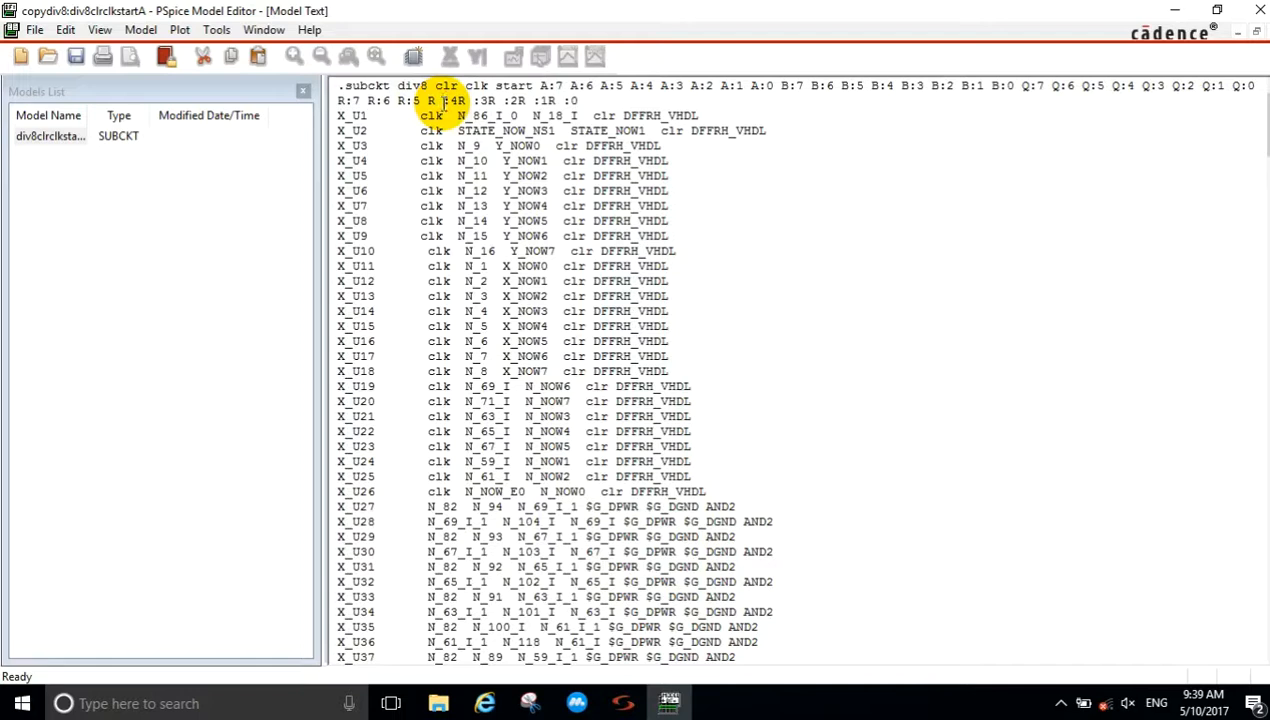
pyautogui.click(451, 100)
# Step: Correct the spacing of the remaining R pins in the .subckt line to R:3 R:2 R:1 R:0
pyautogui.click(474, 100)
pyautogui.press('BackSpace')
pyautogui.click(481, 100)
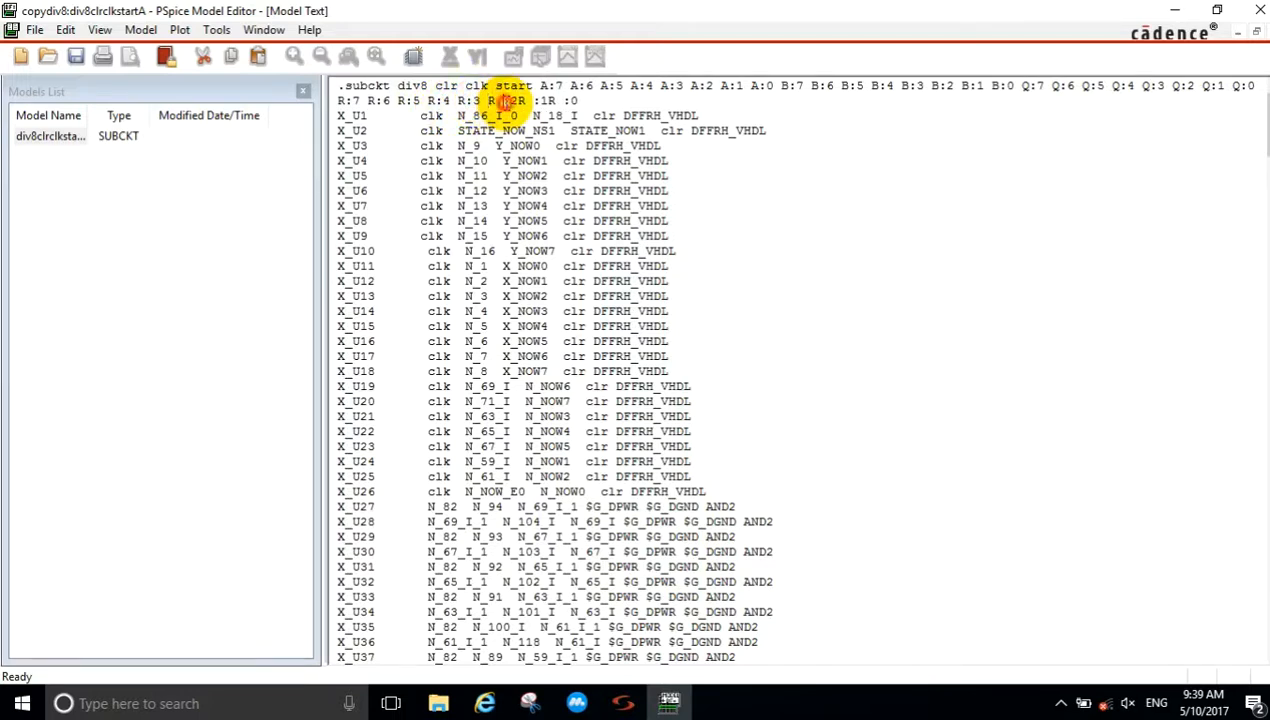
pyautogui.click(496, 100)
pyautogui.press('BackSpace')
pyautogui.click(512, 100)
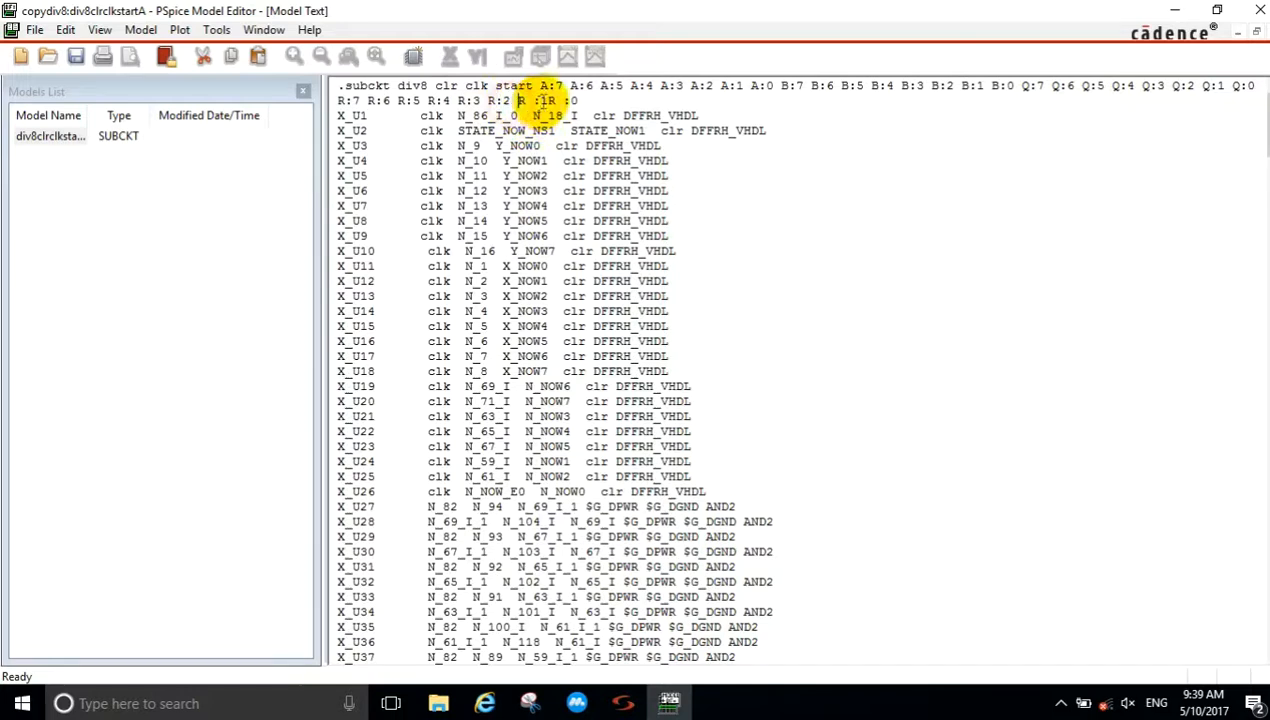
pyautogui.click(533, 100)
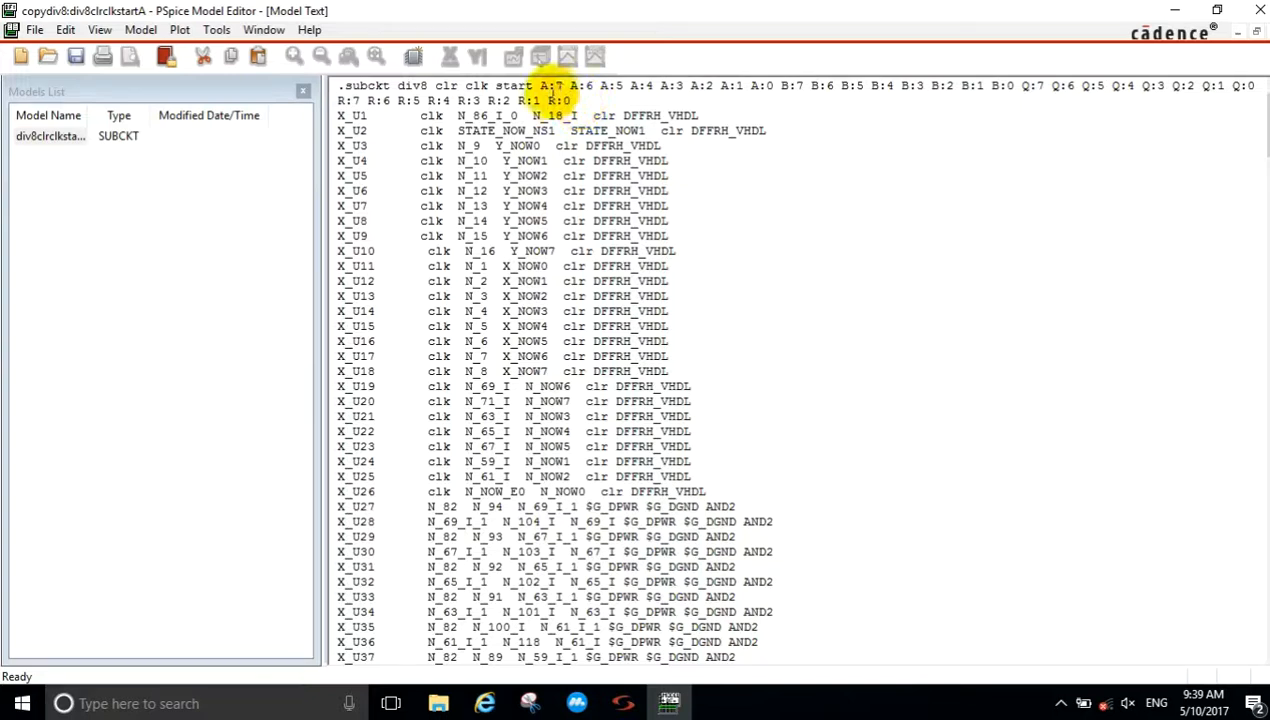
# Step: Move the start pin to the end of the .subckt div8 pin list, after R:0, and save the library
pyautogui.moveTo(494, 86); pyautogui.dragTo(535, 86)
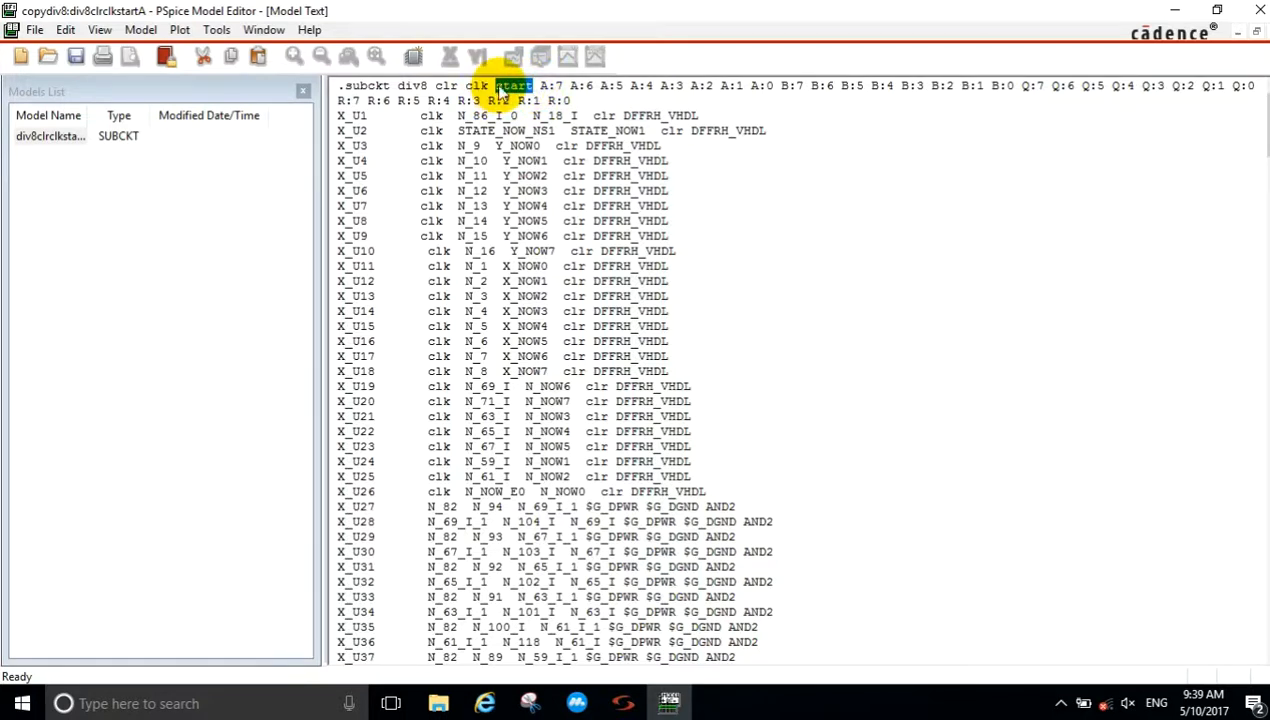
pyautogui.press('Delete')
pyautogui.press('Delete')
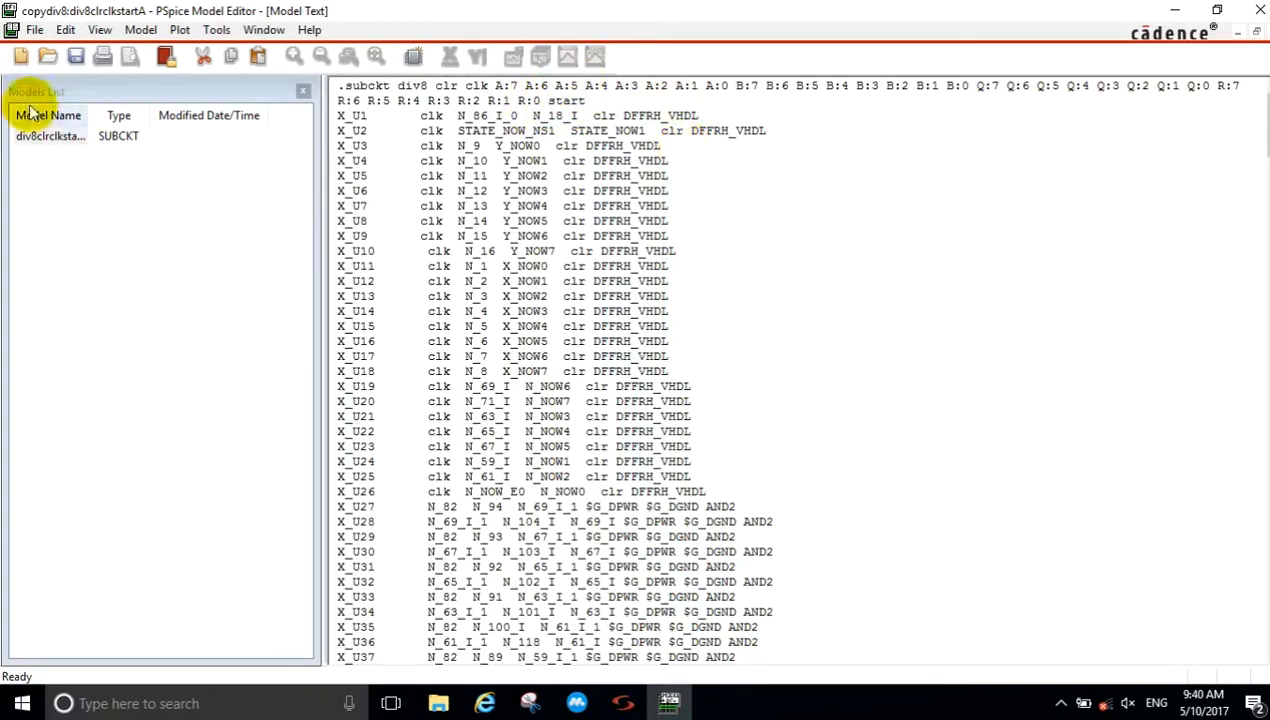
pyautogui.click(75, 57)
pyautogui.click(50, 137)
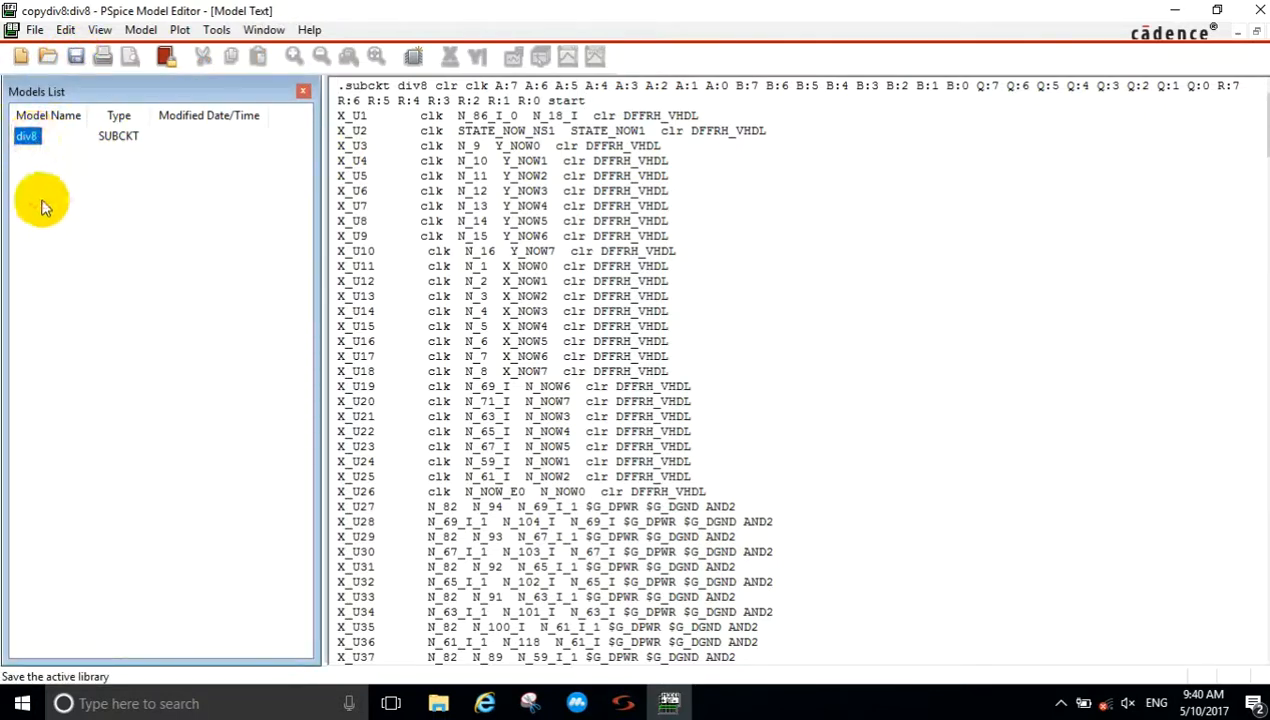
# Step: Begin exporting the model to a part library, with copydiv8.lib from the Library folder as the input model library
pyautogui.click(35, 31)
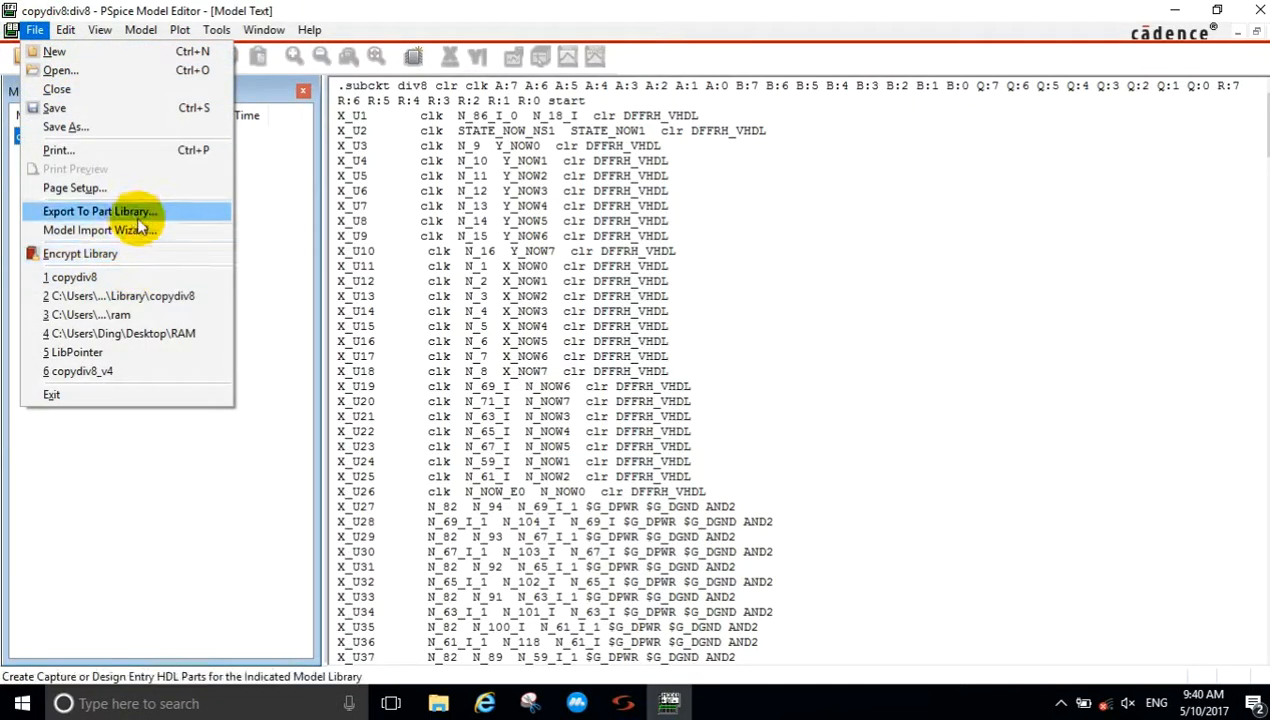
pyautogui.click(92, 212)
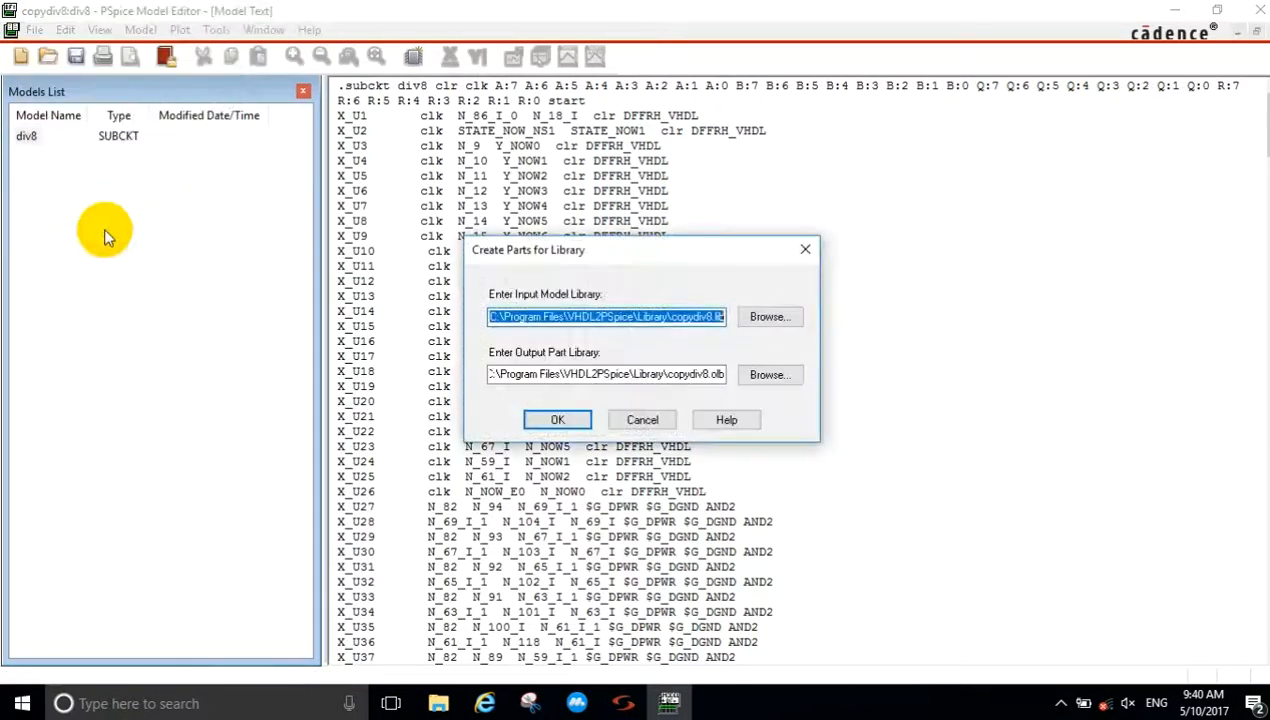
pyautogui.click(740, 318)
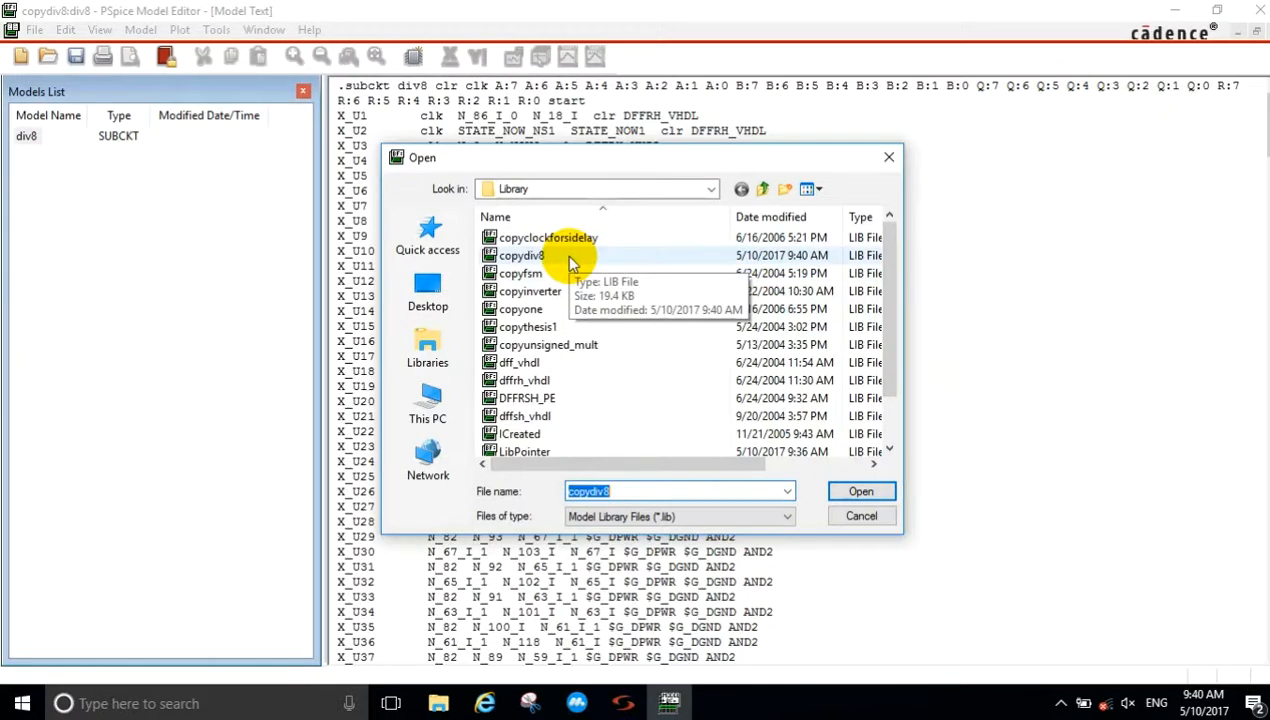
pyautogui.click(565, 254)
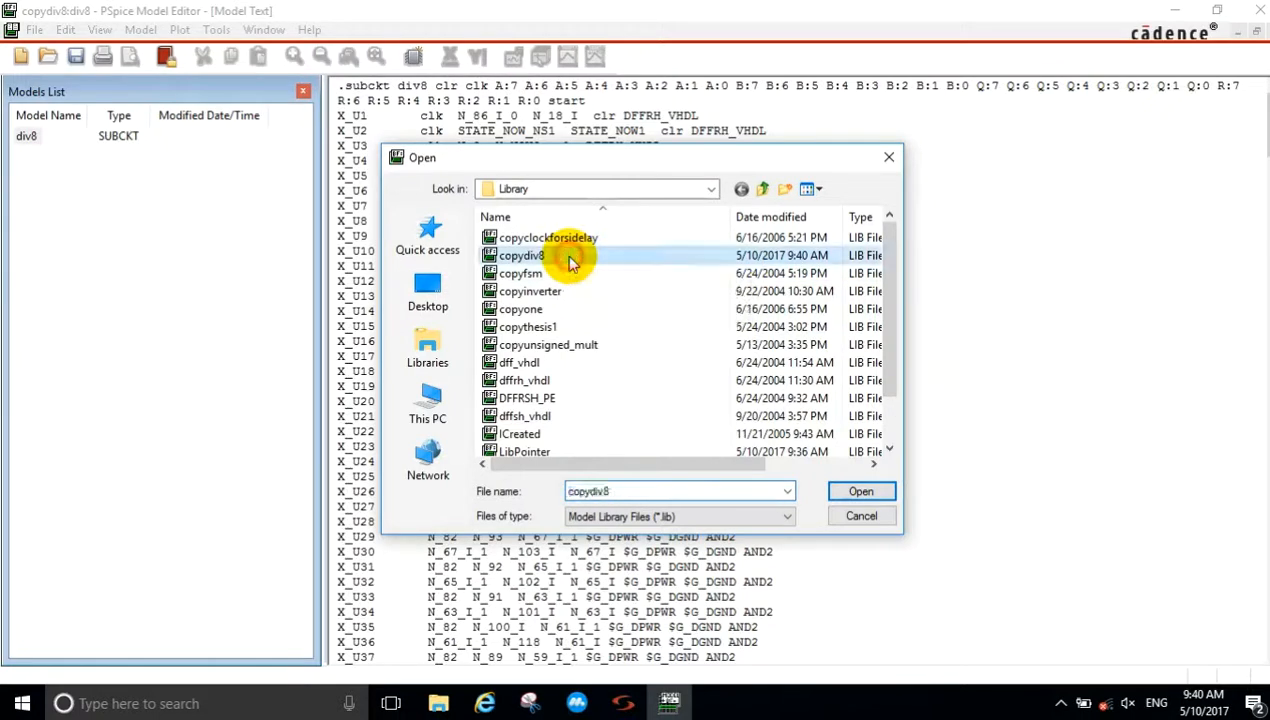
pyautogui.click(858, 492)
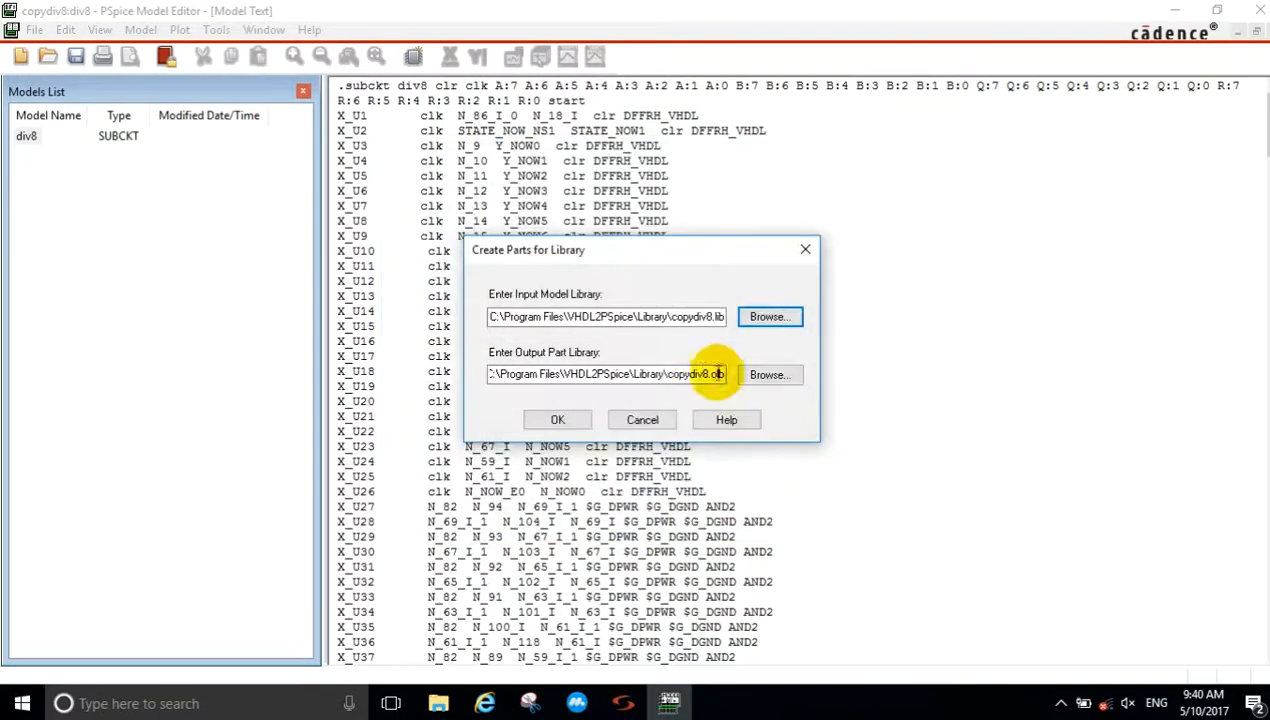
# Step: Set DIVIDER_VHDL in the CaptureSymbols folder as the output part library and create the parts
pyautogui.click(786, 386)
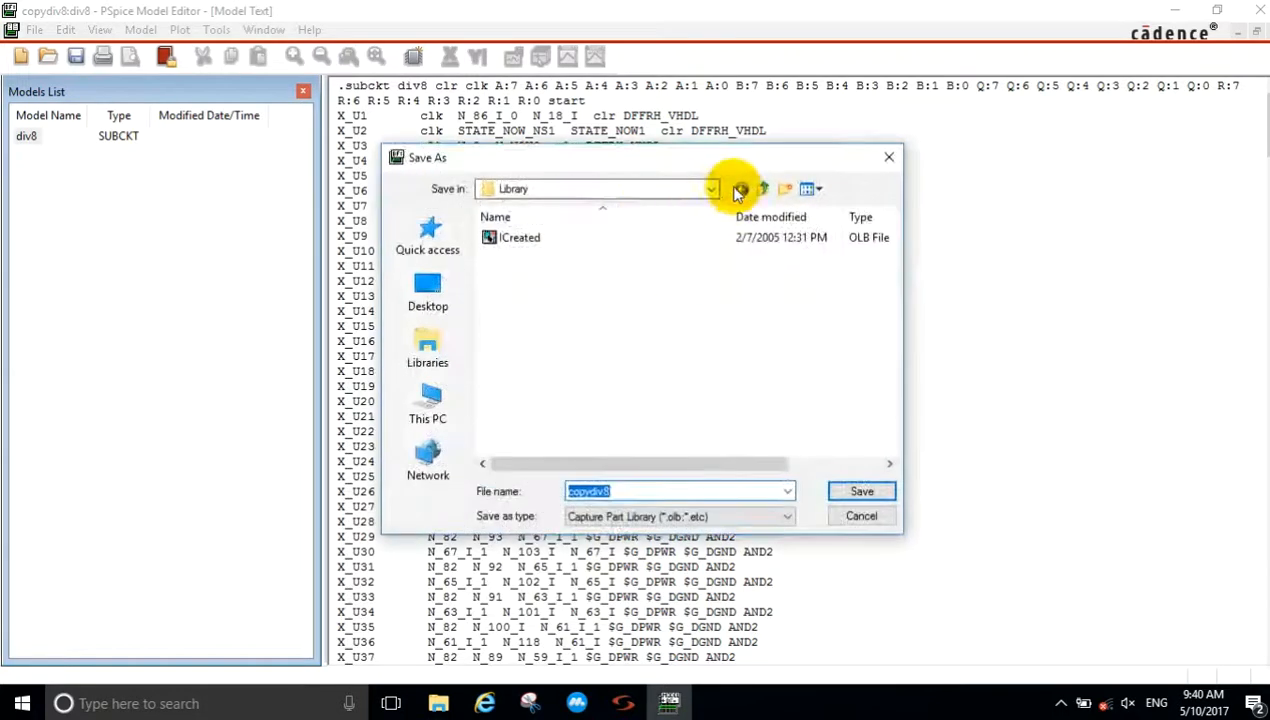
pyautogui.click(765, 190)
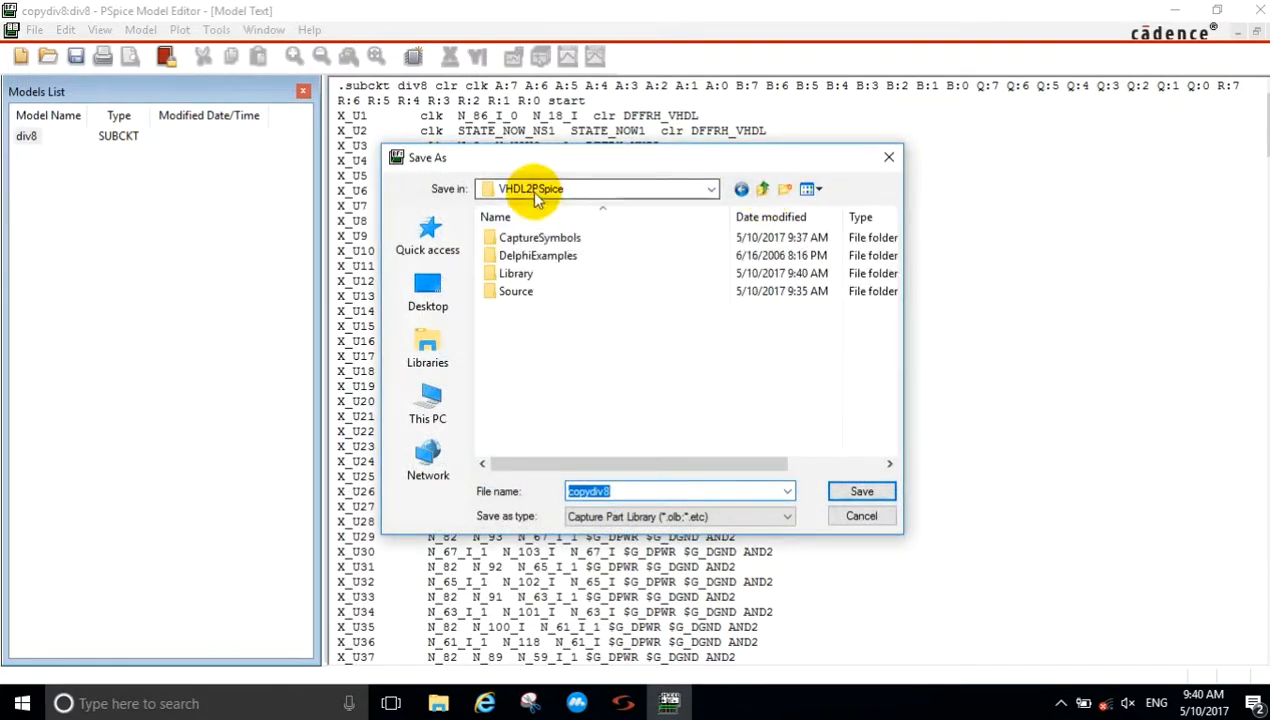
pyautogui.doubleClick(539, 237)
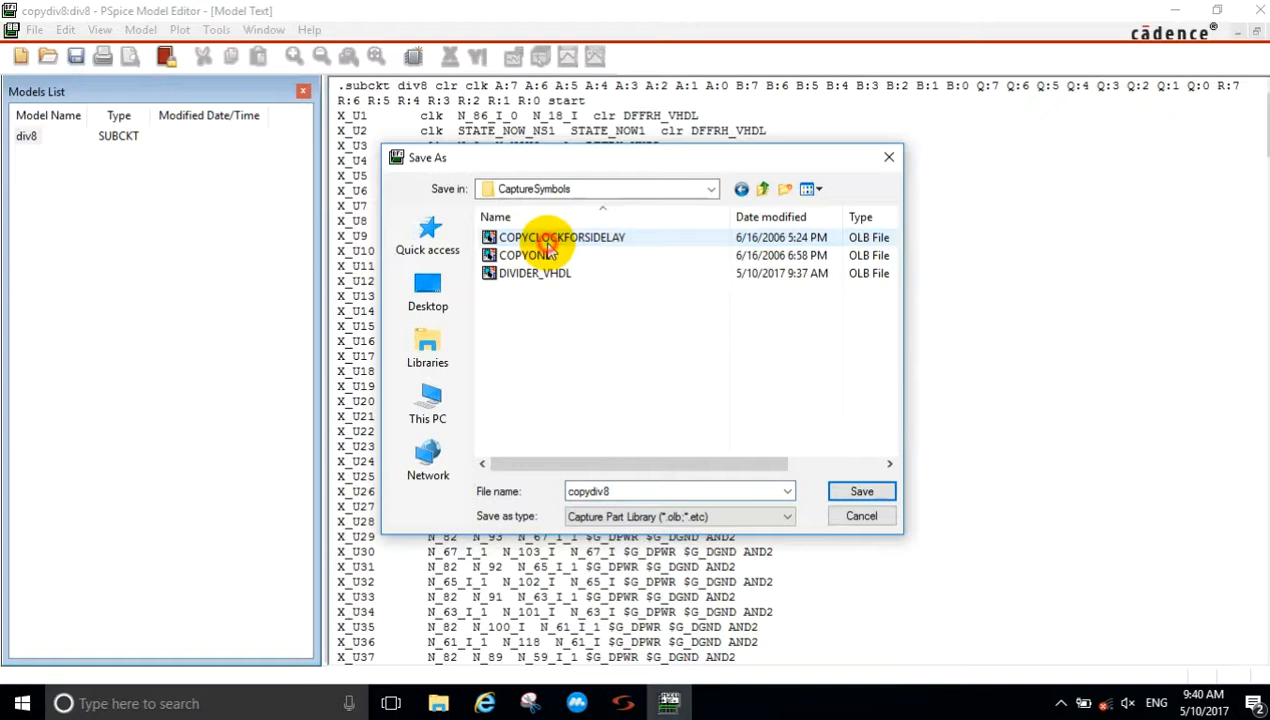
pyautogui.click(545, 279)
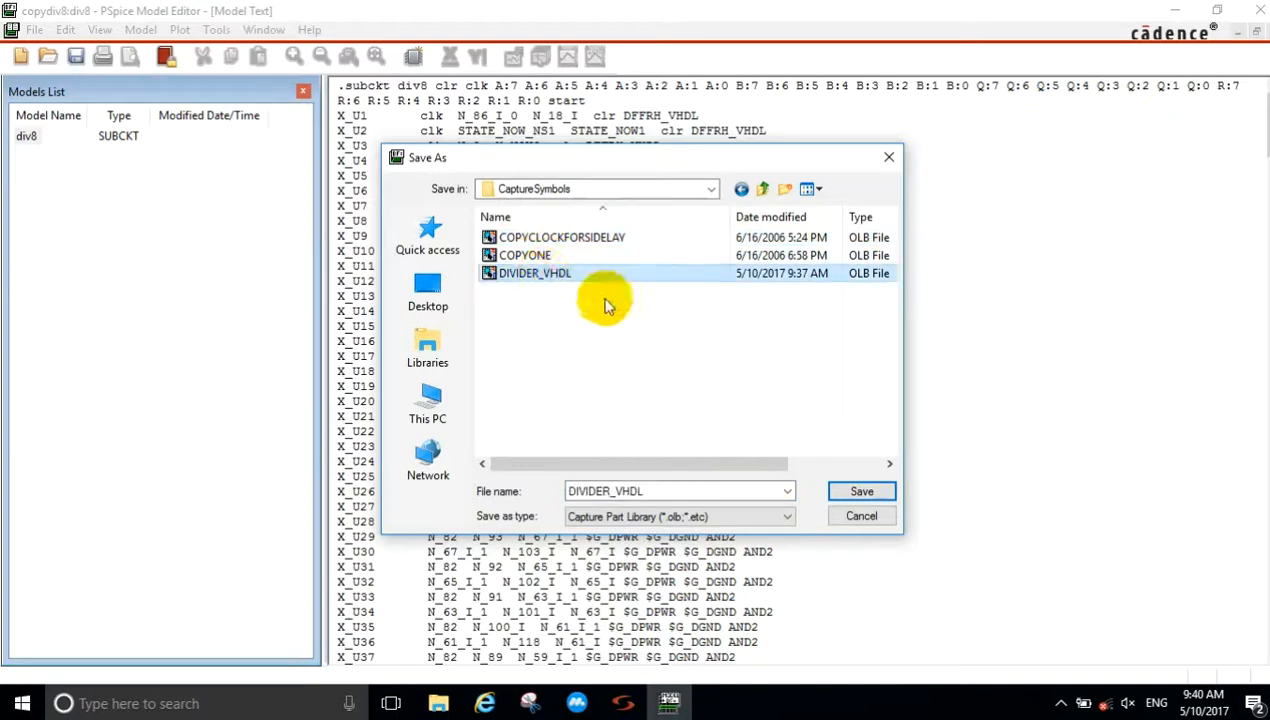
pyautogui.click(848, 492)
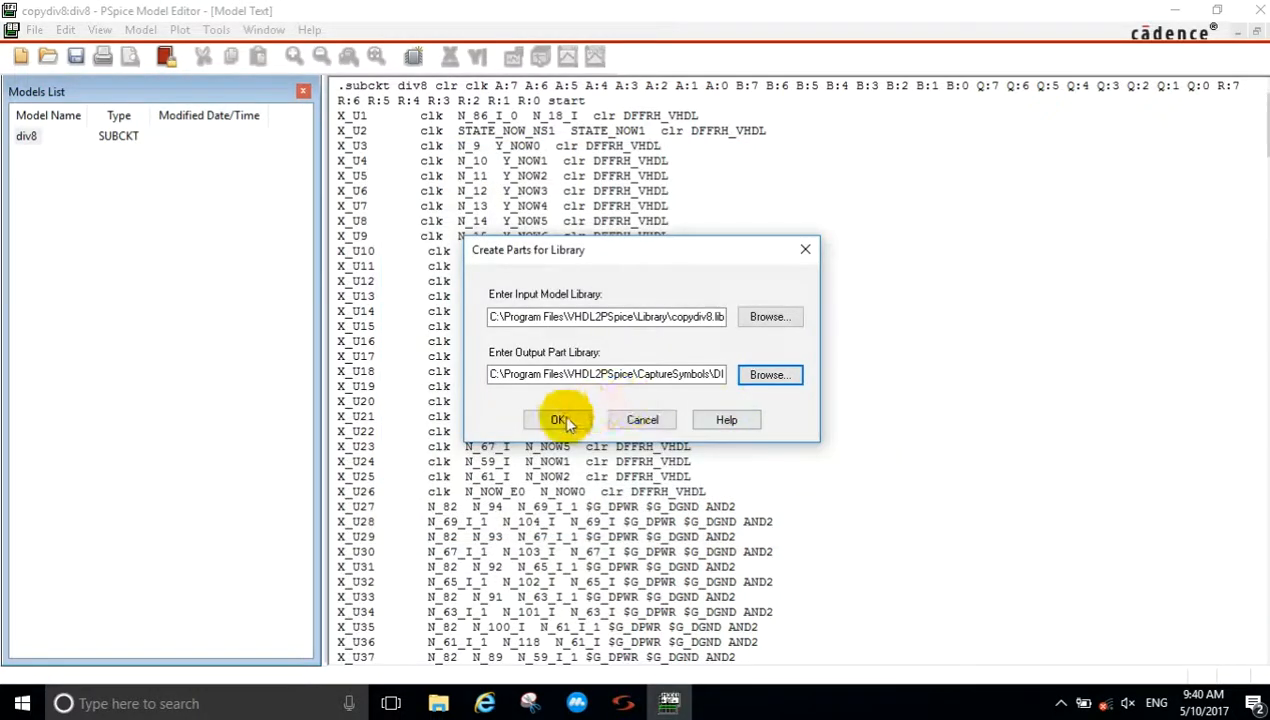
pyautogui.click(584, 416)
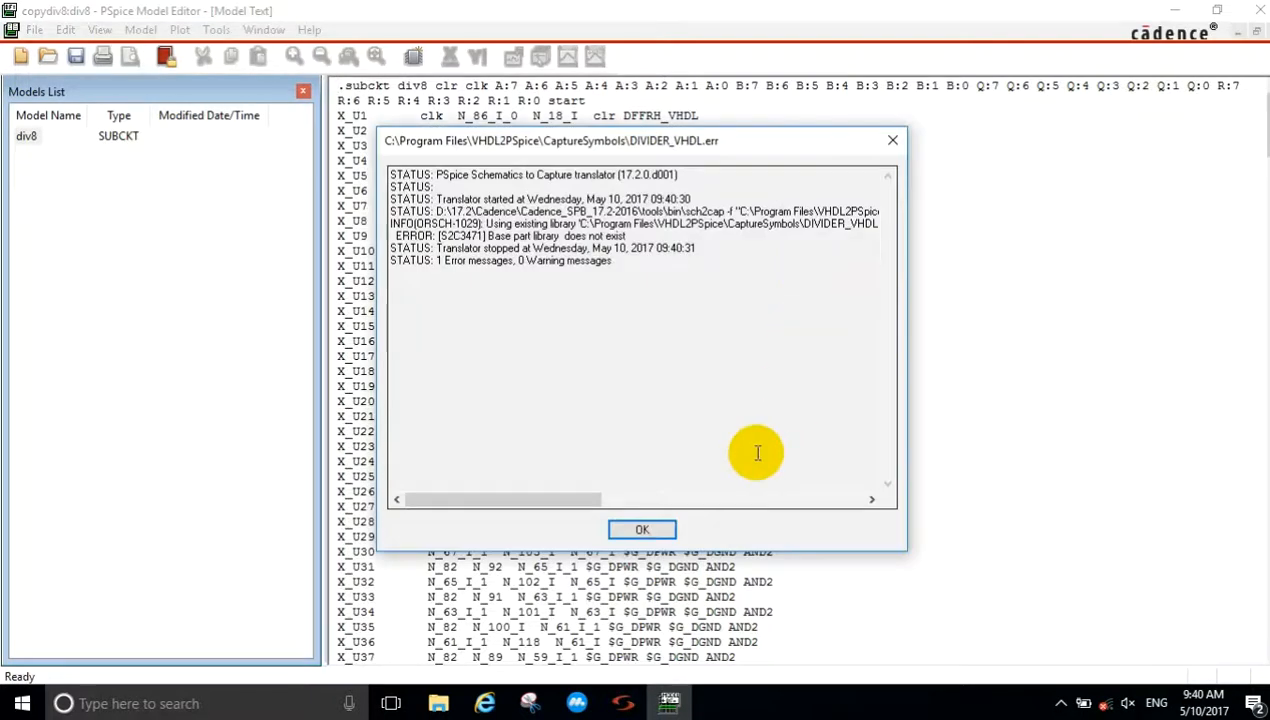
pyautogui.click(662, 529)
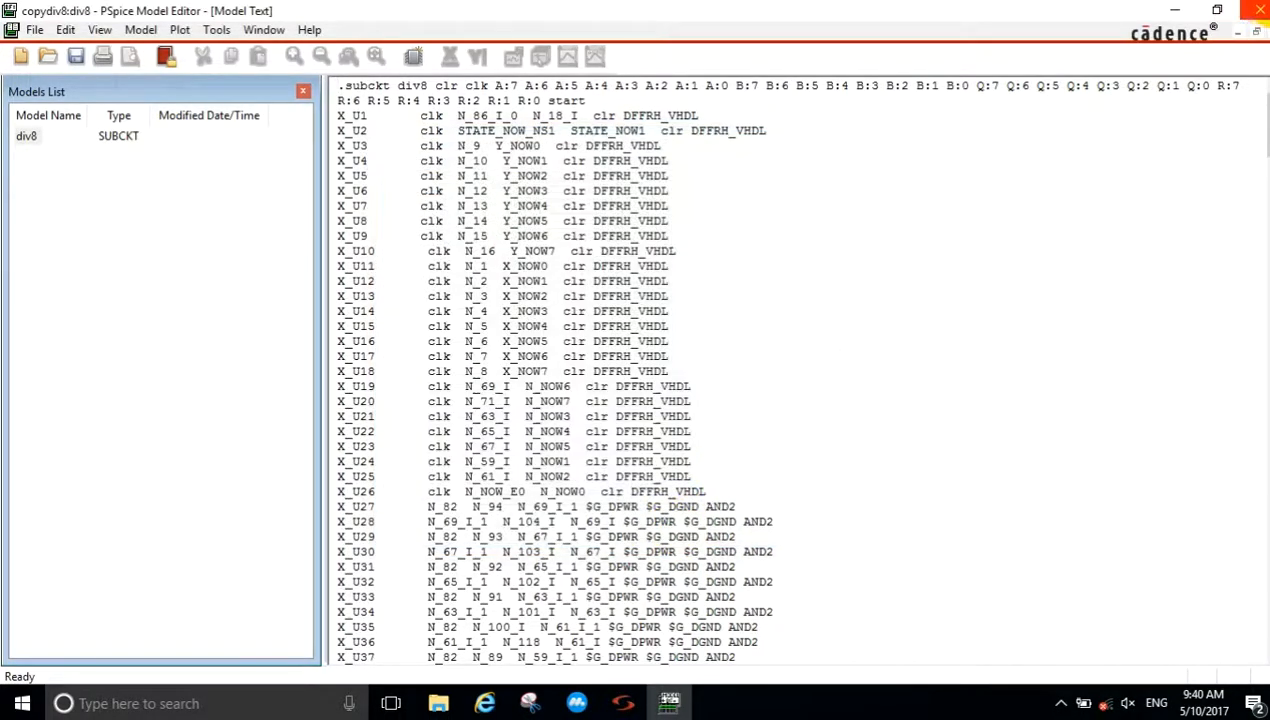
# Step: Close Model Editor and open the LibPointer library file from VHDL2PSpice's Library folder in Notepad
pyautogui.click(1258, 10)
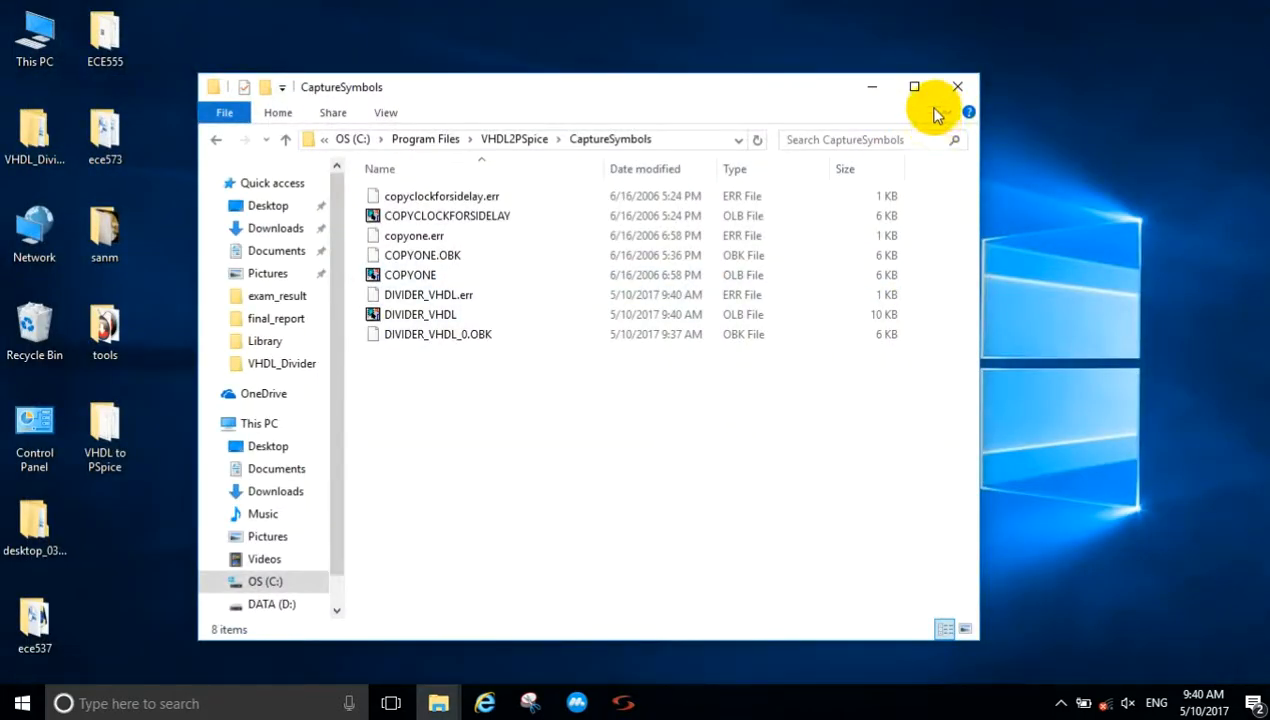
pyautogui.click(512, 139)
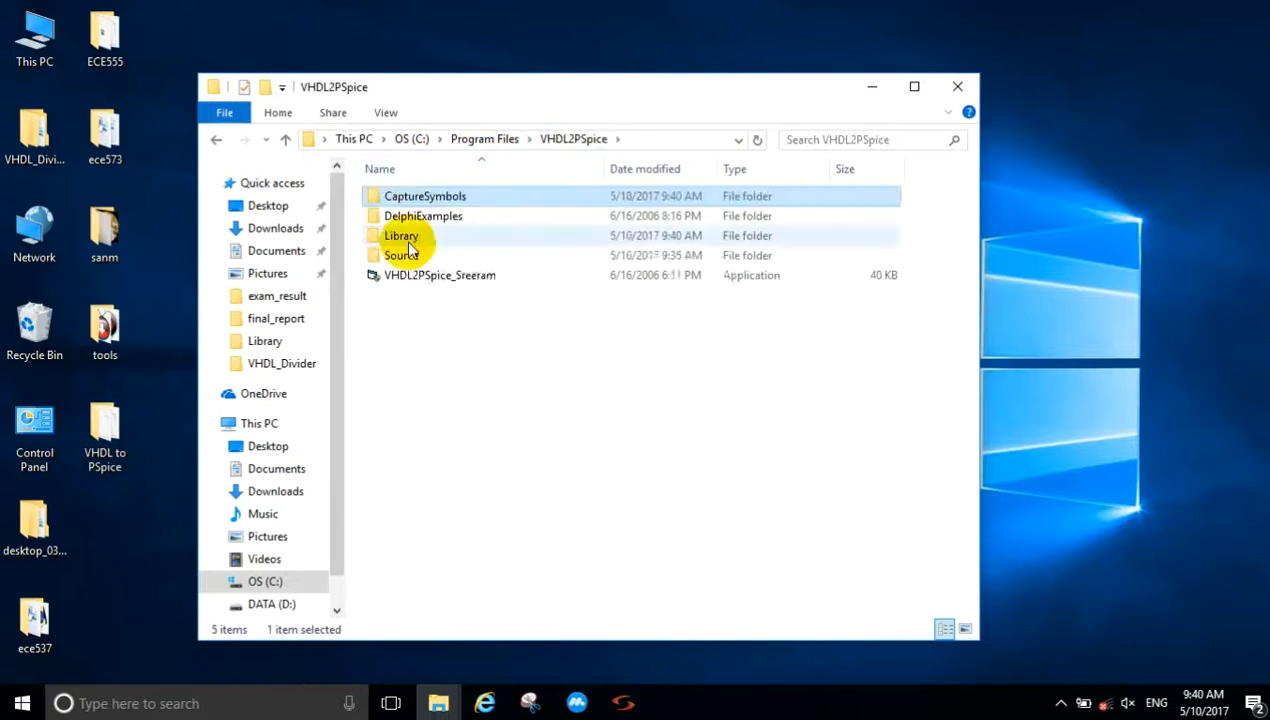
pyautogui.doubleClick(407, 240)
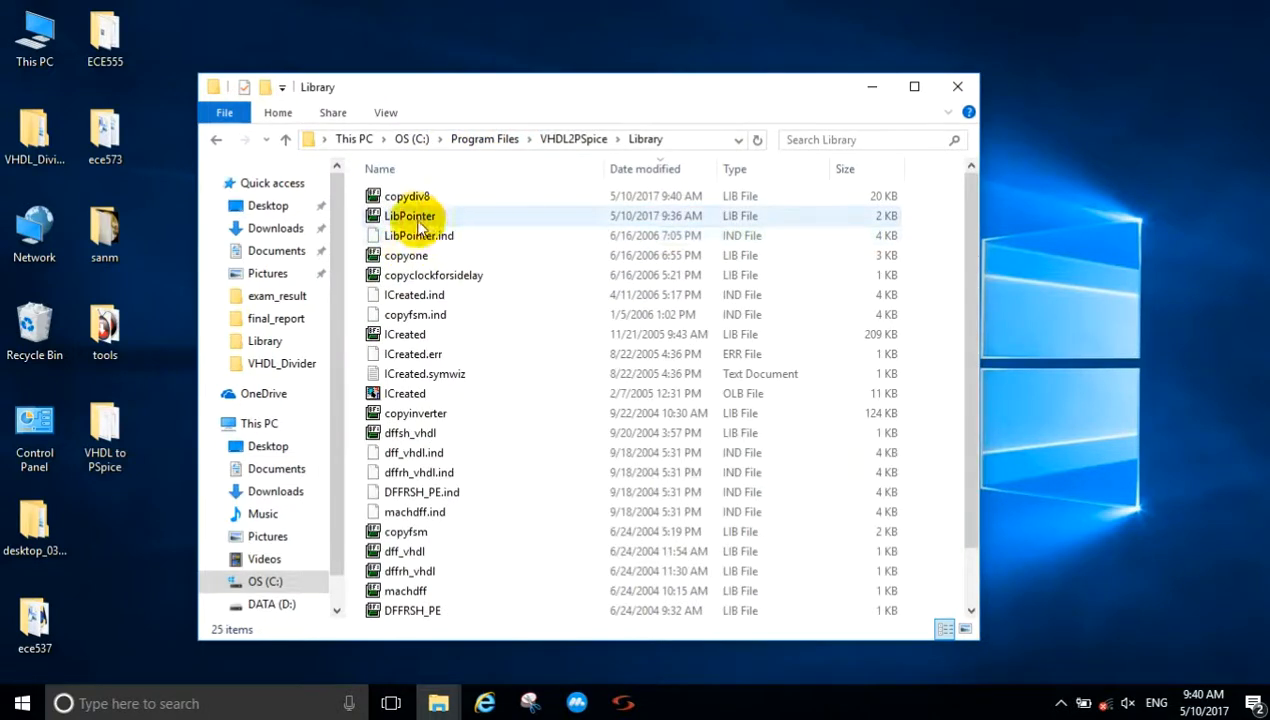
pyautogui.click(412, 222)
pyautogui.rightClick(415, 222)
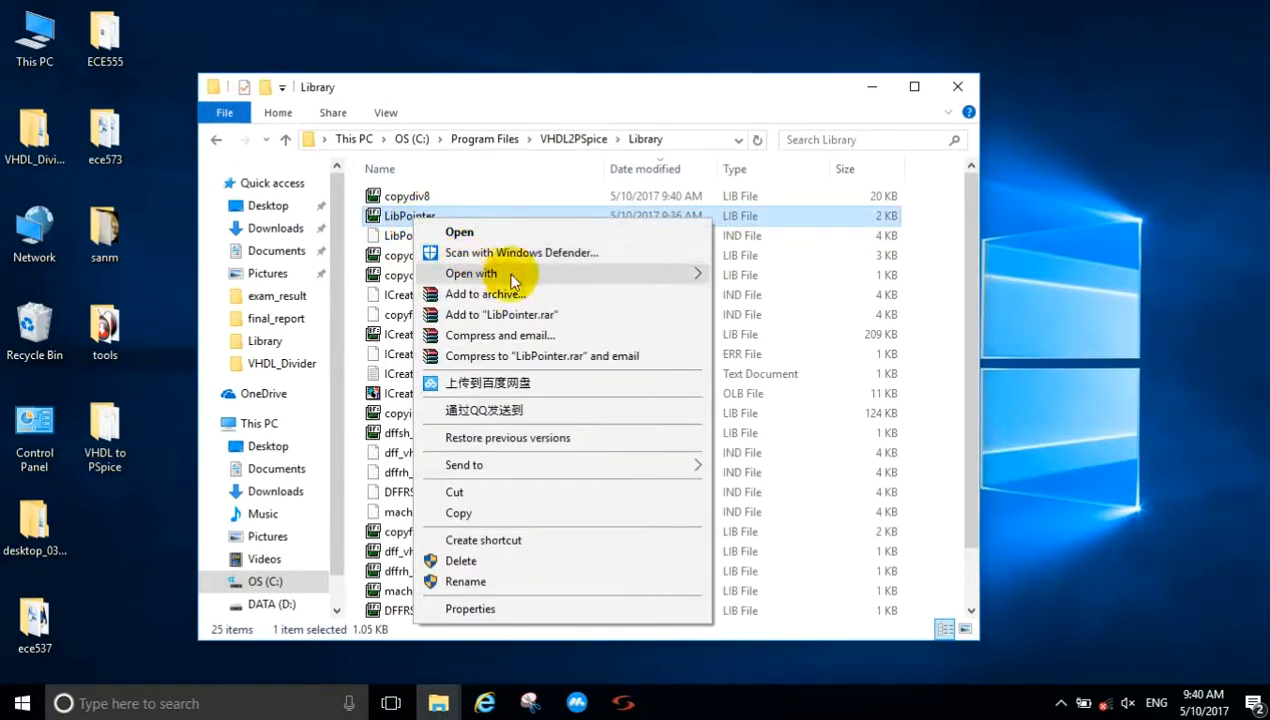
pyautogui.moveTo(694, 273)
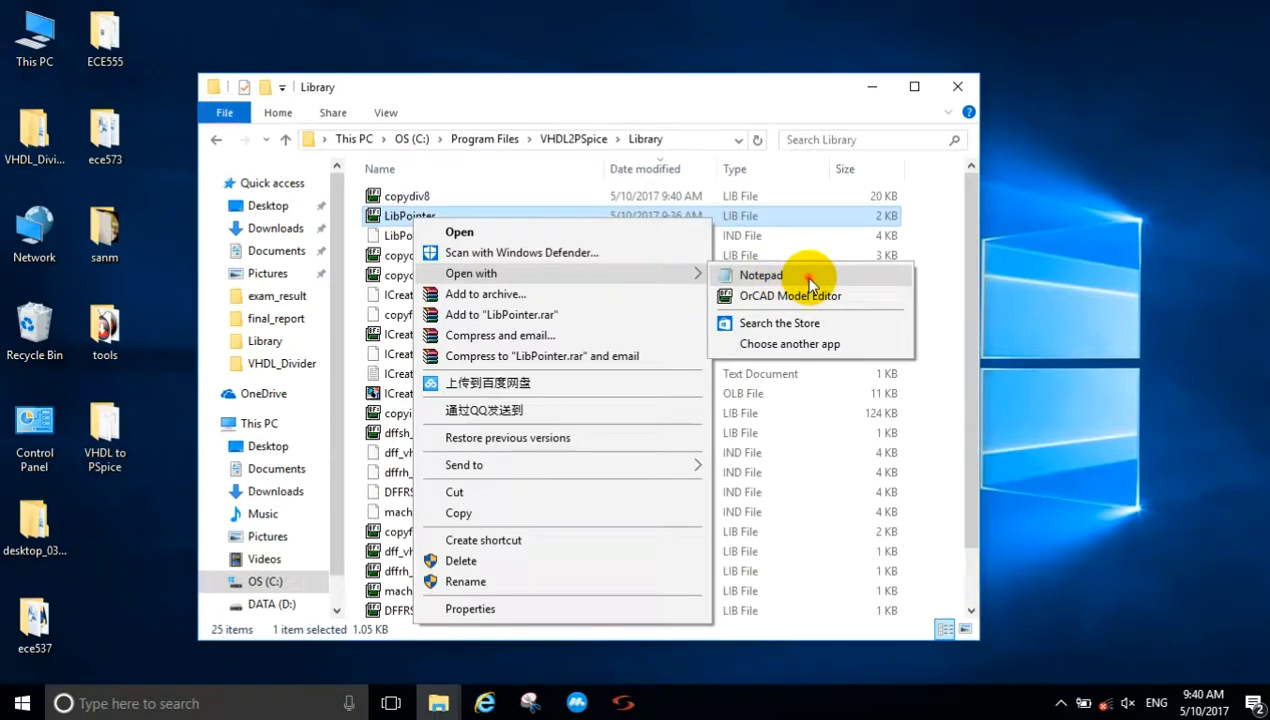
pyautogui.click(765, 275)
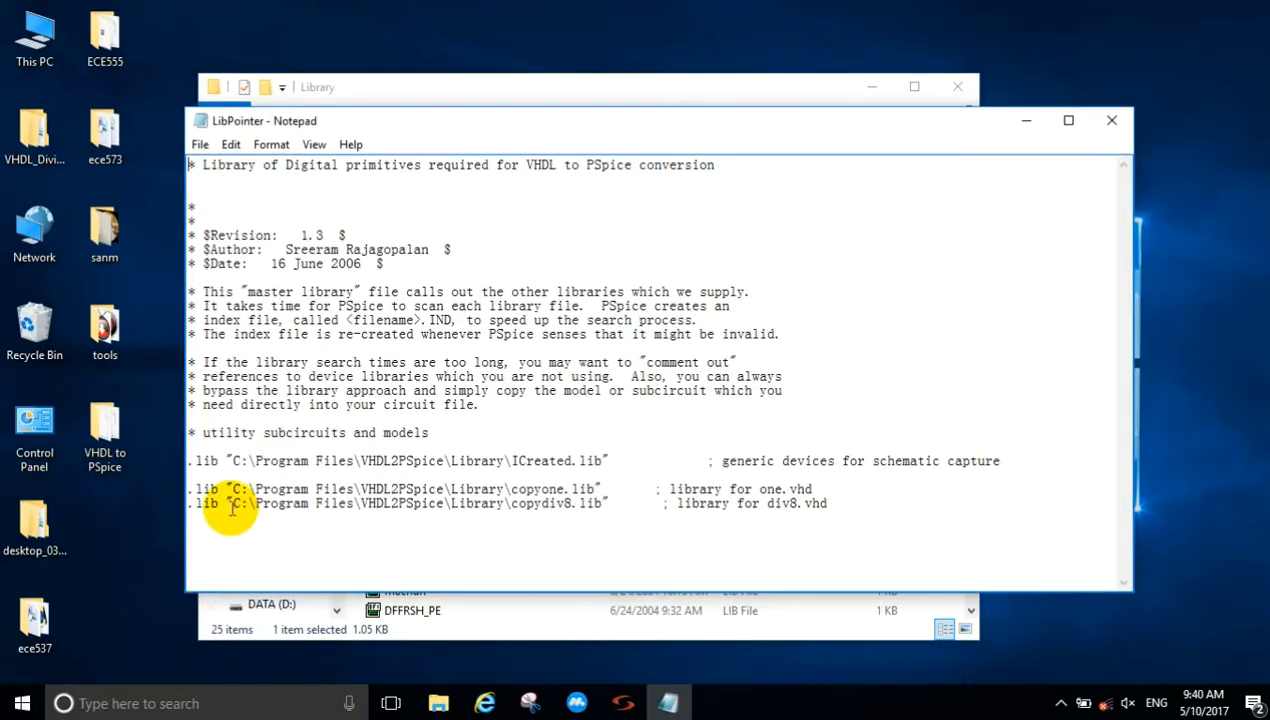
# Step: Examine the .lib path entries for copydiv8.lib and ICreated.lib in LibPointer, then close the file and its folder
pyautogui.moveTo(190, 502); pyautogui.dragTo(831, 502)
pyautogui.click(580, 514)
pyautogui.moveTo(507, 503); pyautogui.dragTo(266, 510)
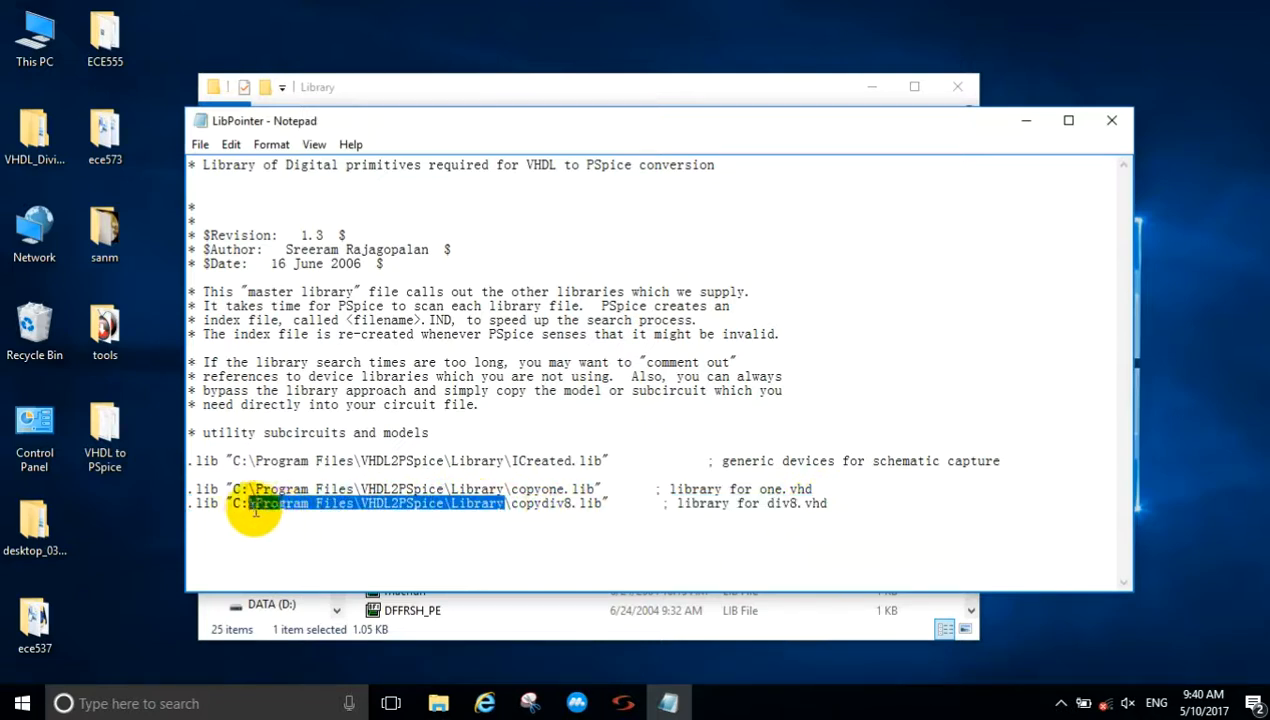
pyautogui.click(531, 510)
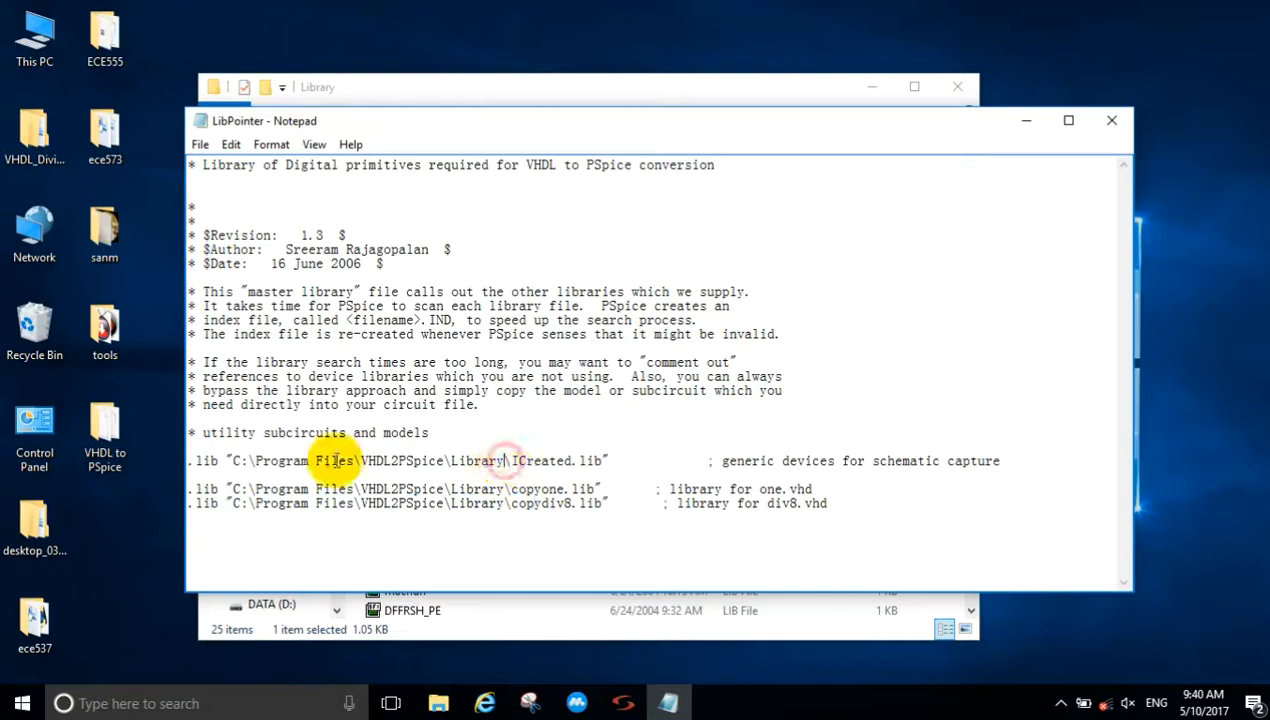
pyautogui.moveTo(205, 461); pyautogui.dragTo(248, 463)
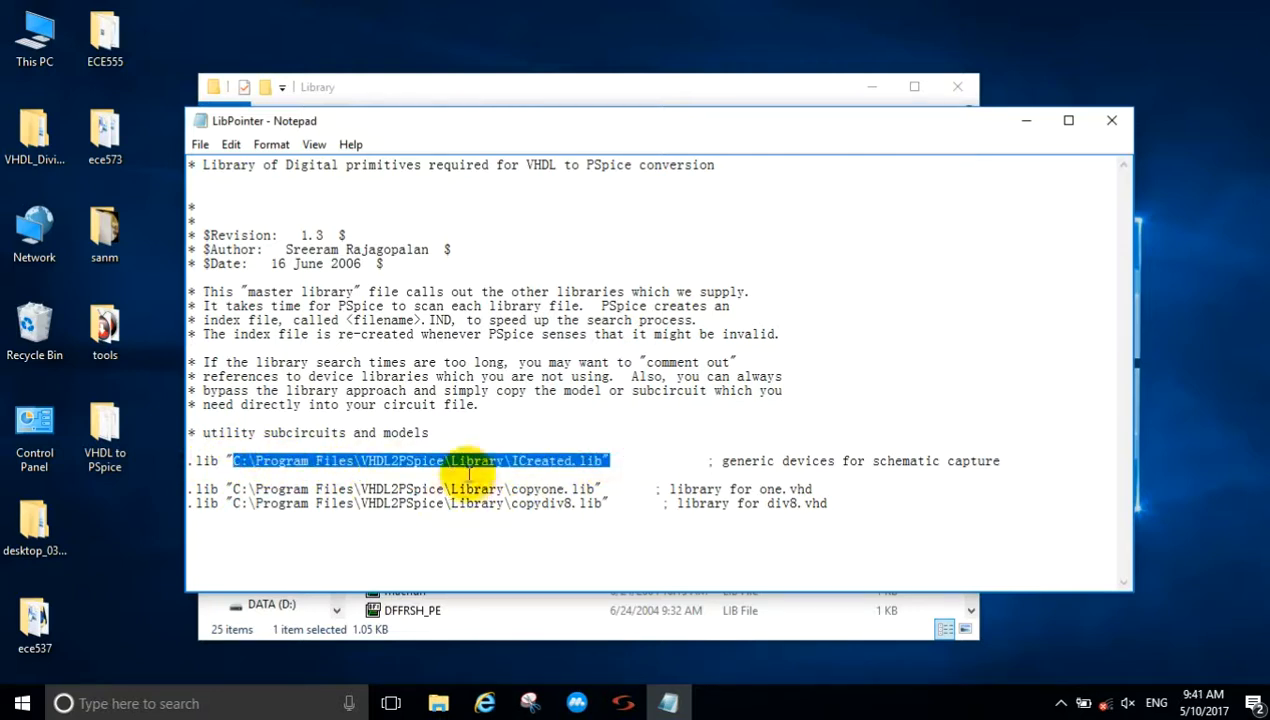
pyautogui.click(547, 532)
pyautogui.click(1108, 123)
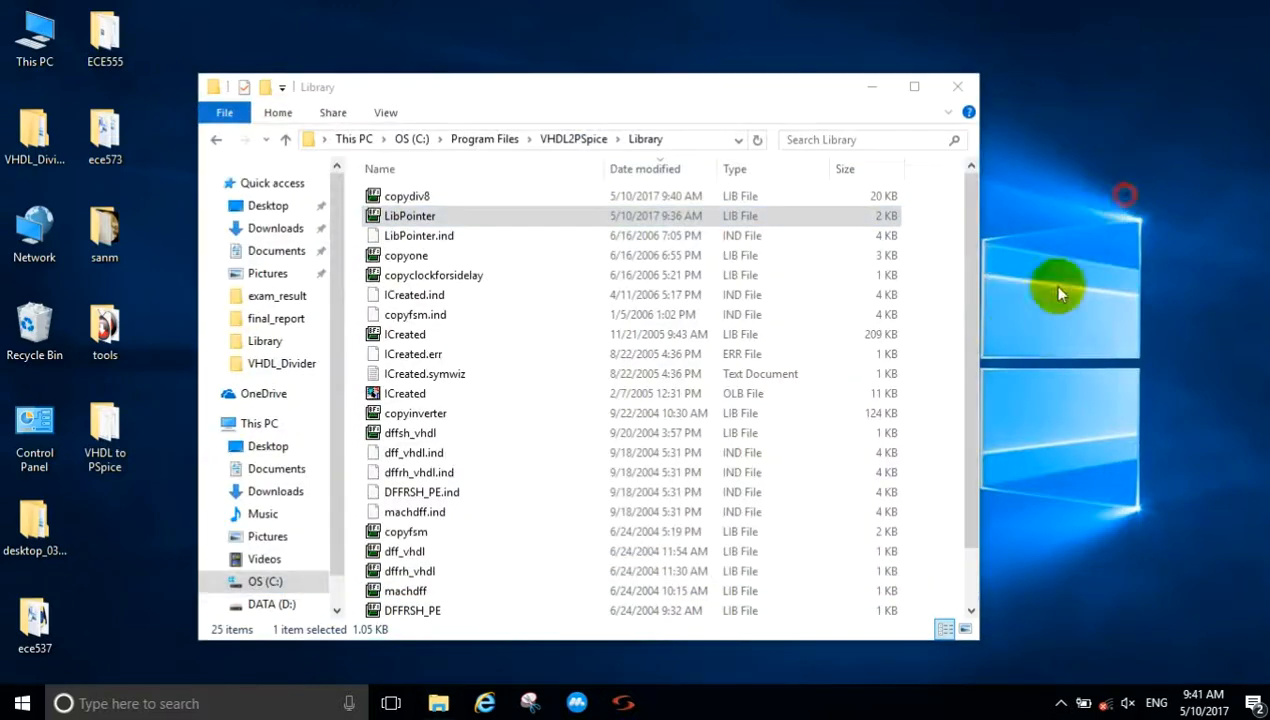
pyautogui.click(955, 87)
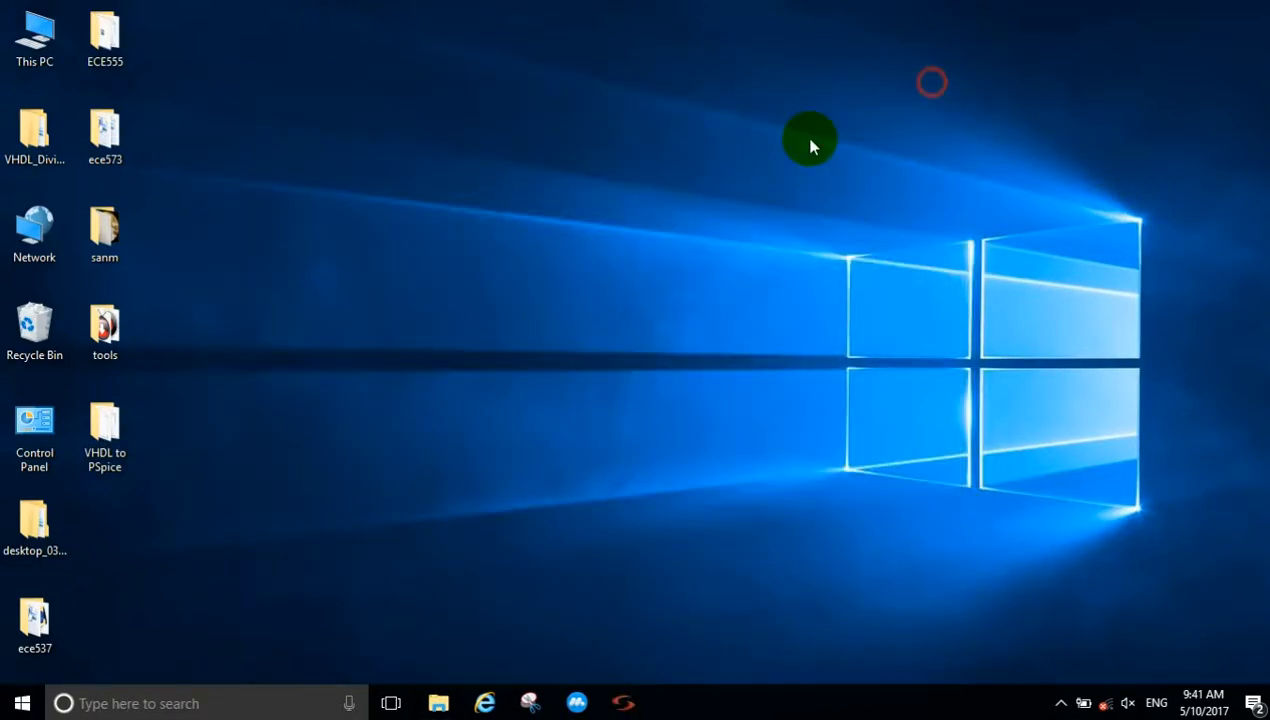
# Step: Switch to Synplify Pro and exit it
pyautogui.click(623, 703)
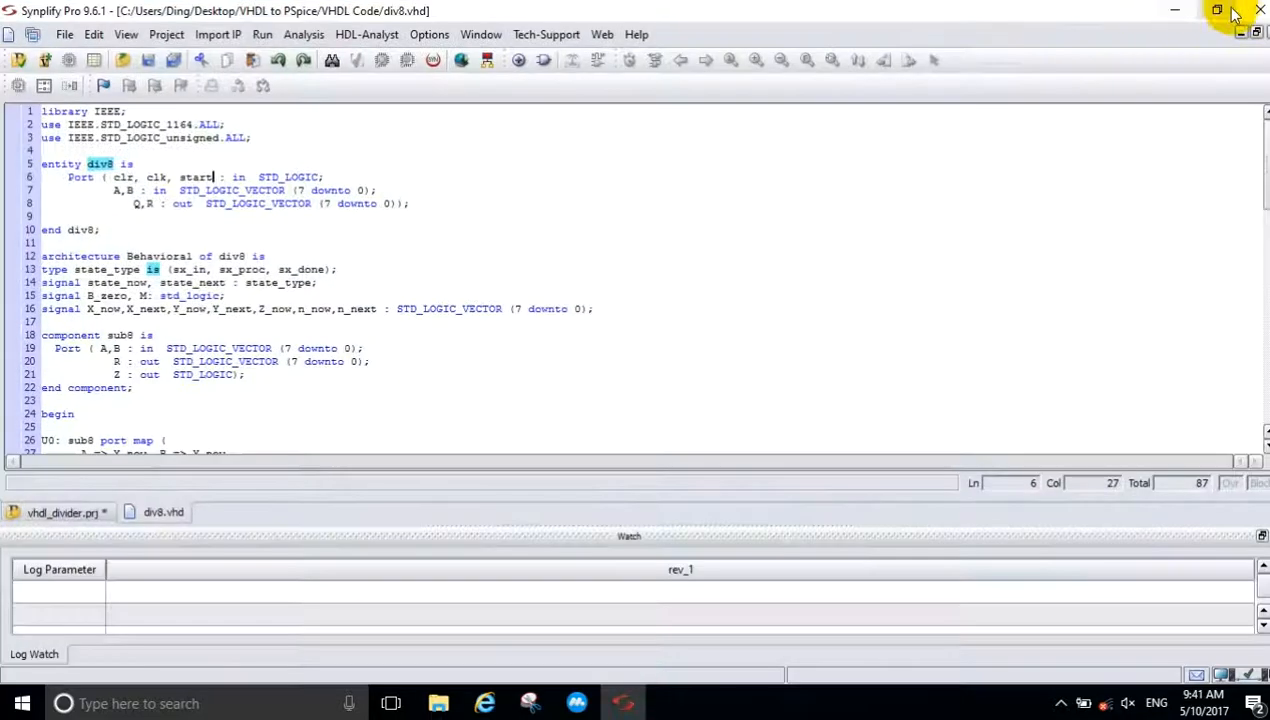
pyautogui.click(1258, 10)
pyautogui.click(755, 455)
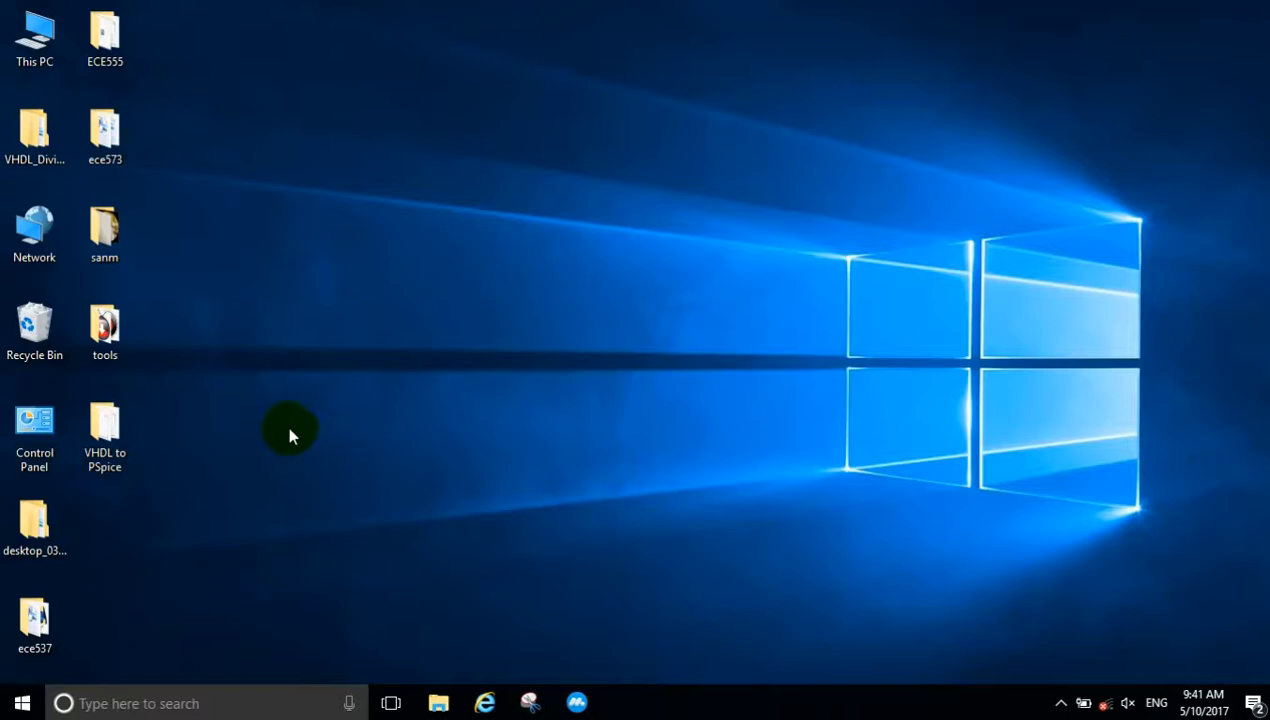
# Step: Open the inner VHDL_Divider project folder from the desktop and launch Capture CIS
pyautogui.doubleClick(33, 137)
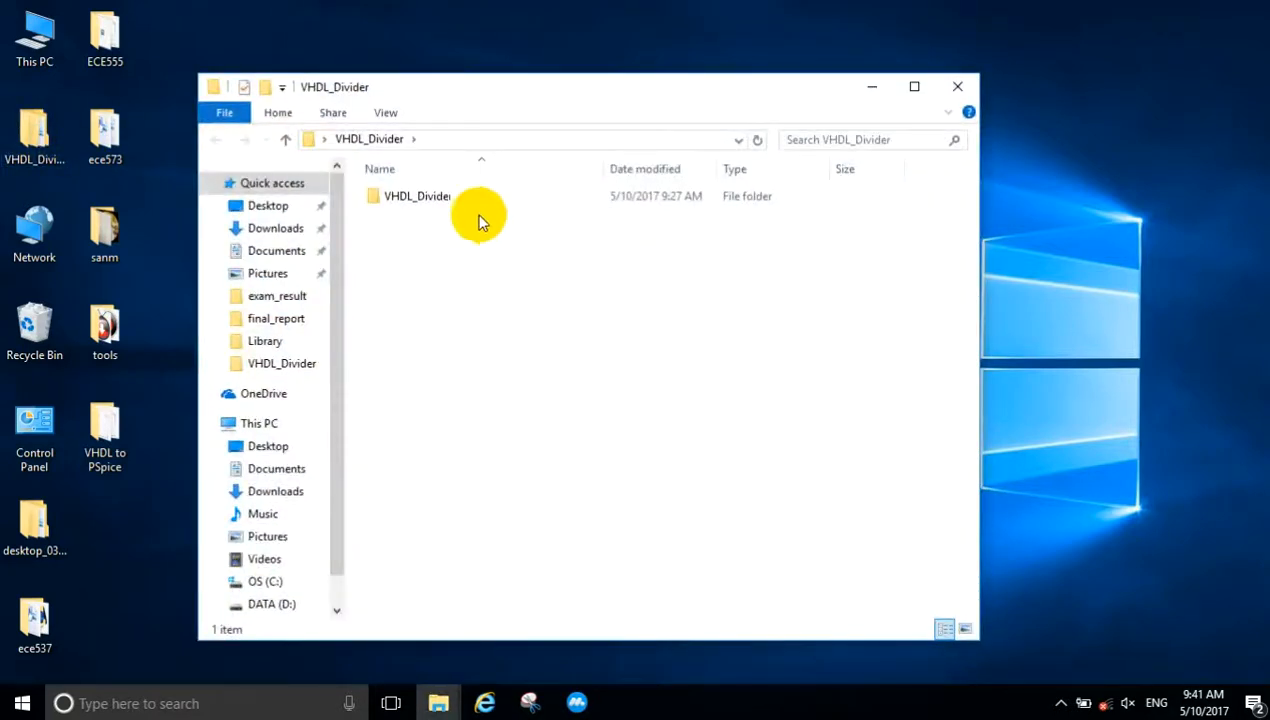
pyautogui.doubleClick(453, 198)
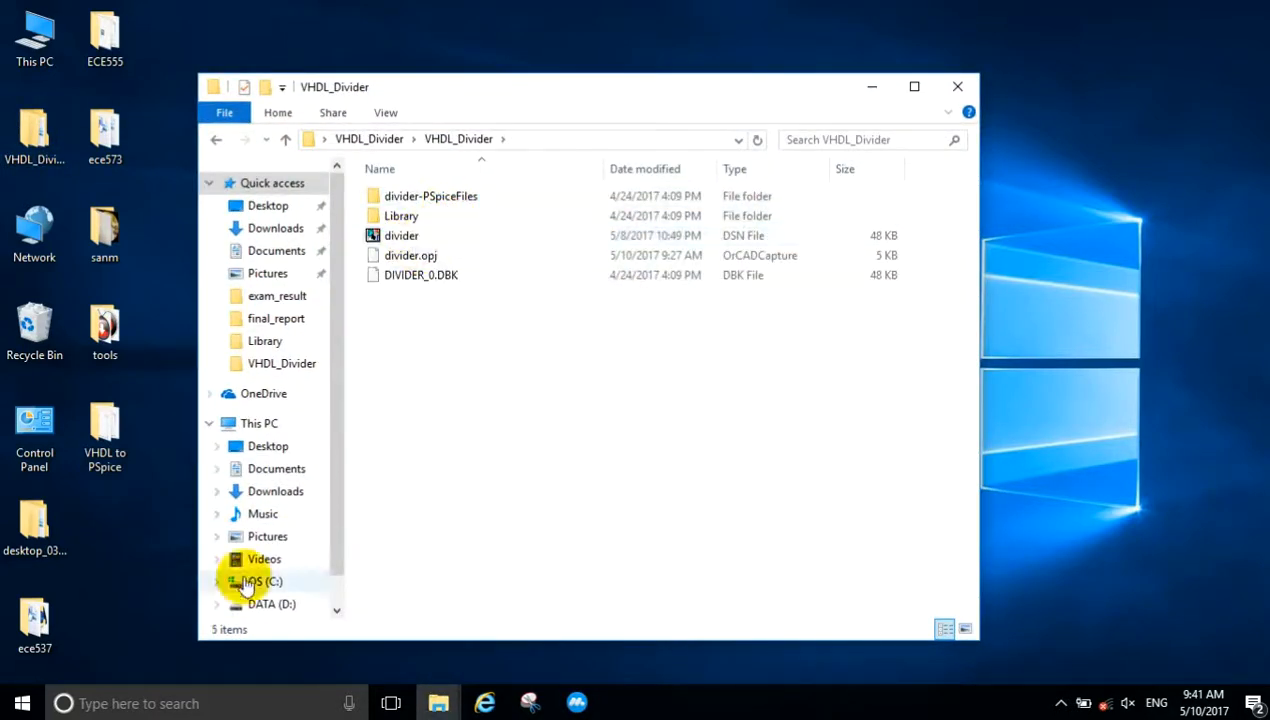
pyautogui.click(24, 703)
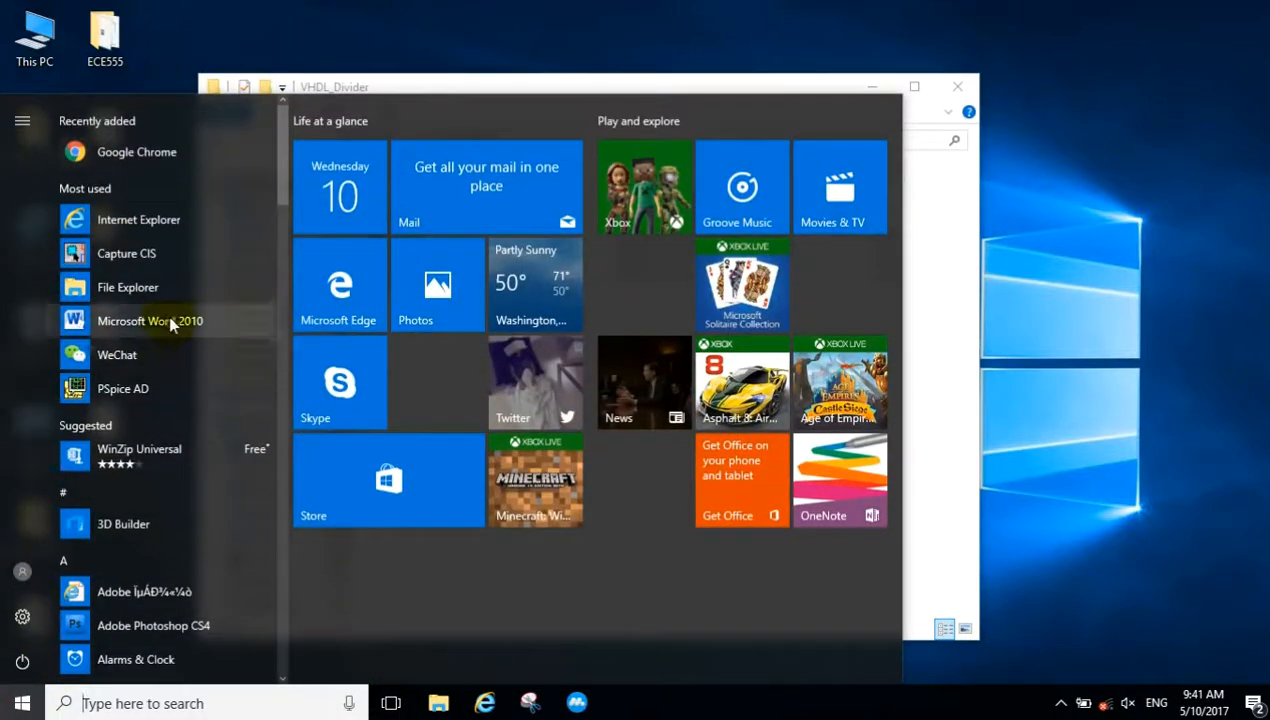
pyautogui.click(174, 253)
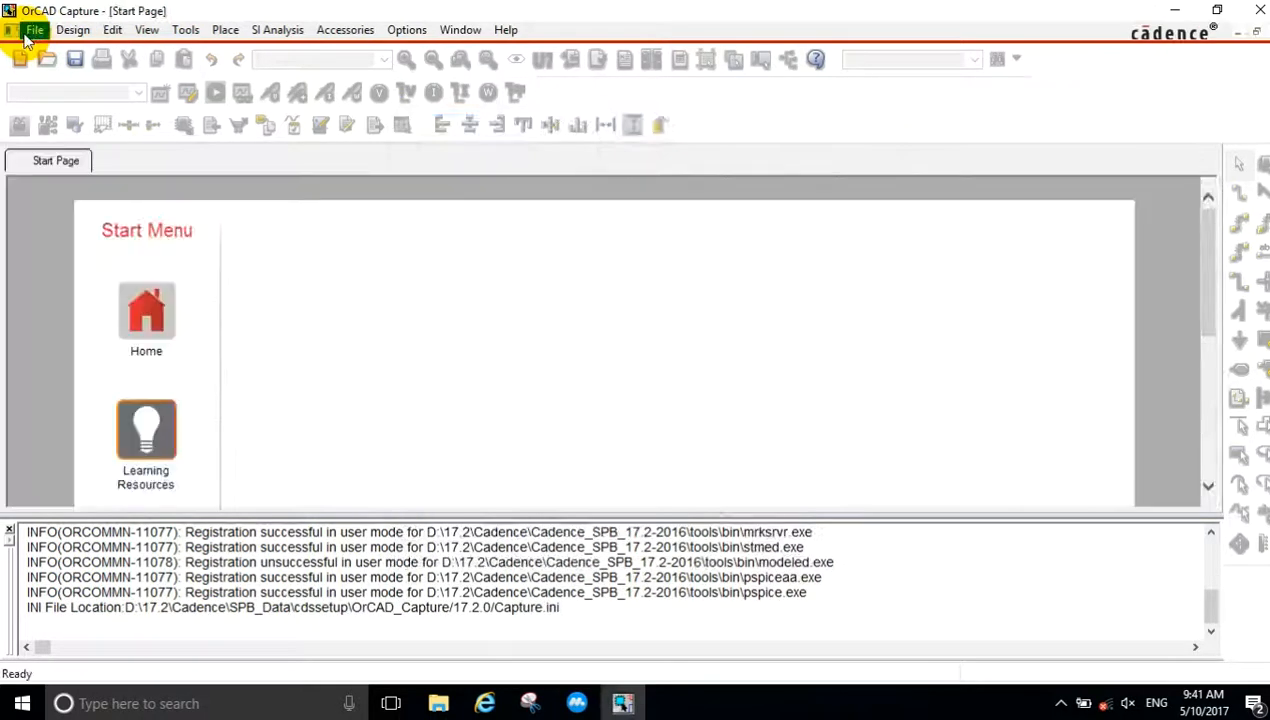
# Step: Open the divider project from the inner VHDL_Divider folder on the desktop
pyautogui.click(35, 30)
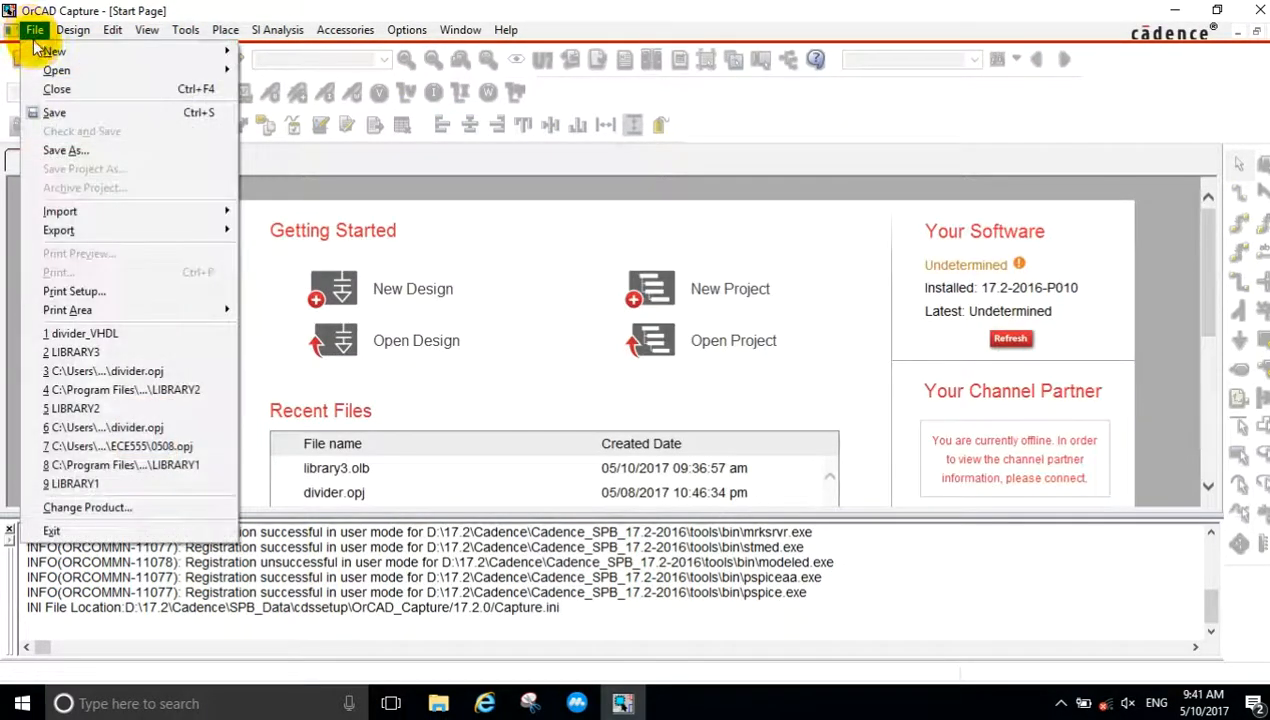
pyautogui.moveTo(200, 70)
pyautogui.click(278, 91)
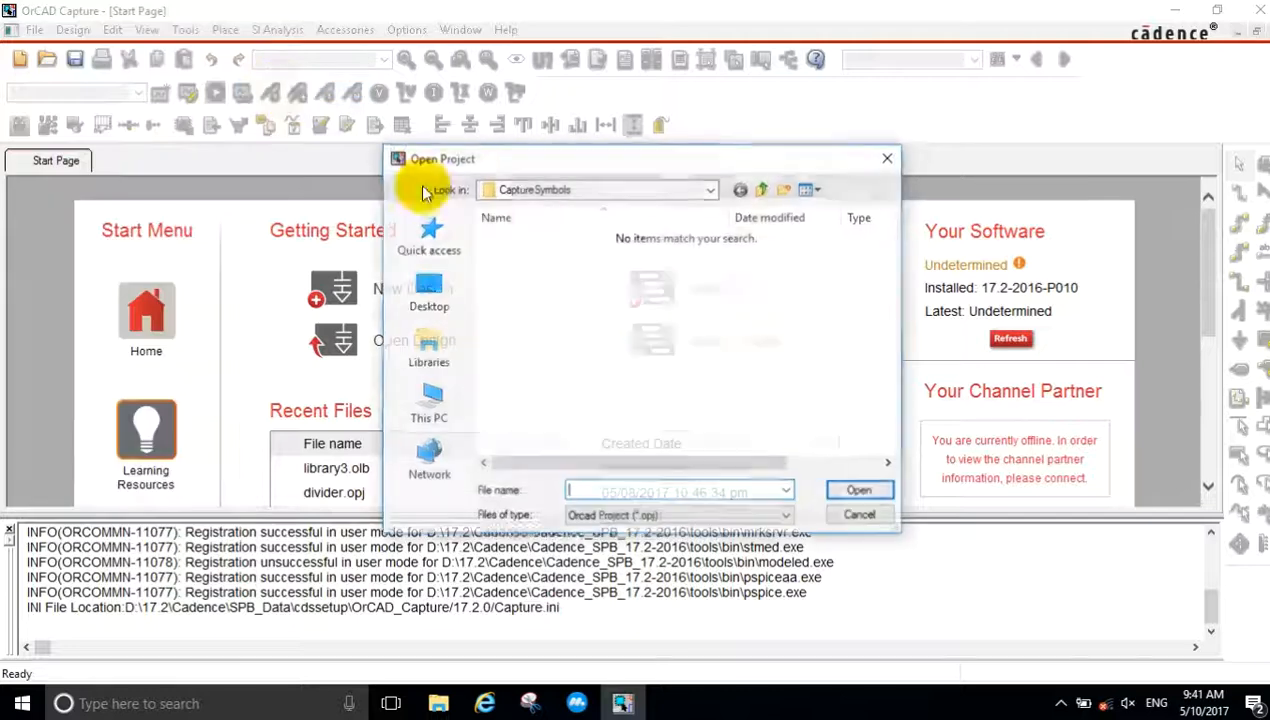
pyautogui.click(446, 294)
pyautogui.scroll(-5, 607, 360)
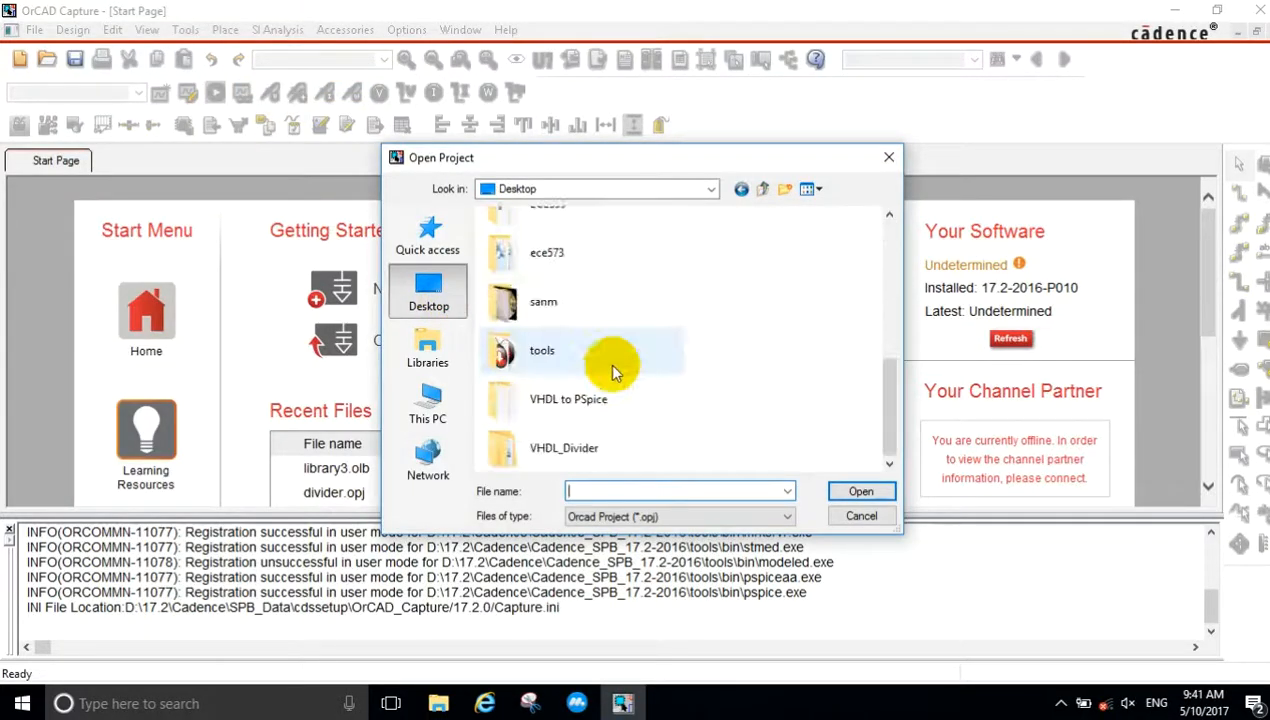
pyautogui.doubleClick(590, 445)
pyautogui.click(555, 240)
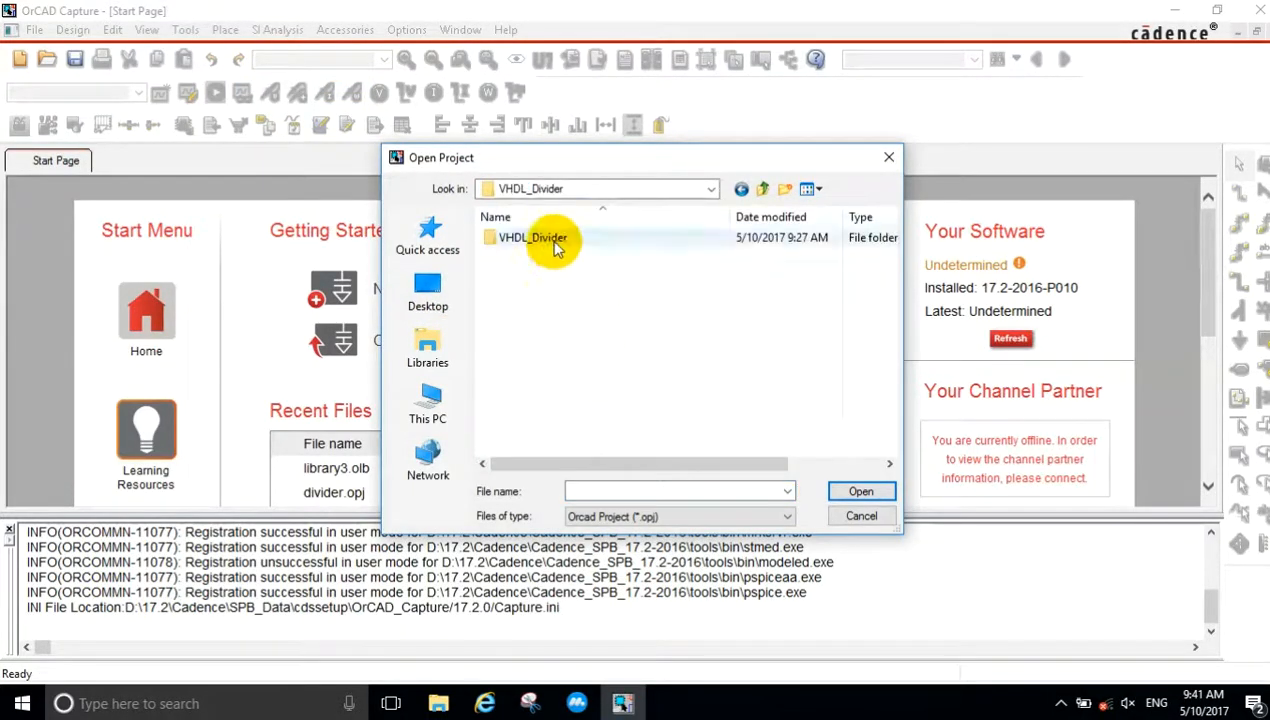
pyautogui.click(555, 238)
pyautogui.click(612, 245)
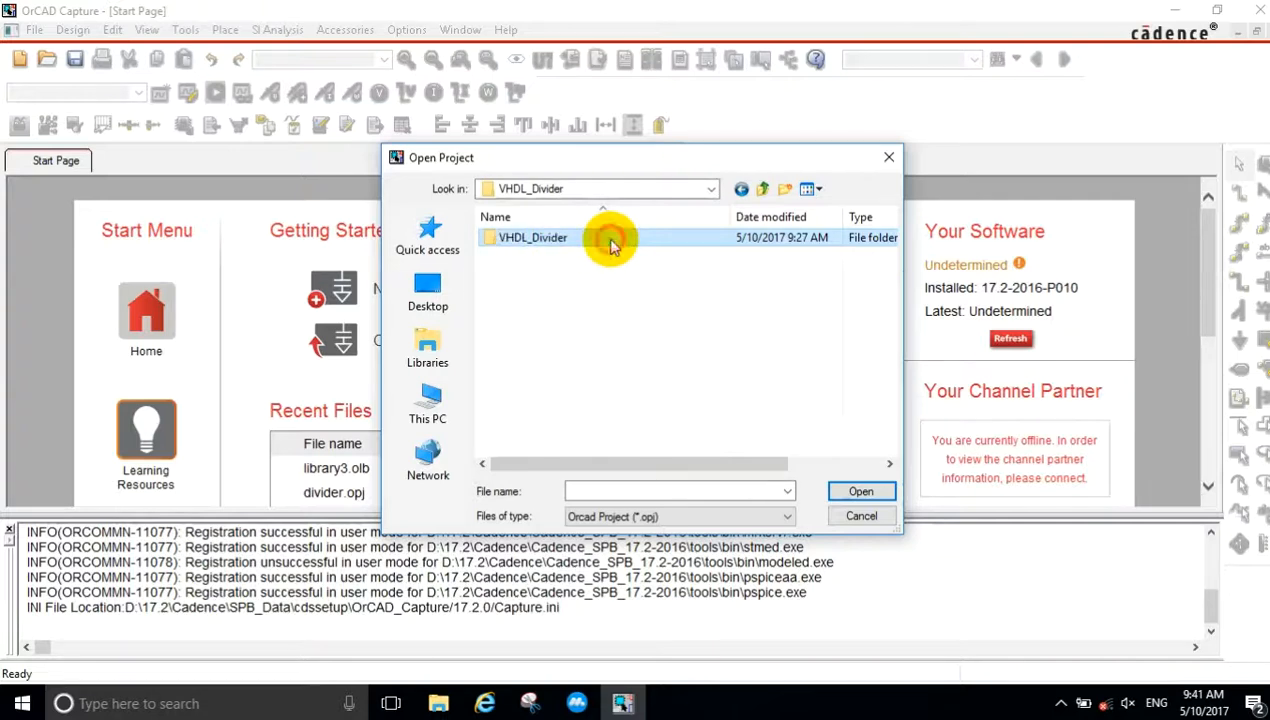
pyautogui.doubleClick(612, 245)
pyautogui.click(556, 274)
pyautogui.click(852, 490)
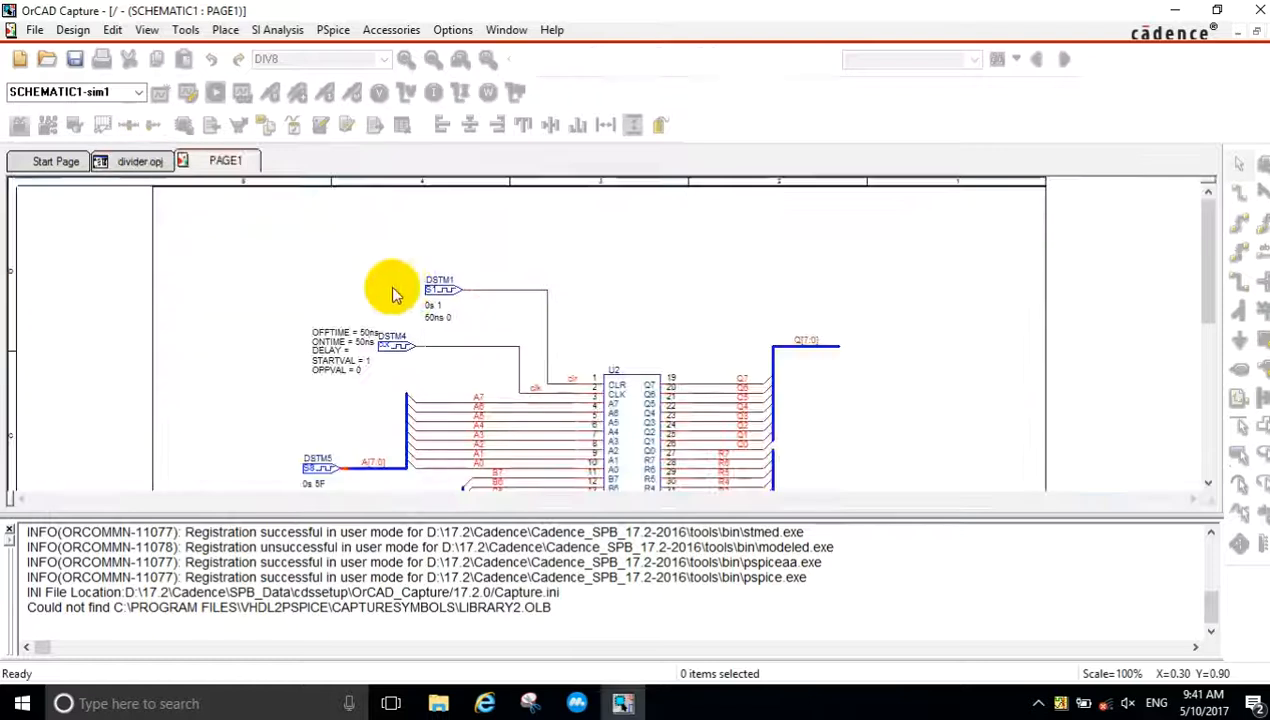
# Step: Shrink the session log to give the divider schematic on PAGE1 more room
pyautogui.scroll(-2, 759, 300)
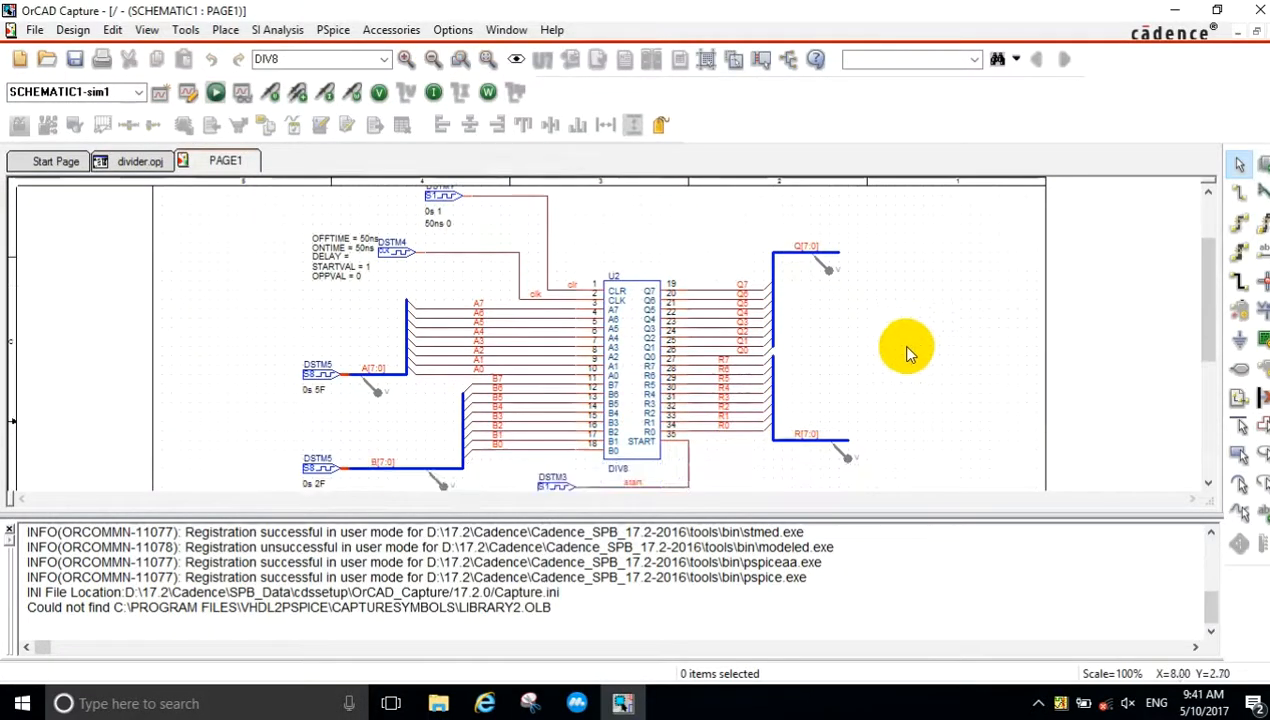
pyautogui.moveTo(862, 527); pyautogui.dragTo(866, 636)
pyautogui.scroll(1, 920, 390)
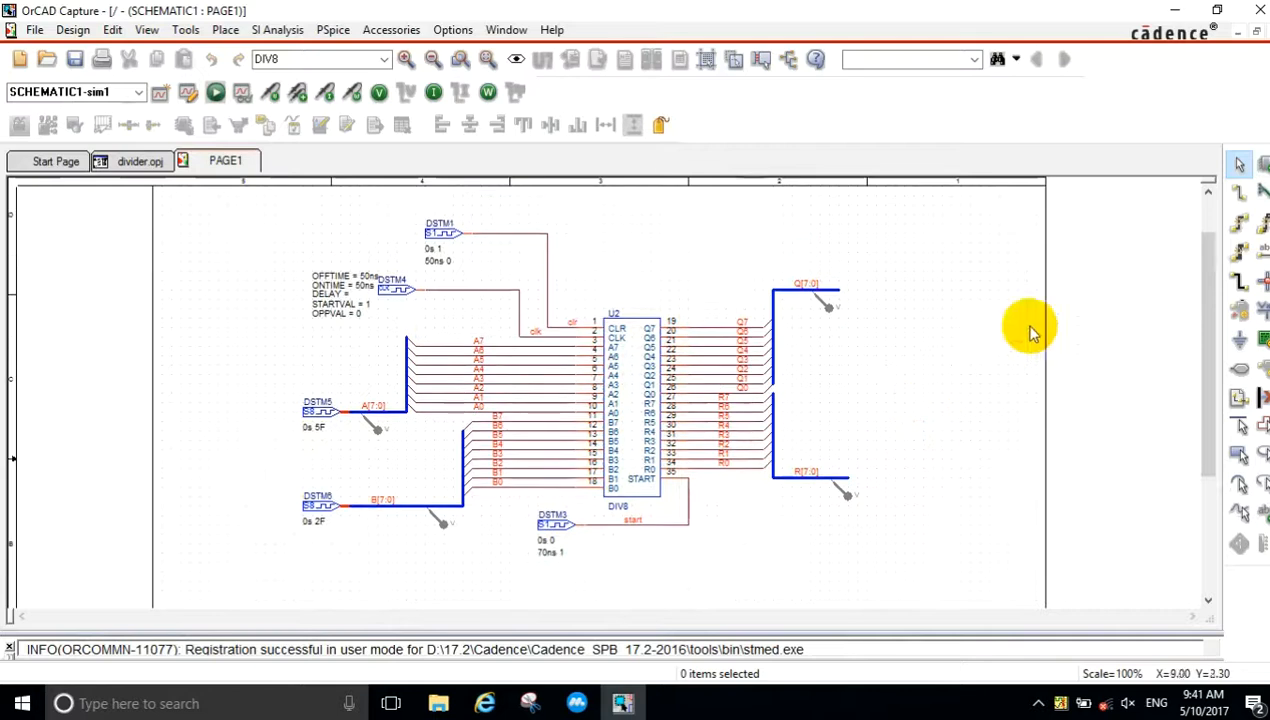
# Step: Add the DIVIDER_VHDL library from C:\Program Files\VHDL2PSpice\CaptureSymbols to the part placement libraries
pyautogui.click(1240, 190)
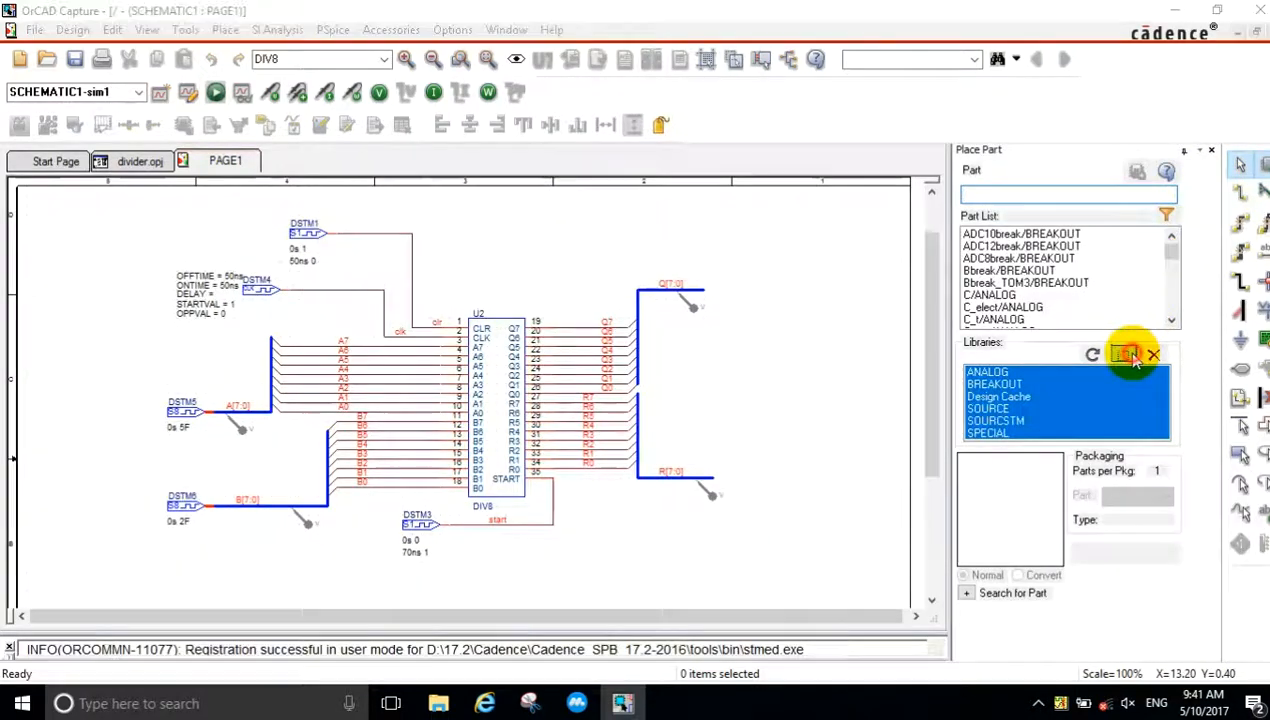
pyautogui.click(1126, 355)
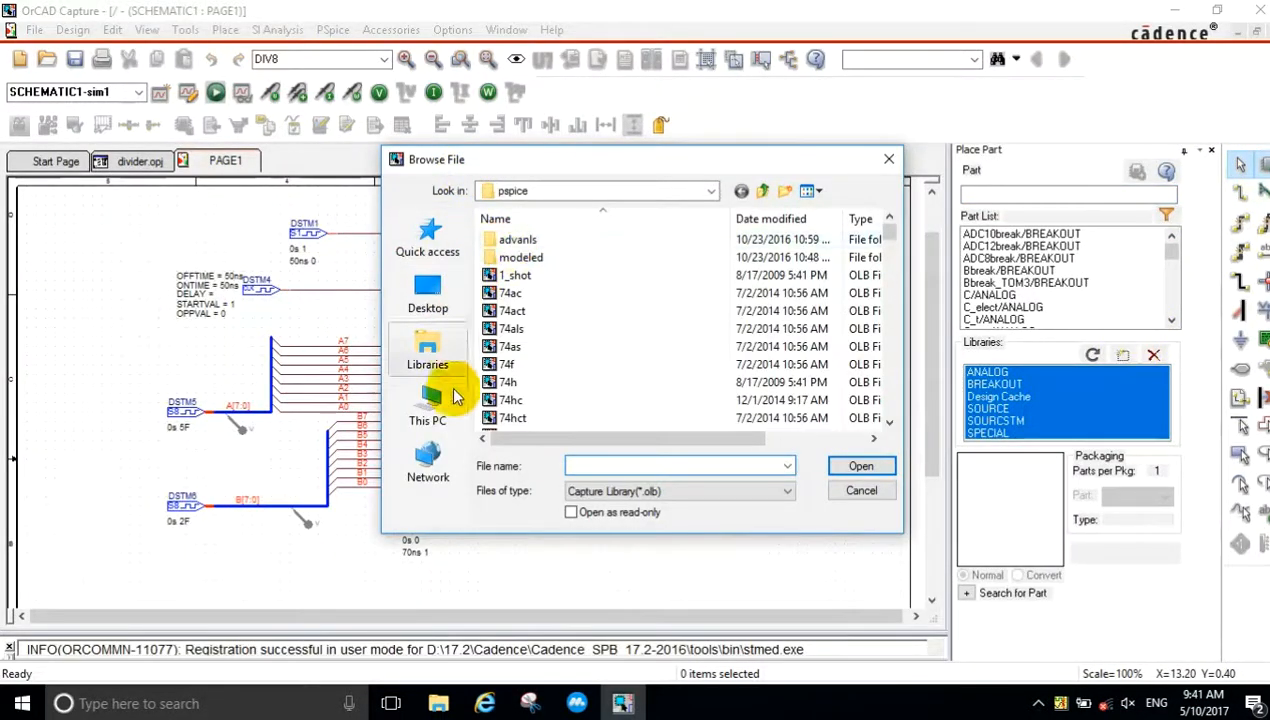
pyautogui.click(428, 405)
pyautogui.scroll(-1, 622, 365)
pyautogui.doubleClick(593, 332)
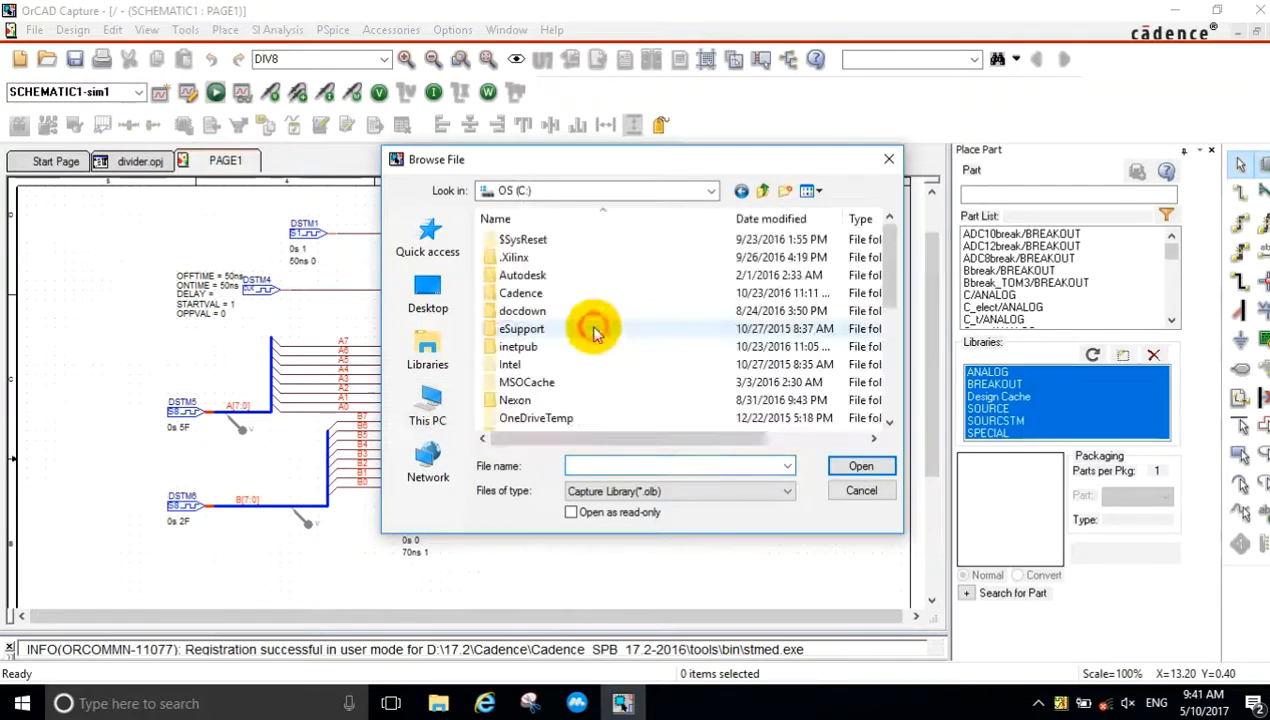
pyautogui.scroll(-2, 593, 332)
pyautogui.doubleClick(556, 362)
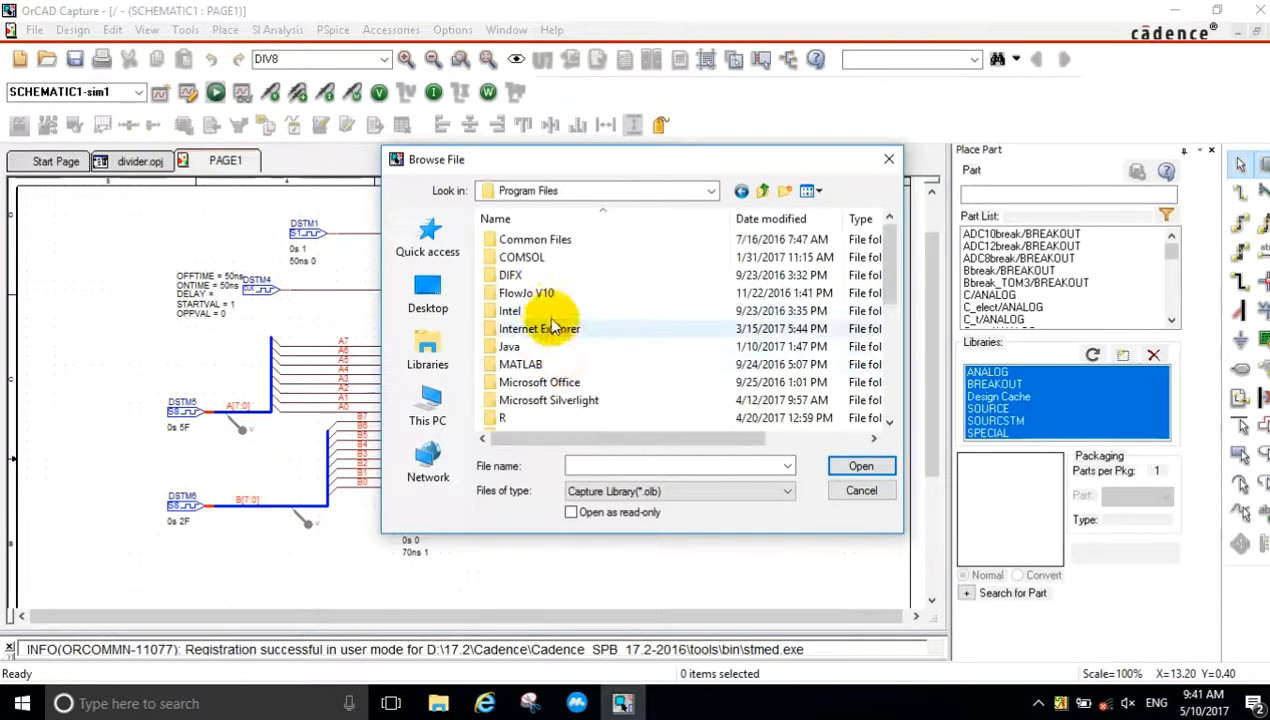
pyautogui.scroll(-1, 558, 334)
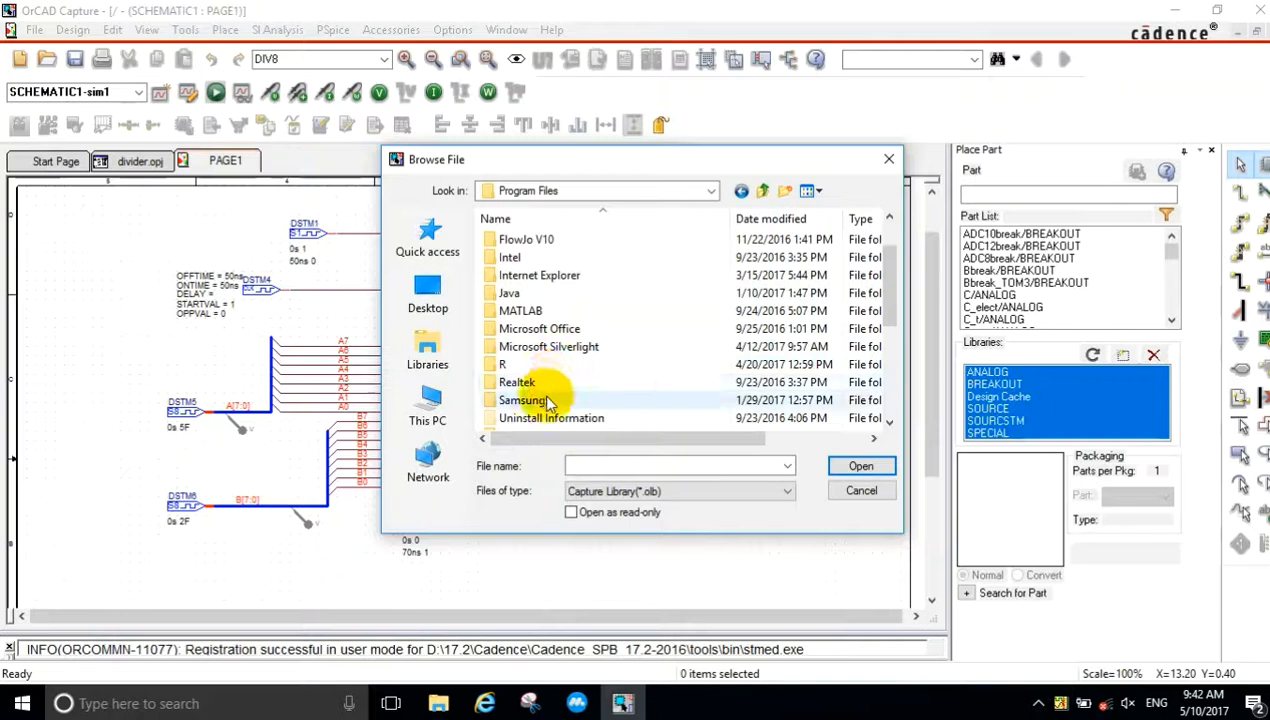
pyautogui.scroll(-1, 546, 400)
pyautogui.doubleClick(549, 382)
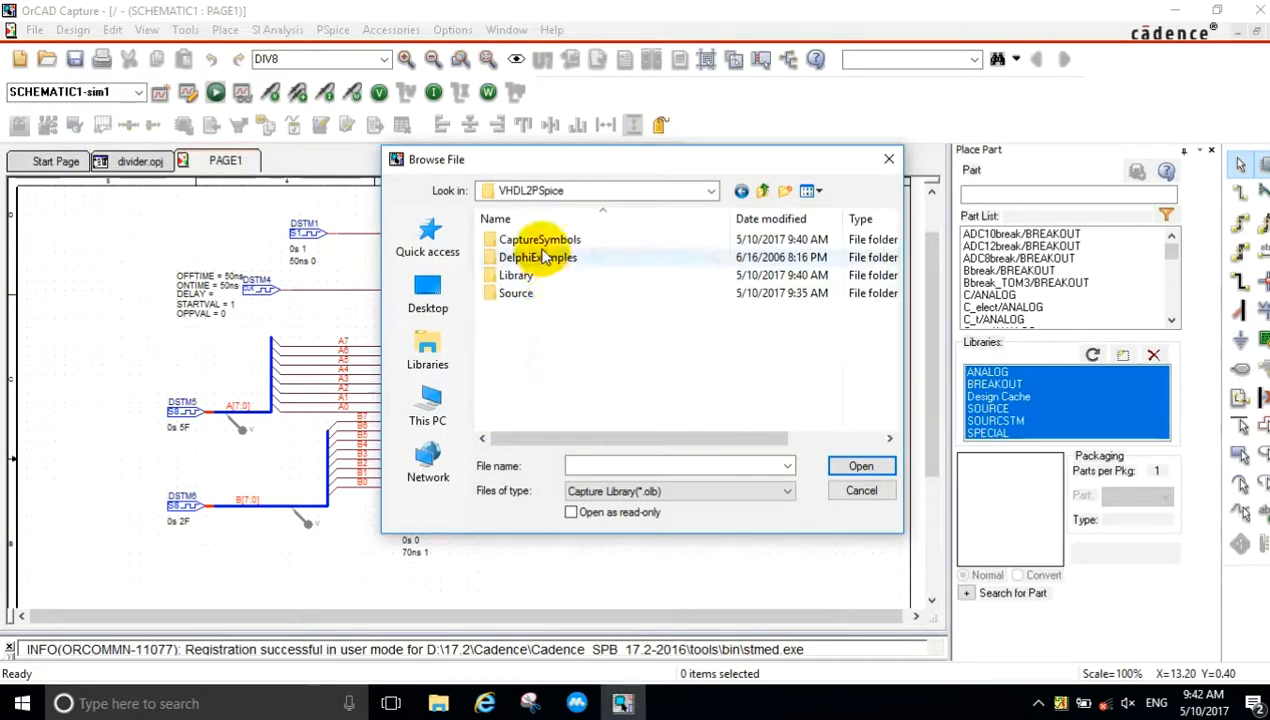
pyautogui.doubleClick(527, 240)
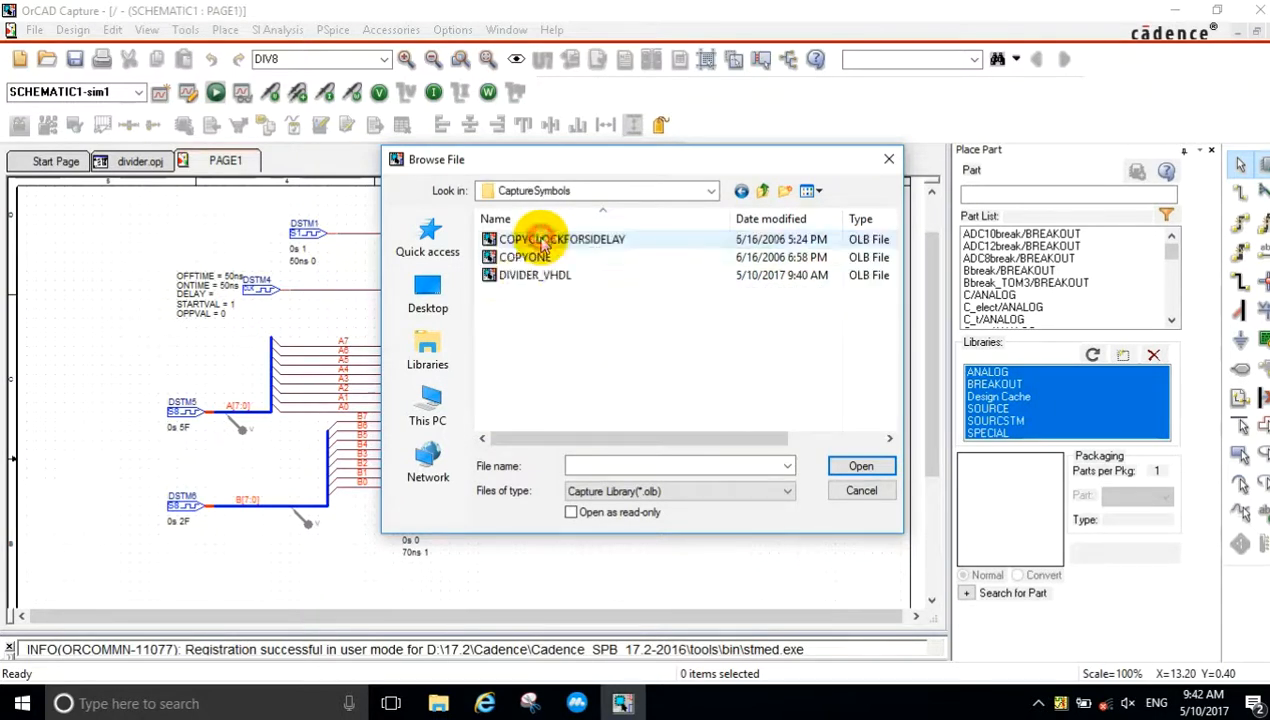
pyautogui.click(562, 277)
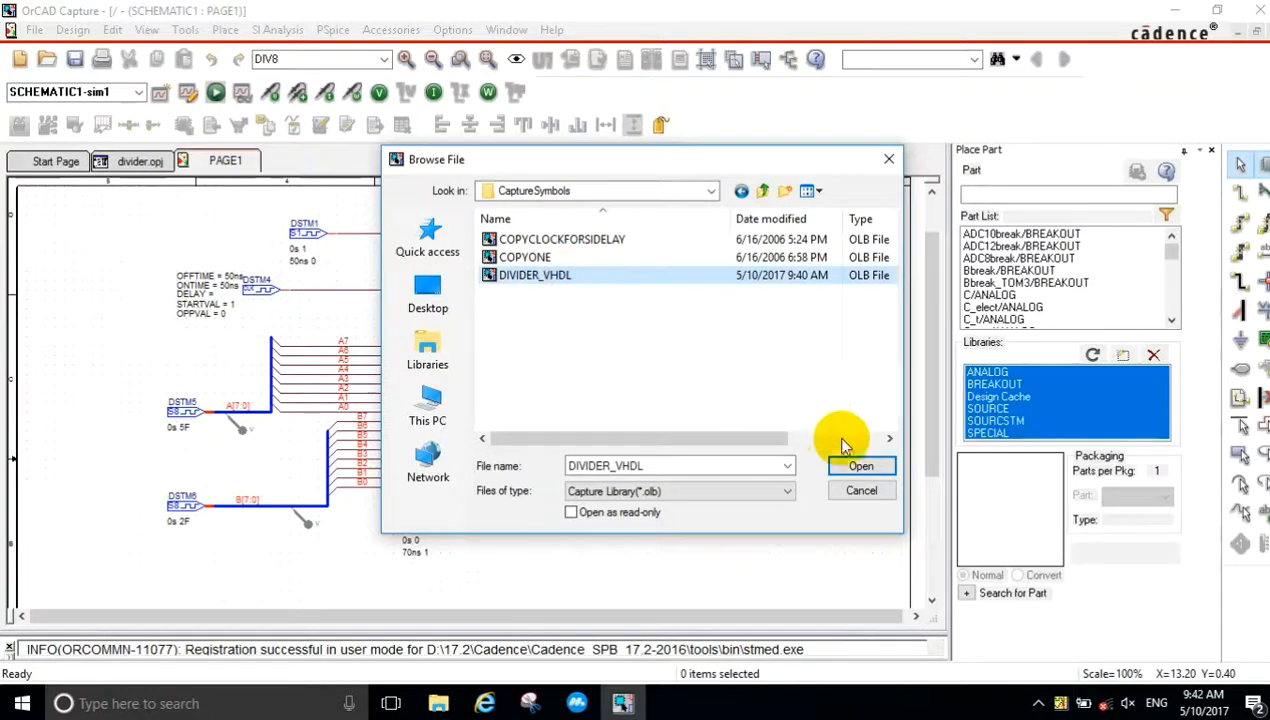
pyautogui.click(859, 467)
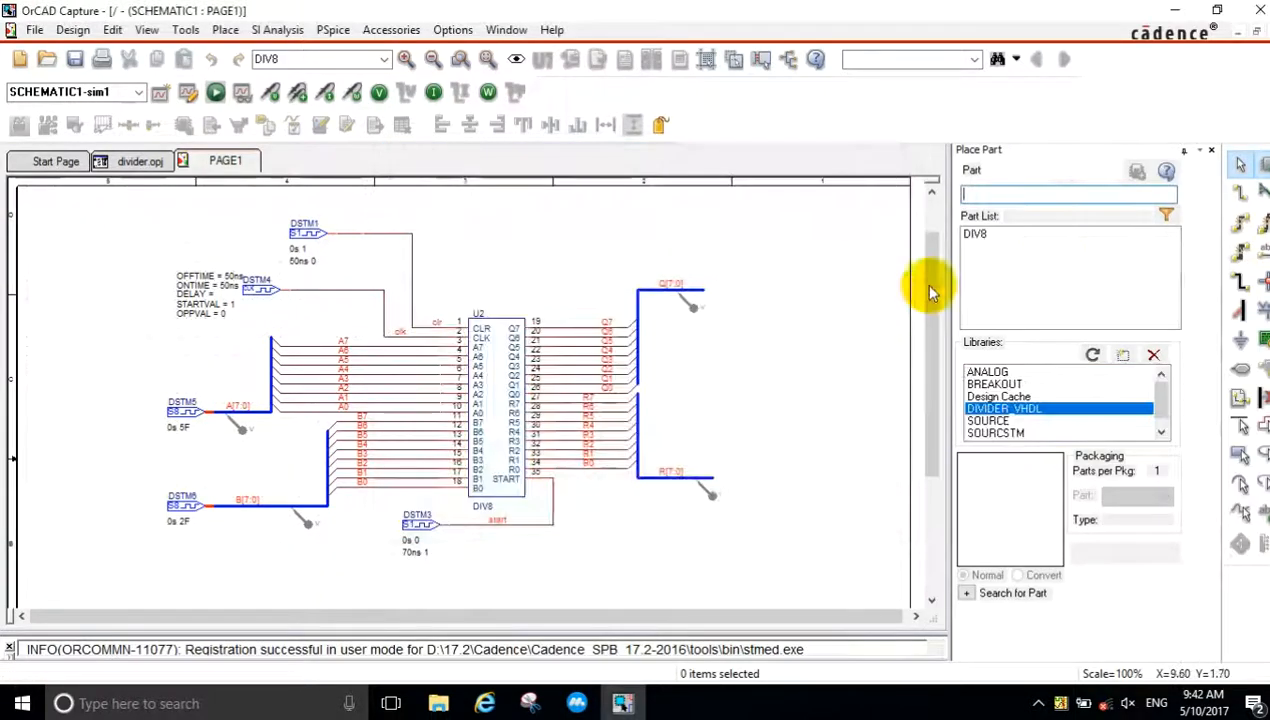
# Step: Place a DIV8 part from the DIVIDER_VHDL library beside the Q and R output buses, and delete it again
pyautogui.click(976, 234)
pyautogui.doubleClick(976, 235)
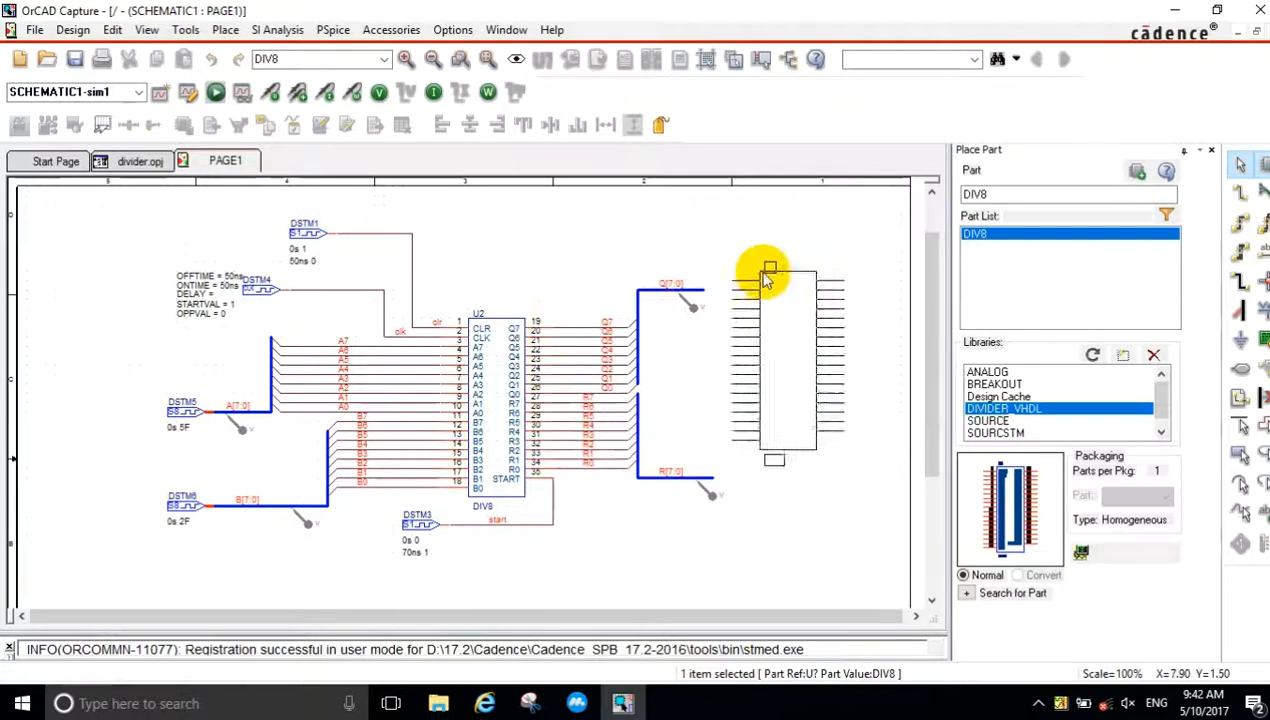
pyautogui.click(763, 268)
pyautogui.press('Escape')
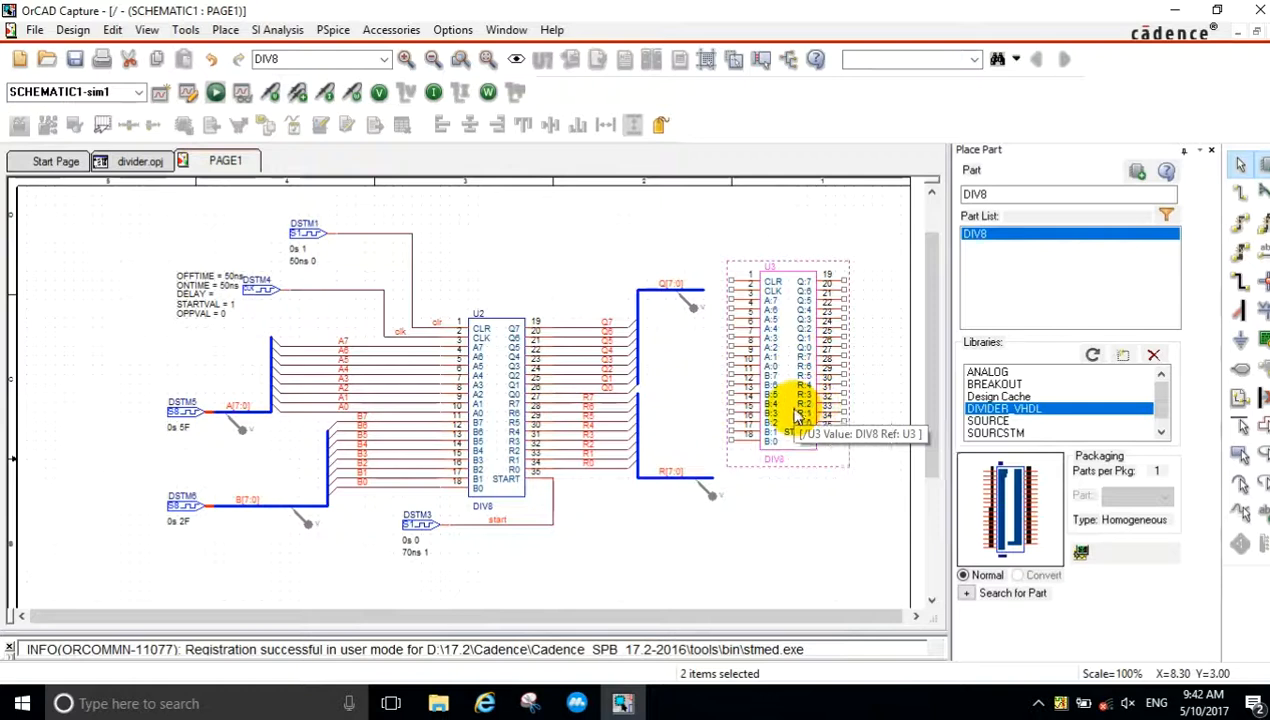
pyautogui.press('Delete')
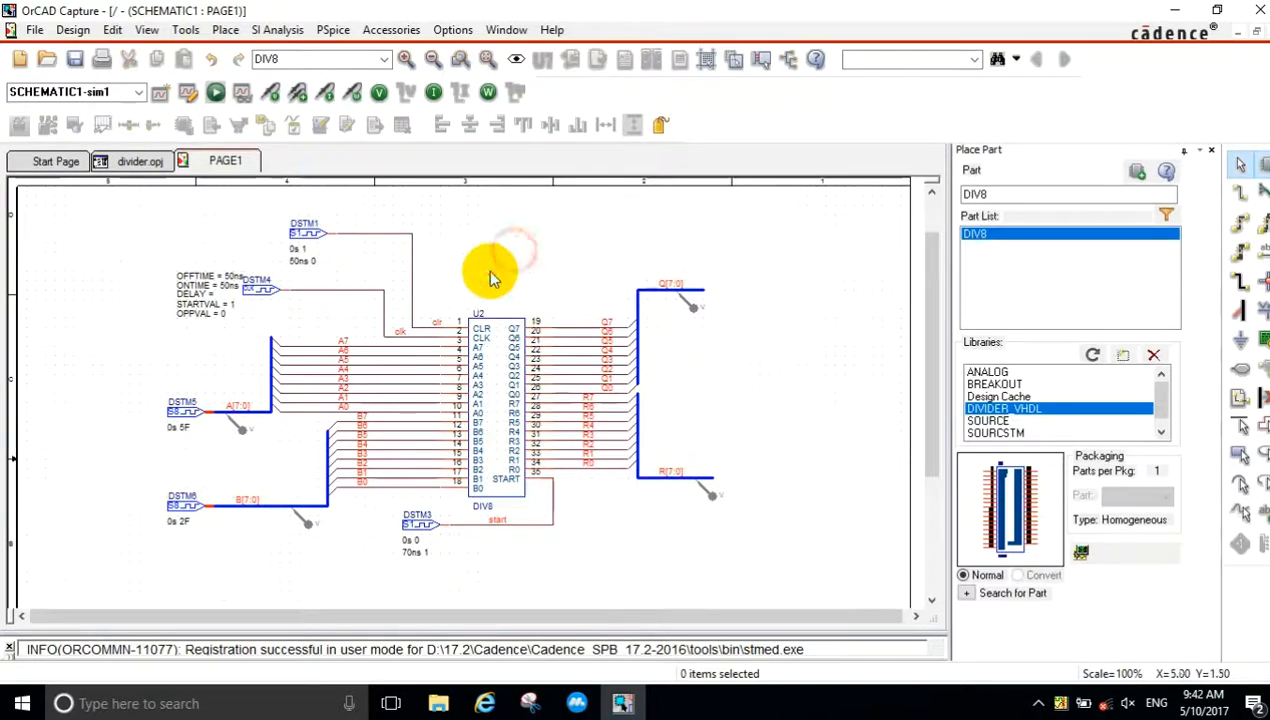
# Step: Open the sim1 simulation profile and examine its gate-level simulation options, including the flip-flop initialization
pyautogui.click(335, 30)
pyautogui.click(350, 66)
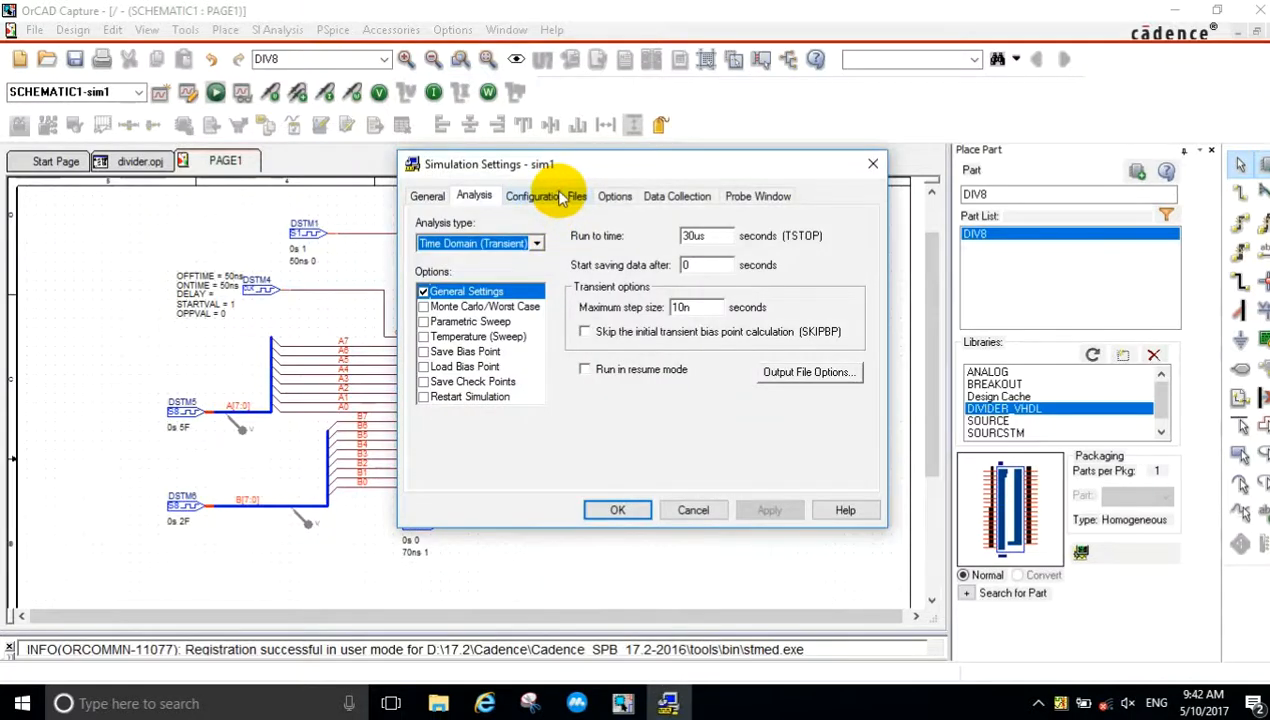
pyautogui.click(560, 197)
pyautogui.click(615, 196)
pyautogui.click(494, 259)
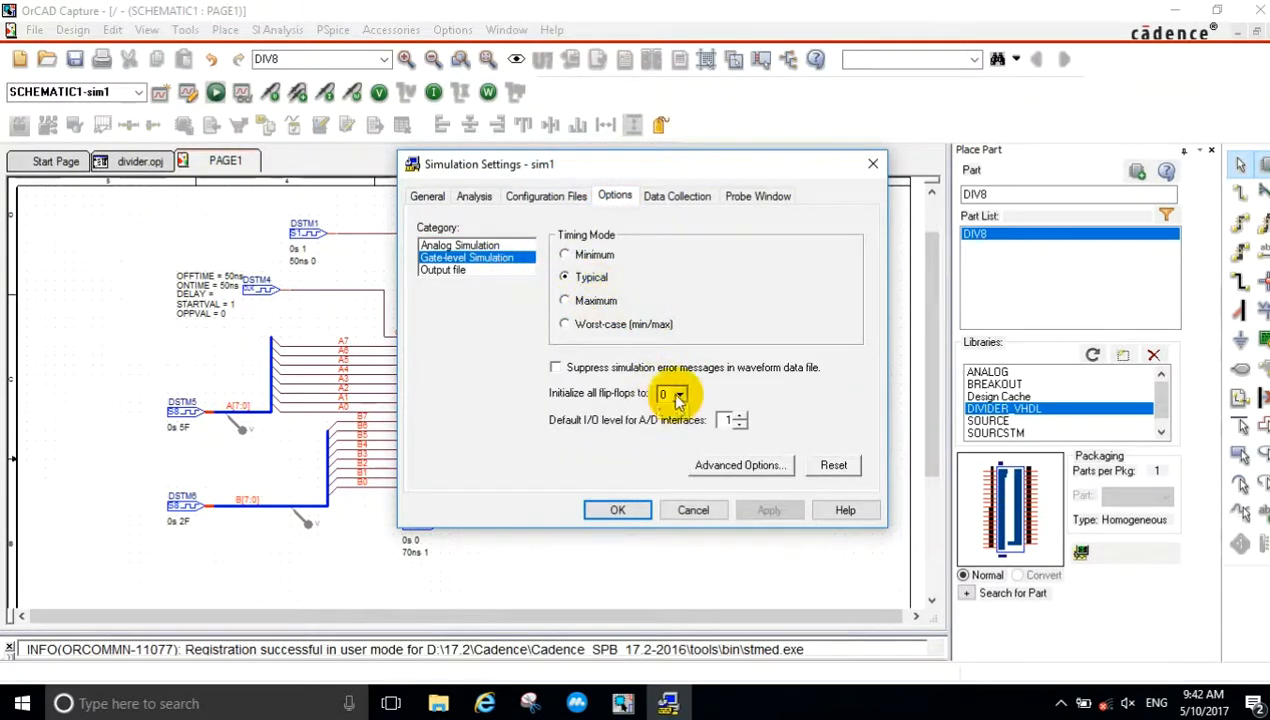
# Step: For the sim1 profile's library configuration files, browse to C:\Program Files\VHDL2PSpice\Library
pyautogui.click(540, 199)
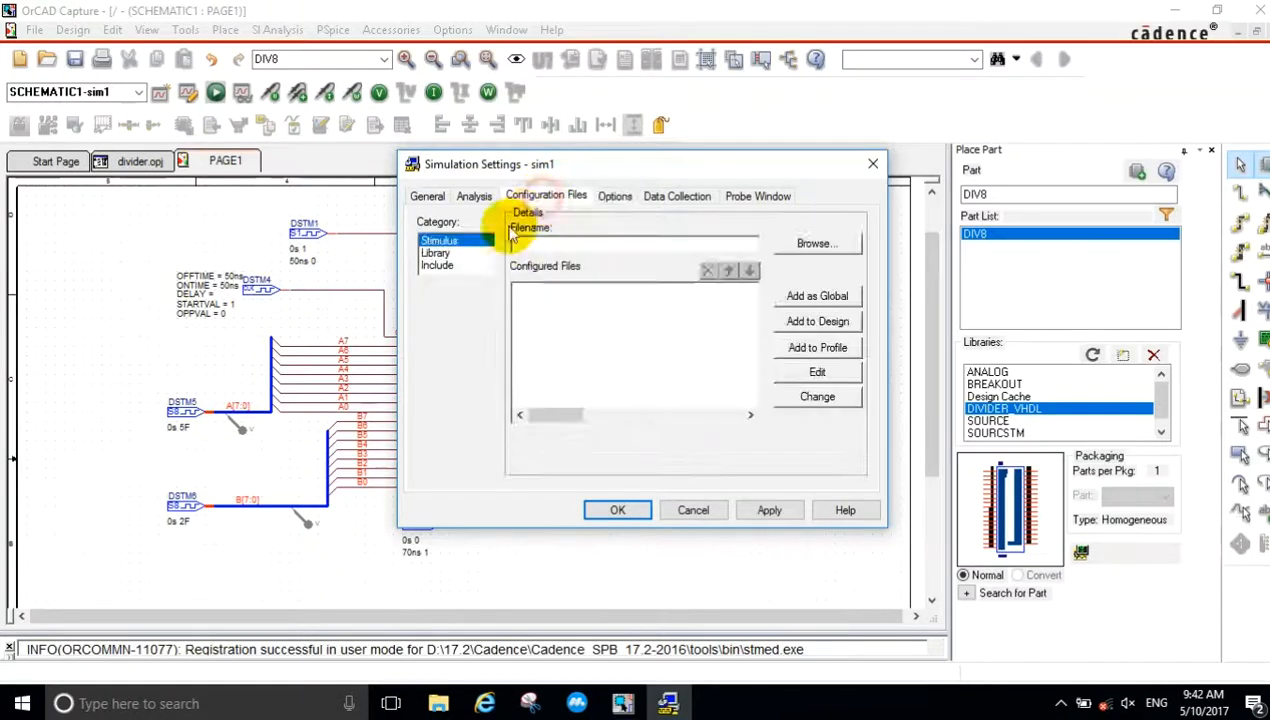
pyautogui.click(436, 254)
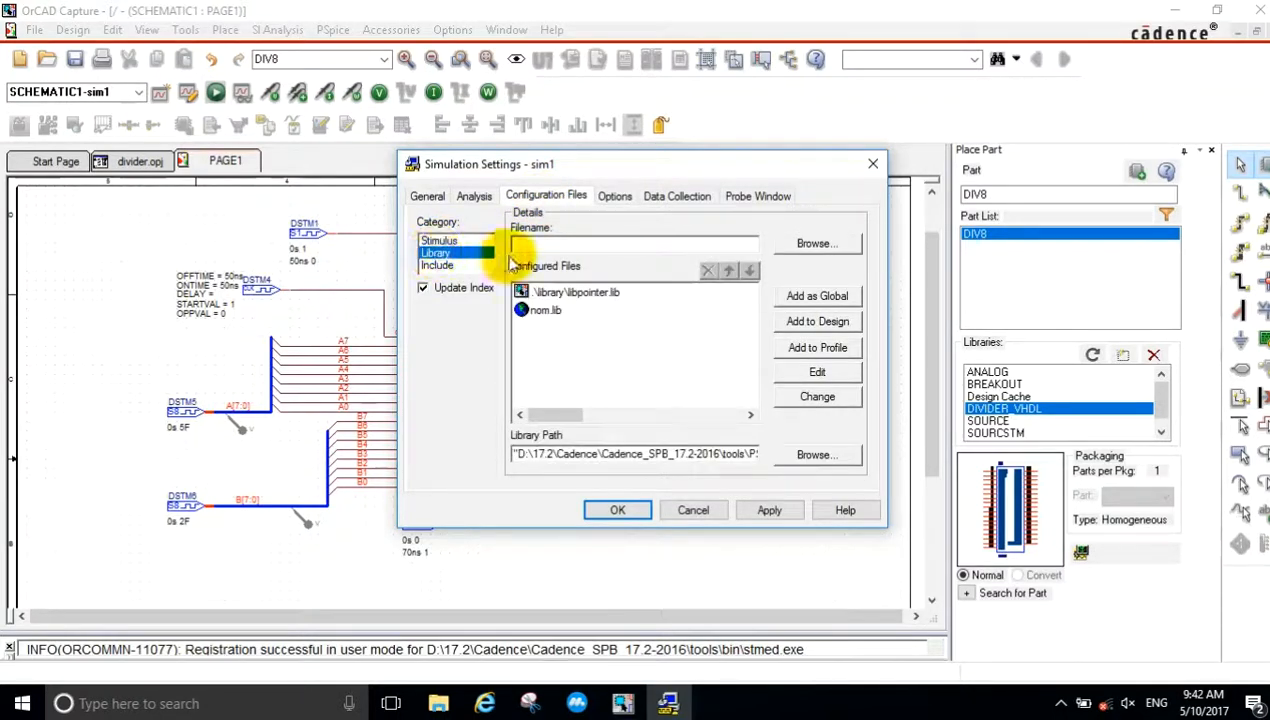
pyautogui.click(815, 243)
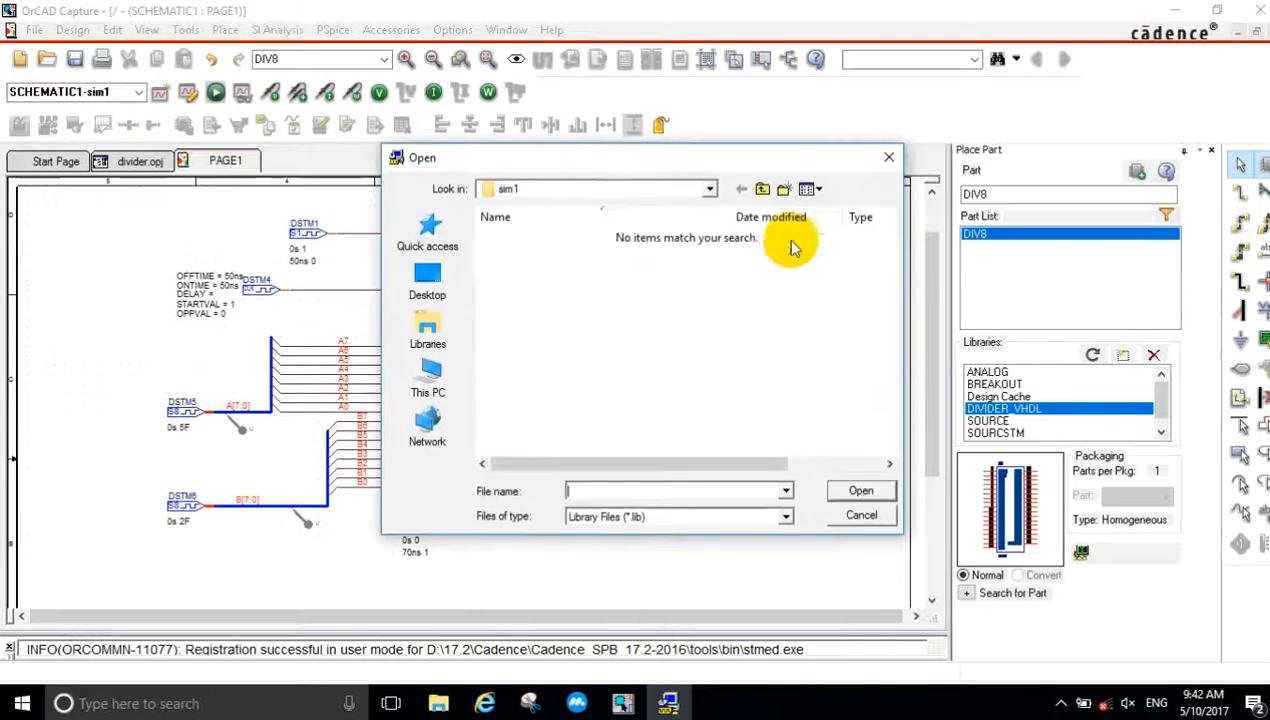
pyautogui.click(452, 278)
pyautogui.scroll(-3, 590, 380)
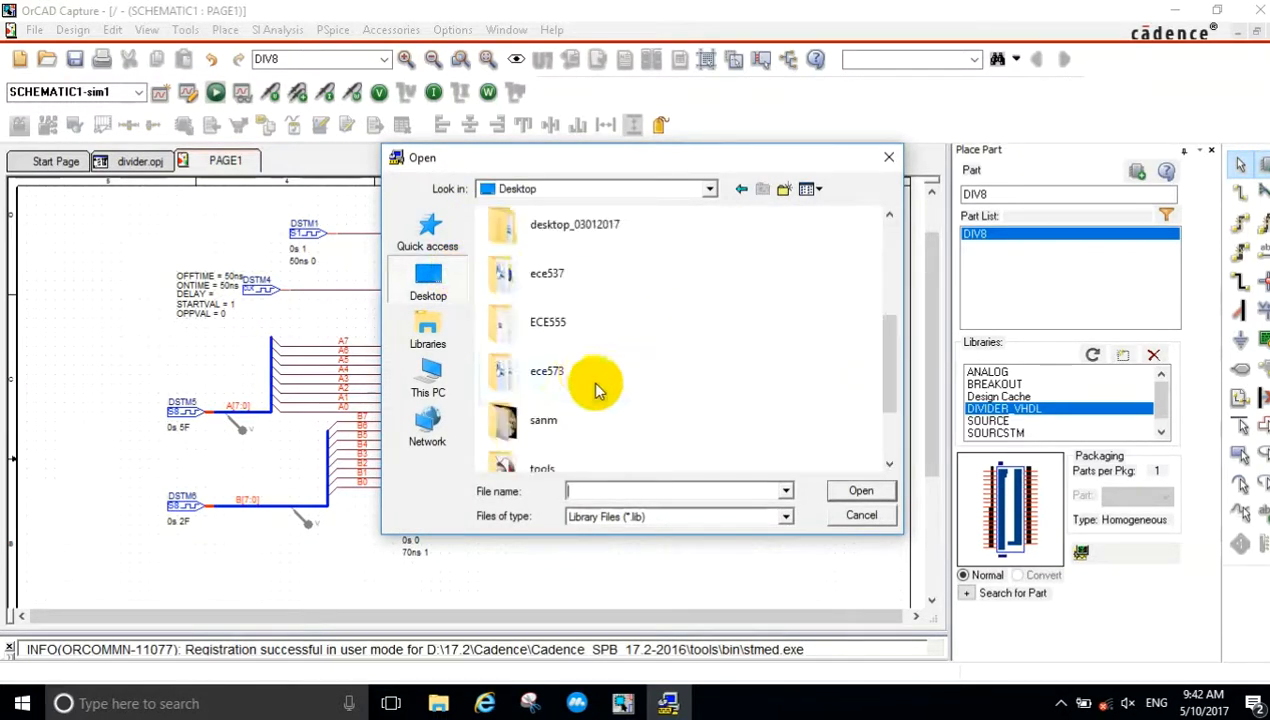
pyautogui.click(447, 385)
pyautogui.scroll(-3, 564, 380)
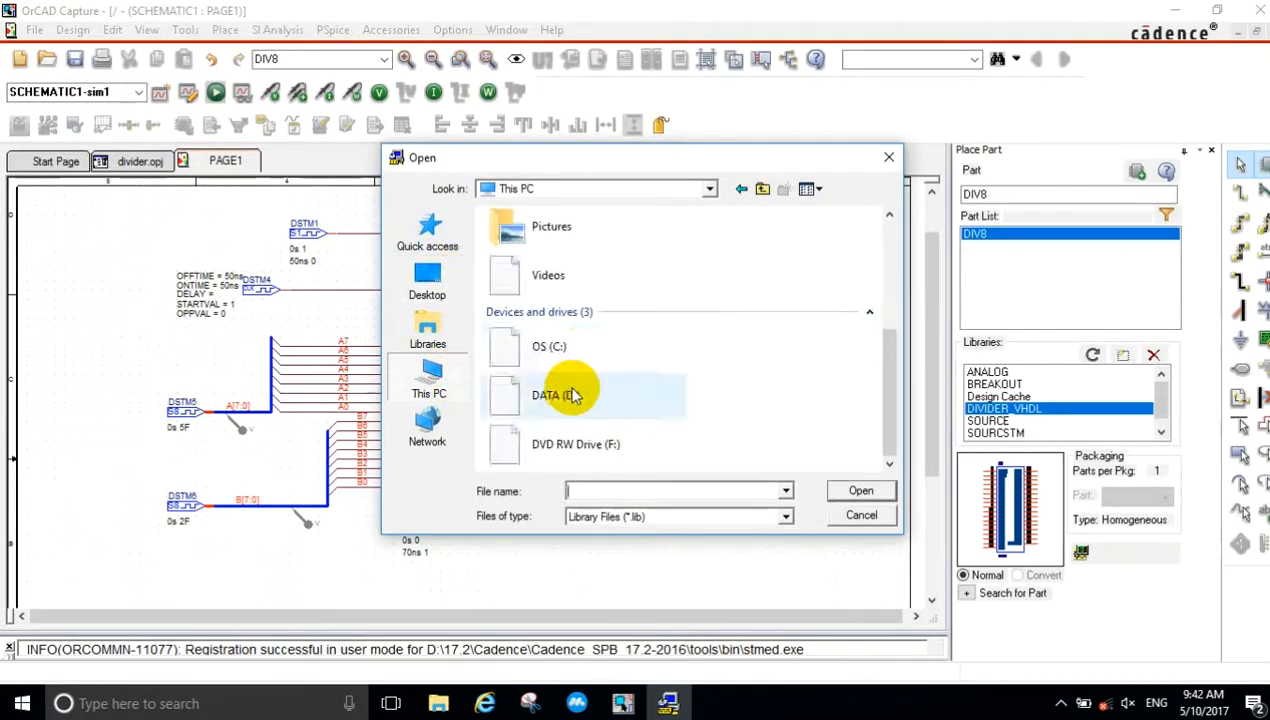
pyautogui.doubleClick(550, 335)
pyautogui.scroll(-2, 563, 363)
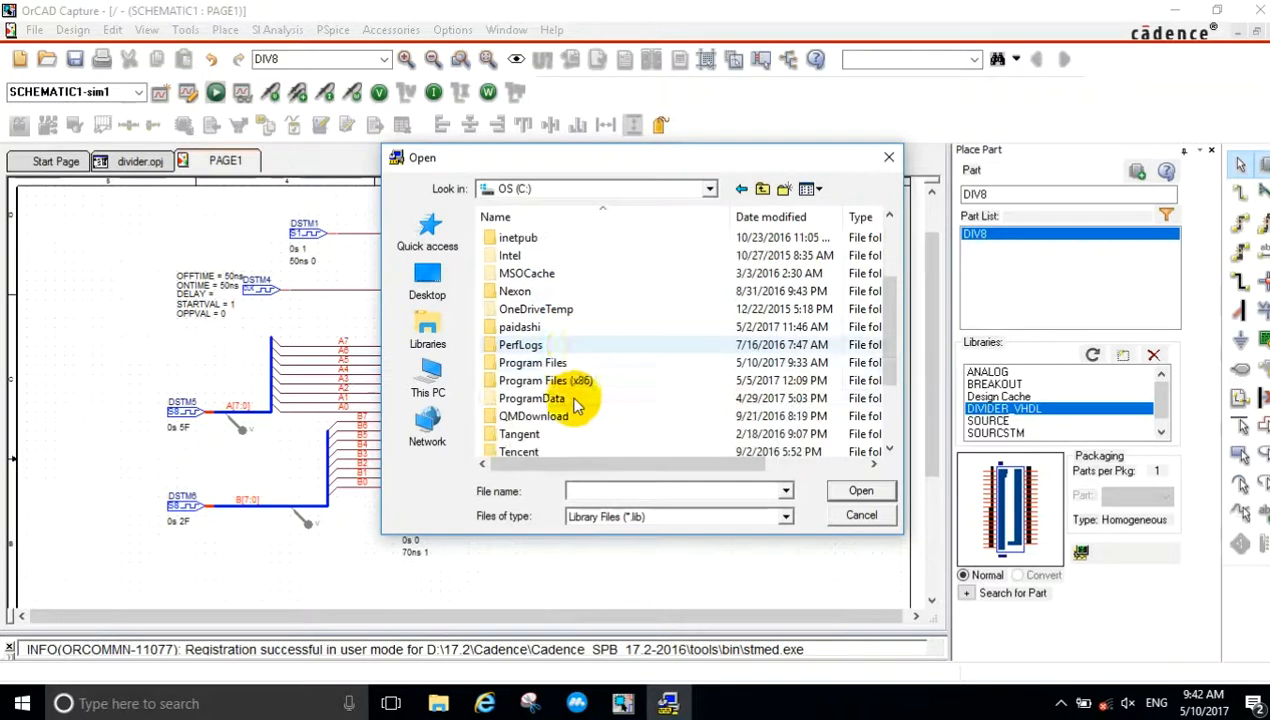
pyautogui.click(570, 364)
pyautogui.doubleClick(570, 364)
pyautogui.scroll(-2, 567, 363)
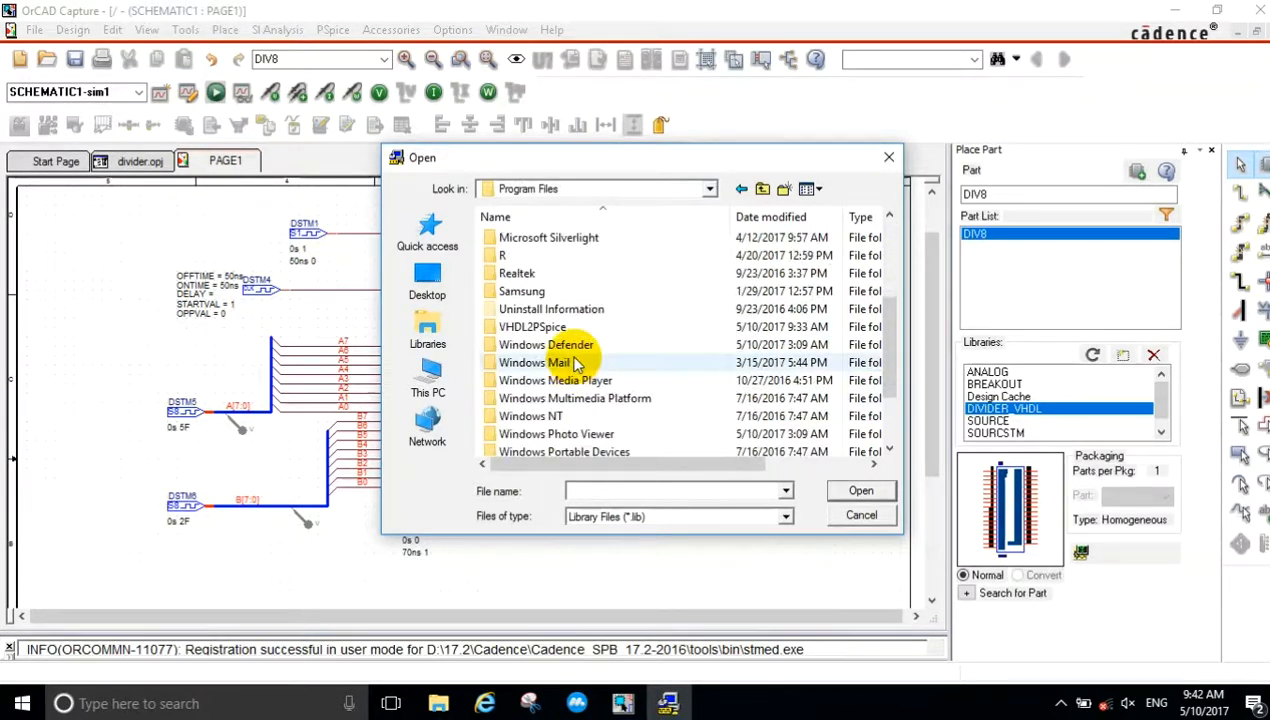
pyautogui.doubleClick(555, 321)
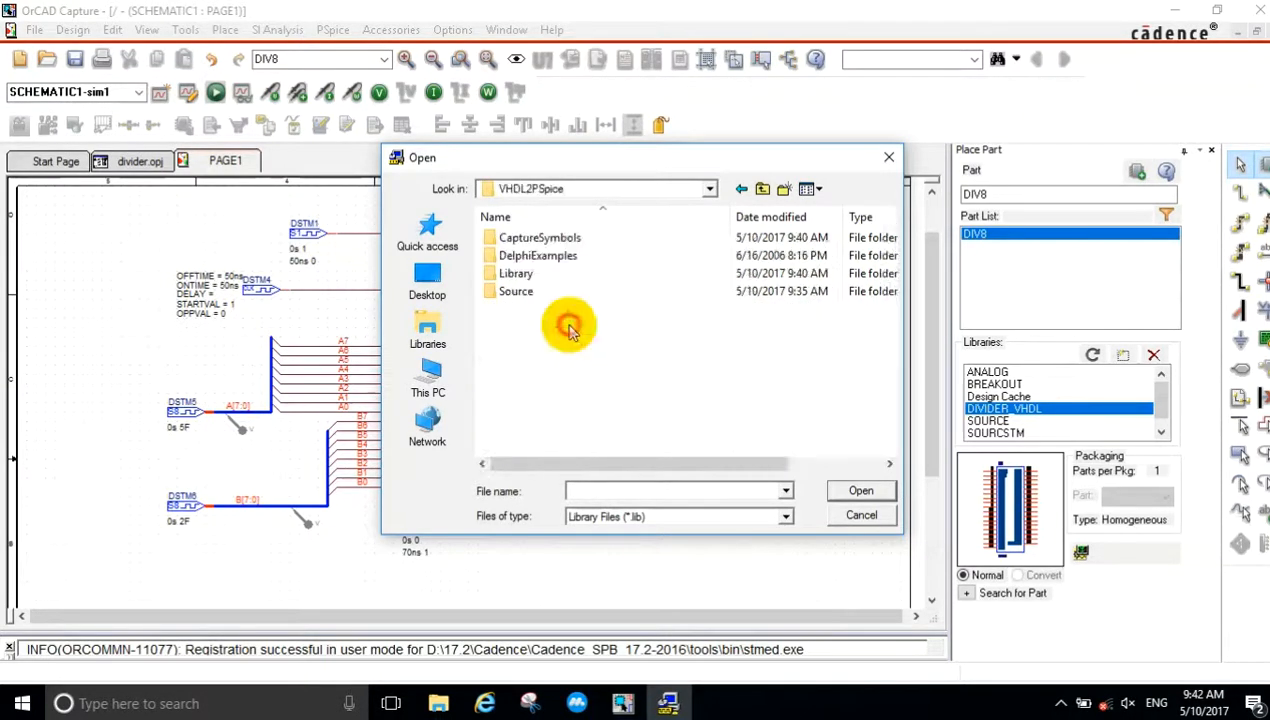
pyautogui.doubleClick(548, 283)
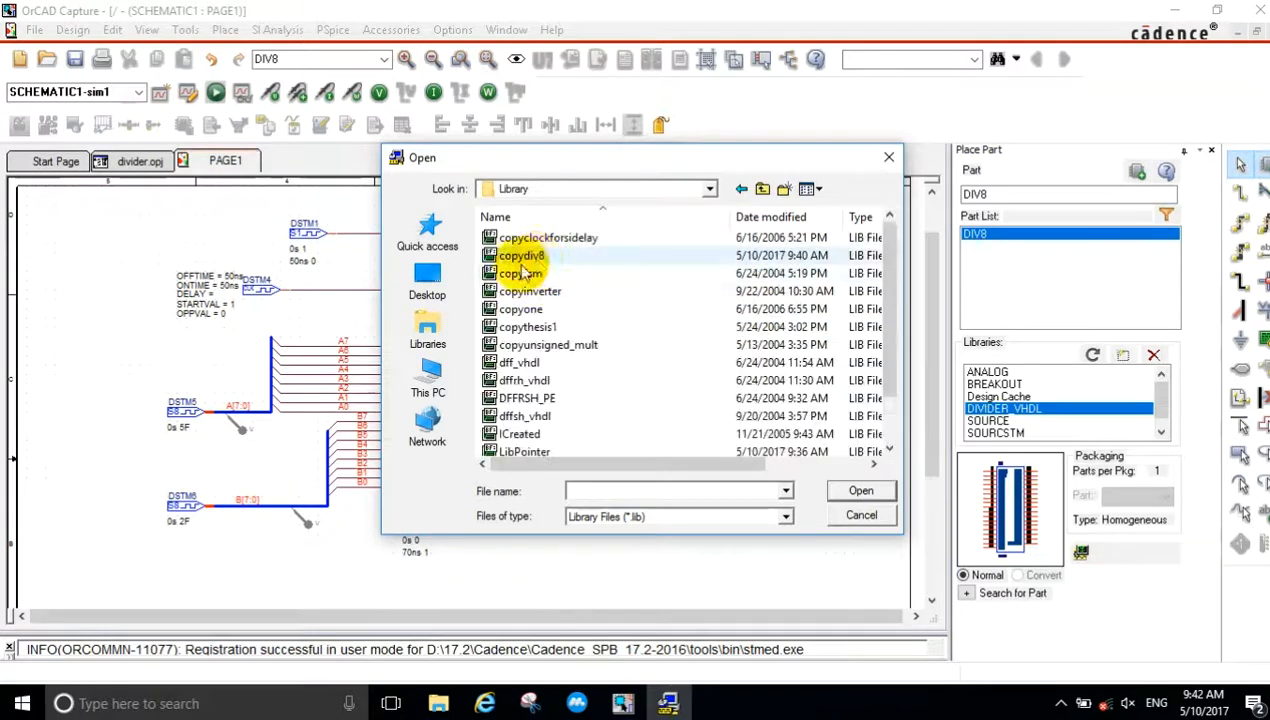
# Step: Choose LibPointer.lib as the library file and accept the simulation settings
pyautogui.scroll(-1, 588, 395)
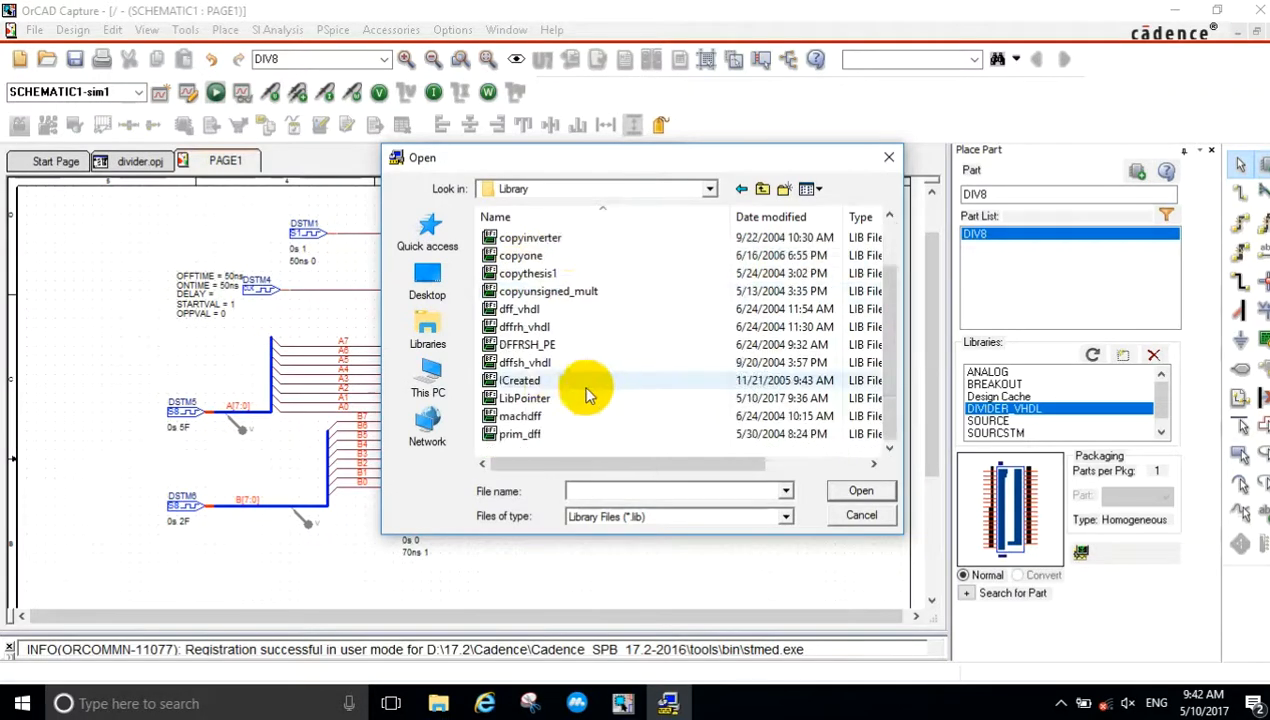
pyautogui.click(520, 399)
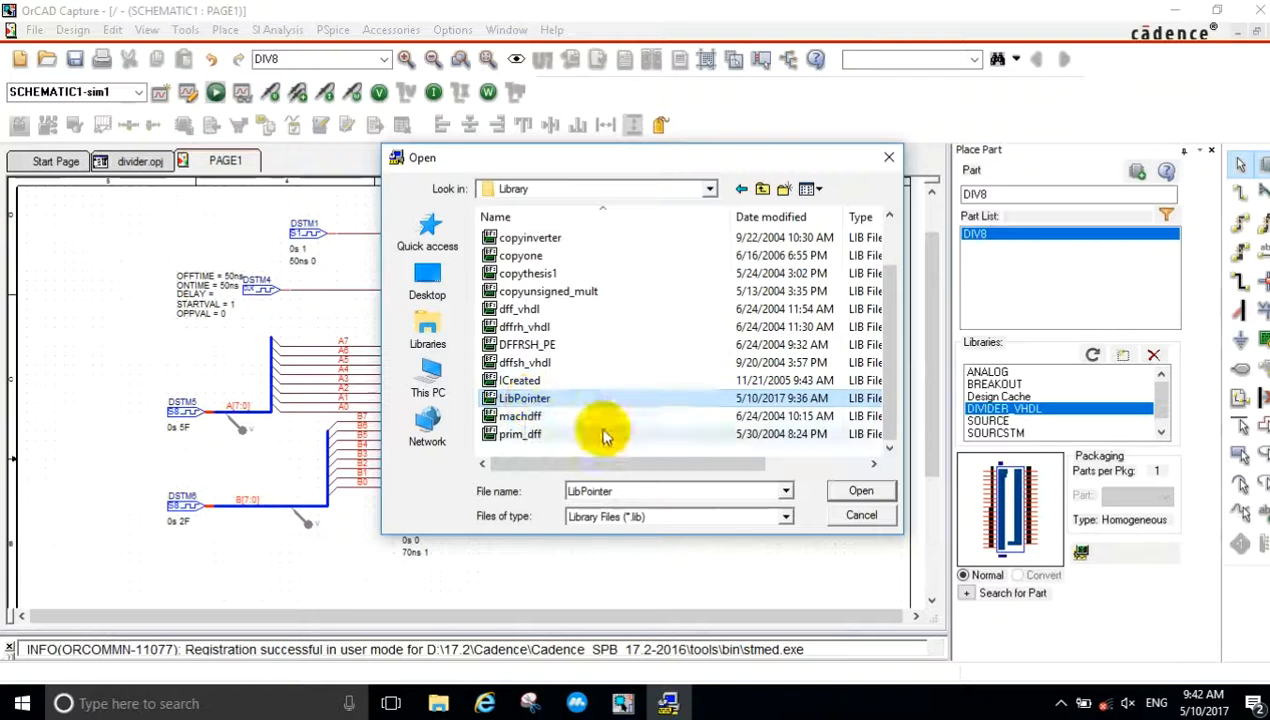
pyautogui.click(862, 495)
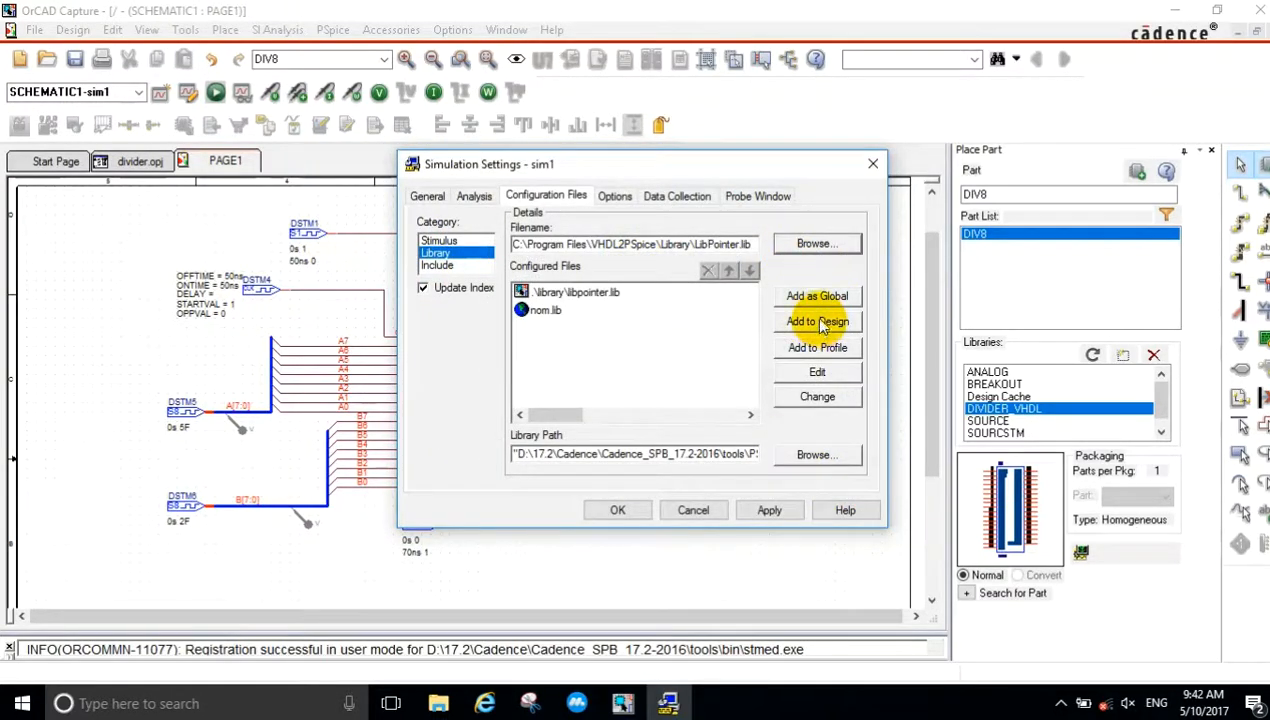
pyautogui.click(617, 510)
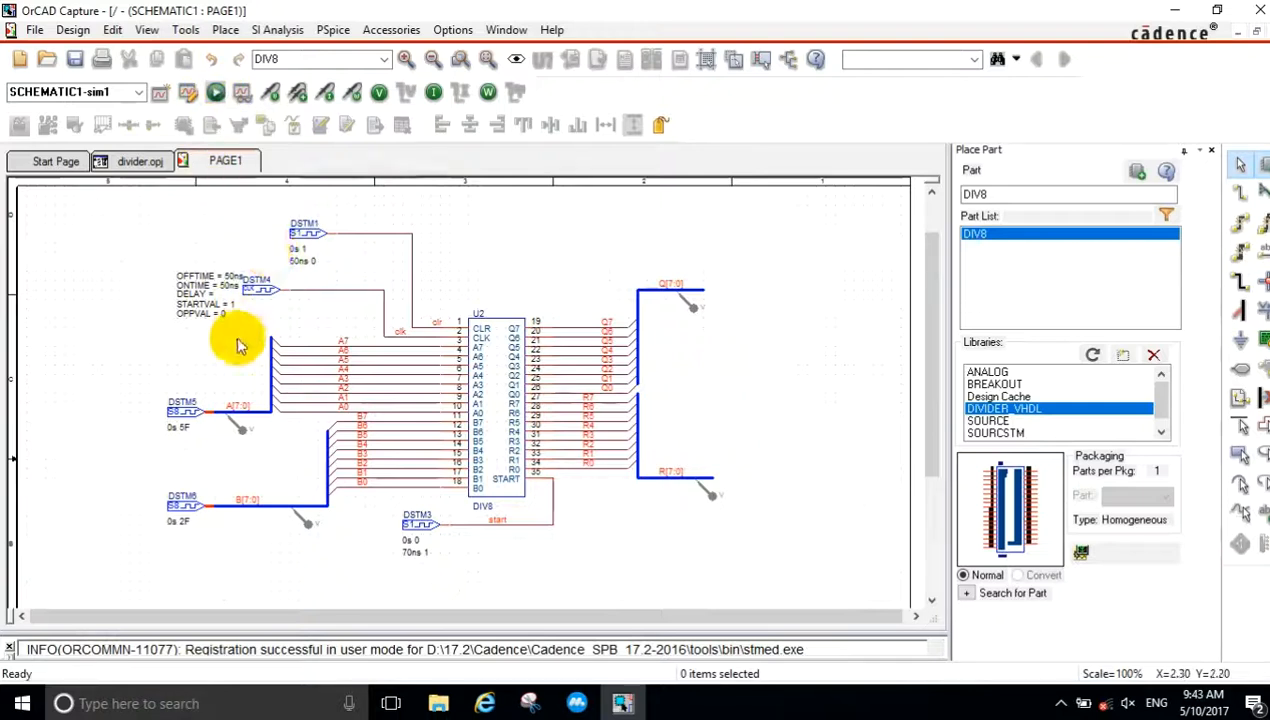
# Step: Set the COMMAND1 value of stimulus DSTM5 on the A[7:0] bus to 0s FF
pyautogui.scroll(-1, 232, 340)
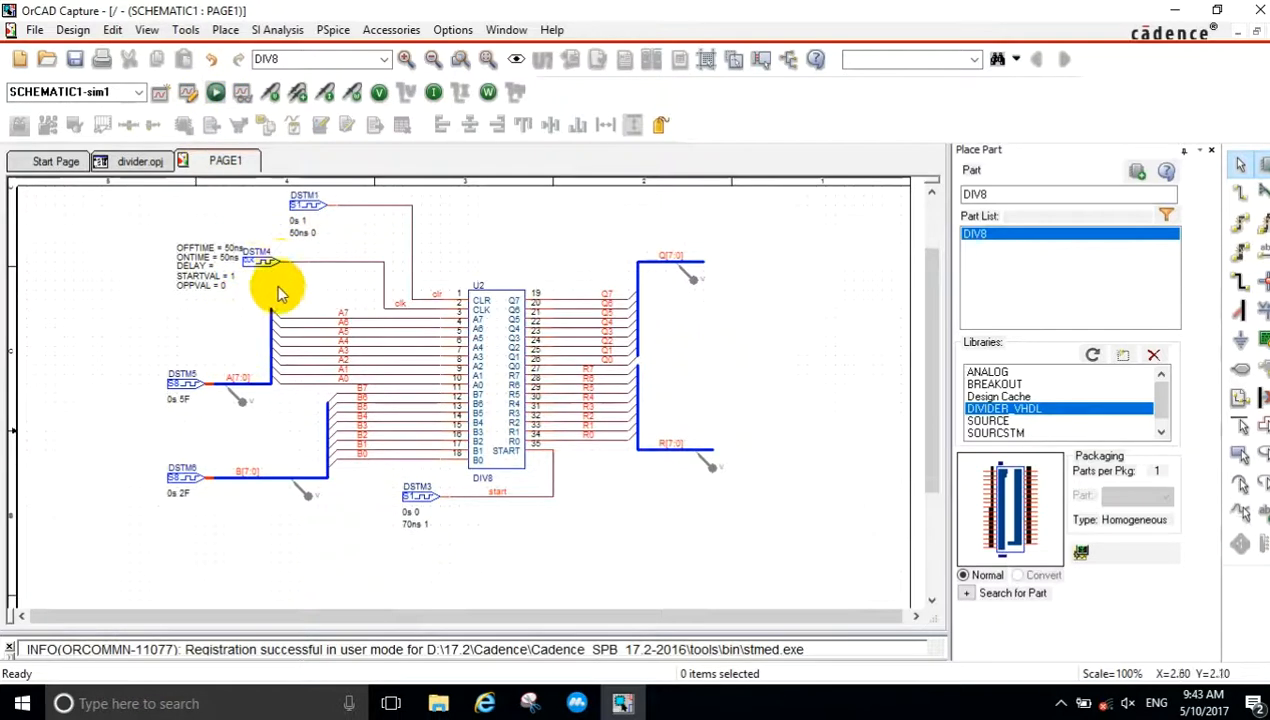
pyautogui.doubleClick(183, 404)
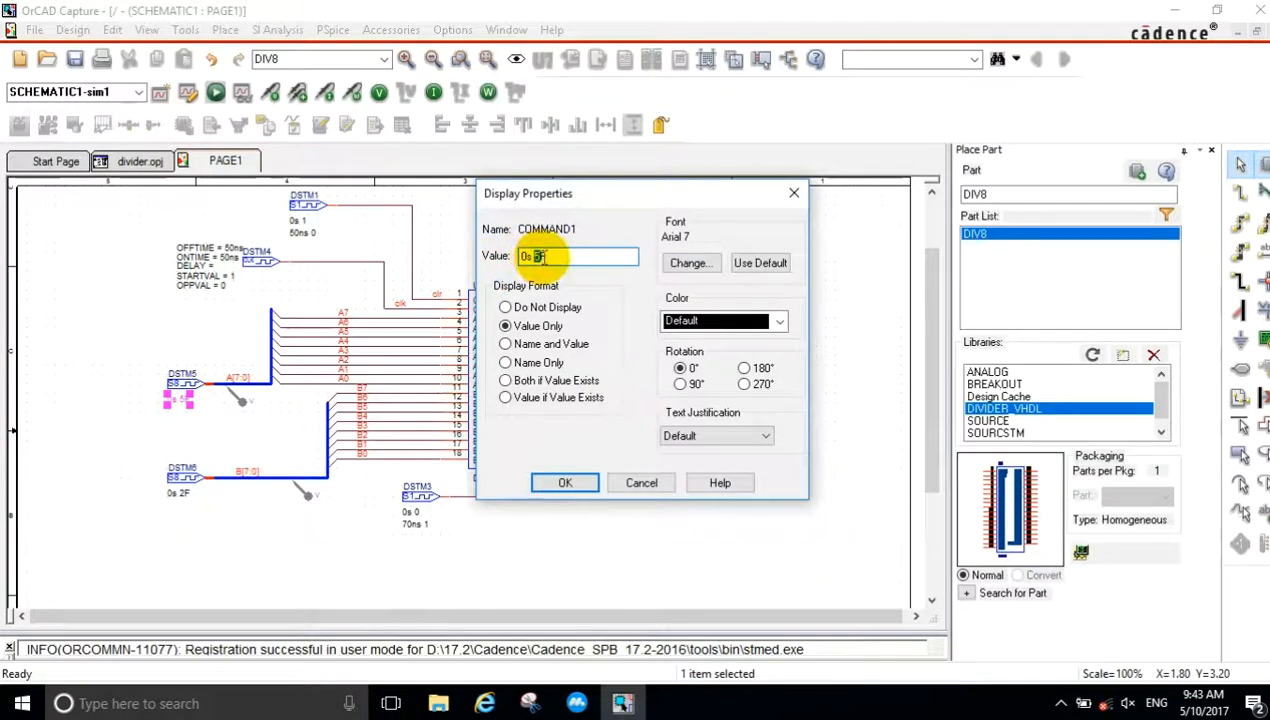
pyautogui.click(565, 484)
pyautogui.click(313, 543)
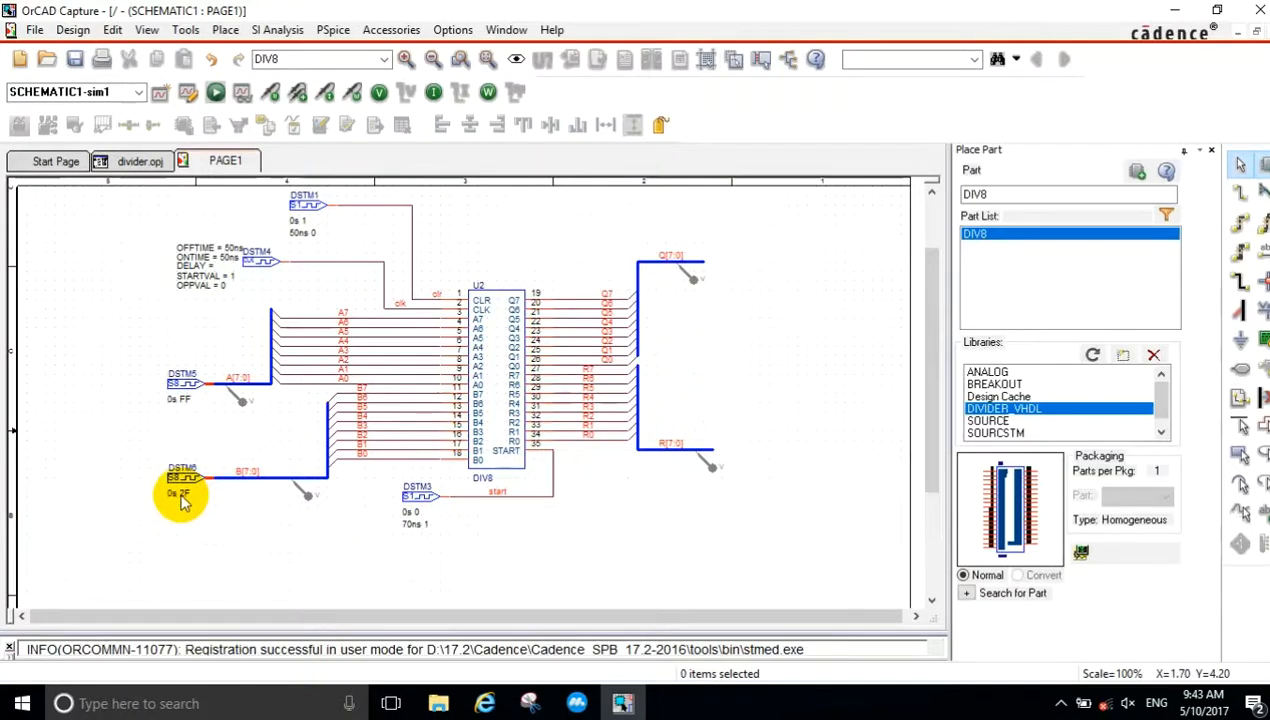
# Step: Set the COMMAND1 value of stimulus DSTM6 on the B[7:0] bus to 0s 01
pyautogui.doubleClick(183, 500)
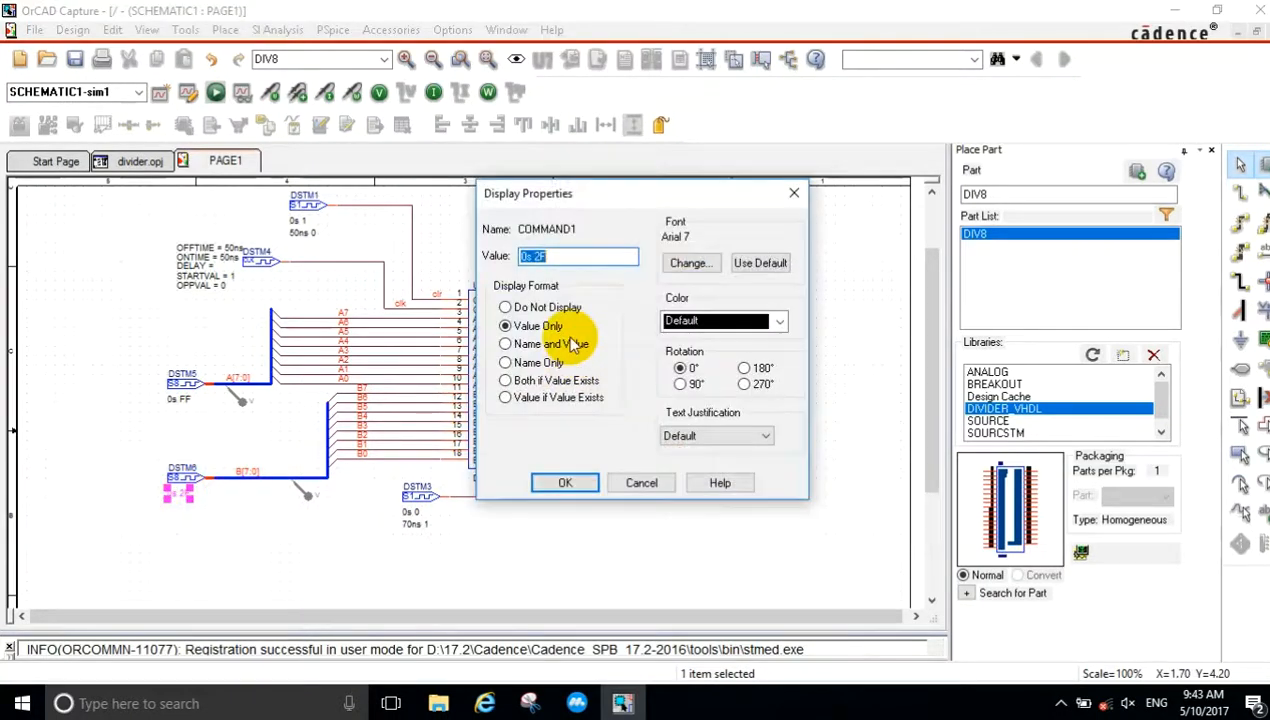
pyautogui.doubleClick(538, 257)
pyautogui.write('0')
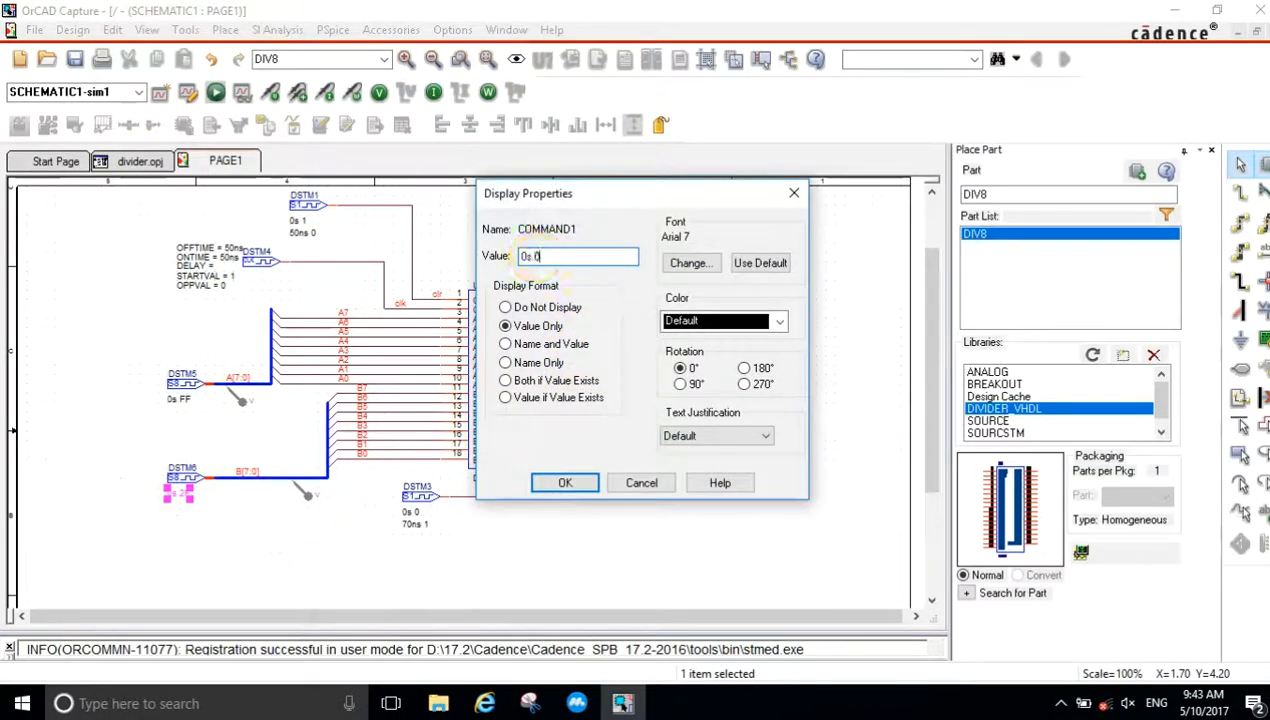
pyautogui.write('1')
pyautogui.click(566, 482)
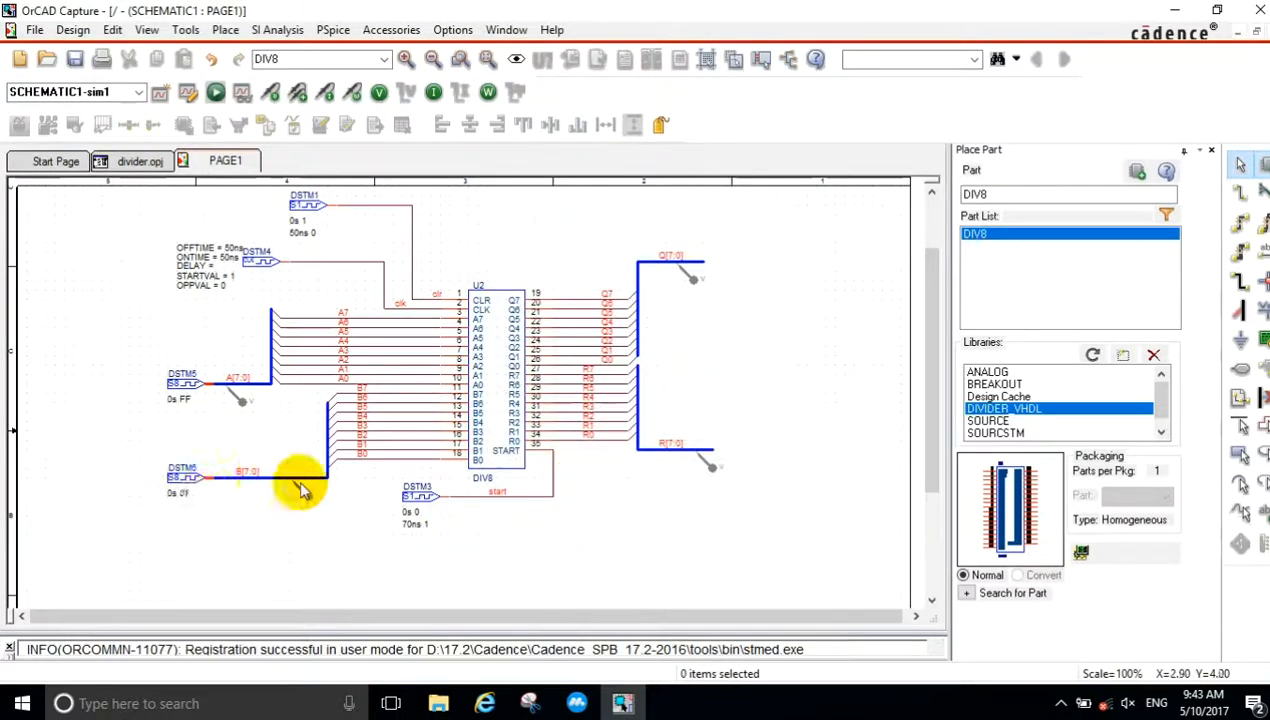
# Step: Run the sim1 simulation, examine the bus waveforms between about 25.6 and 29.95 us, and close the PSpice results
pyautogui.click(216, 92)
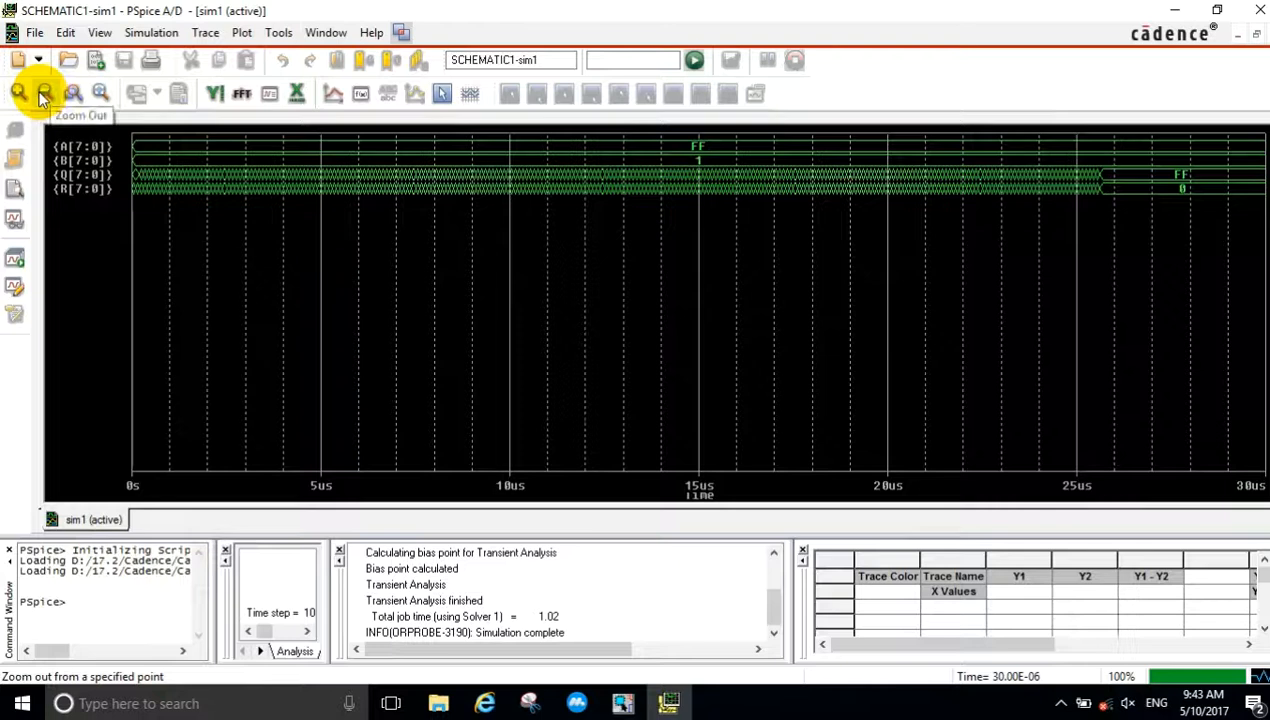
pyautogui.click(72, 95)
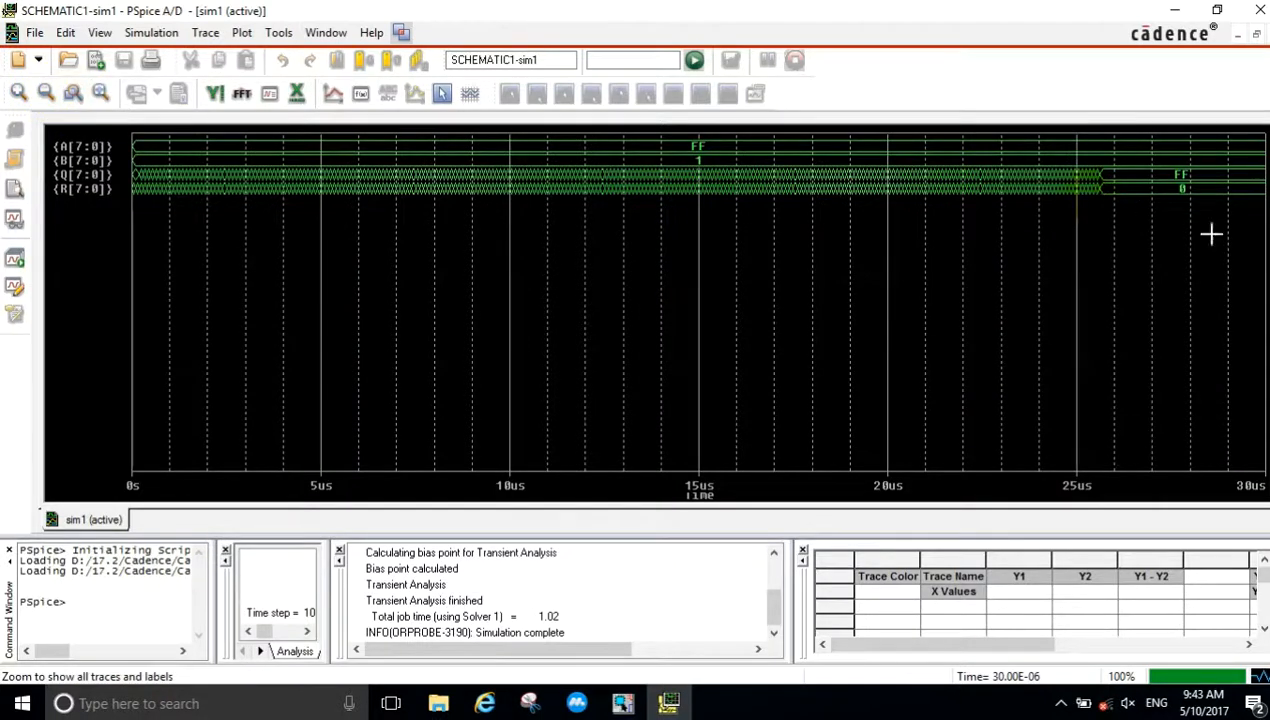
pyautogui.moveTo(1258, 256); pyautogui.dragTo(1090, 150)
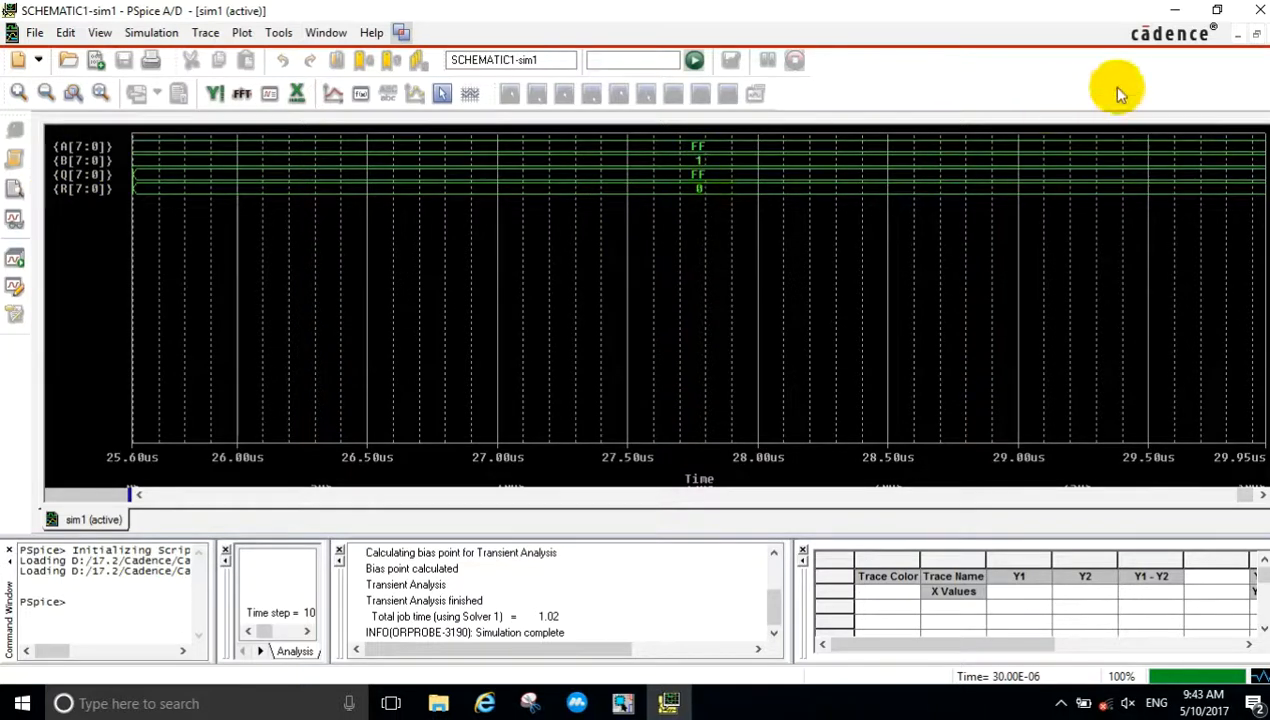
pyautogui.click(1260, 10)
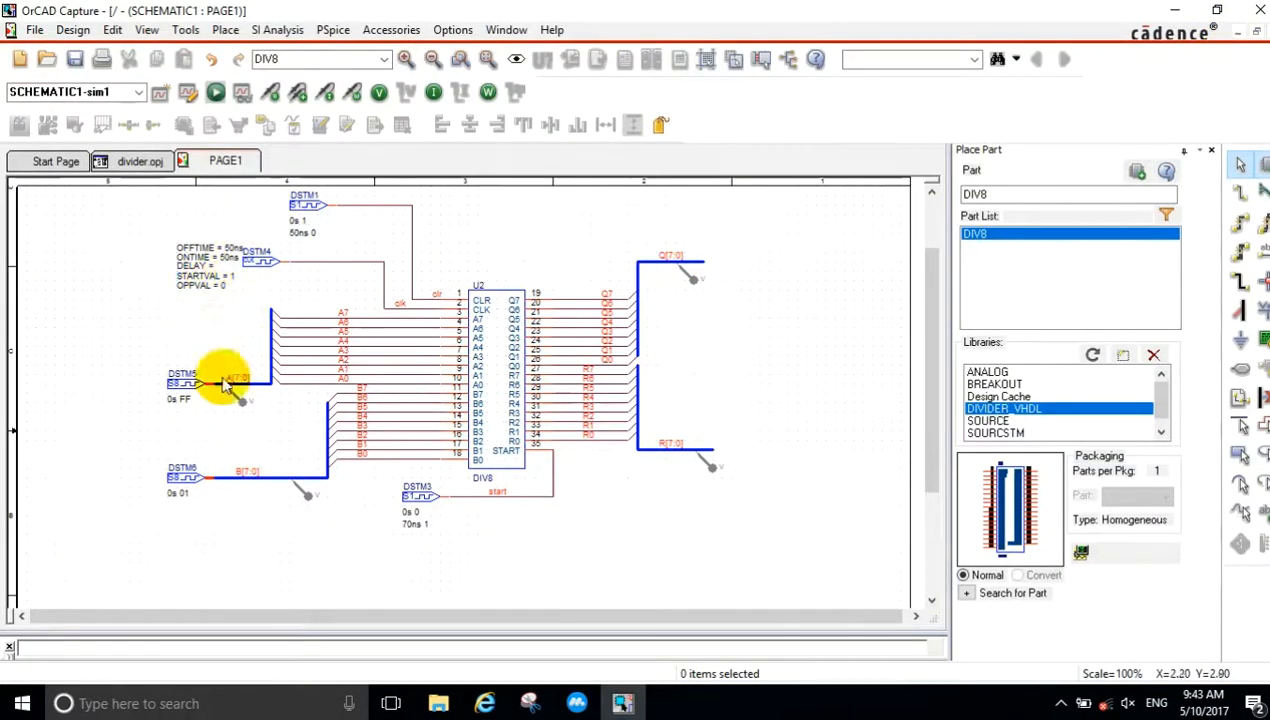
# Step: Set the COMMAND1 value of stimulus DSTM5 on the A[7:0] bus to 0s F1
pyautogui.doubleClick(179, 397)
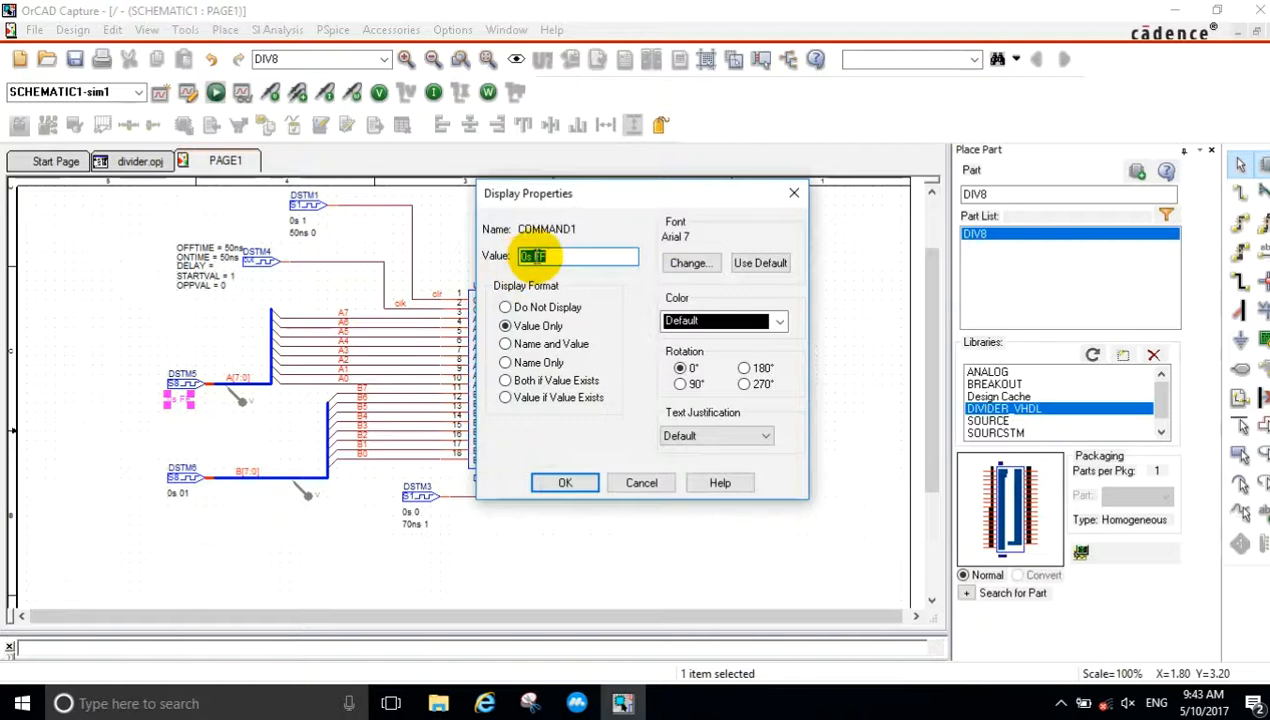
pyautogui.click(543, 256)
pyautogui.press('BackSpace')
pyautogui.write('0')
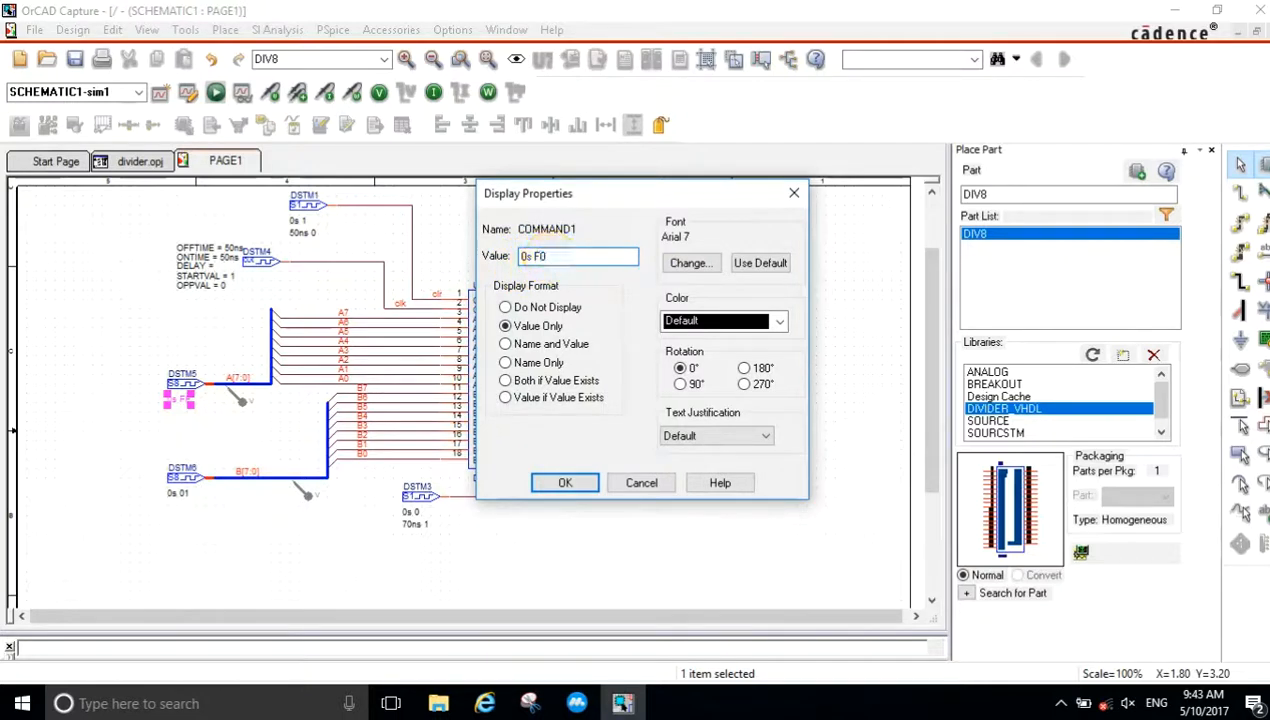
pyautogui.moveTo(550, 256); pyautogui.dragTo(543, 256)
pyautogui.write('1')
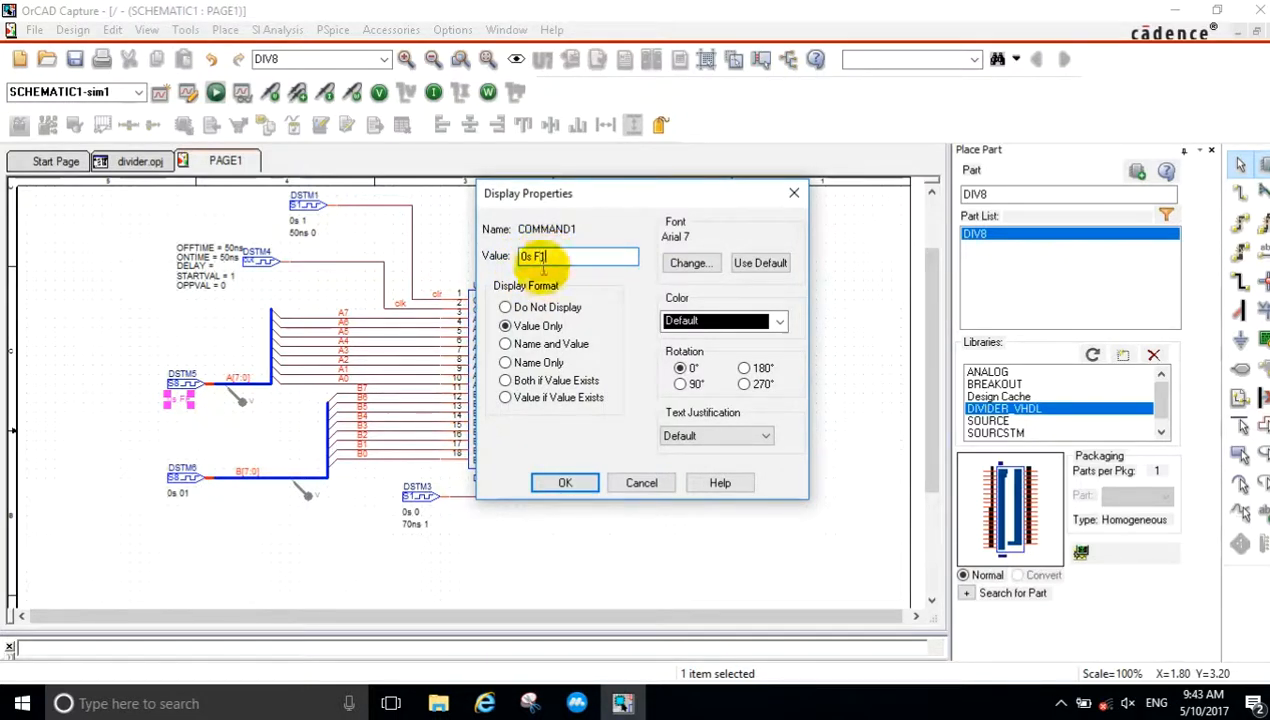
pyautogui.click(565, 482)
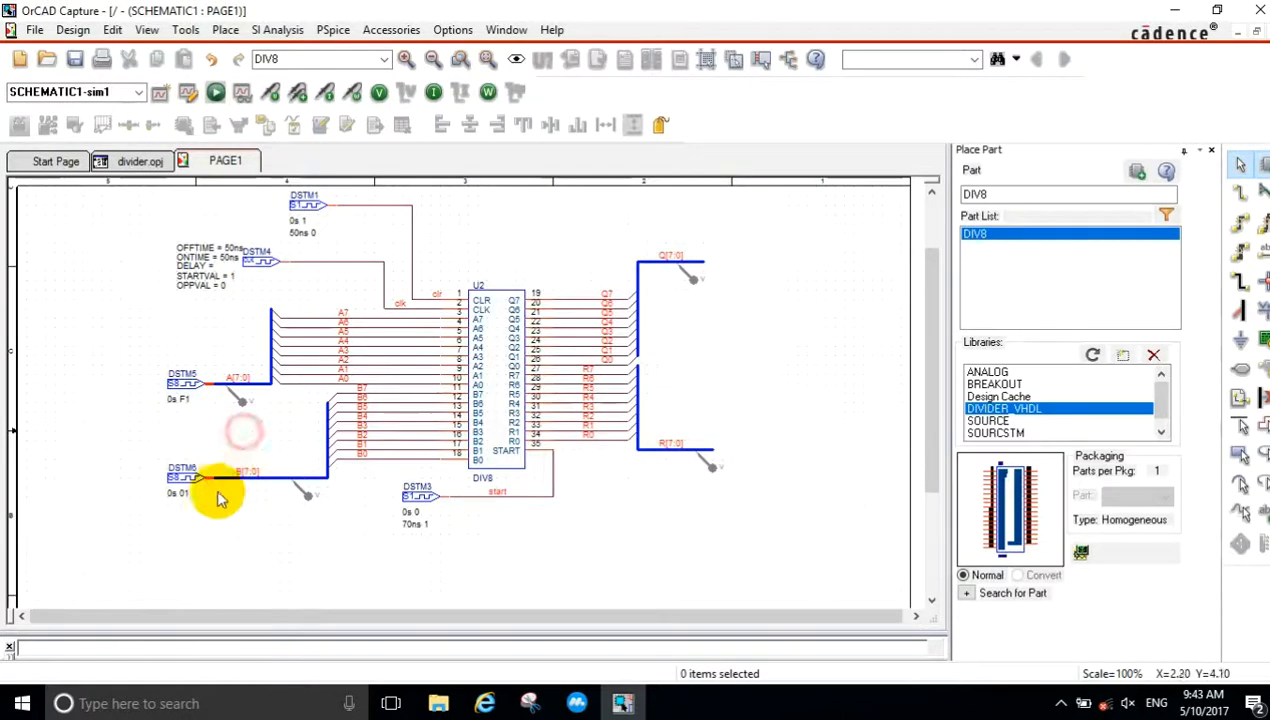
# Step: Set the COMMAND1 value of stimulus DSTM6 on the B[7:0] bus to 0s 0F
pyautogui.doubleClick(179, 494)
pyautogui.click(540, 256)
pyautogui.write('f')
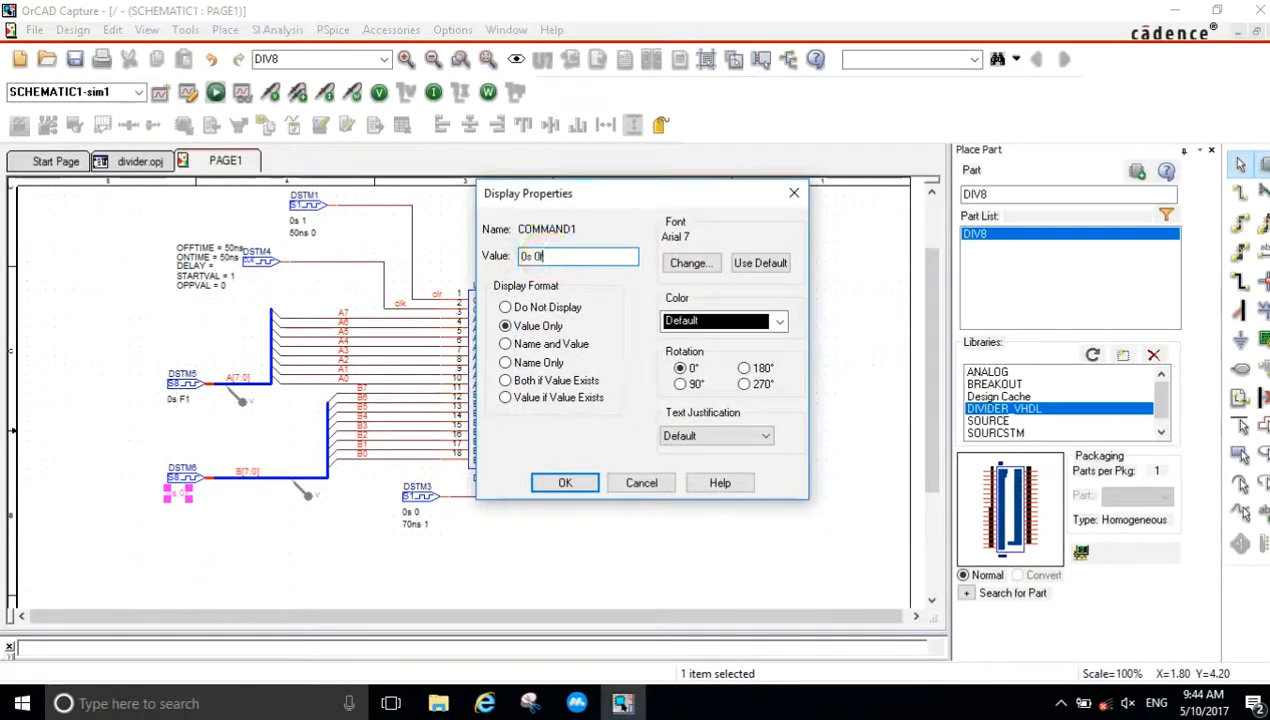
pyautogui.moveTo(545, 256); pyautogui.dragTo(538, 256)
pyautogui.write('F')
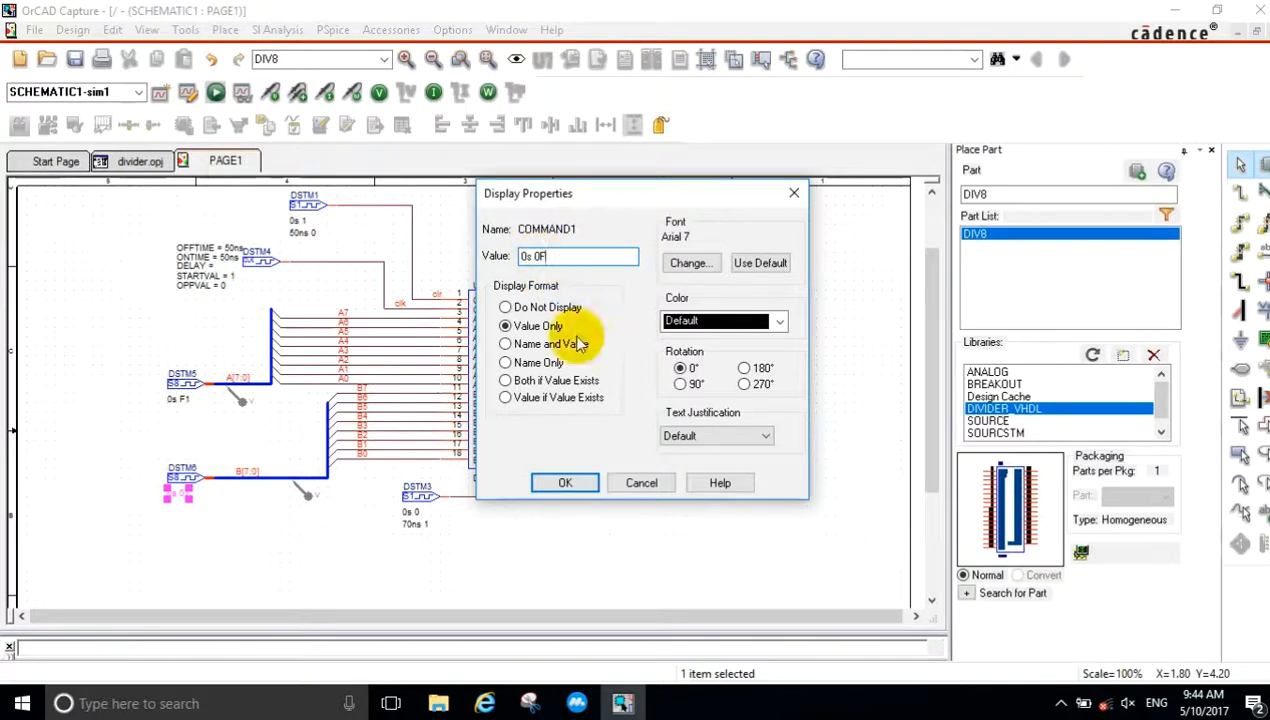
pyautogui.click(565, 483)
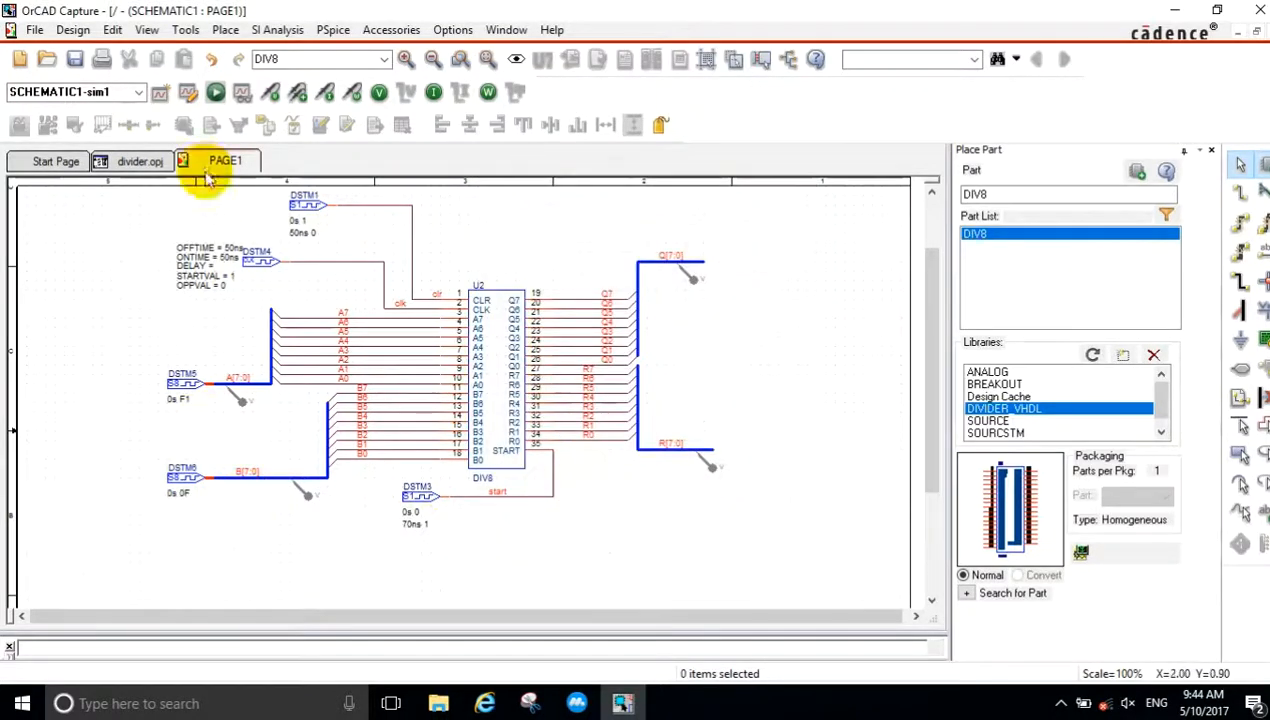
# Step: Run the sim1 simulation with the new operands and examine the quotient Q[7:0] and remainder R[7:0] waveforms
pyautogui.click(216, 93)
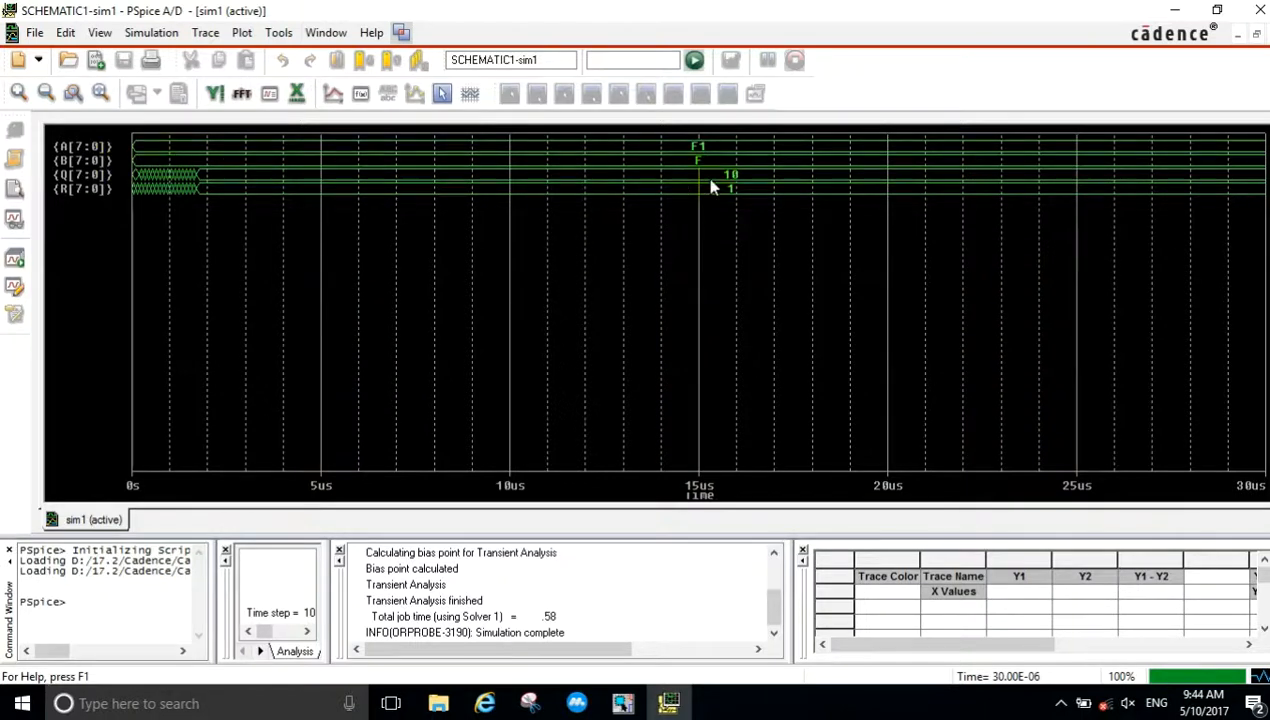
pyautogui.click(62, 191)
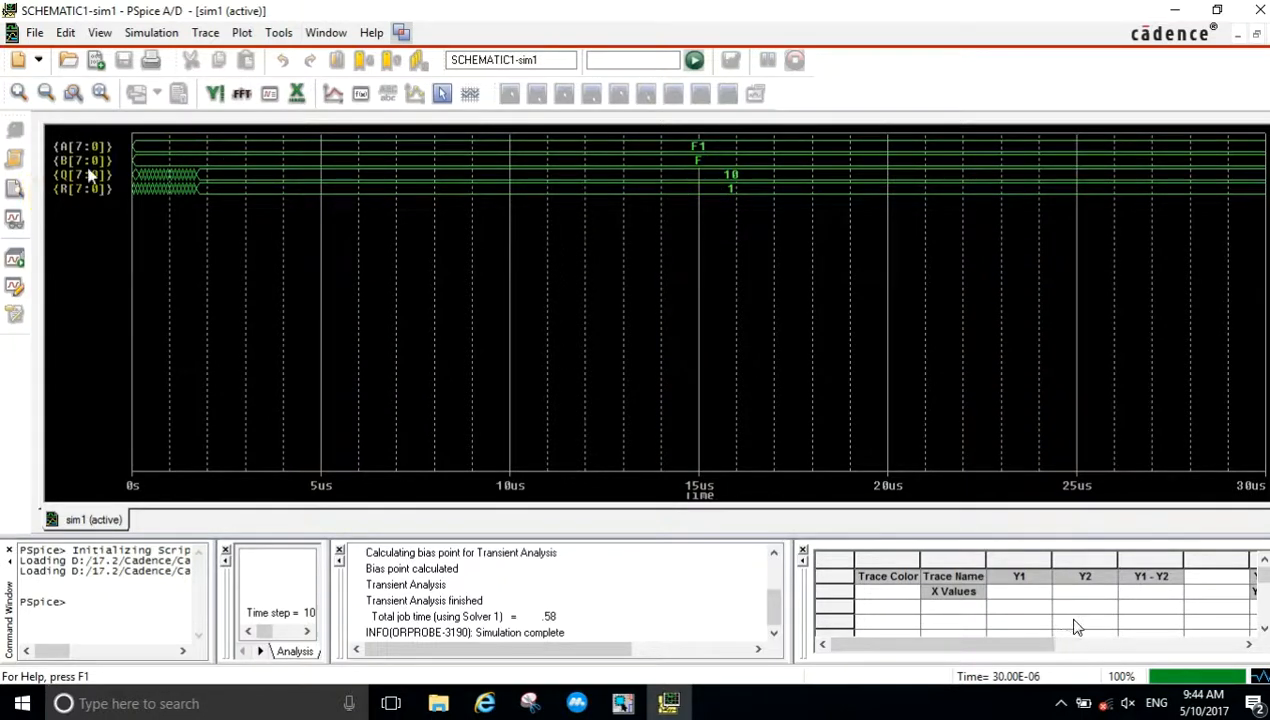